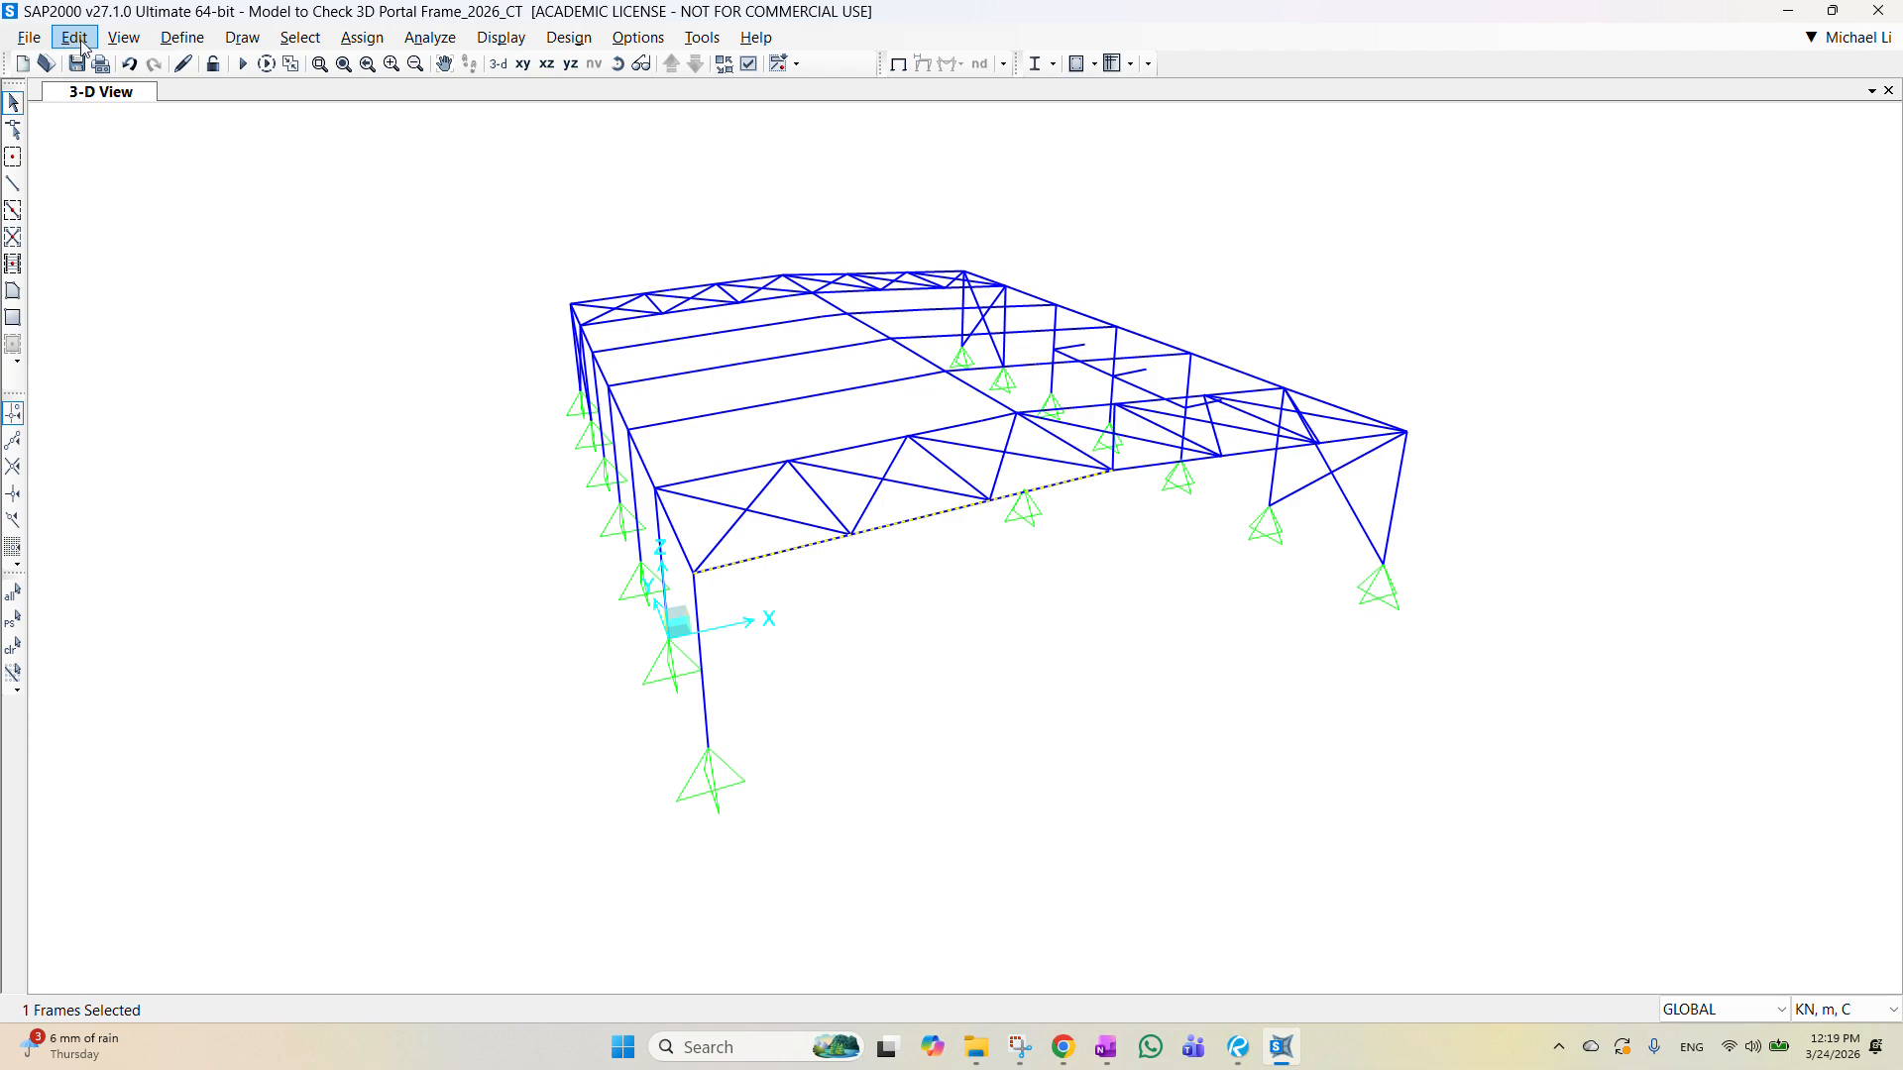
Step: Divide the selected rafter on the X-origin side of the front frame at an absolute distance of 7.8 m from its I-end
click(76, 37)
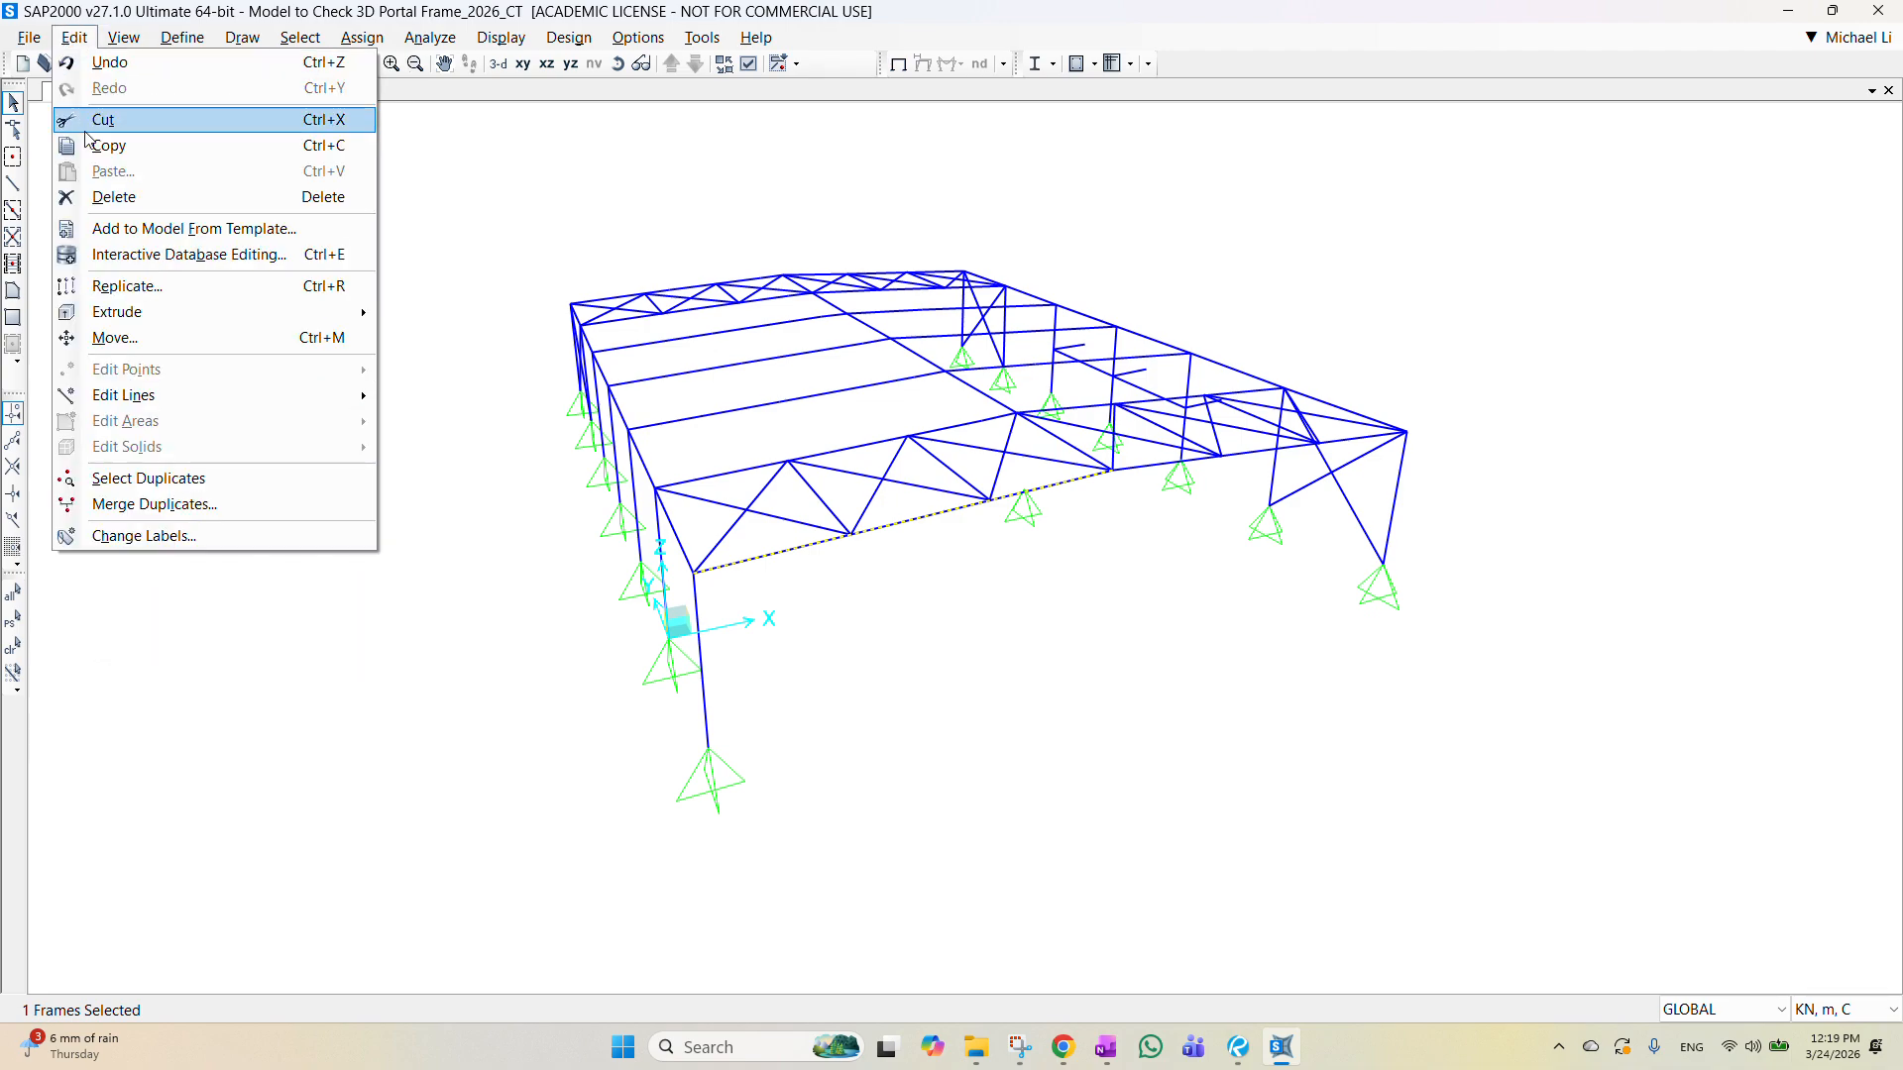
mouse_move(226, 397)
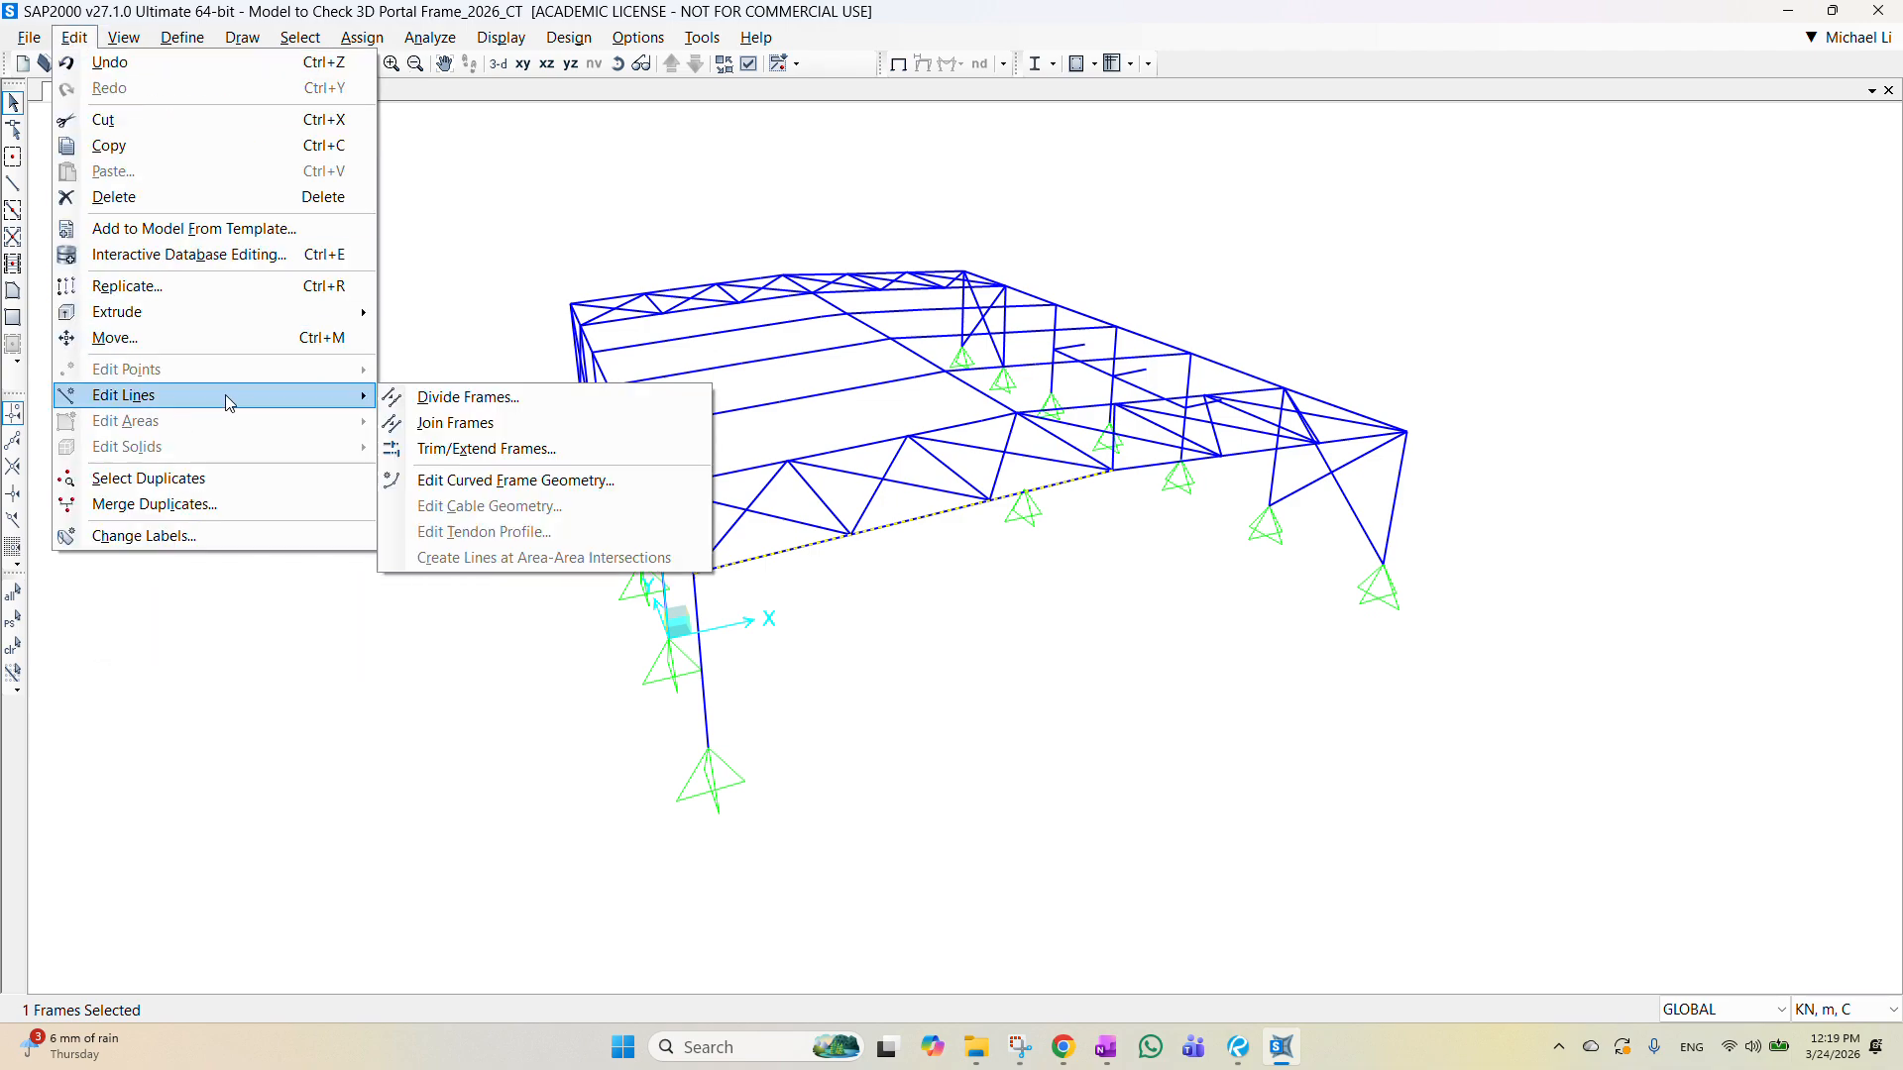
click(506, 401)
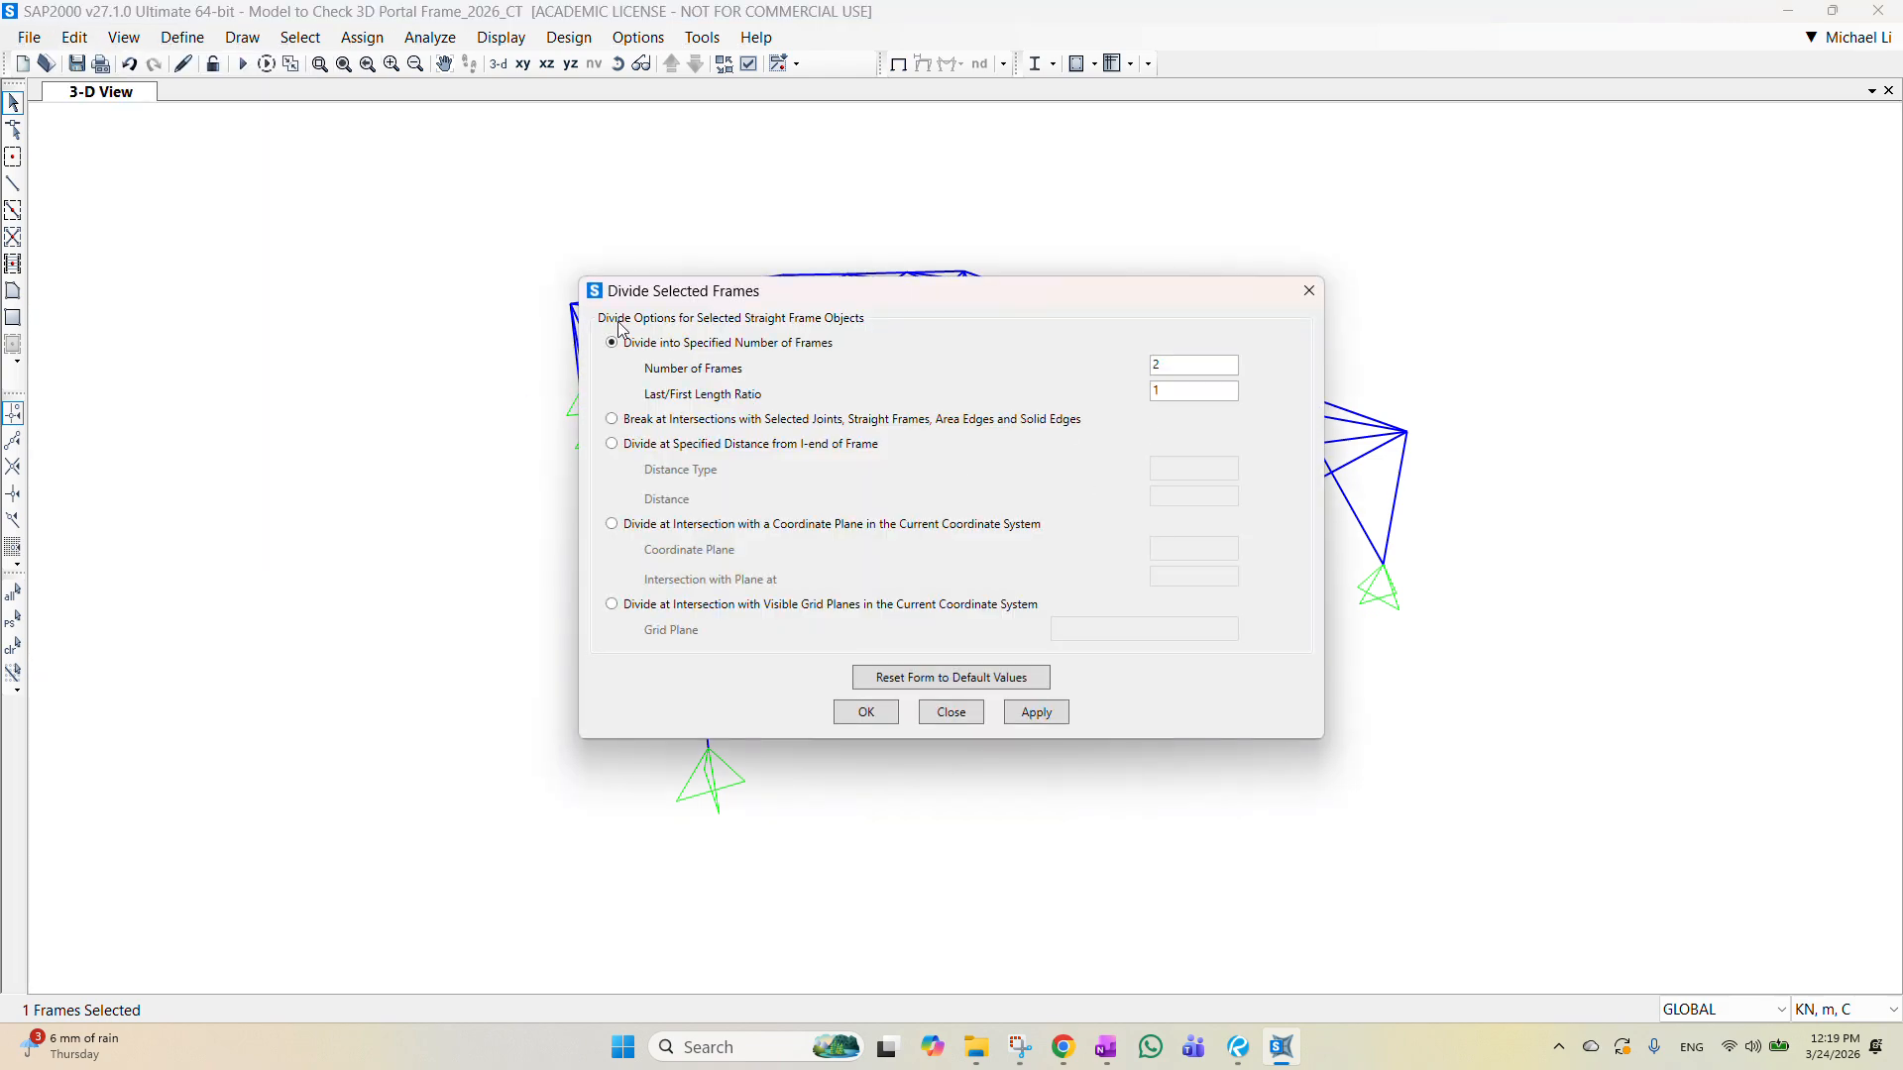
drag(905, 293, 1278, 381)
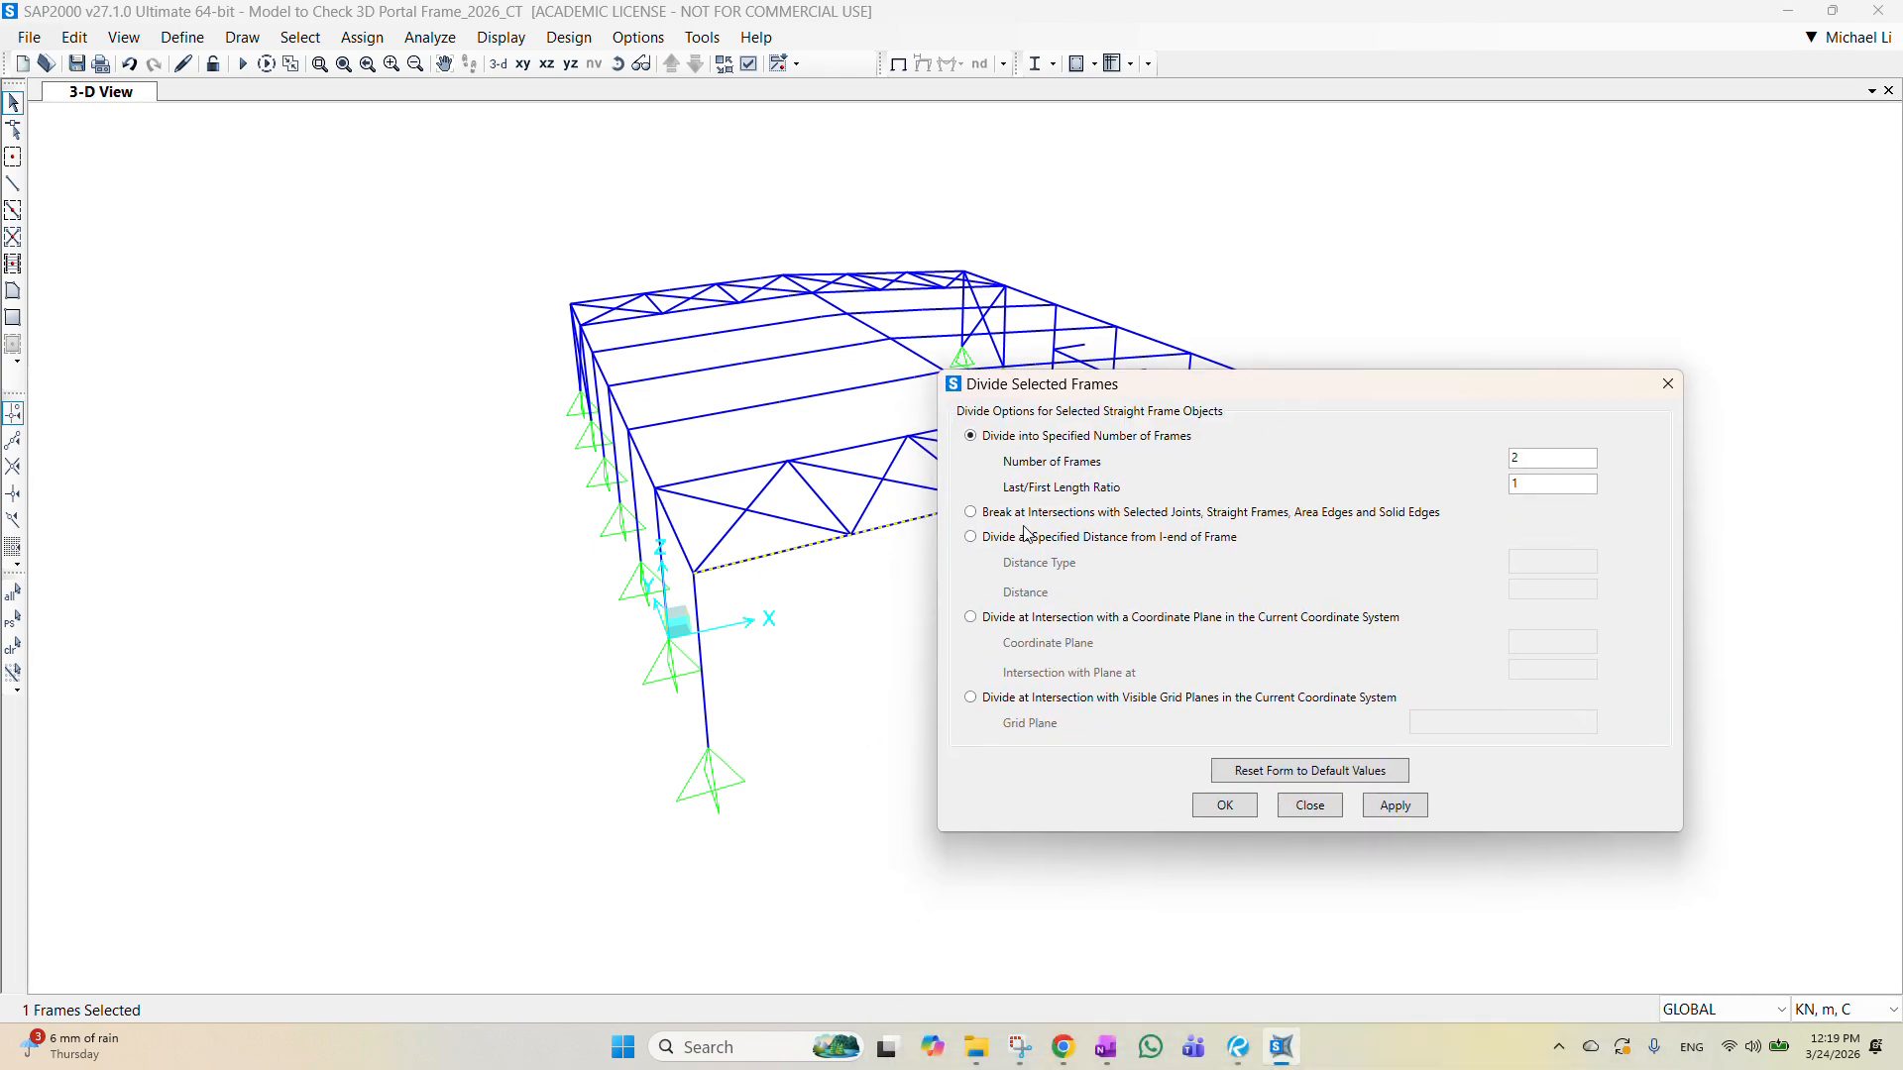
click(972, 537)
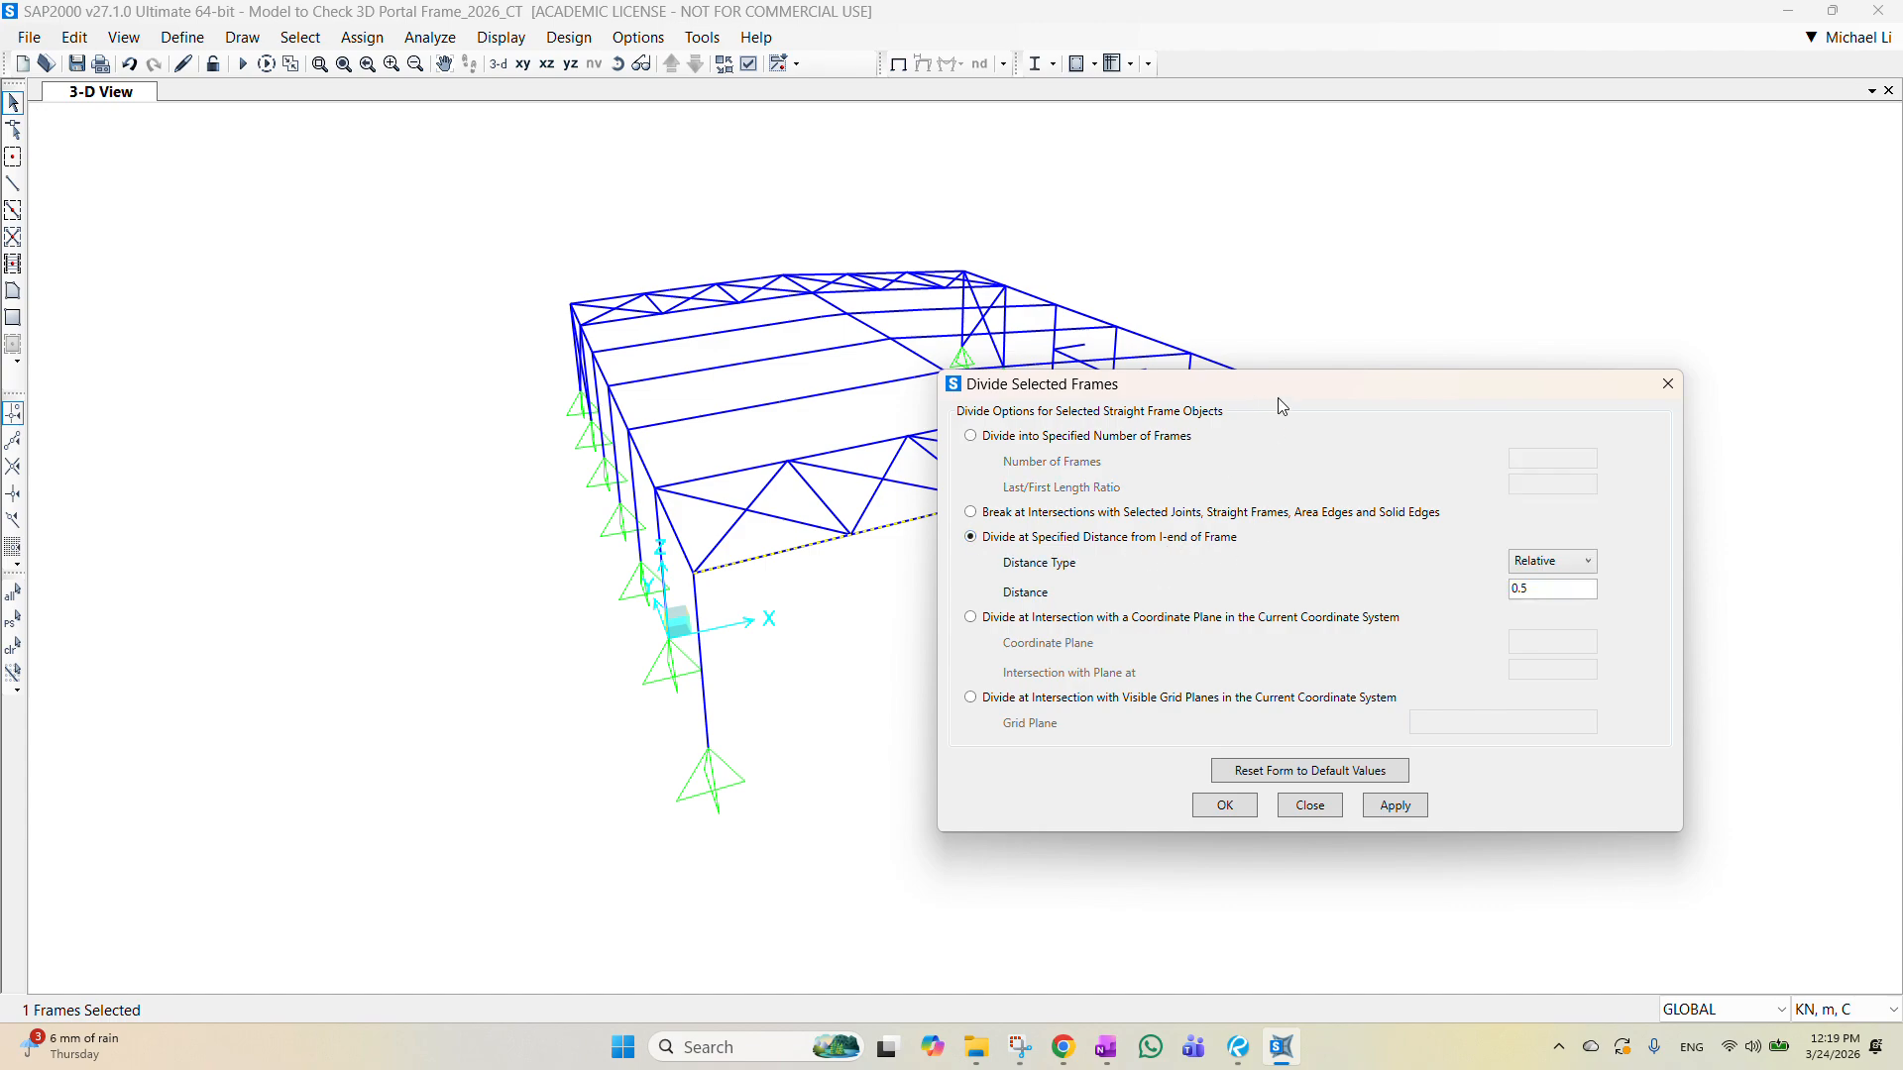
drag(1277, 389, 1384, 385)
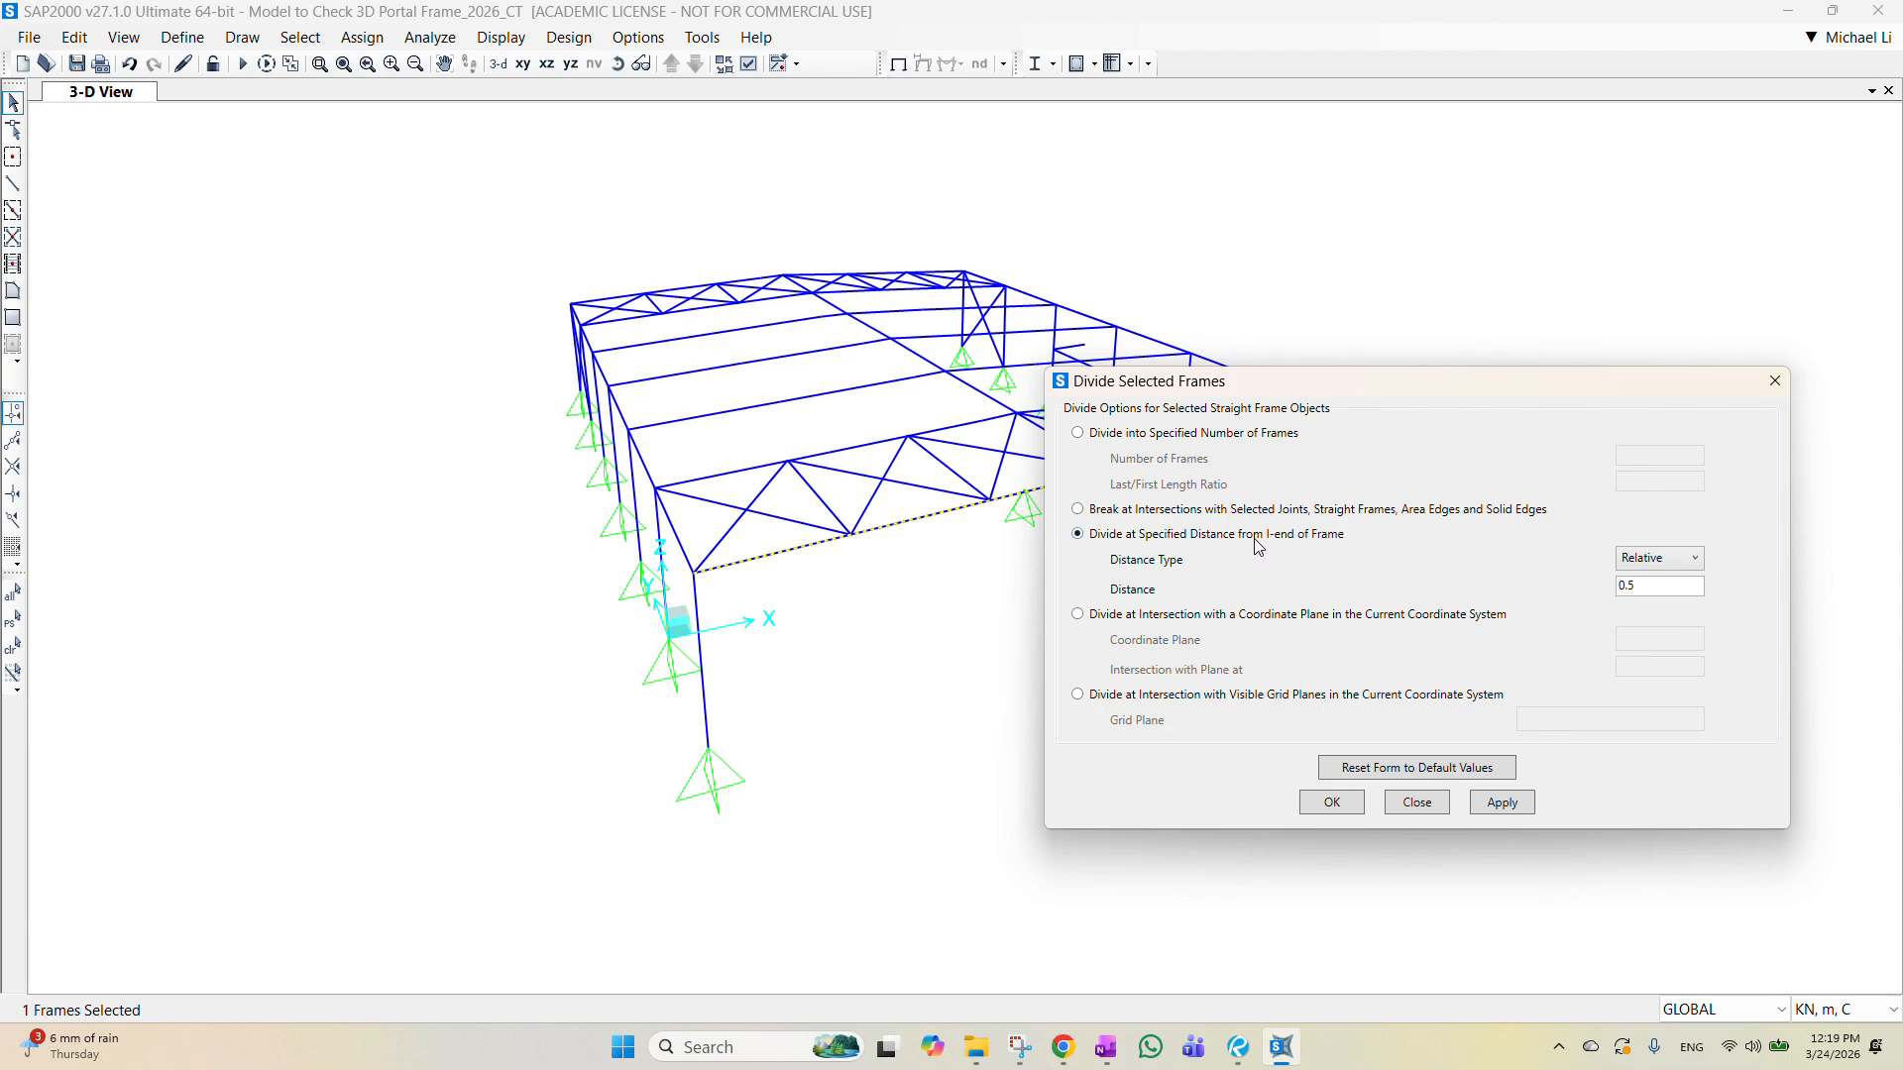
drag(1401, 384, 1301, 354)
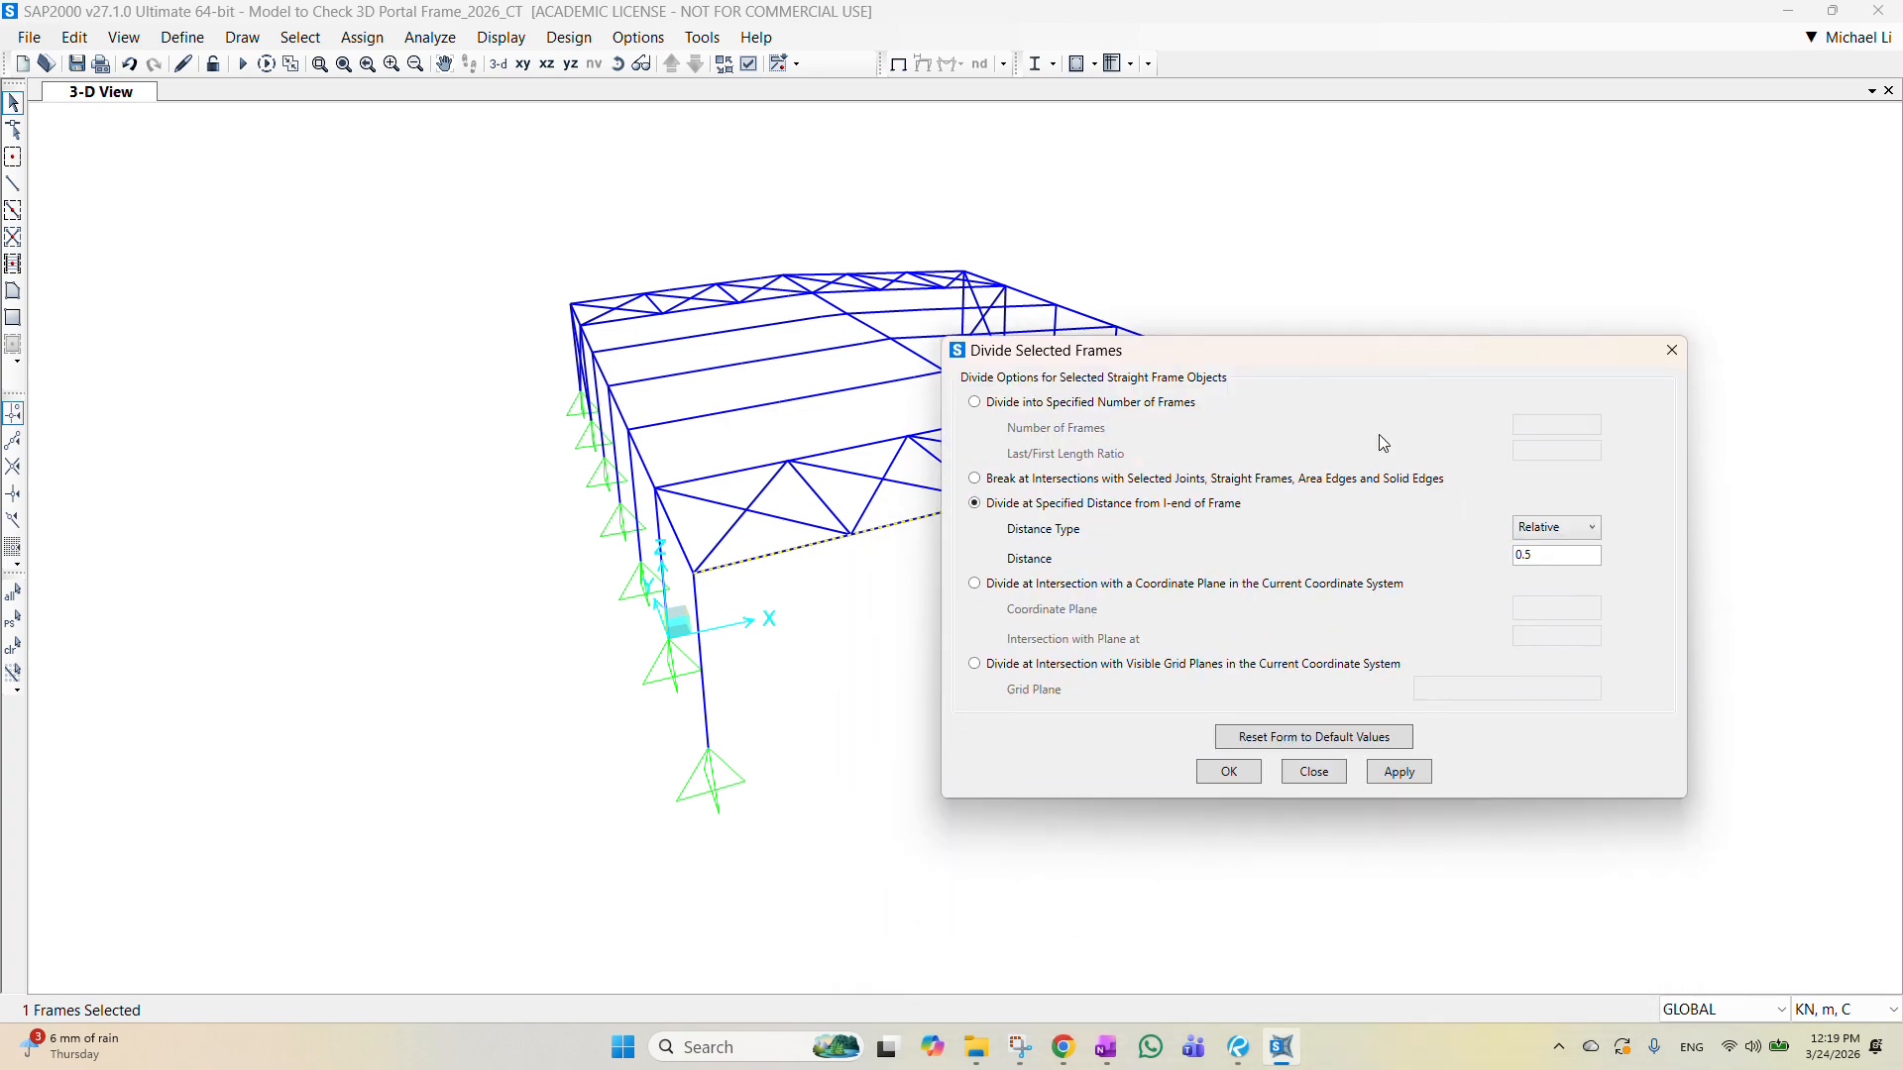
click(1546, 529)
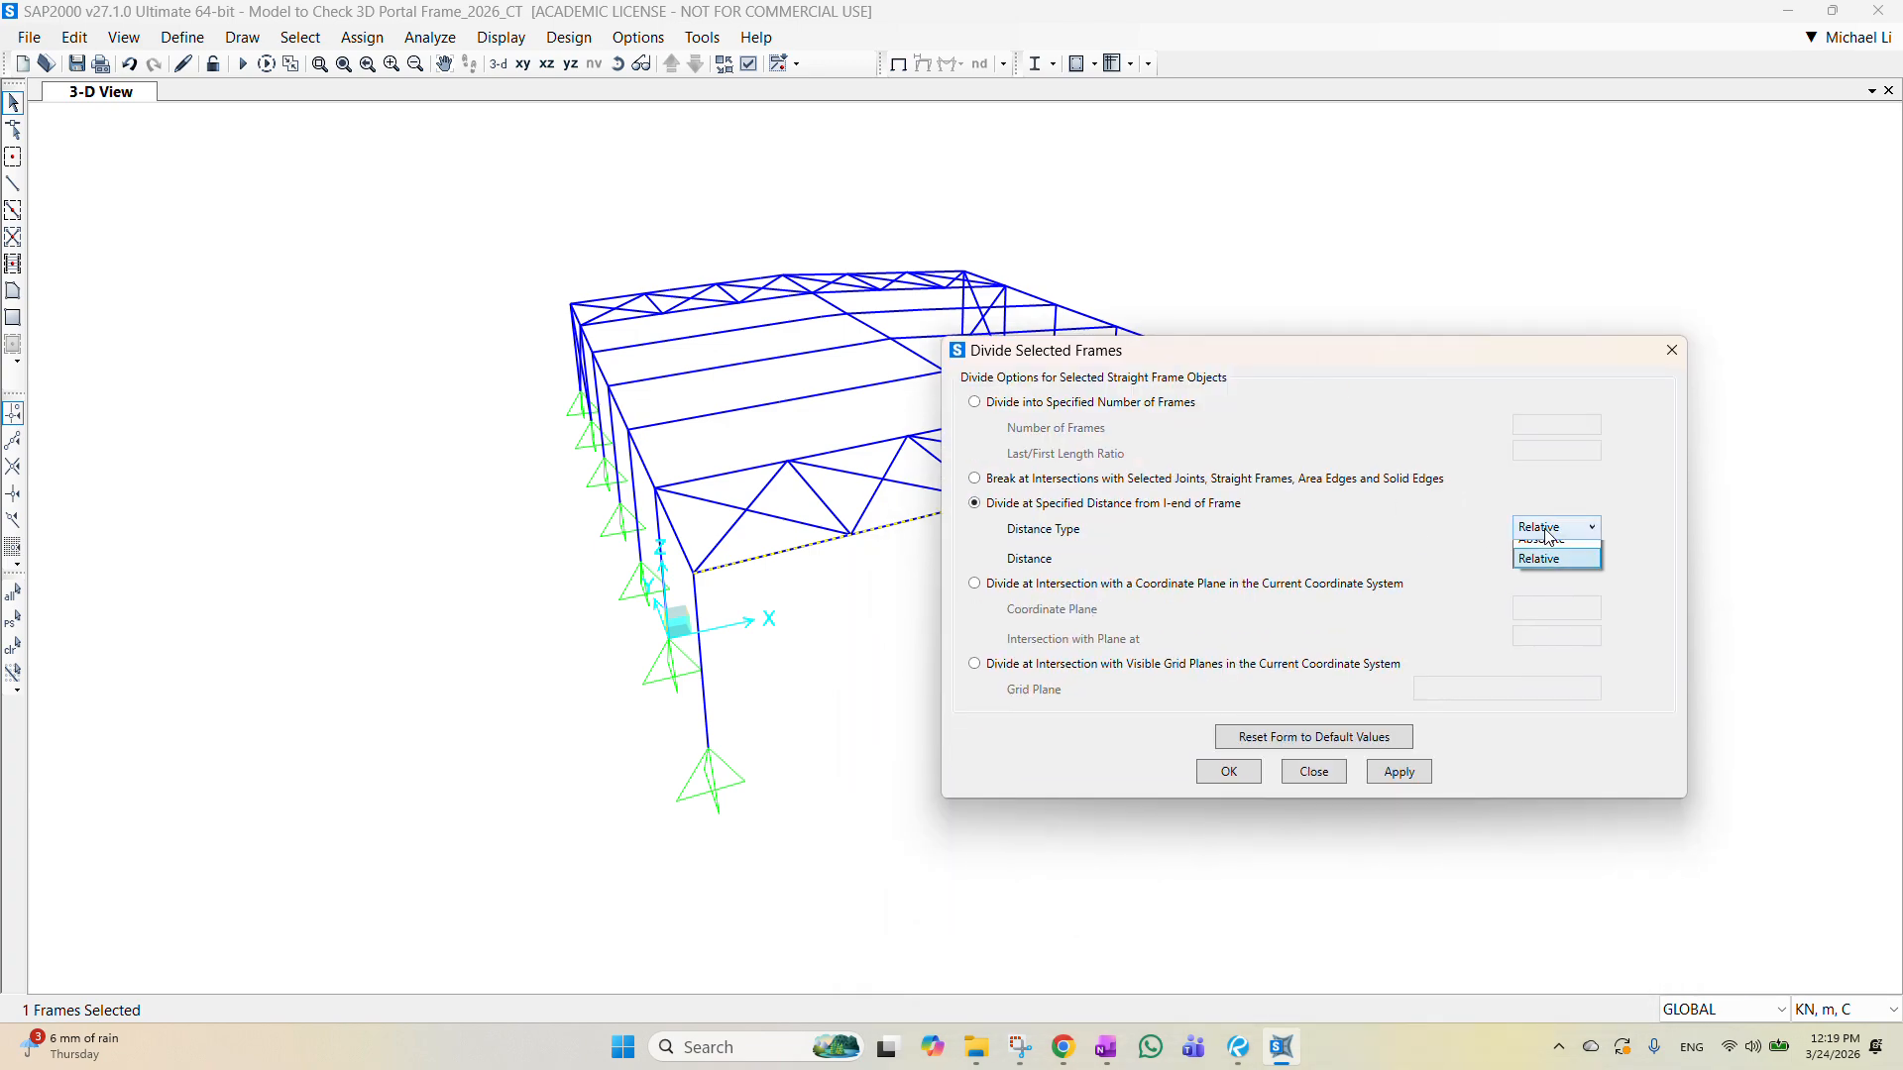
click(1564, 552)
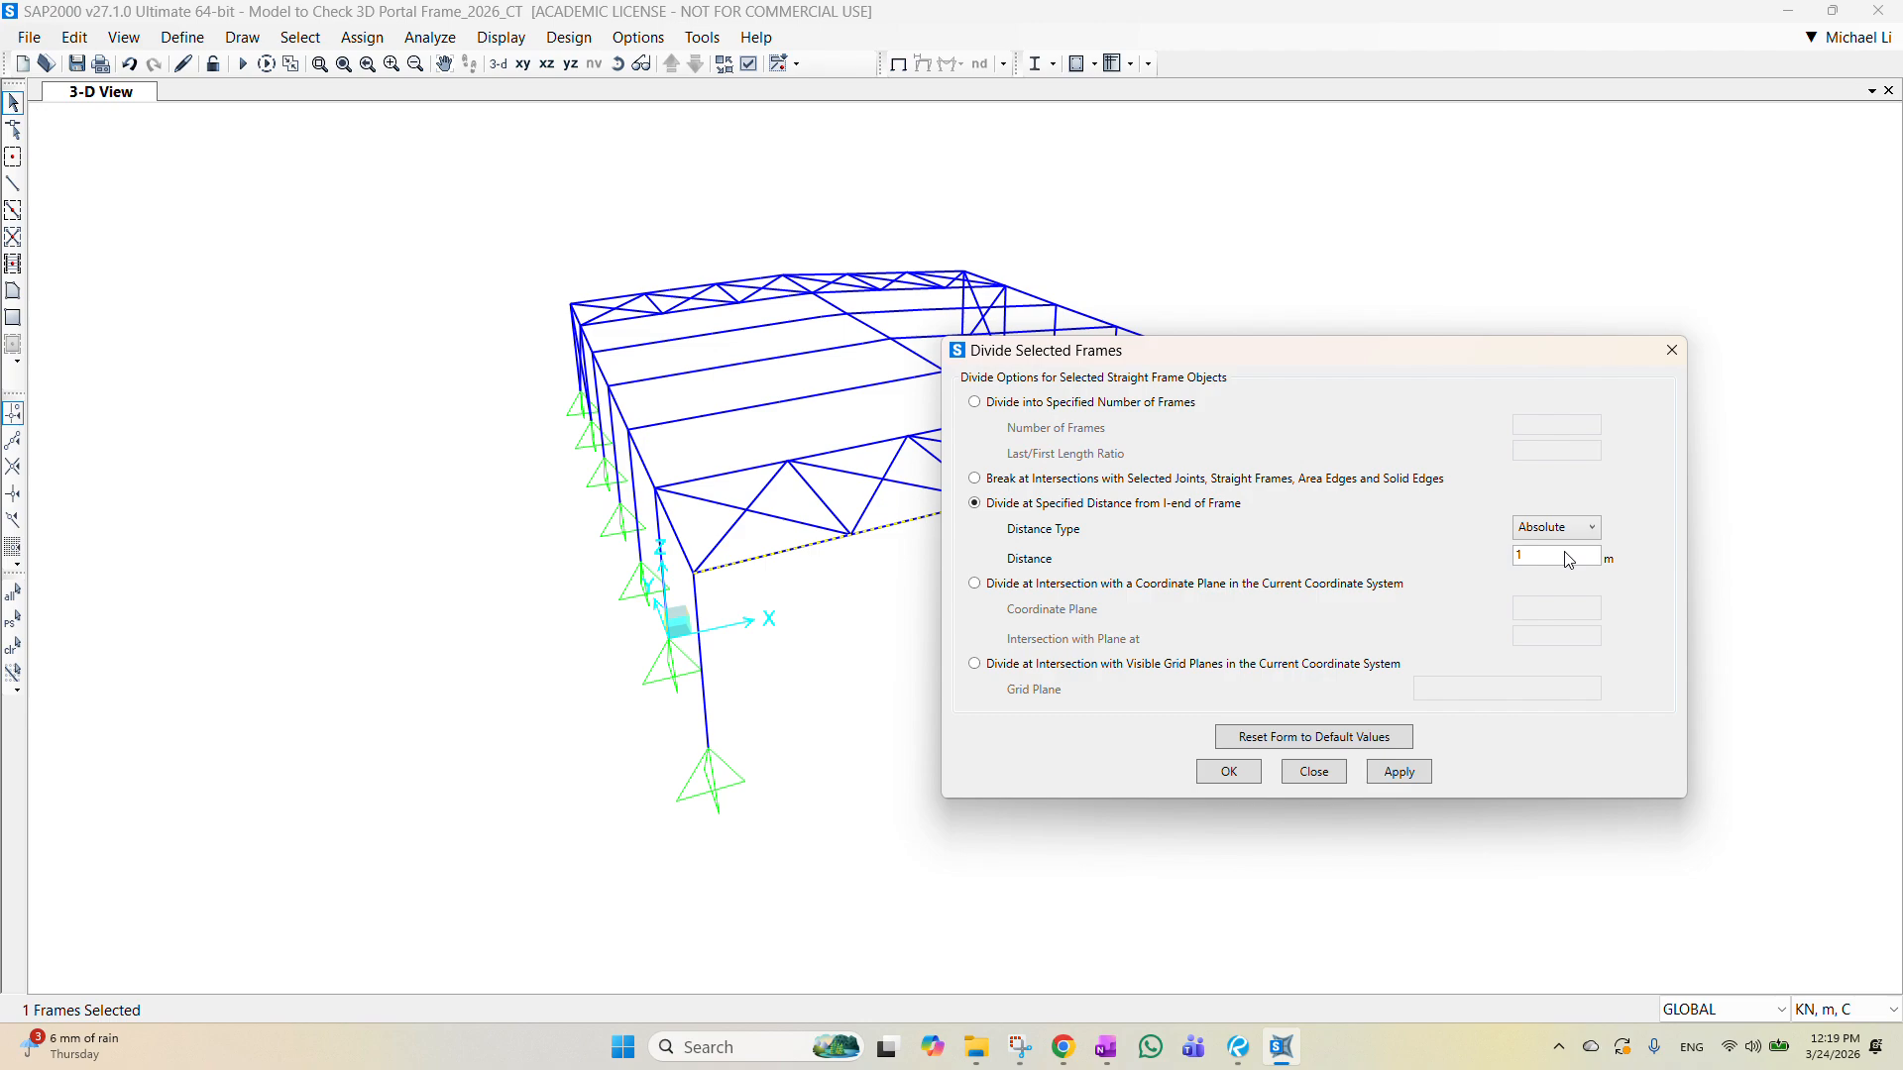
key(BackSpace)
text(7.8)
click(1399, 772)
click(1228, 772)
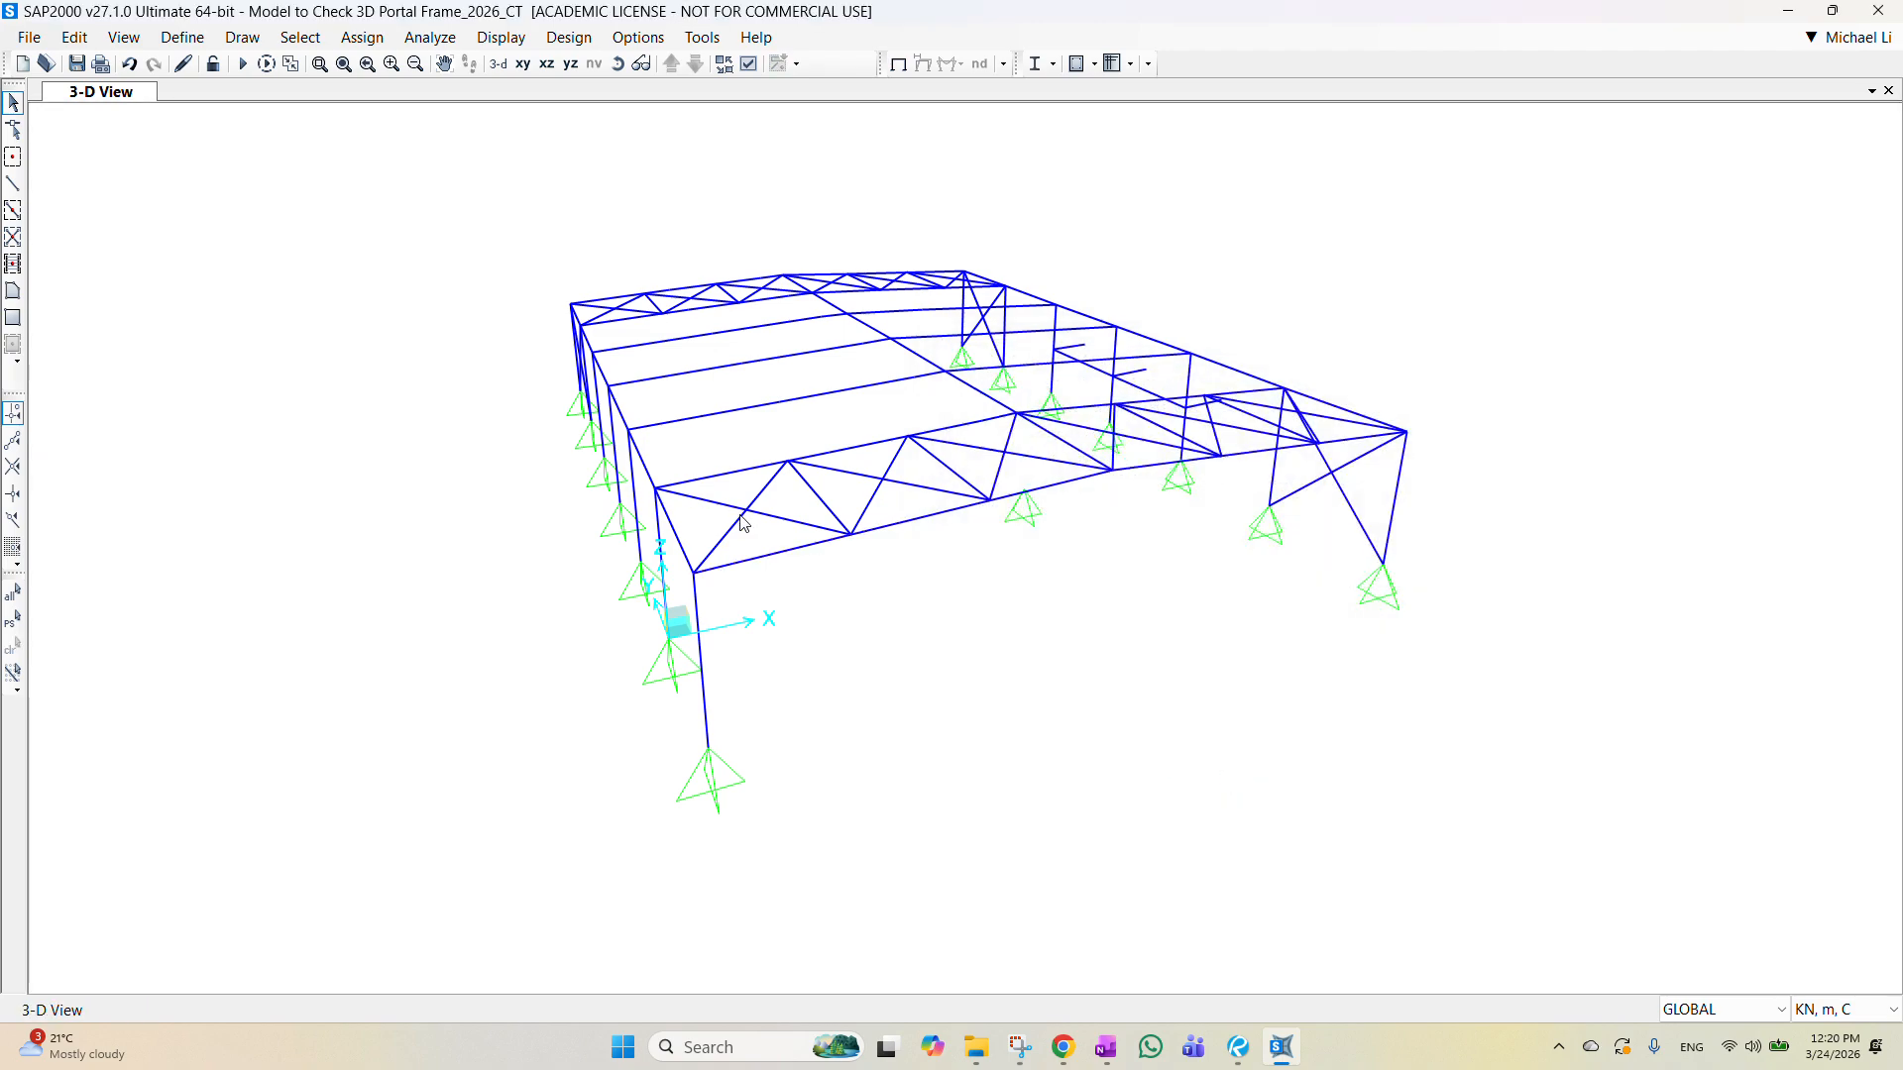
Step: Check the length of the rafter segment nearest the eave in its line information
click(787, 557)
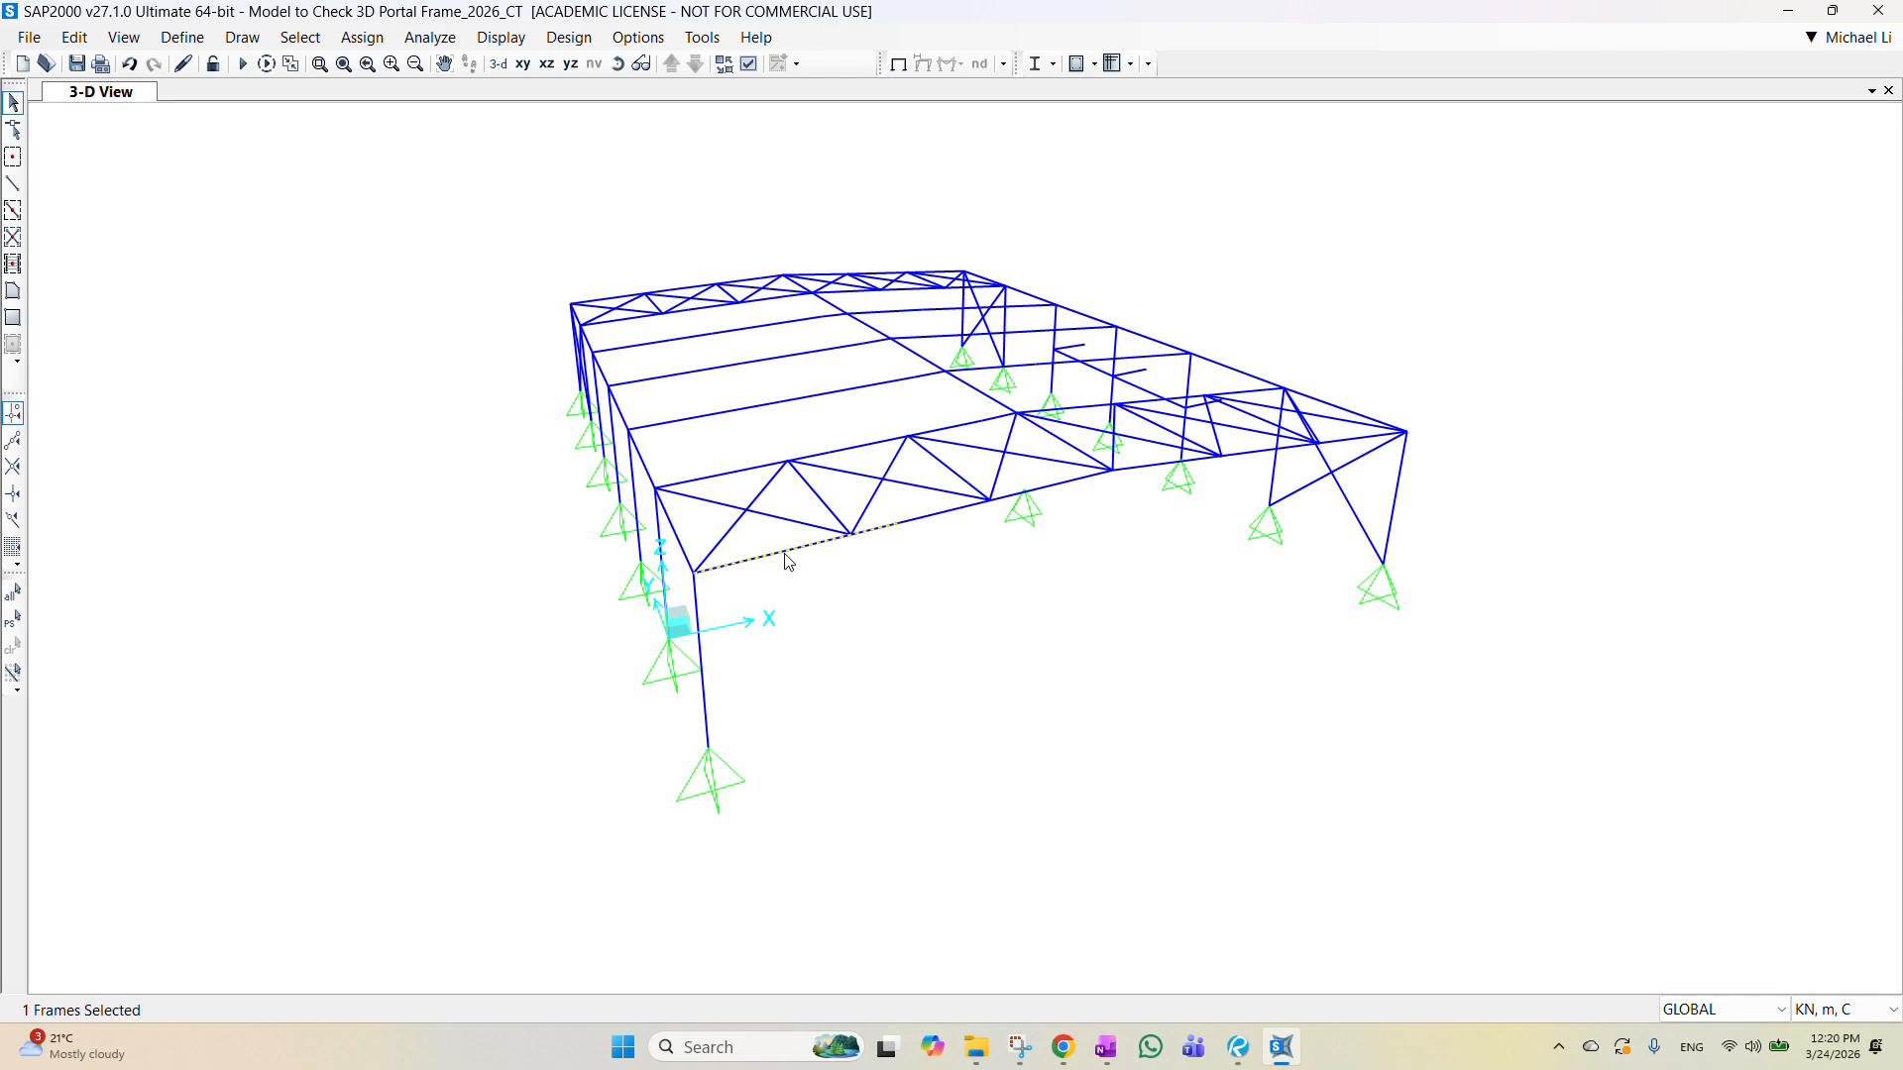
right_click(796, 558)
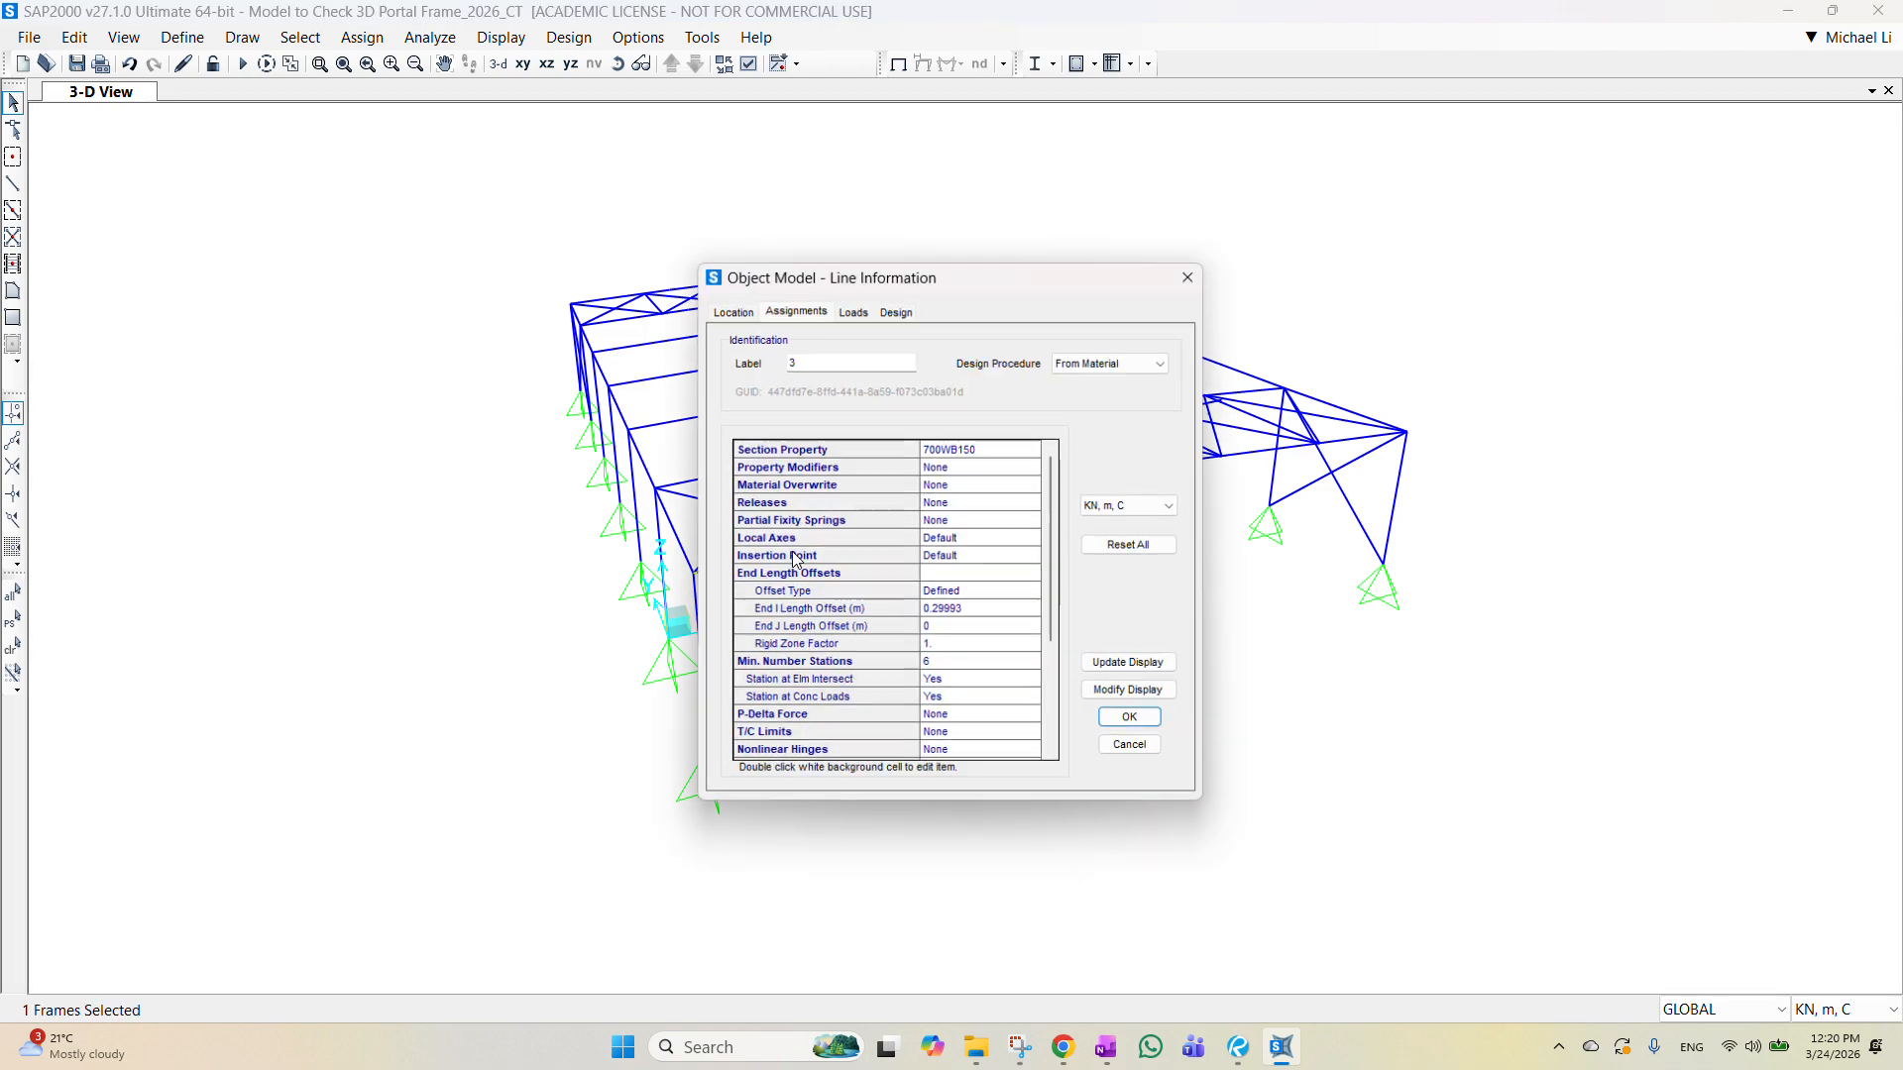
click(732, 312)
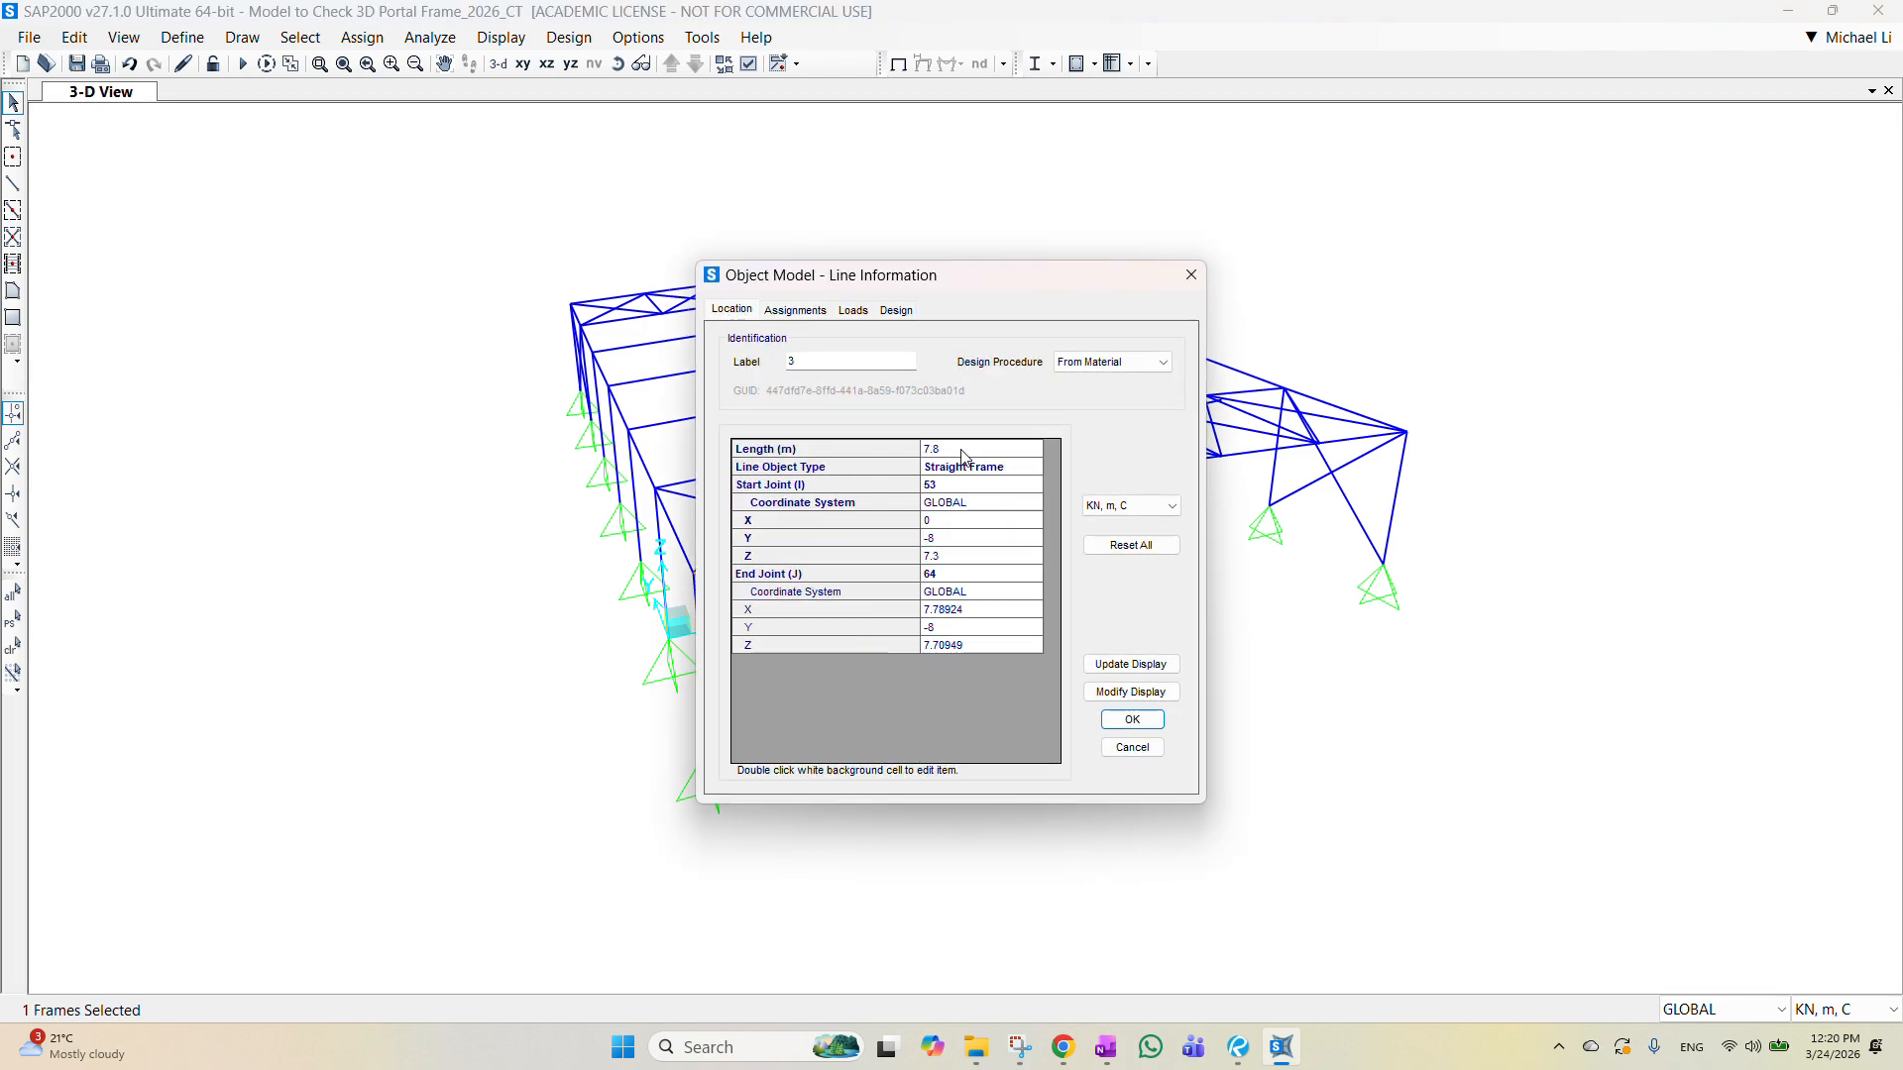
click(1193, 281)
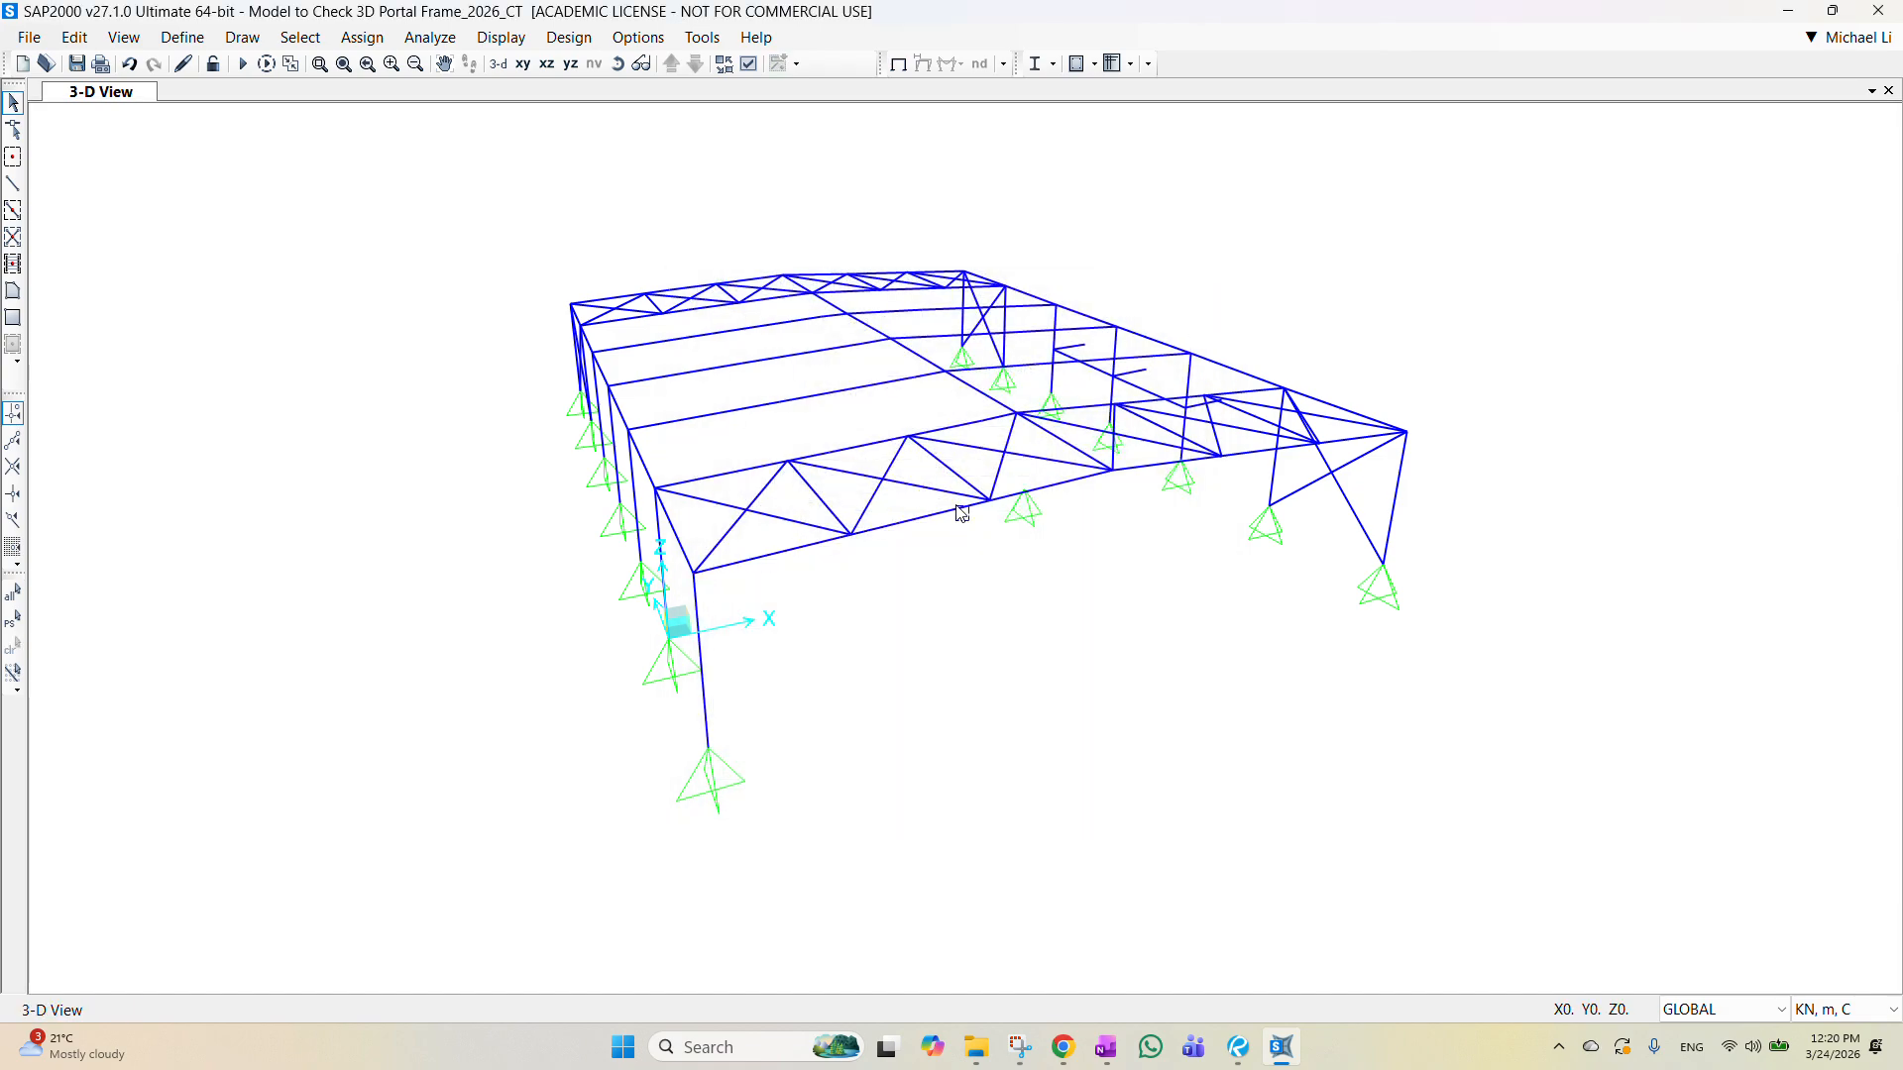
Step: Divide the remaining rafter segment up to the ridge at an absolute distance of 7.8 m from its I-end
click(968, 510)
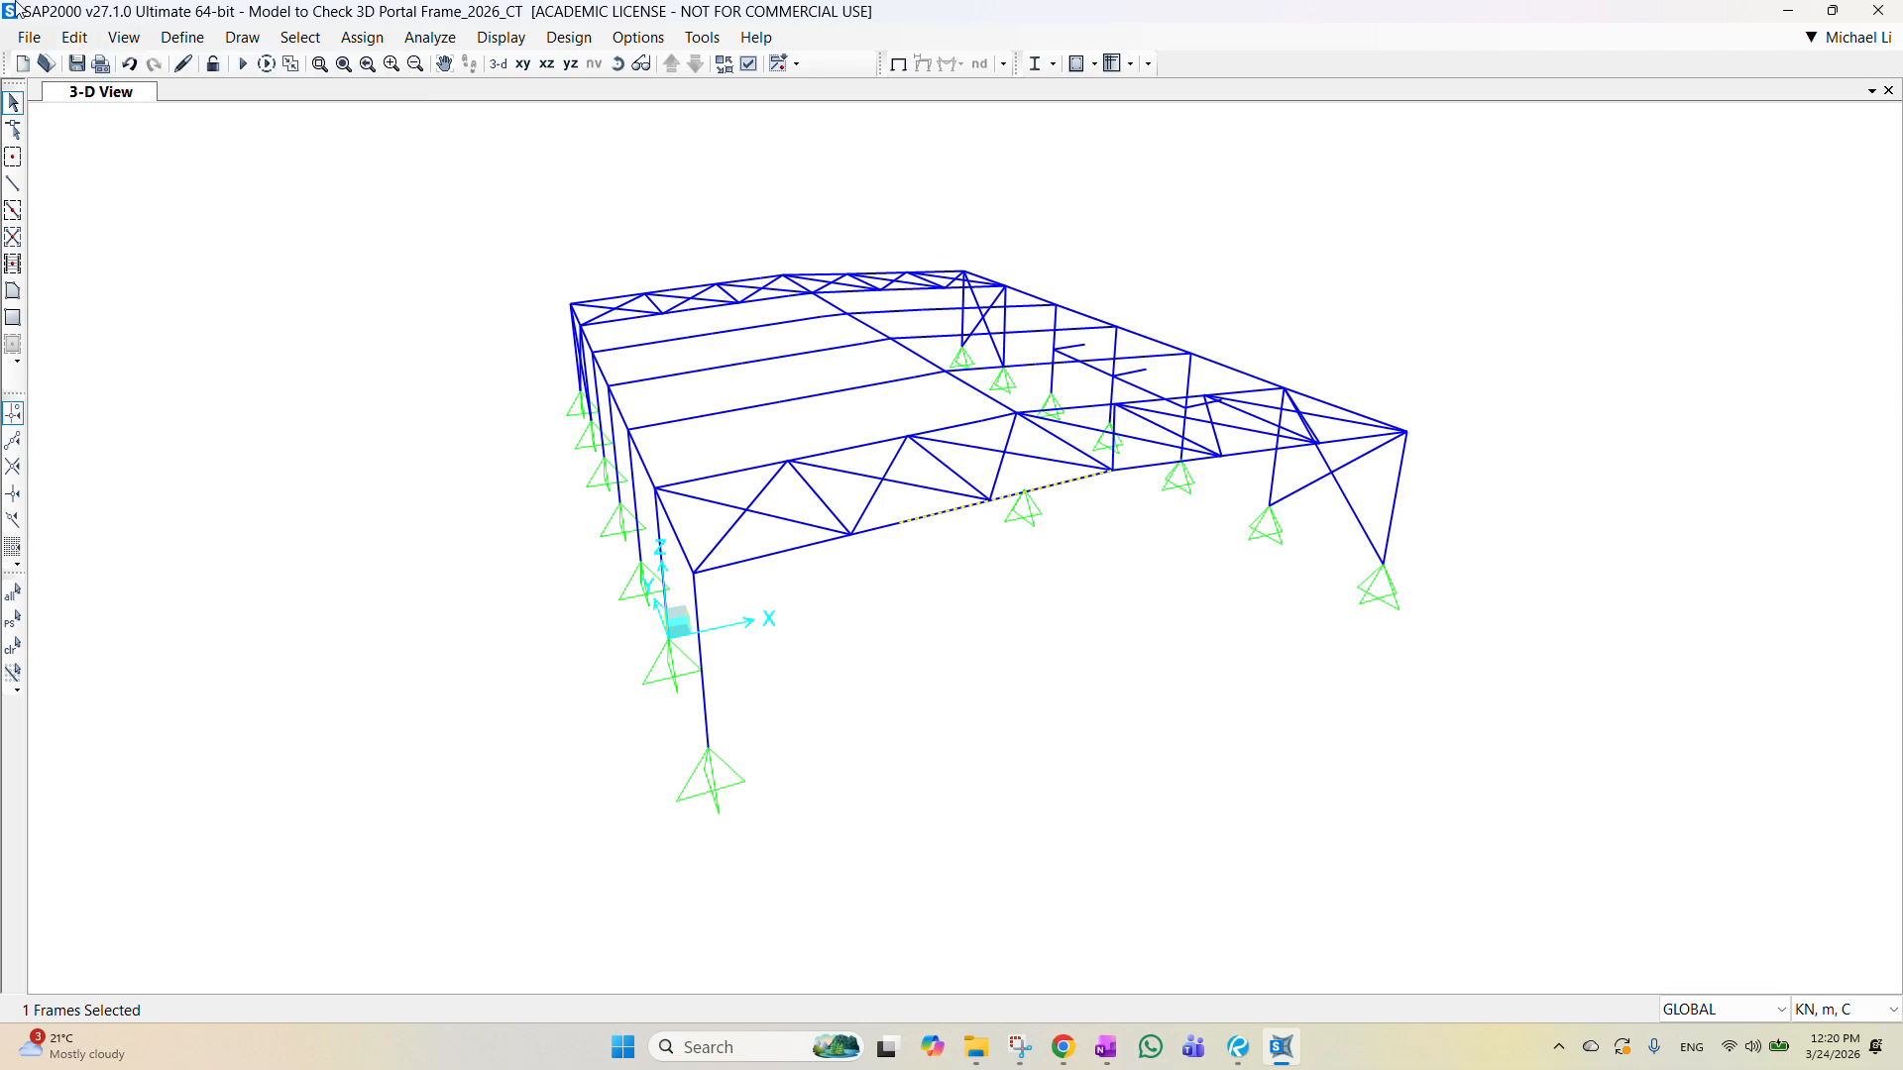
click(74, 37)
mouse_move(231, 404)
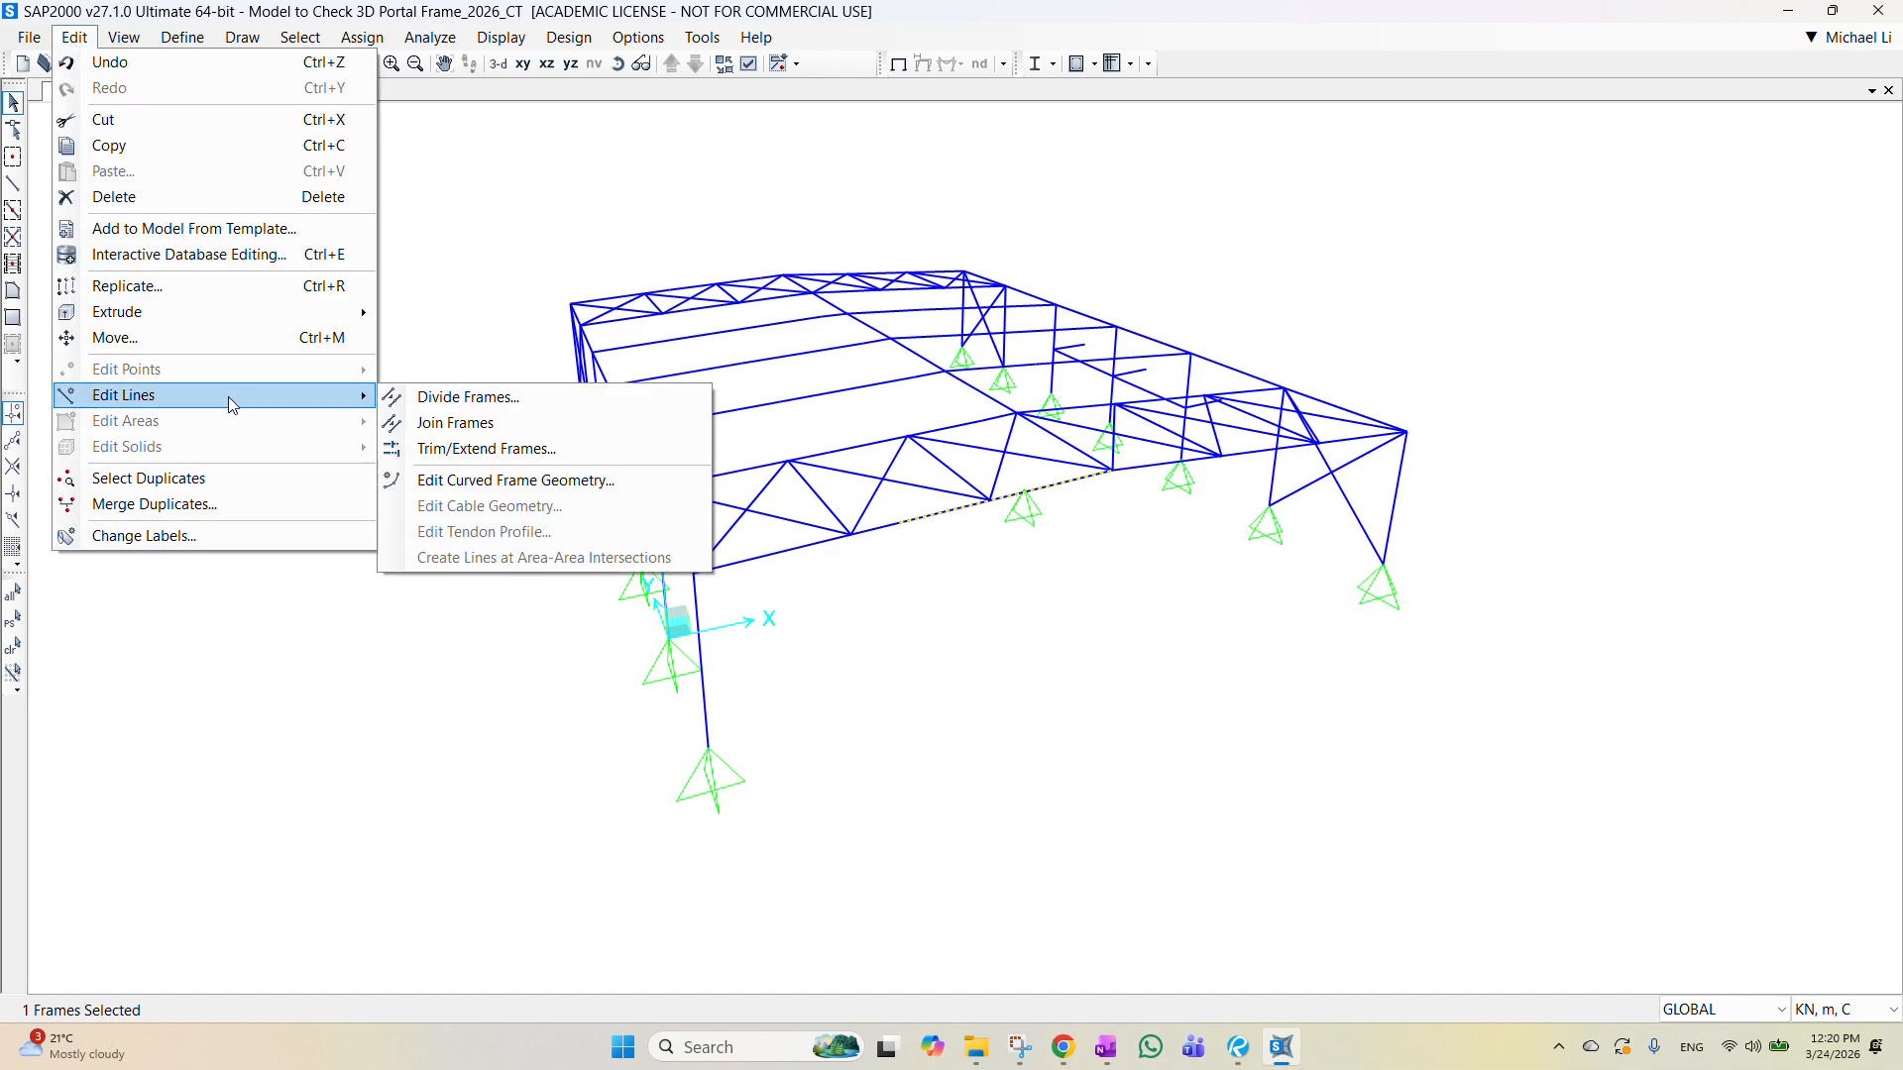
click(436, 400)
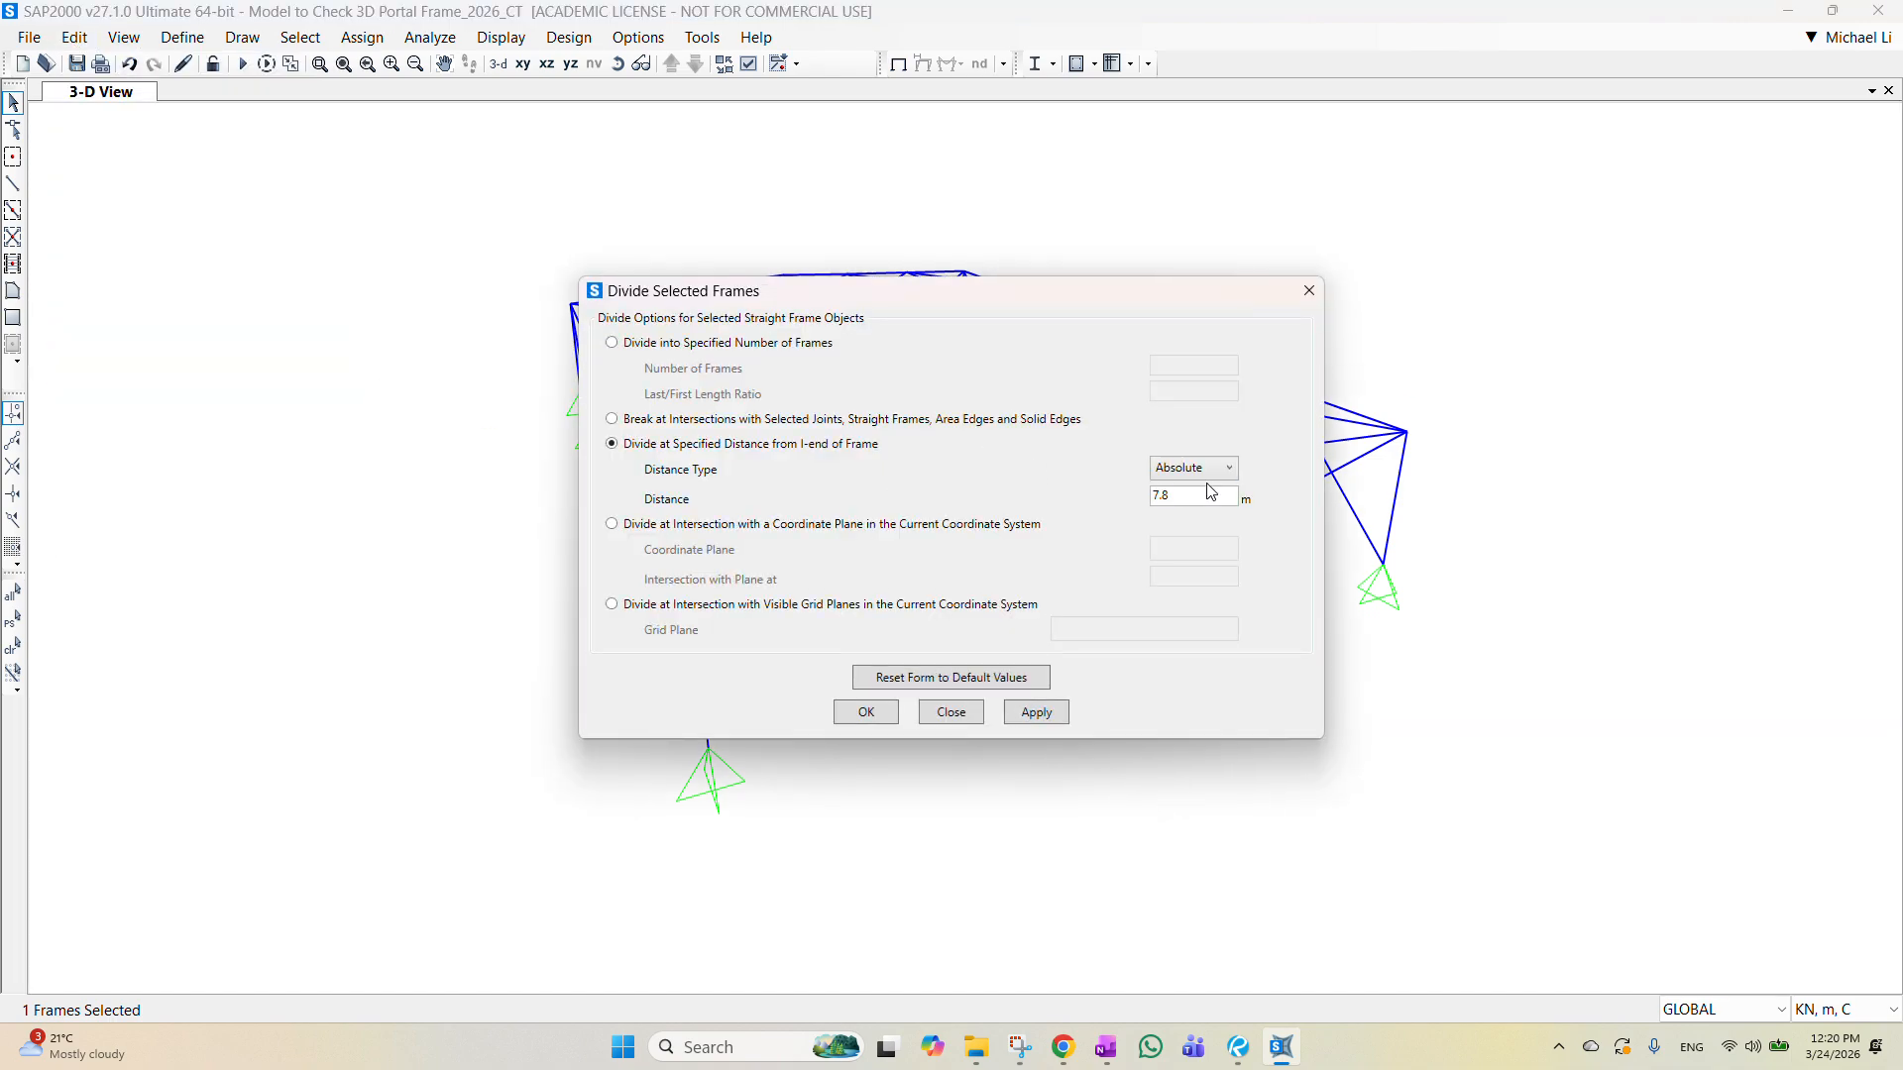
drag(1166, 315, 643, 354)
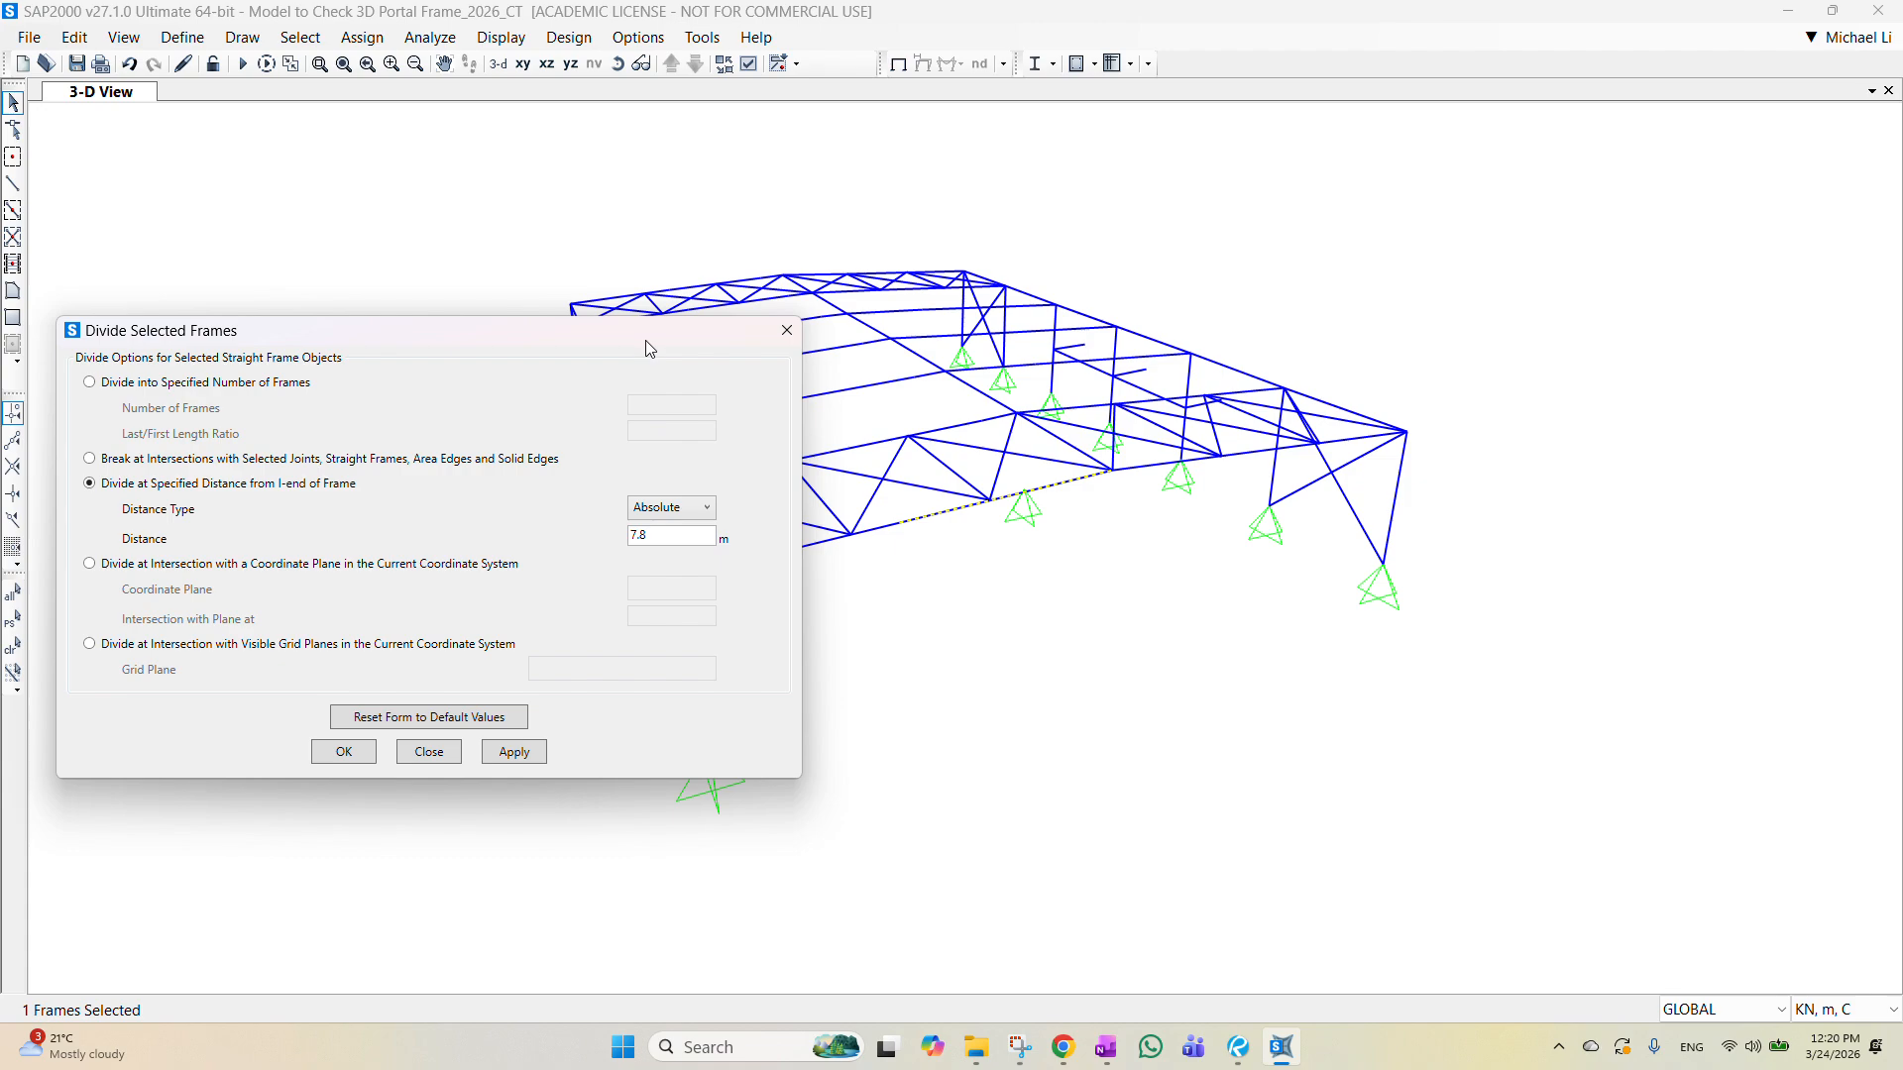
click(510, 753)
click(344, 751)
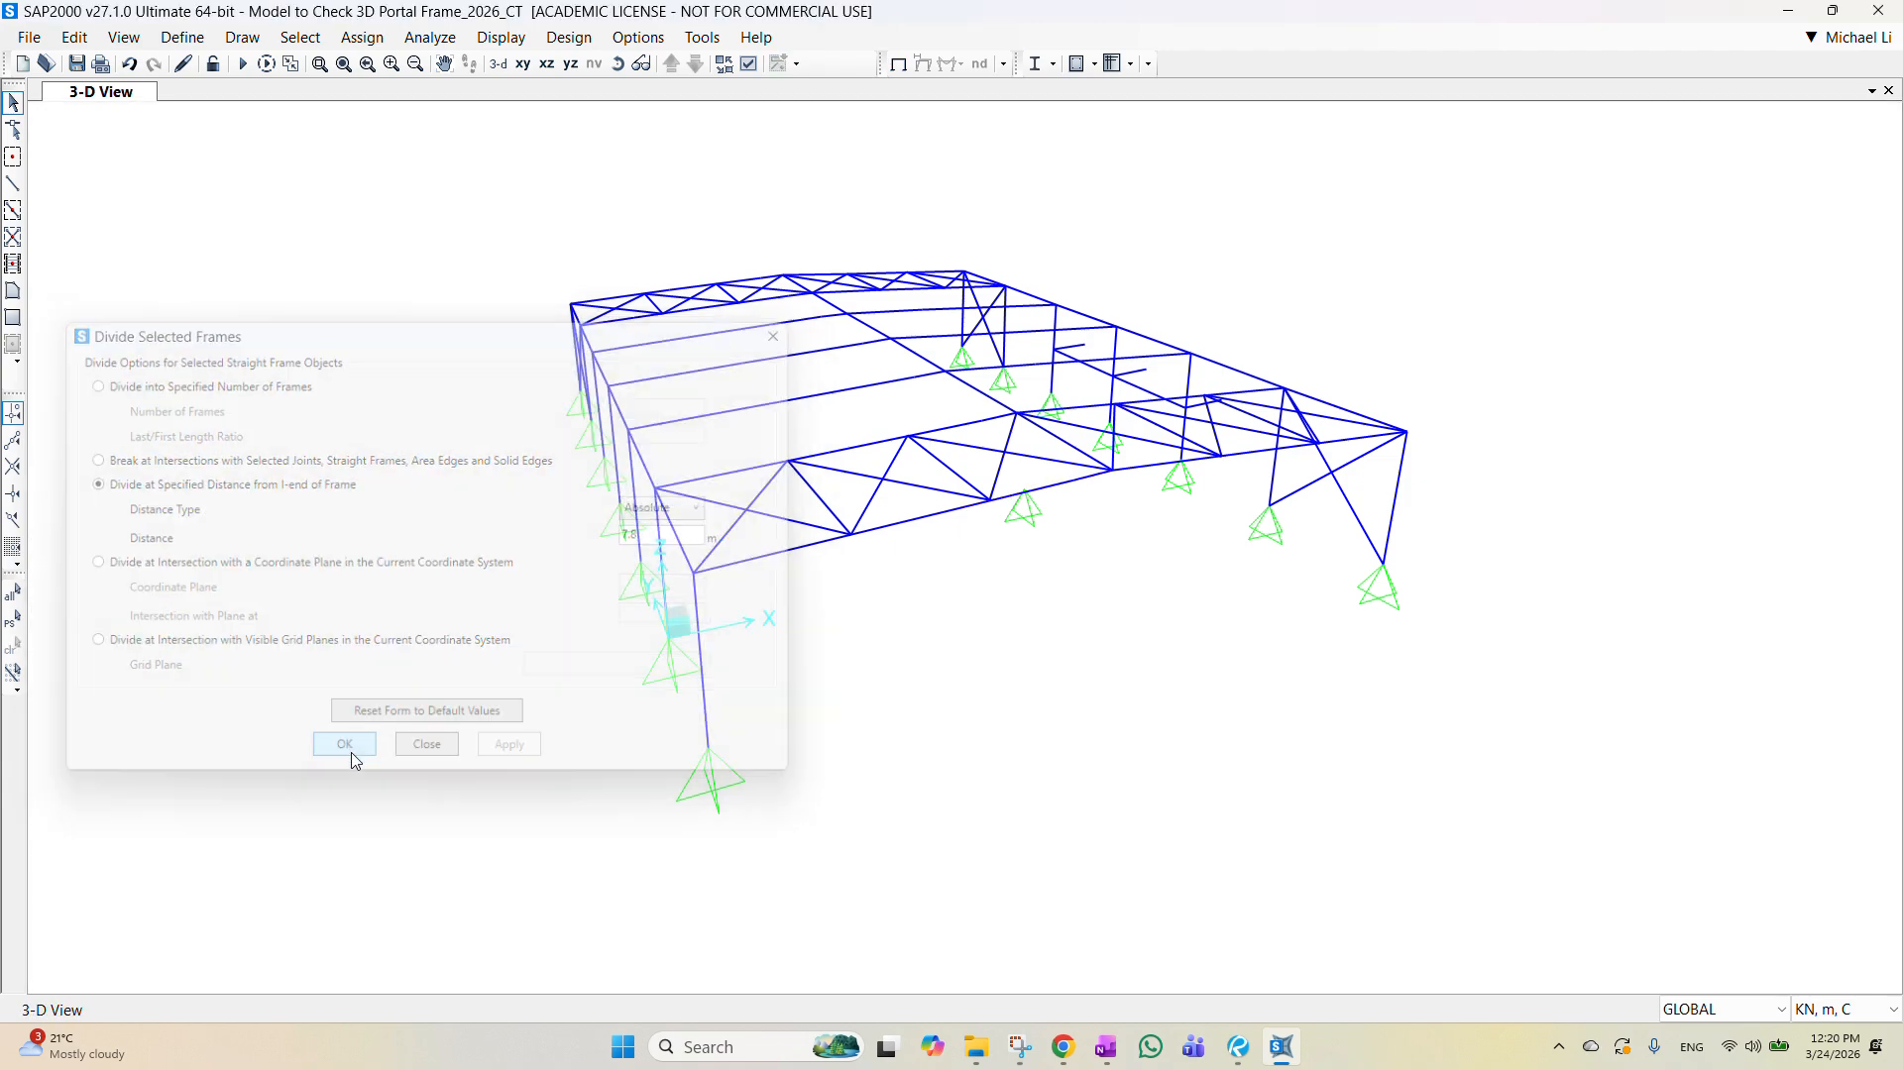
Step: Check the new rafter segments by selecting them and compare them with the Wind cross down load markup in the Revu PDF
click(941, 514)
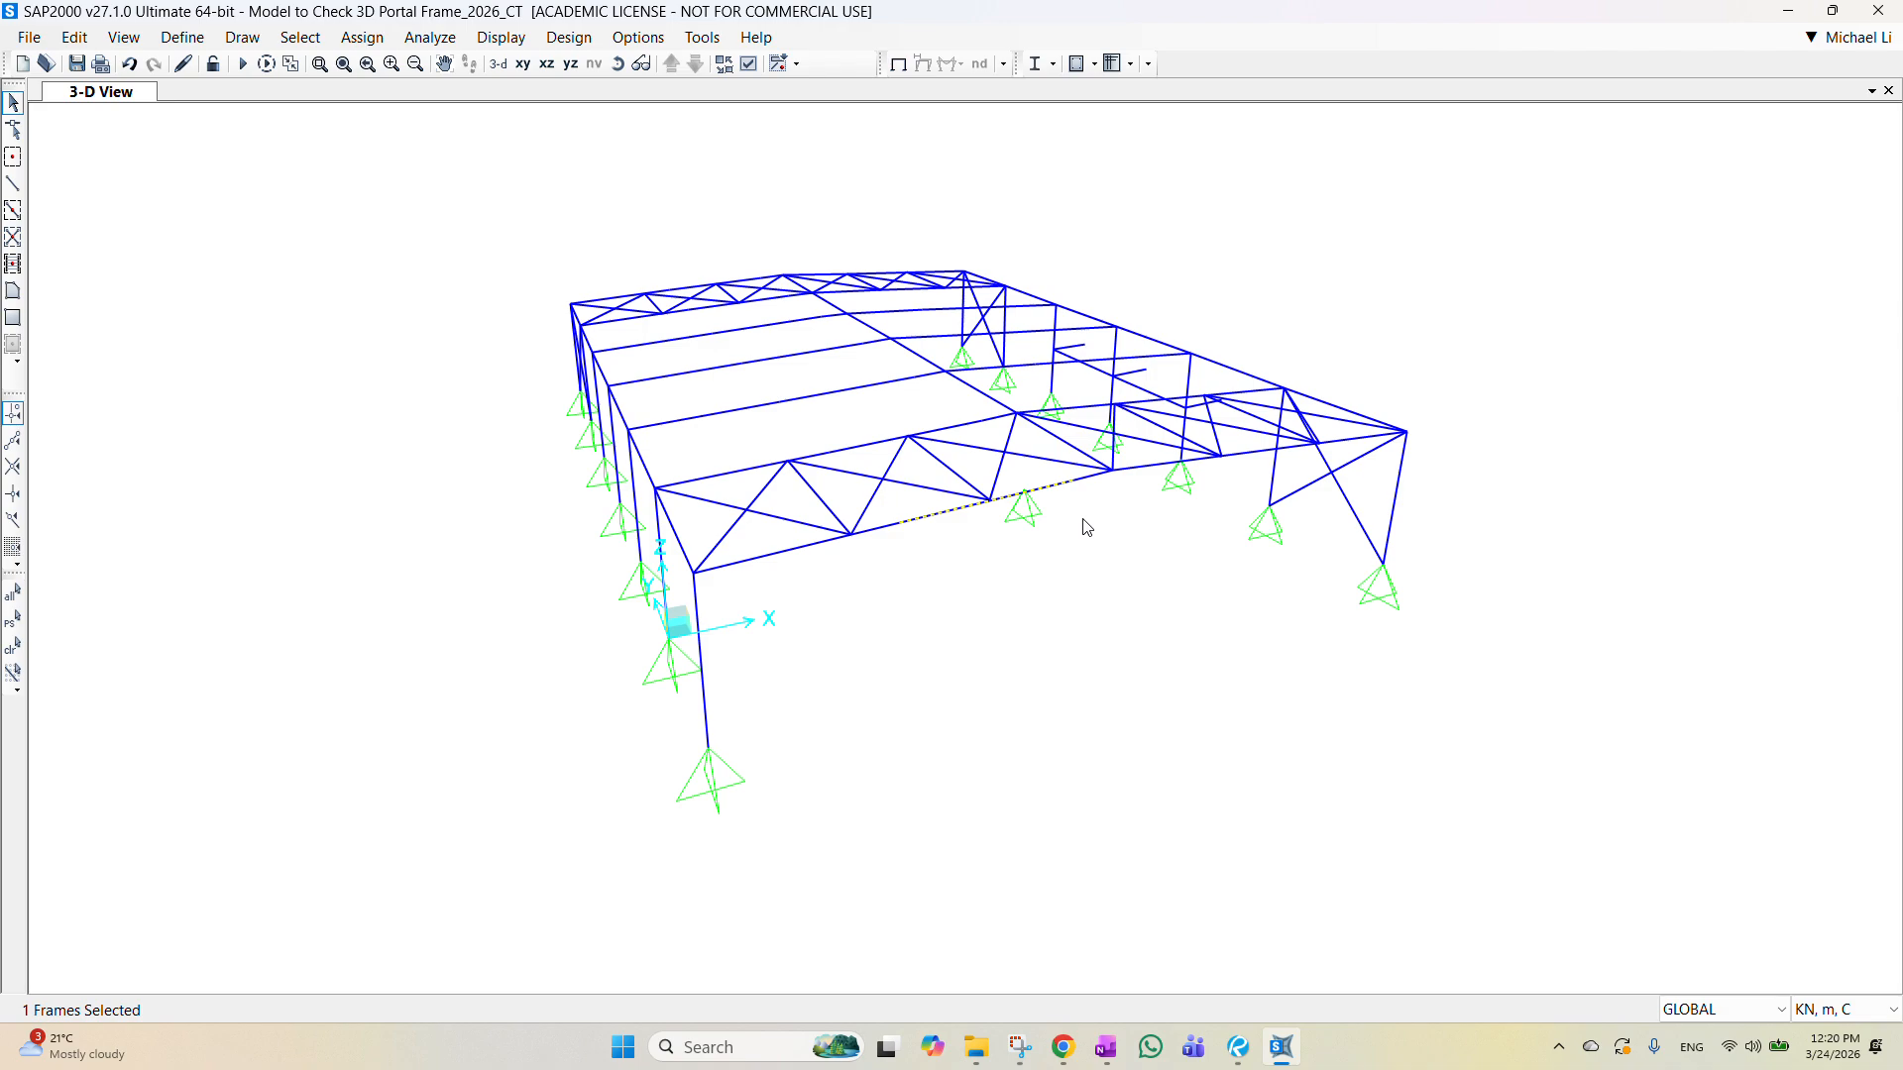
key(Escape)
click(1092, 479)
key(alt+Tab)
scroll(1234, 495, up, 3)
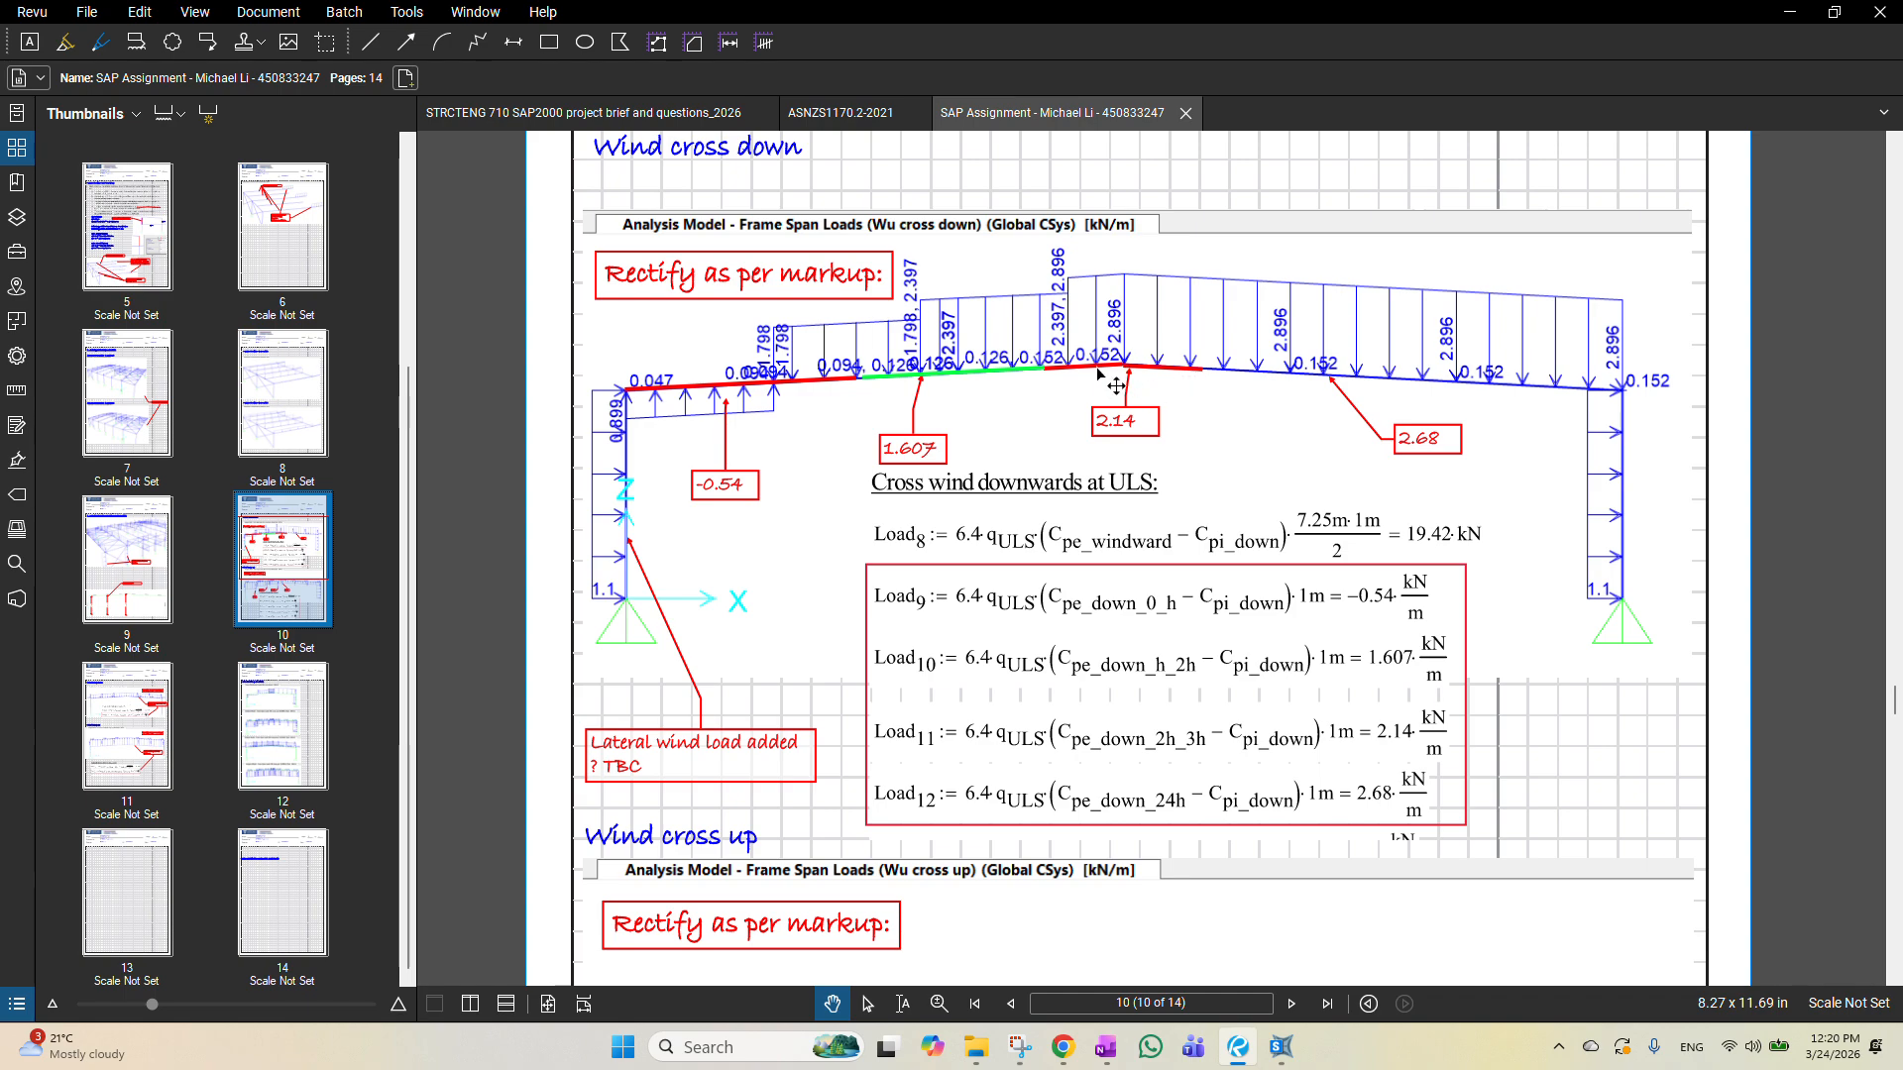
key(alt+Tab)
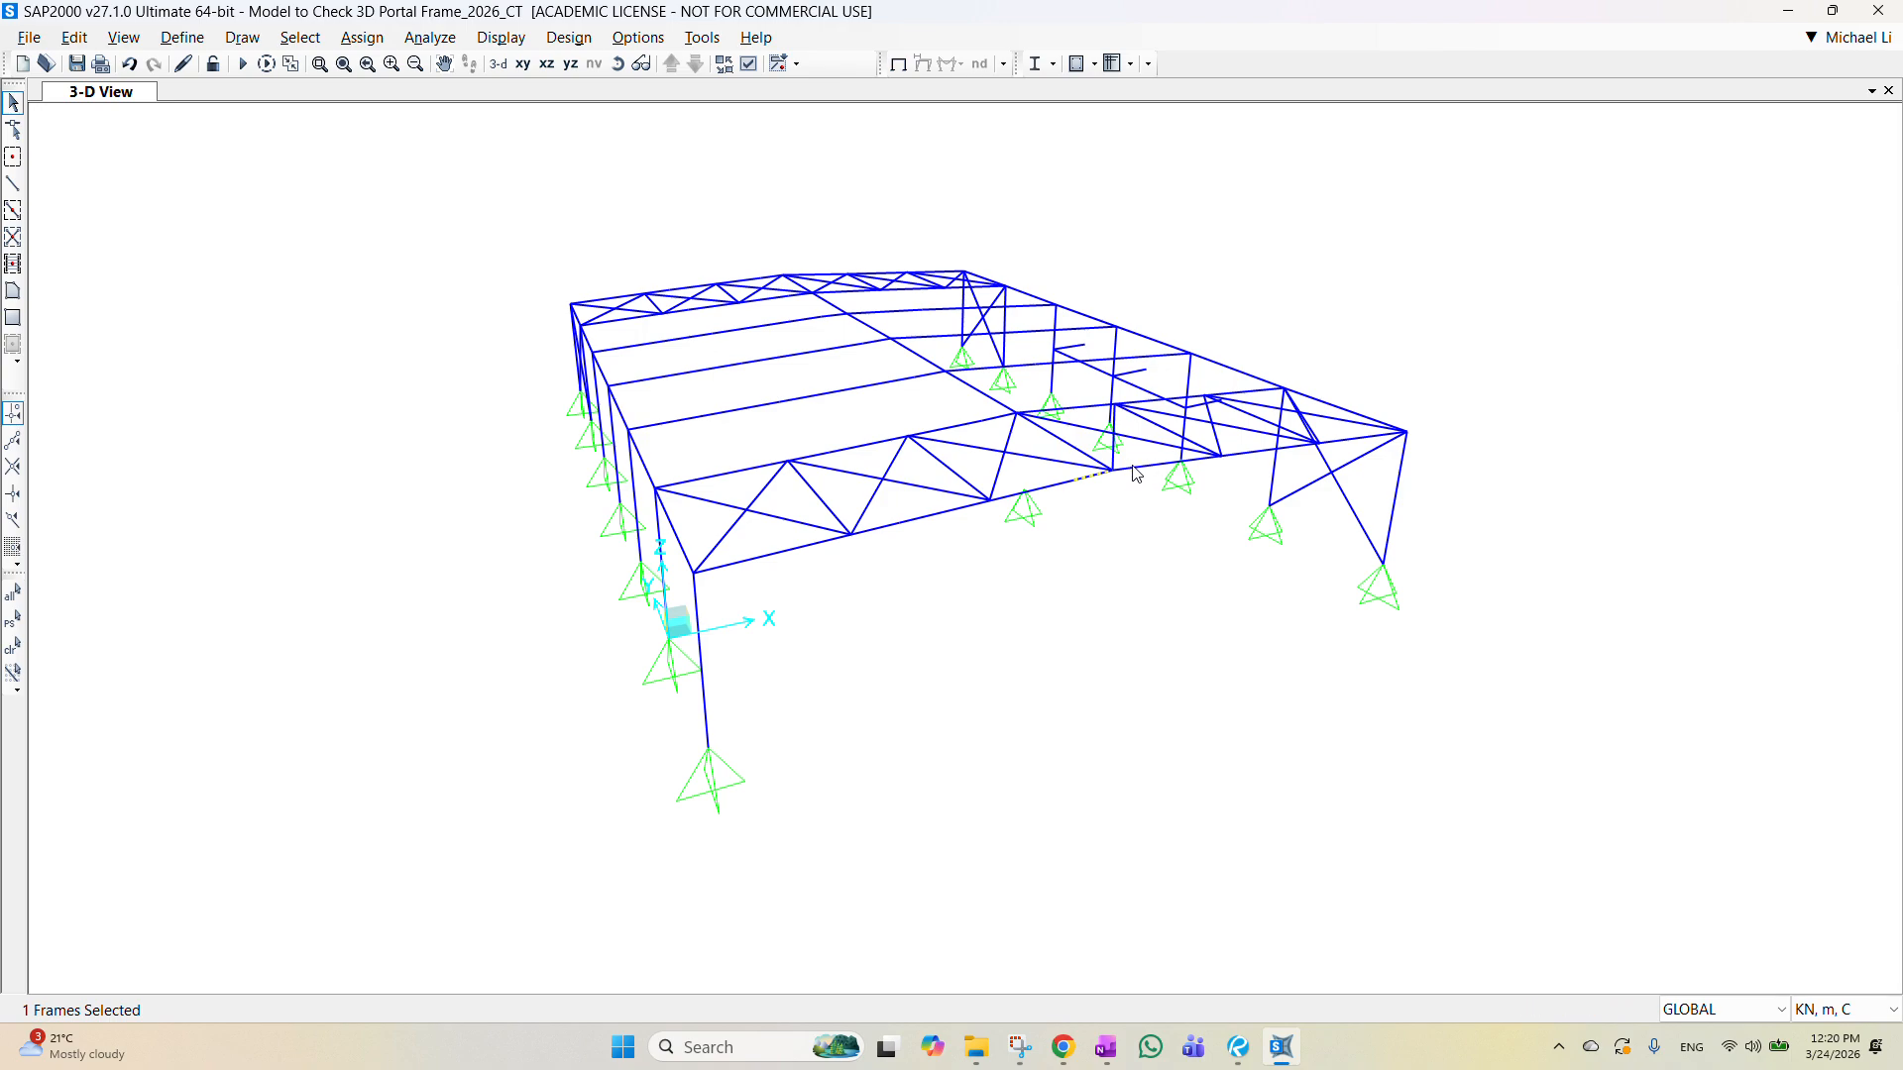
Step: Examine the extents of the front frame's rafter members on both sides of the ridge
click(1144, 465)
click(1109, 493)
click(1147, 463)
key(Escape)
click(1165, 465)
shift+middle_drag(1184, 581, 1176, 626)
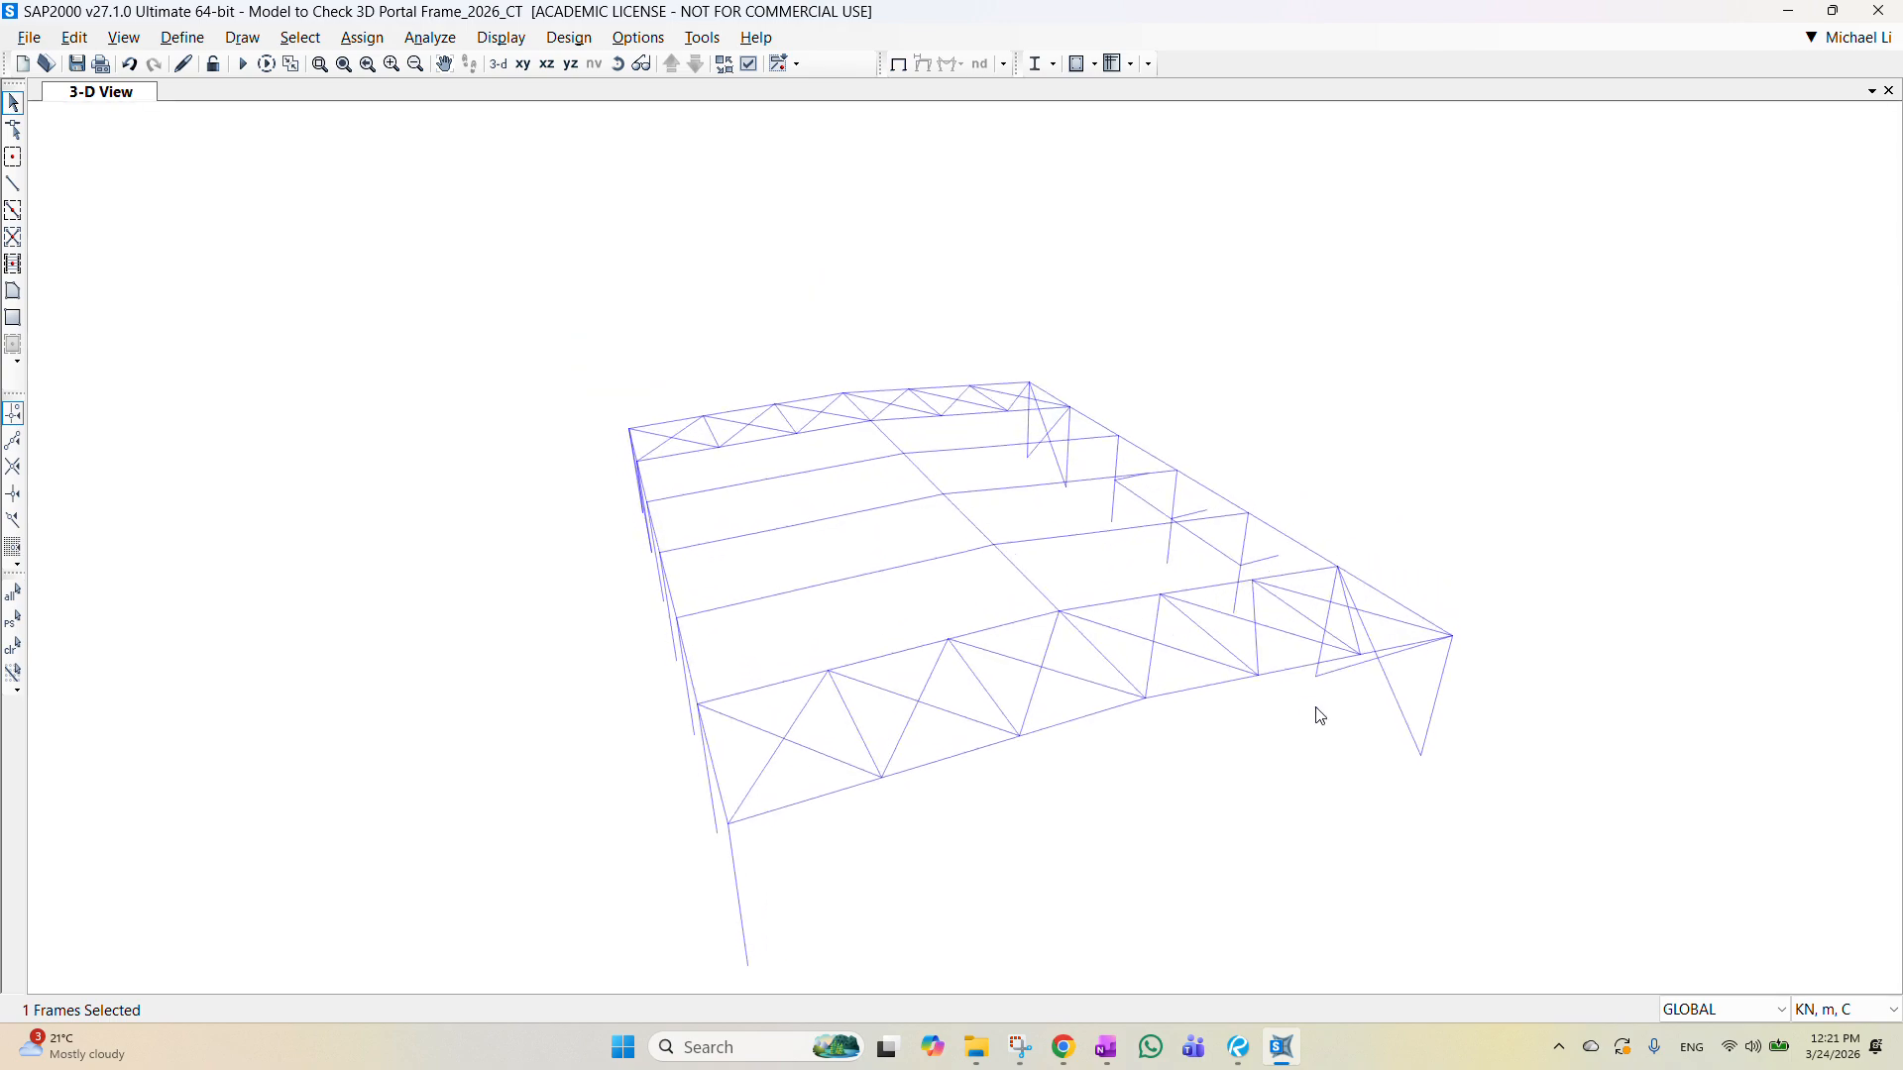
key(Escape)
middle_drag(1471, 694, 1416, 567)
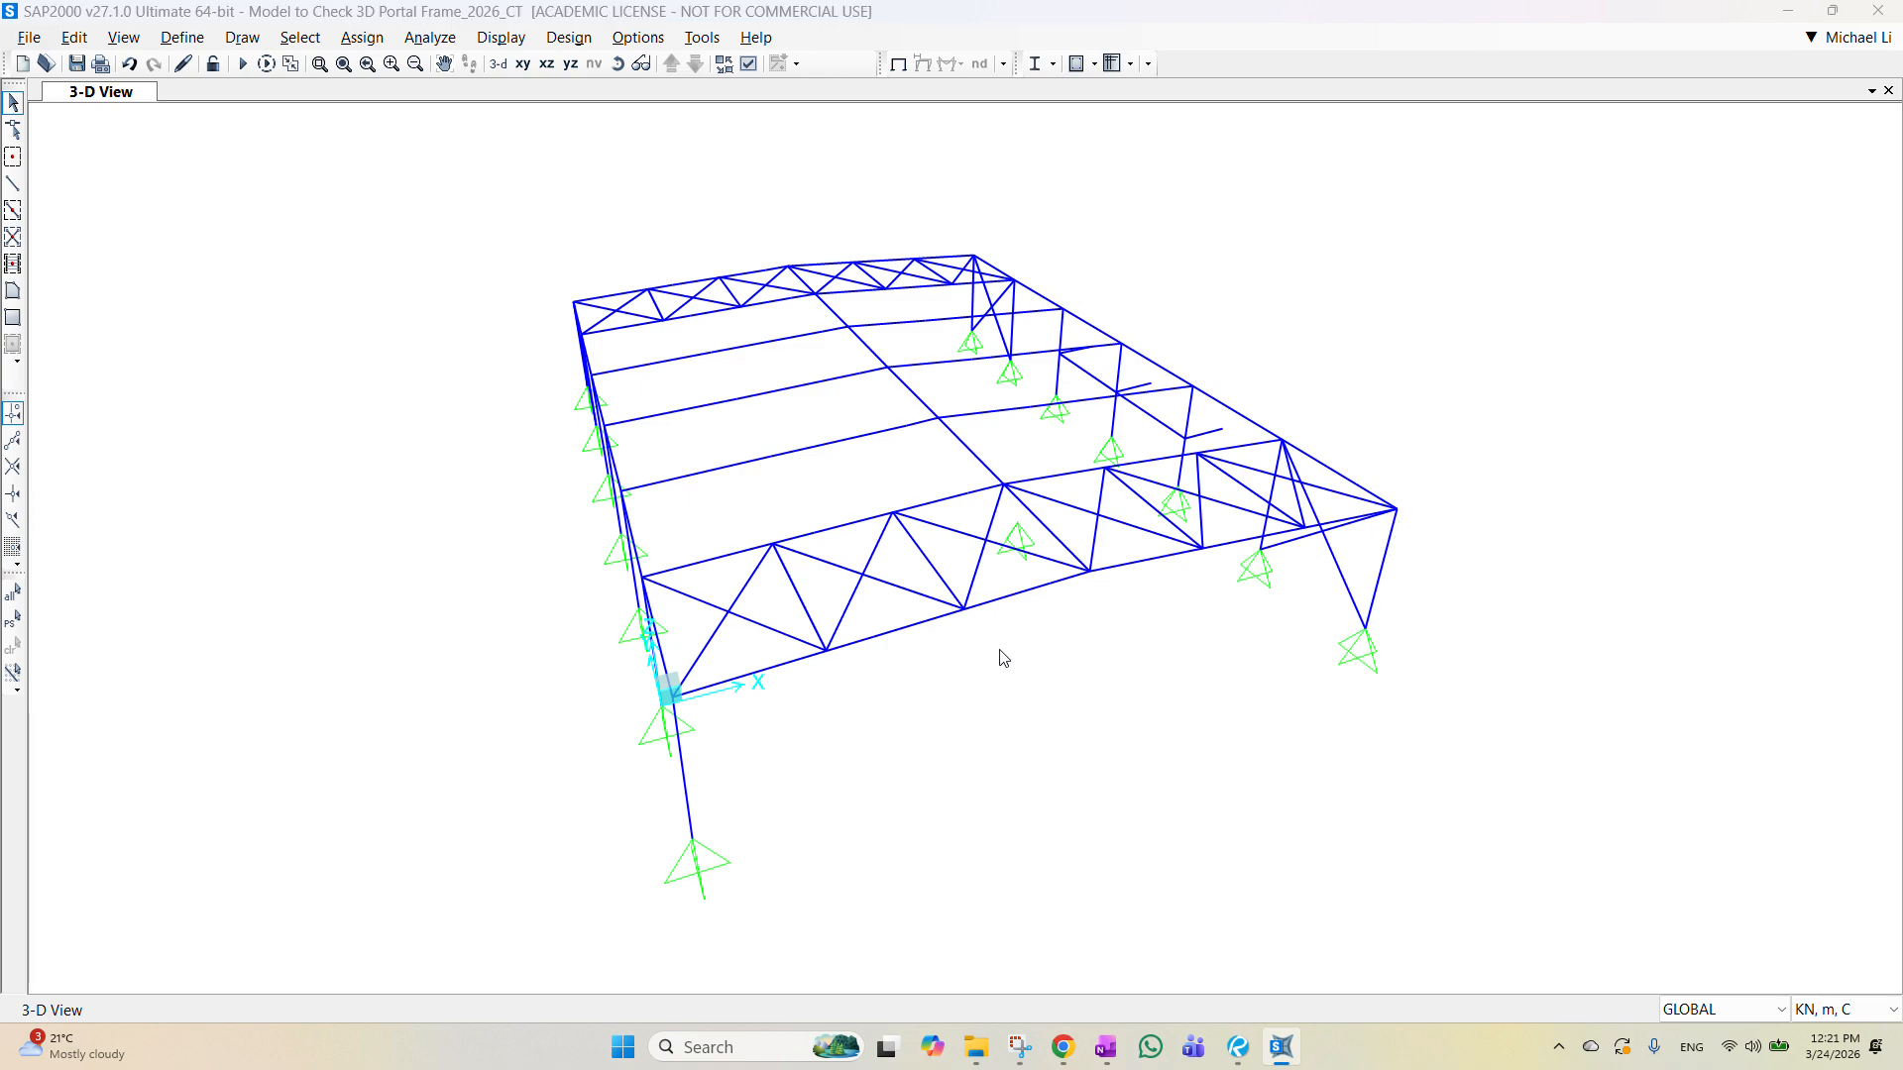
Step: Turn on the local axes display for frames and create the analysis model for viewing
key(ctrl+w)
drag(969, 214, 538, 178)
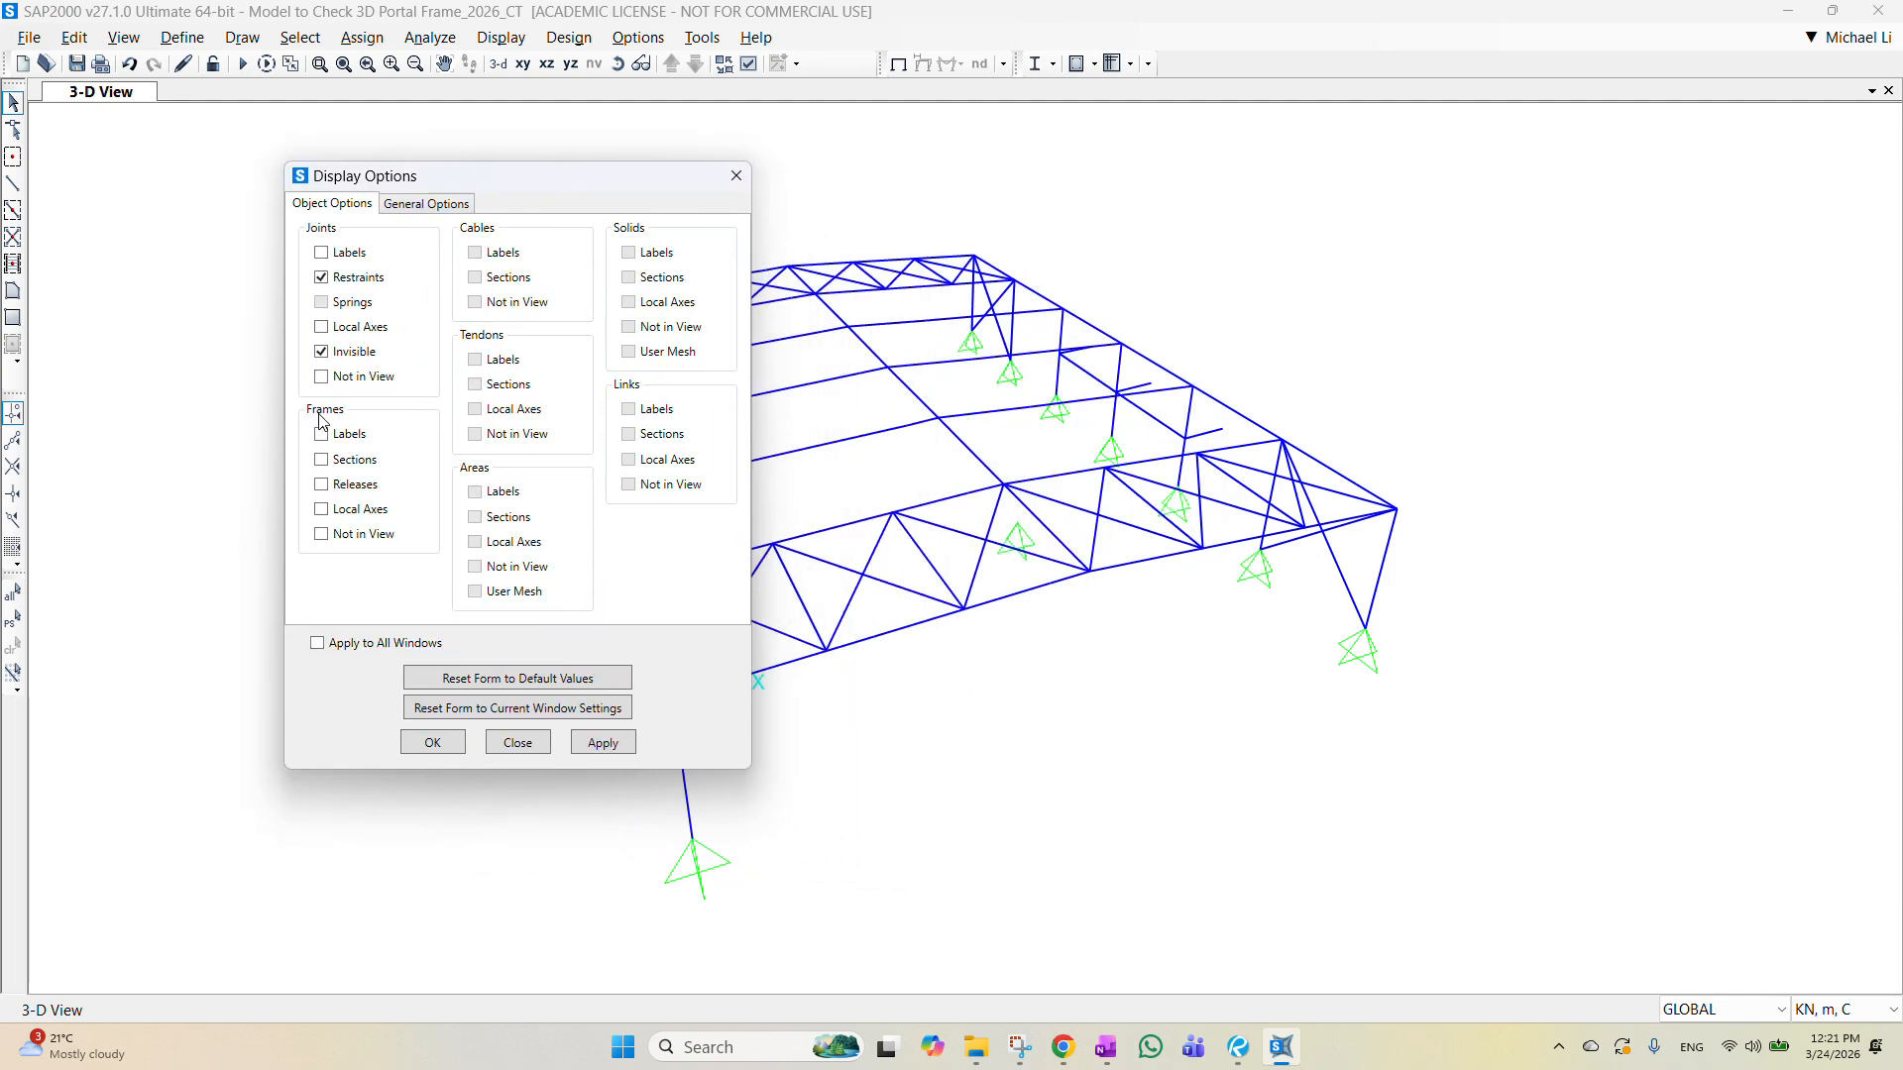
click(322, 511)
click(603, 743)
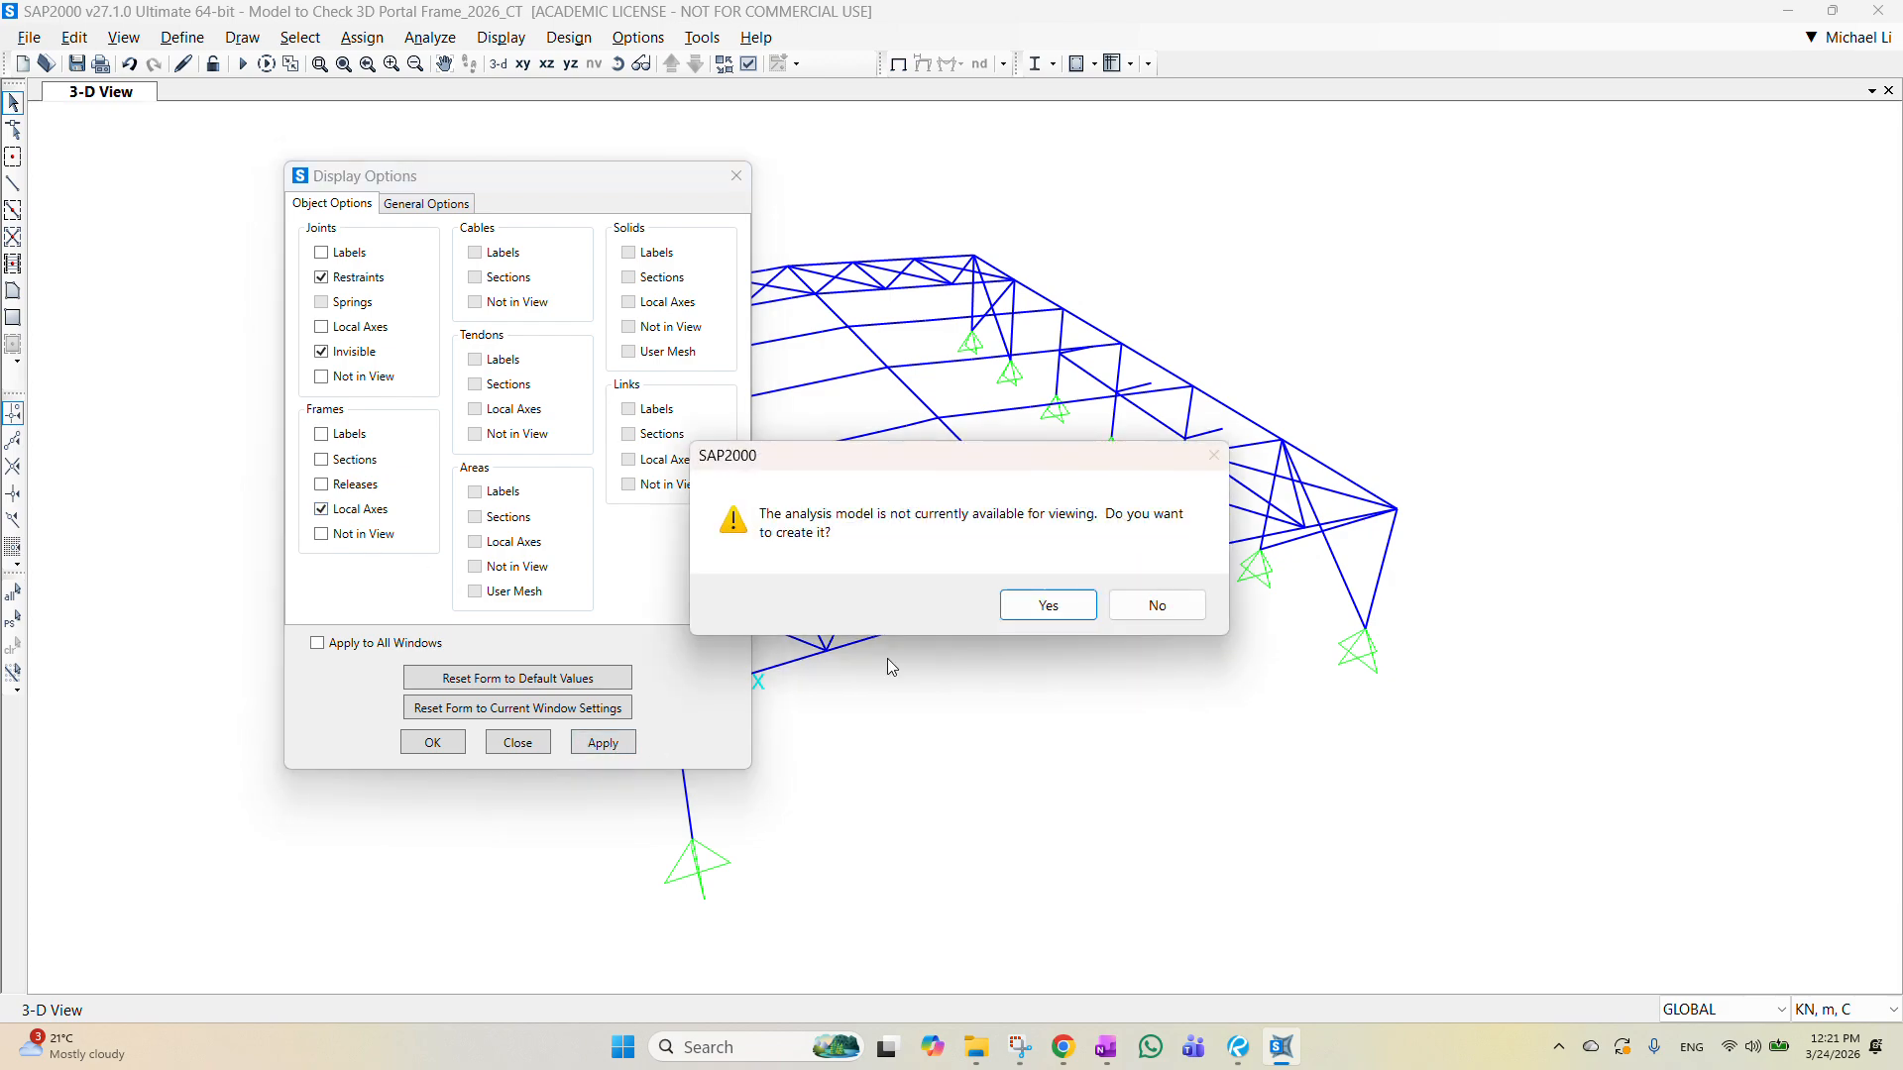
click(1082, 617)
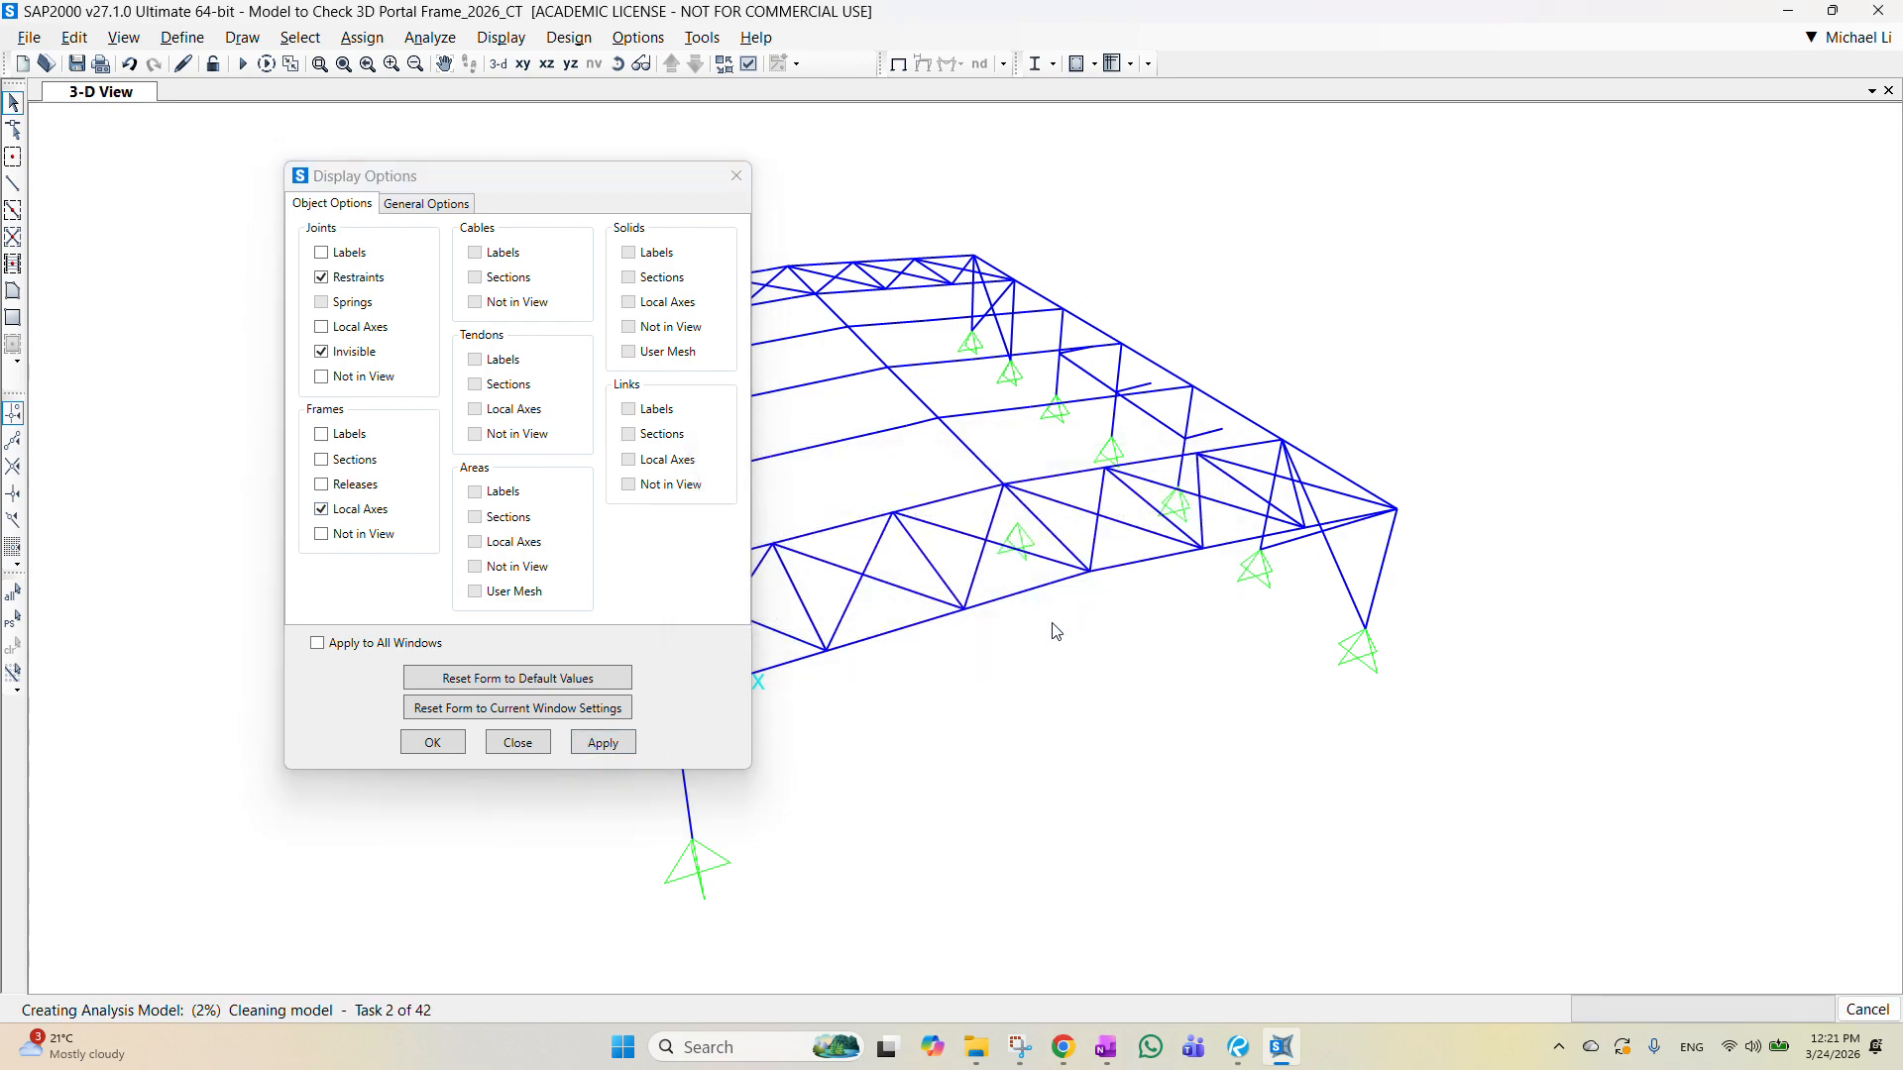
click(436, 743)
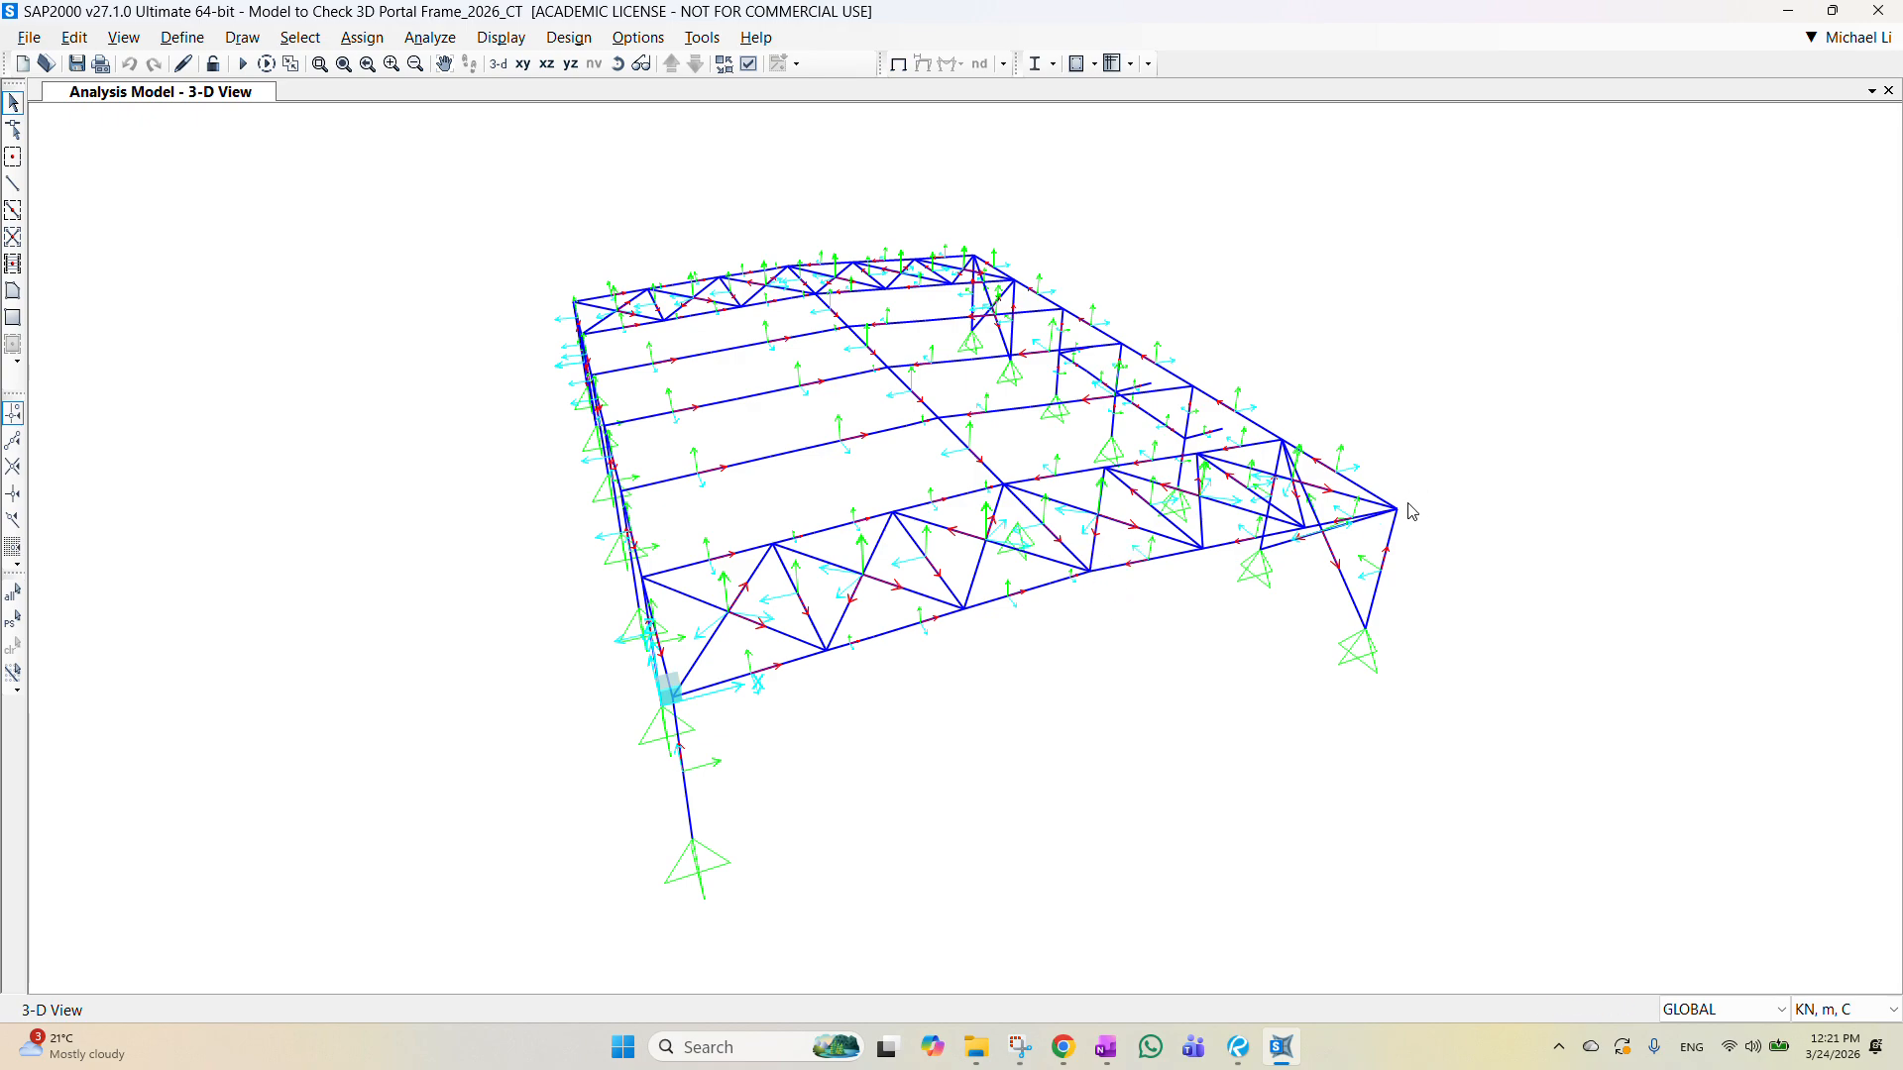
Step: Divide the front frame's other rafter at an absolute distance of 11.6 m from its I-end and check both segments by selecting them
click(1144, 560)
click(74, 36)
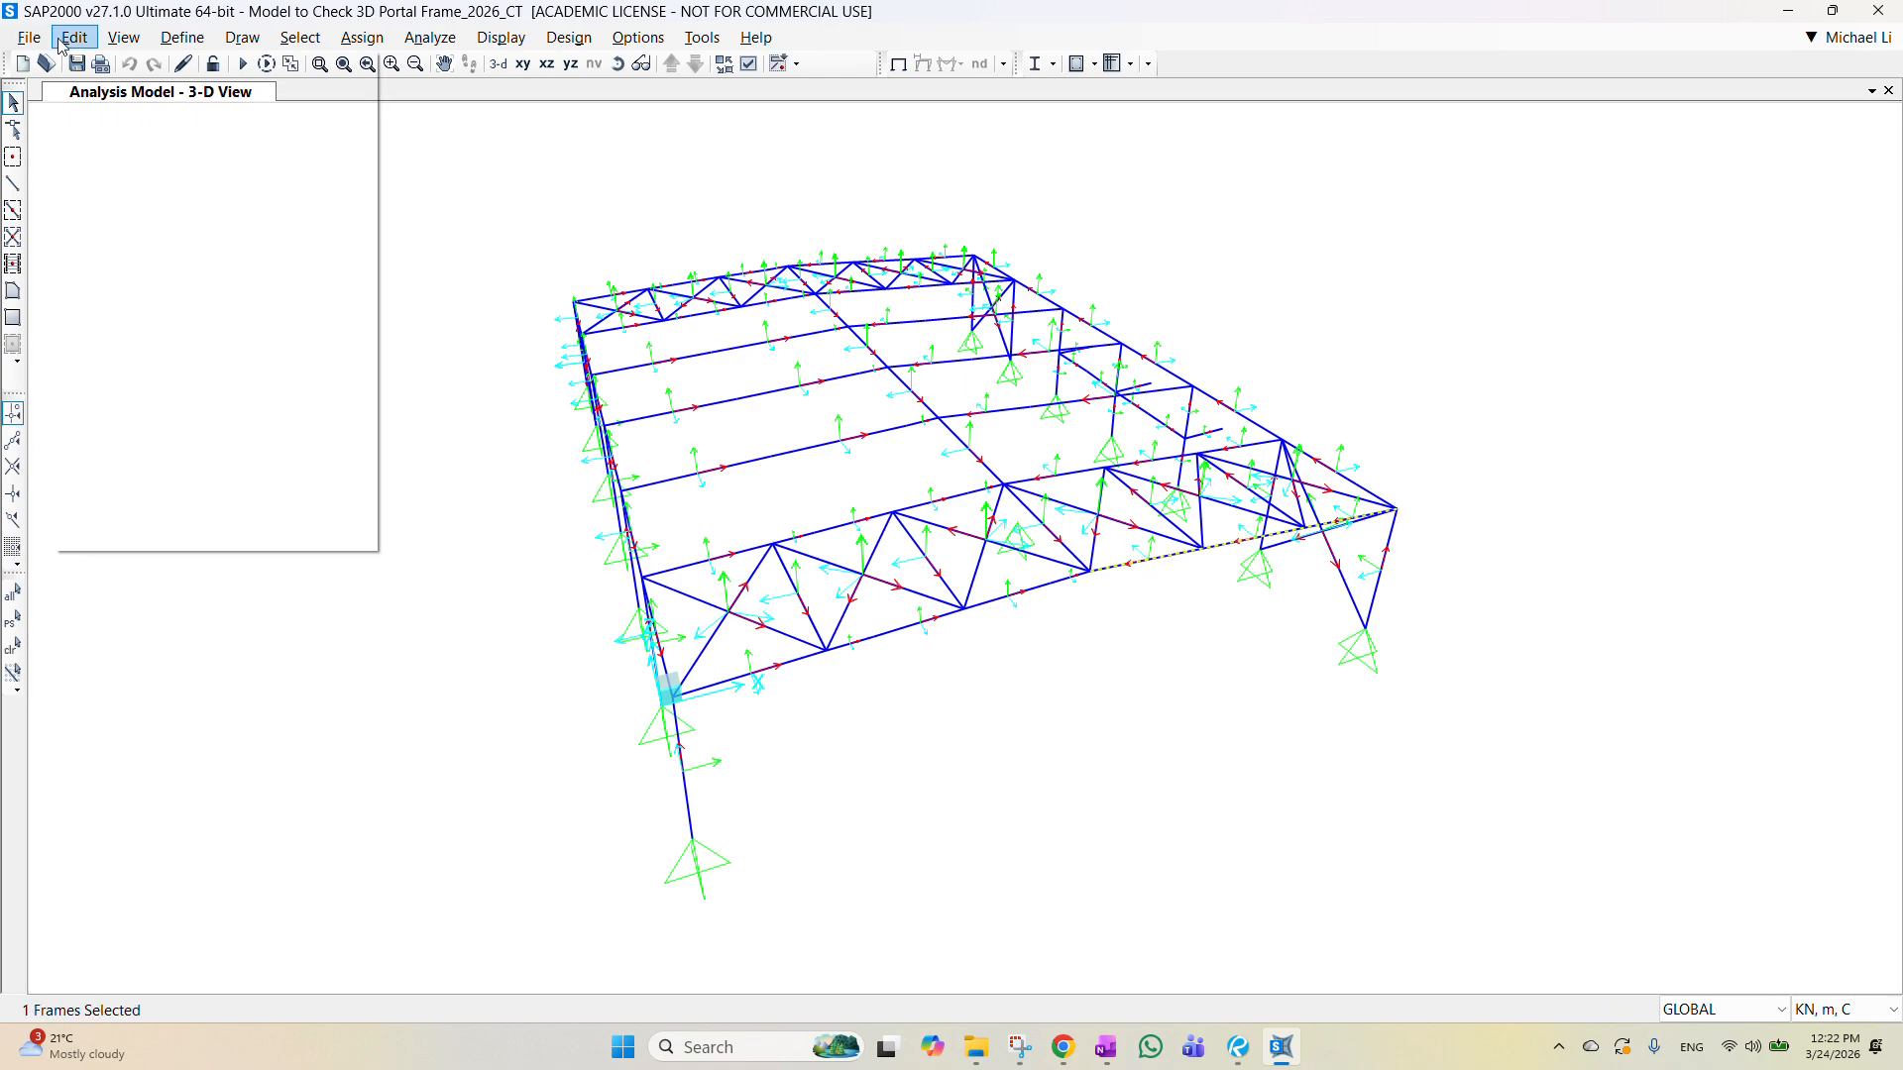
mouse_move(138, 394)
click(543, 396)
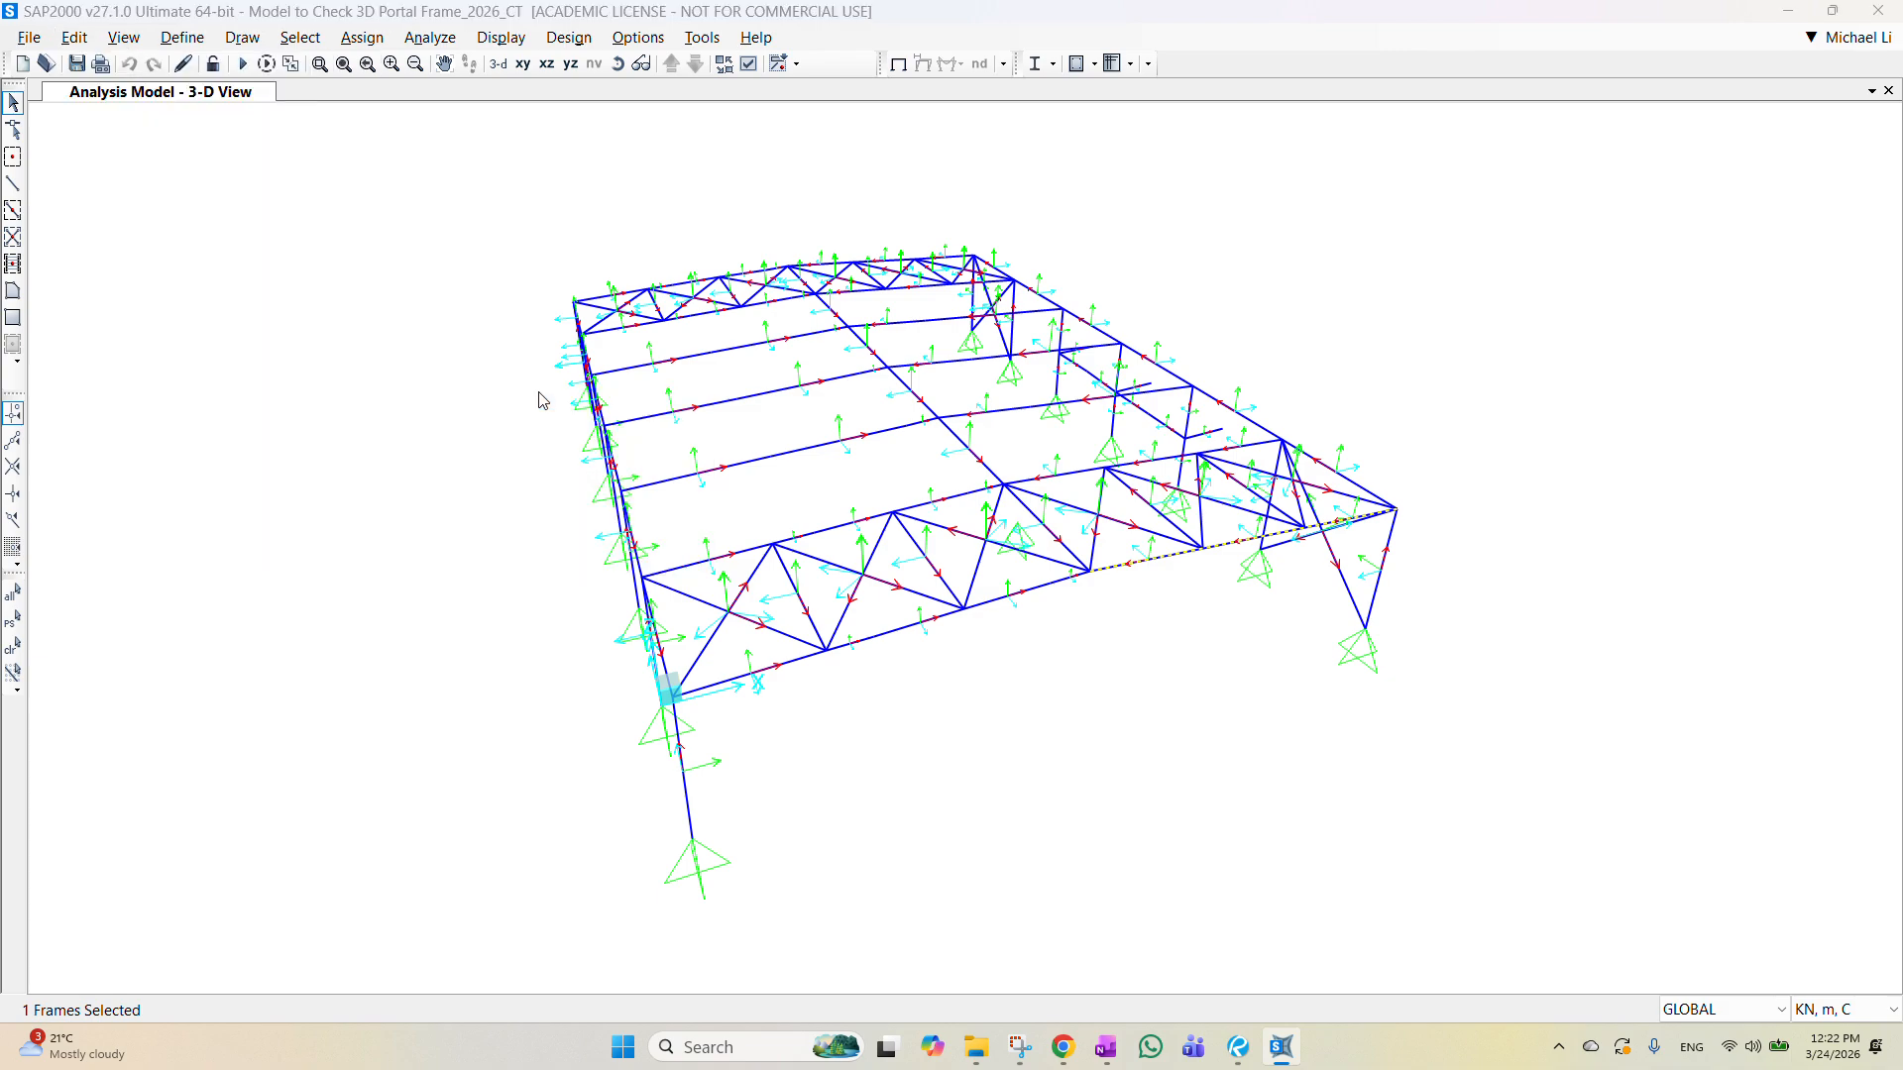
drag(1196, 505, 1067, 507)
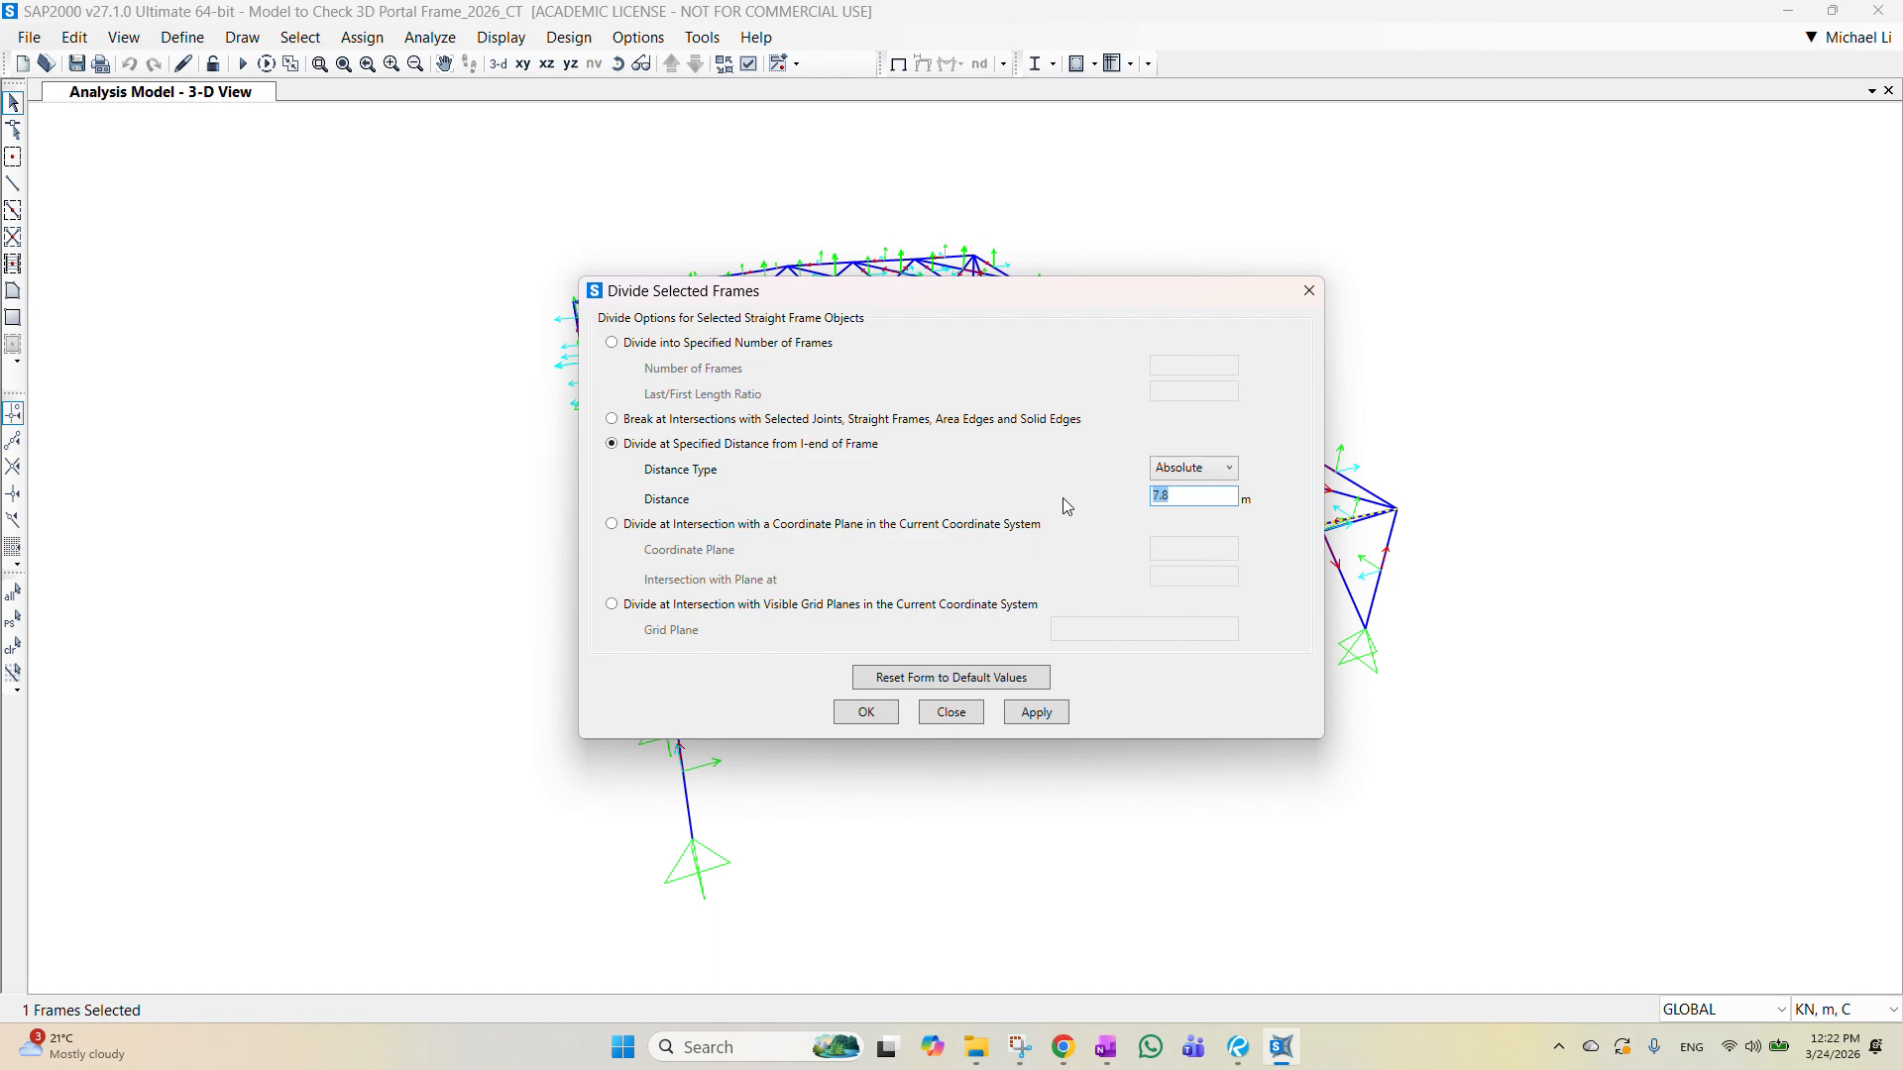
text(11.6)
click(1038, 716)
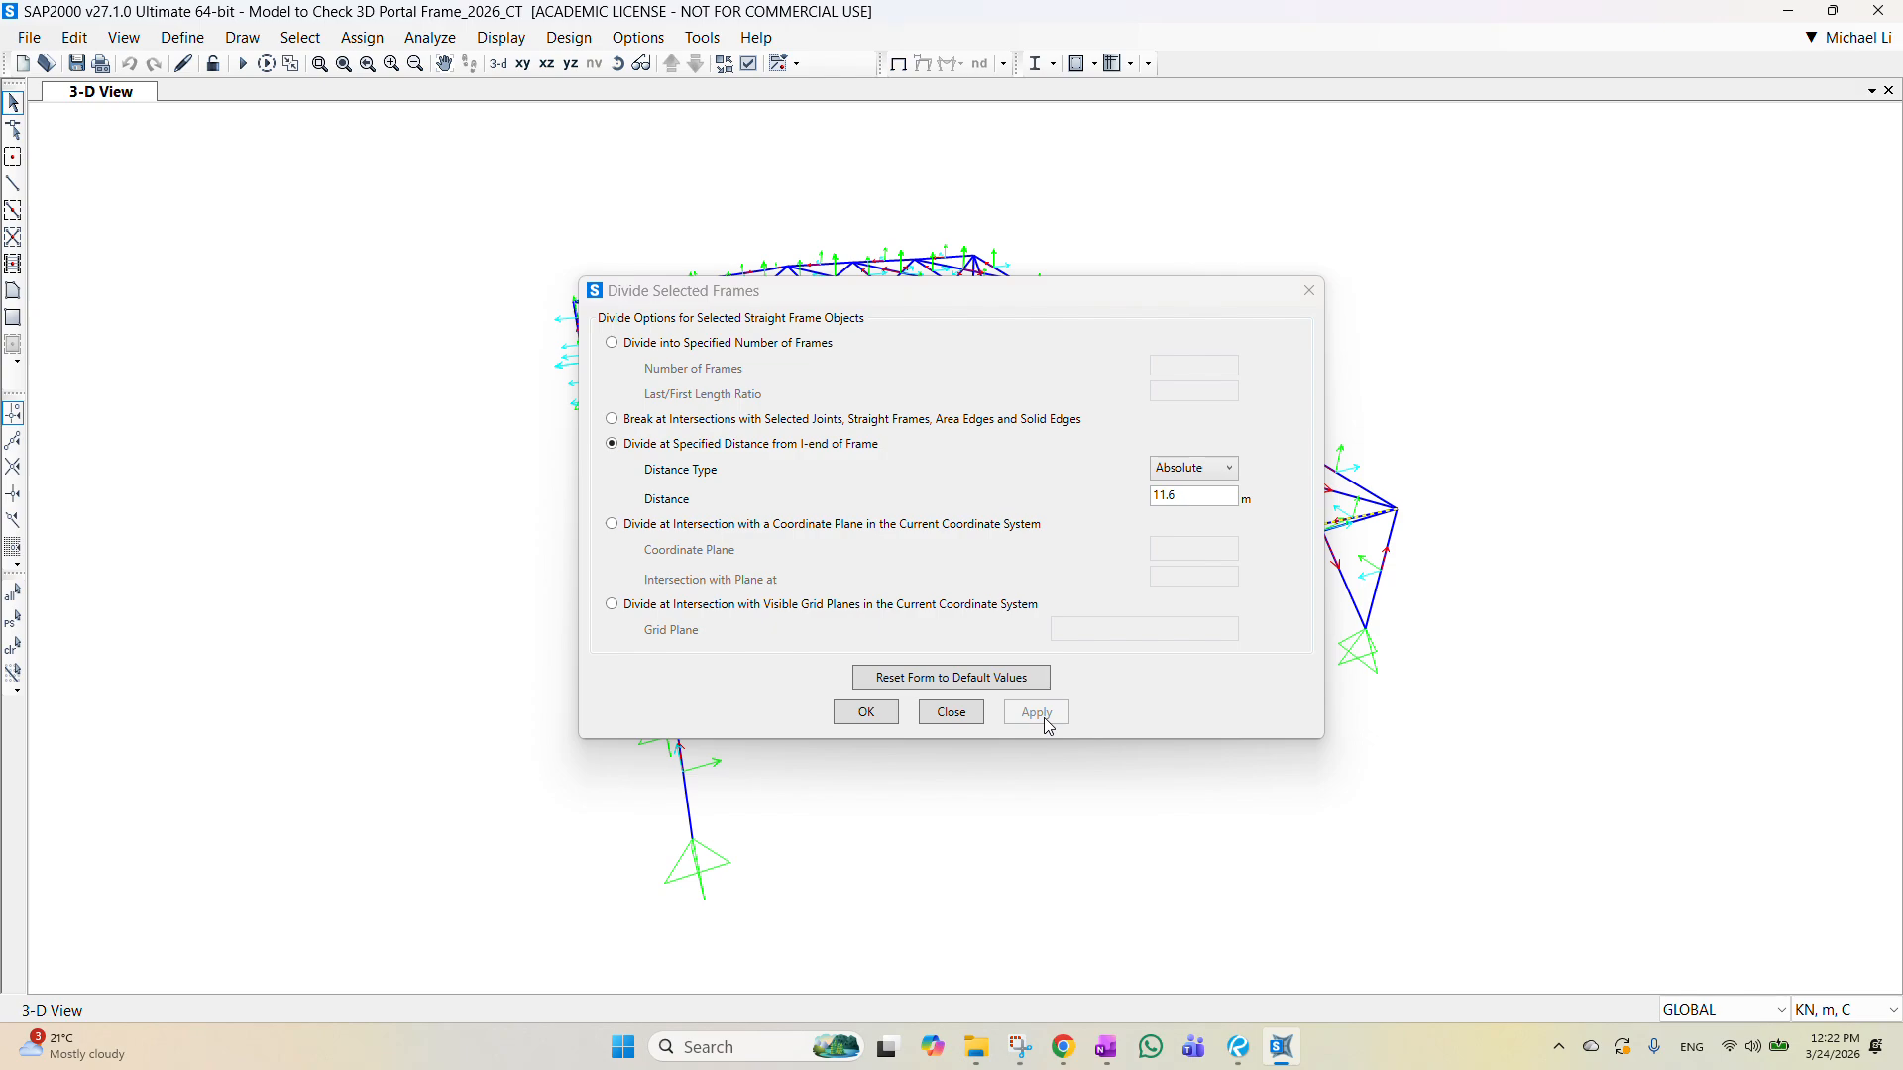
click(863, 713)
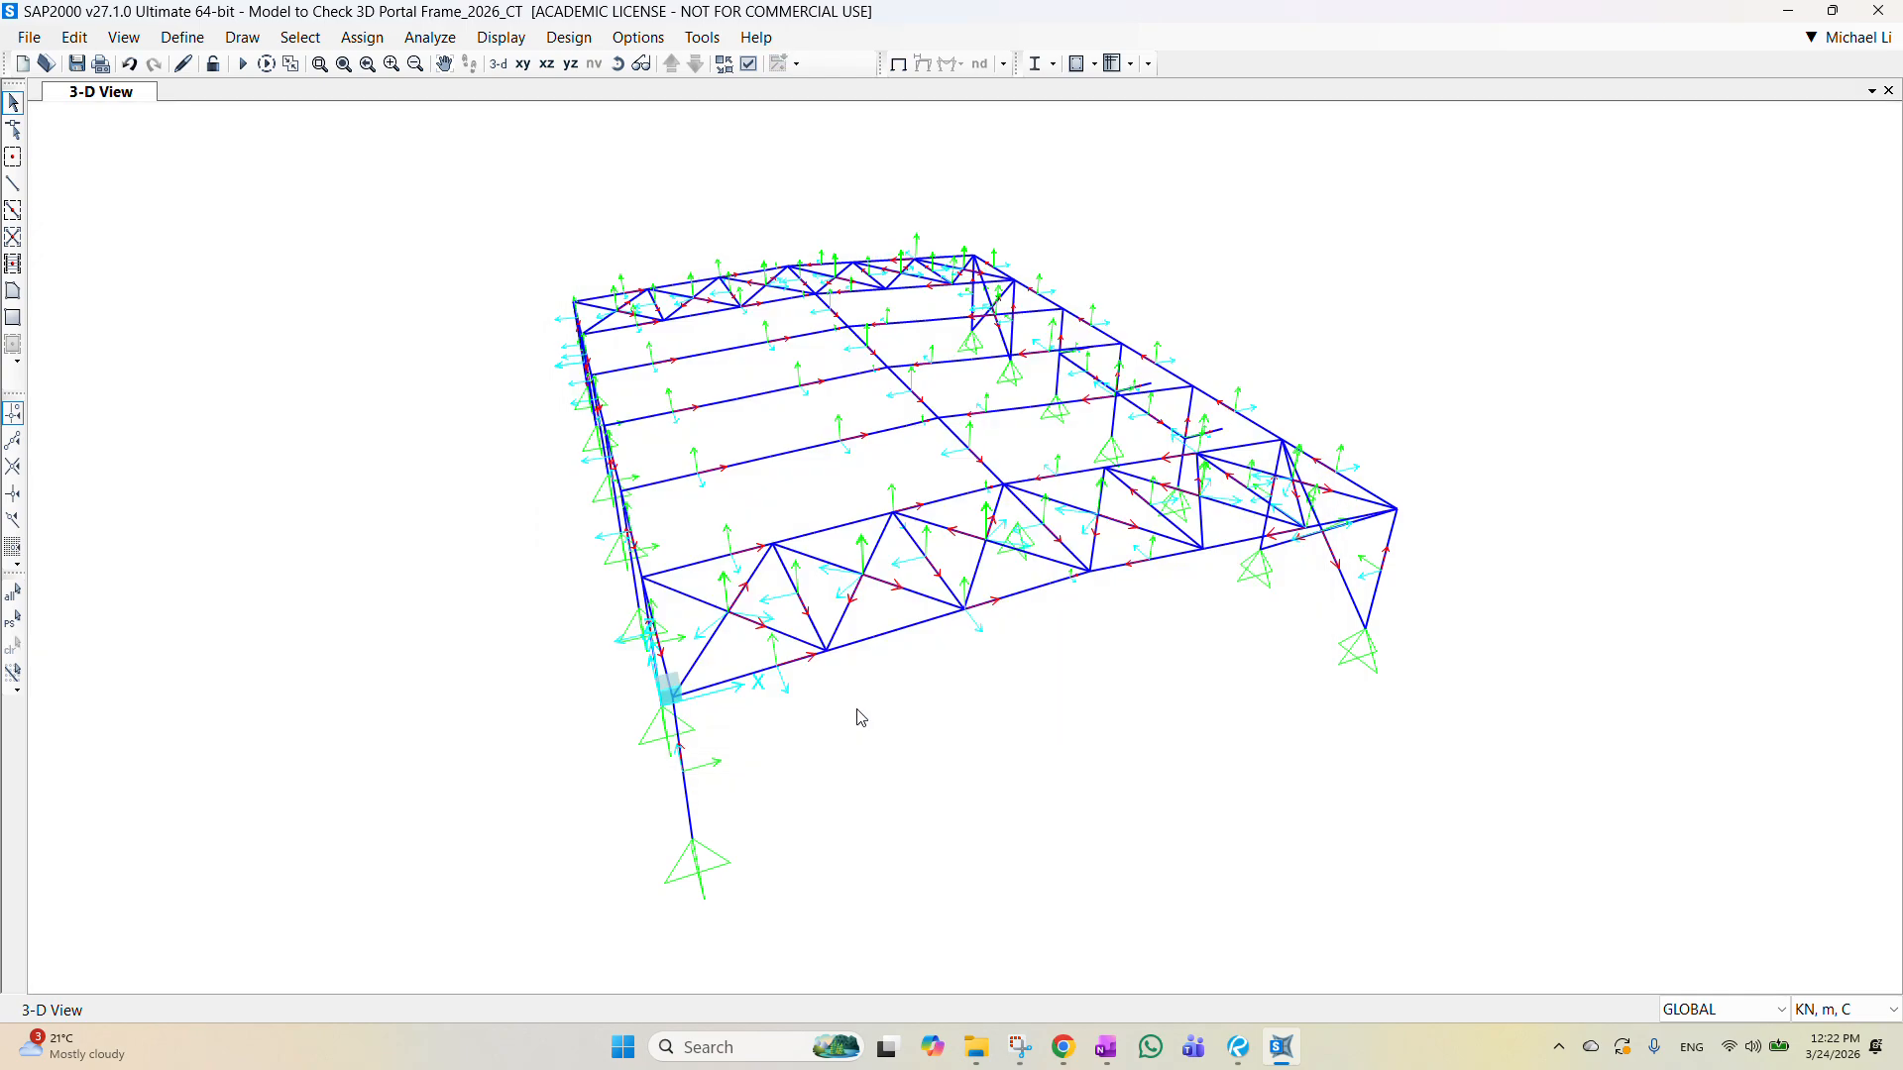
click(1236, 552)
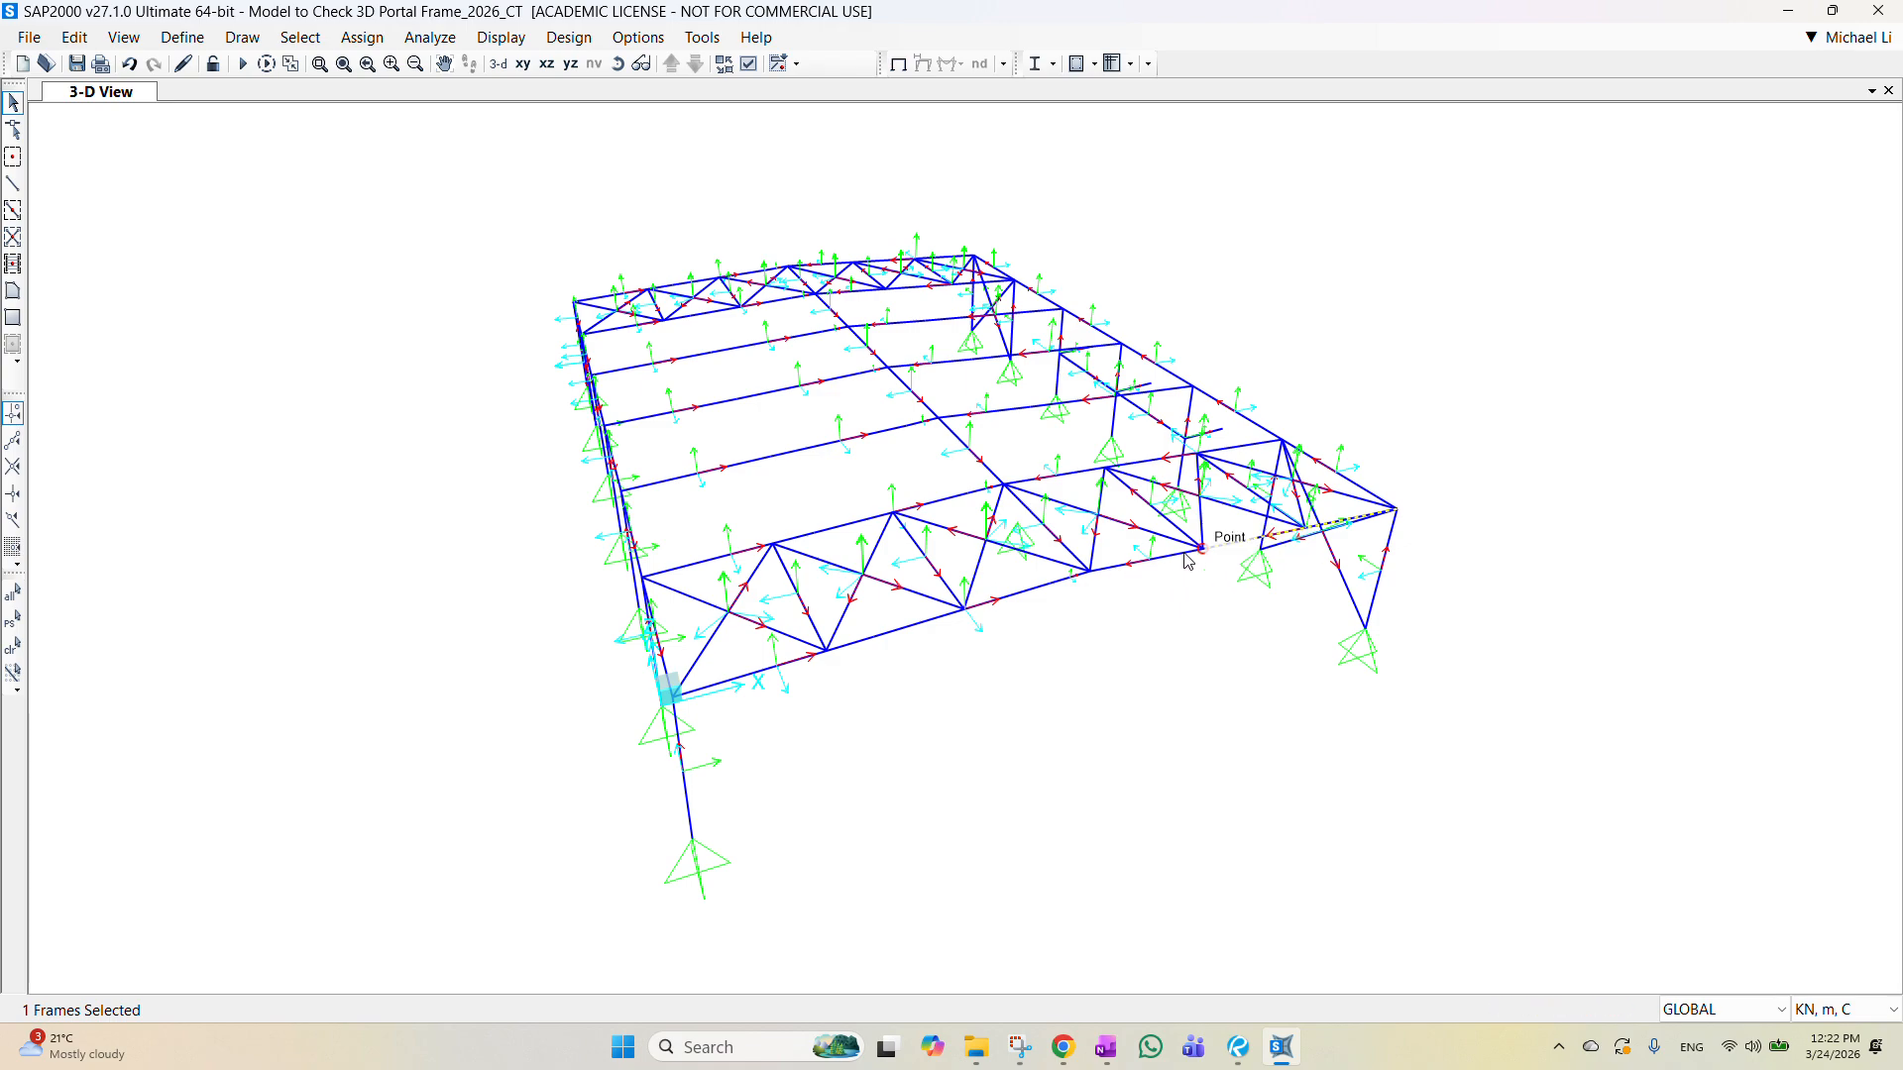
click(1120, 571)
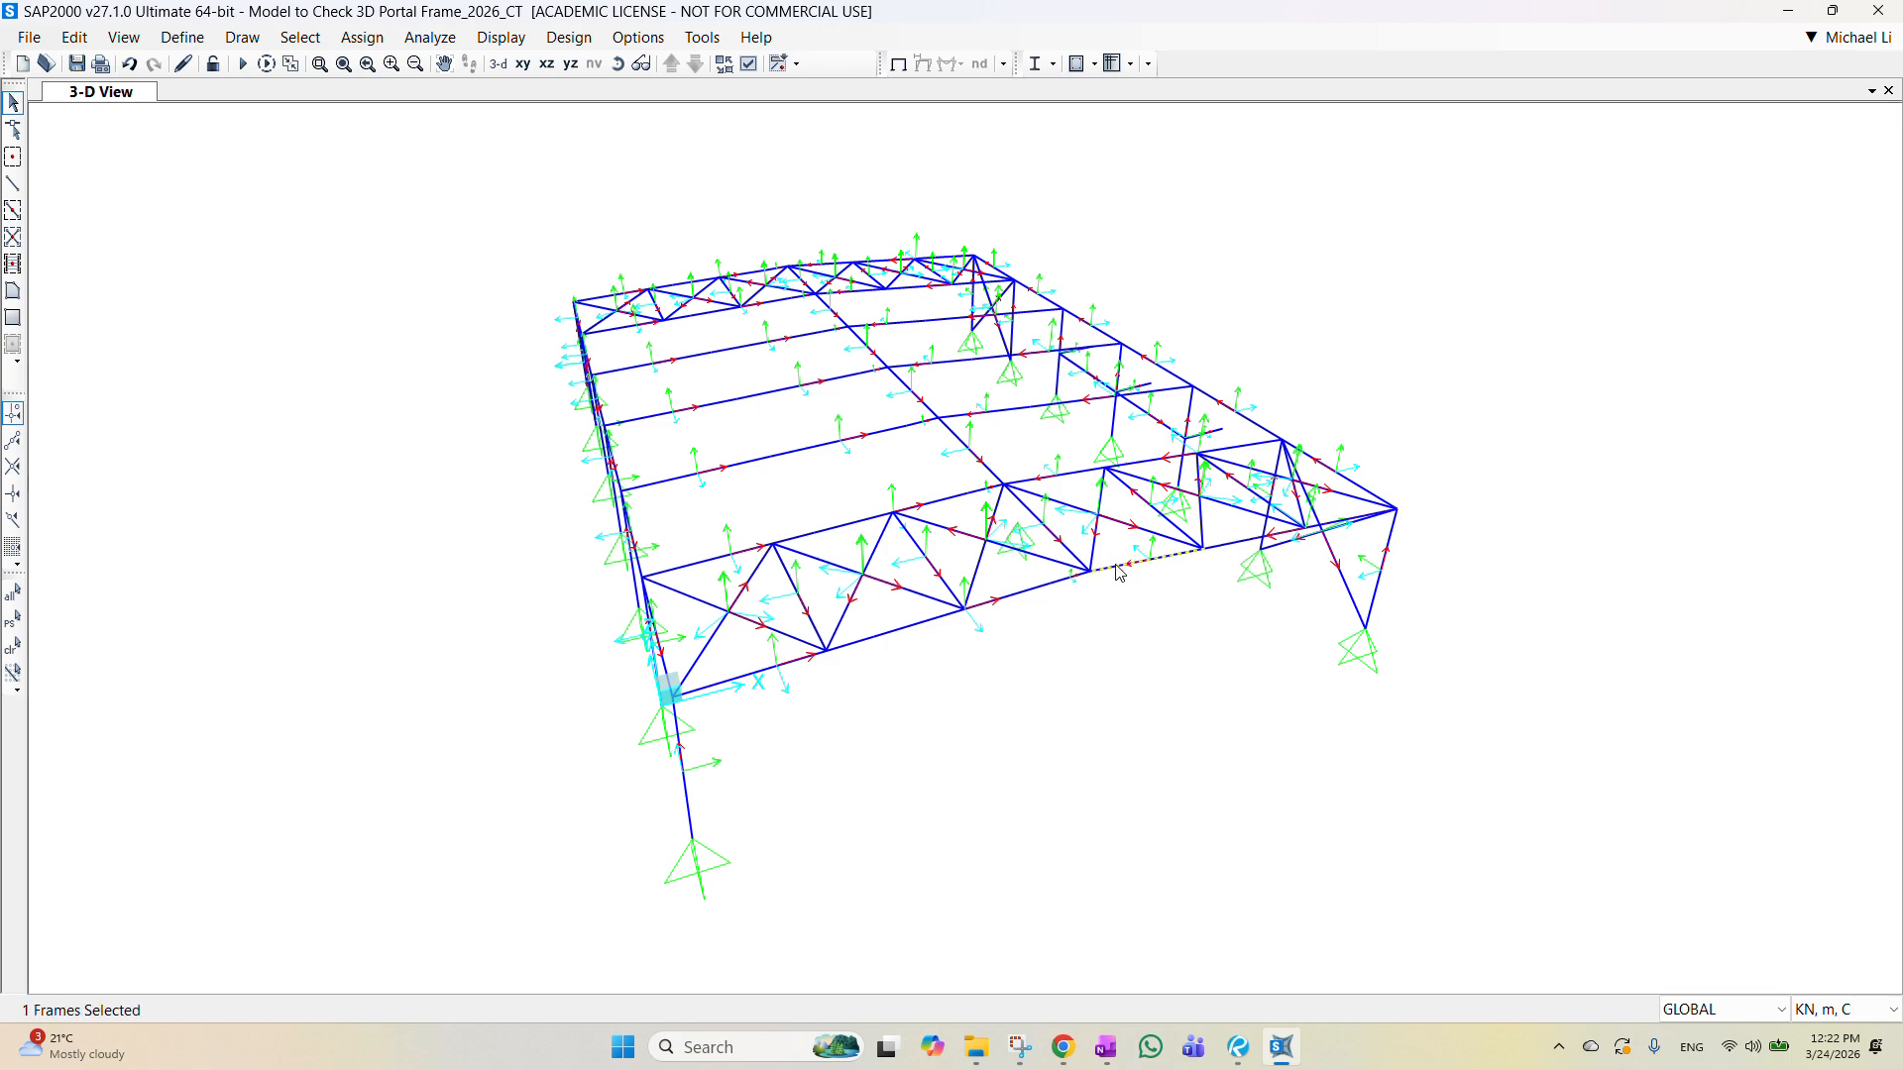
Step: Clear the rafter selection and check the Wind cross down load values marked up in the Revu PDF
click(1080, 577)
key(Escape)
key(alt+Tab)
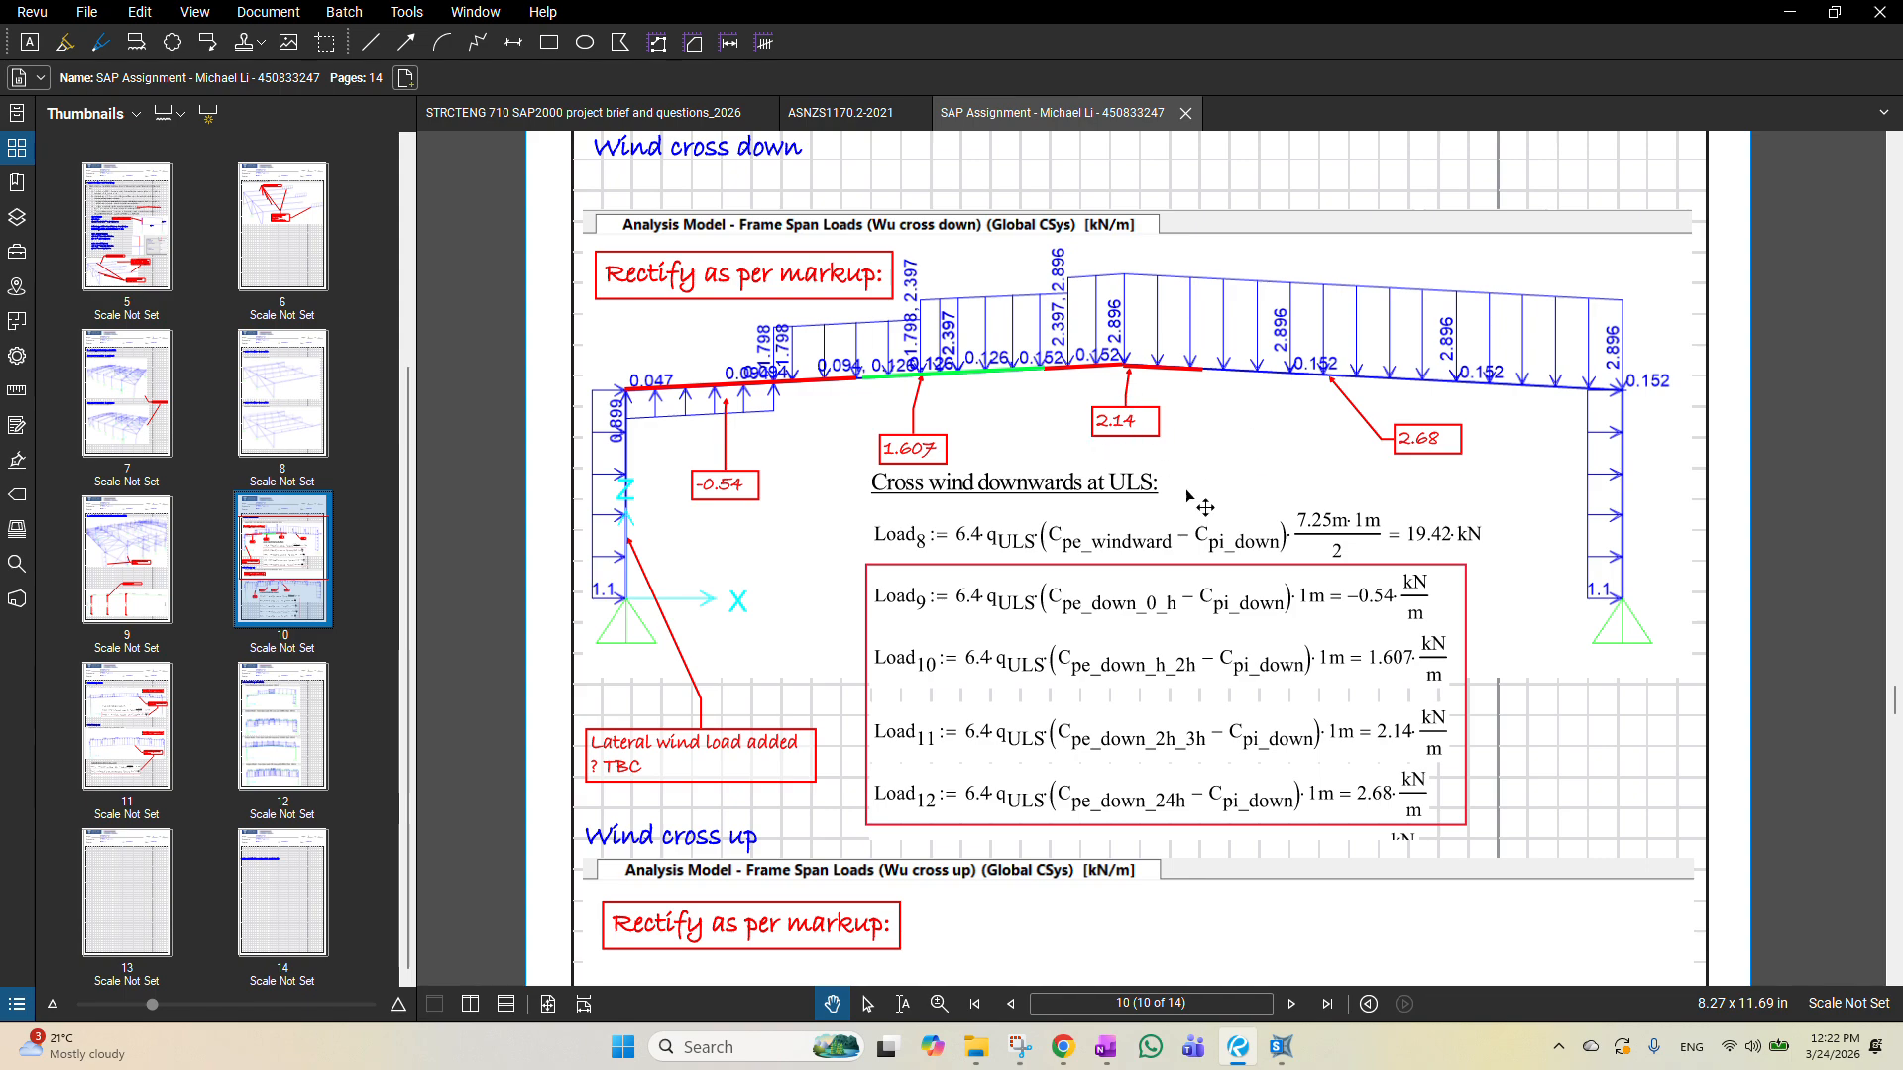
key(alt+Tab)
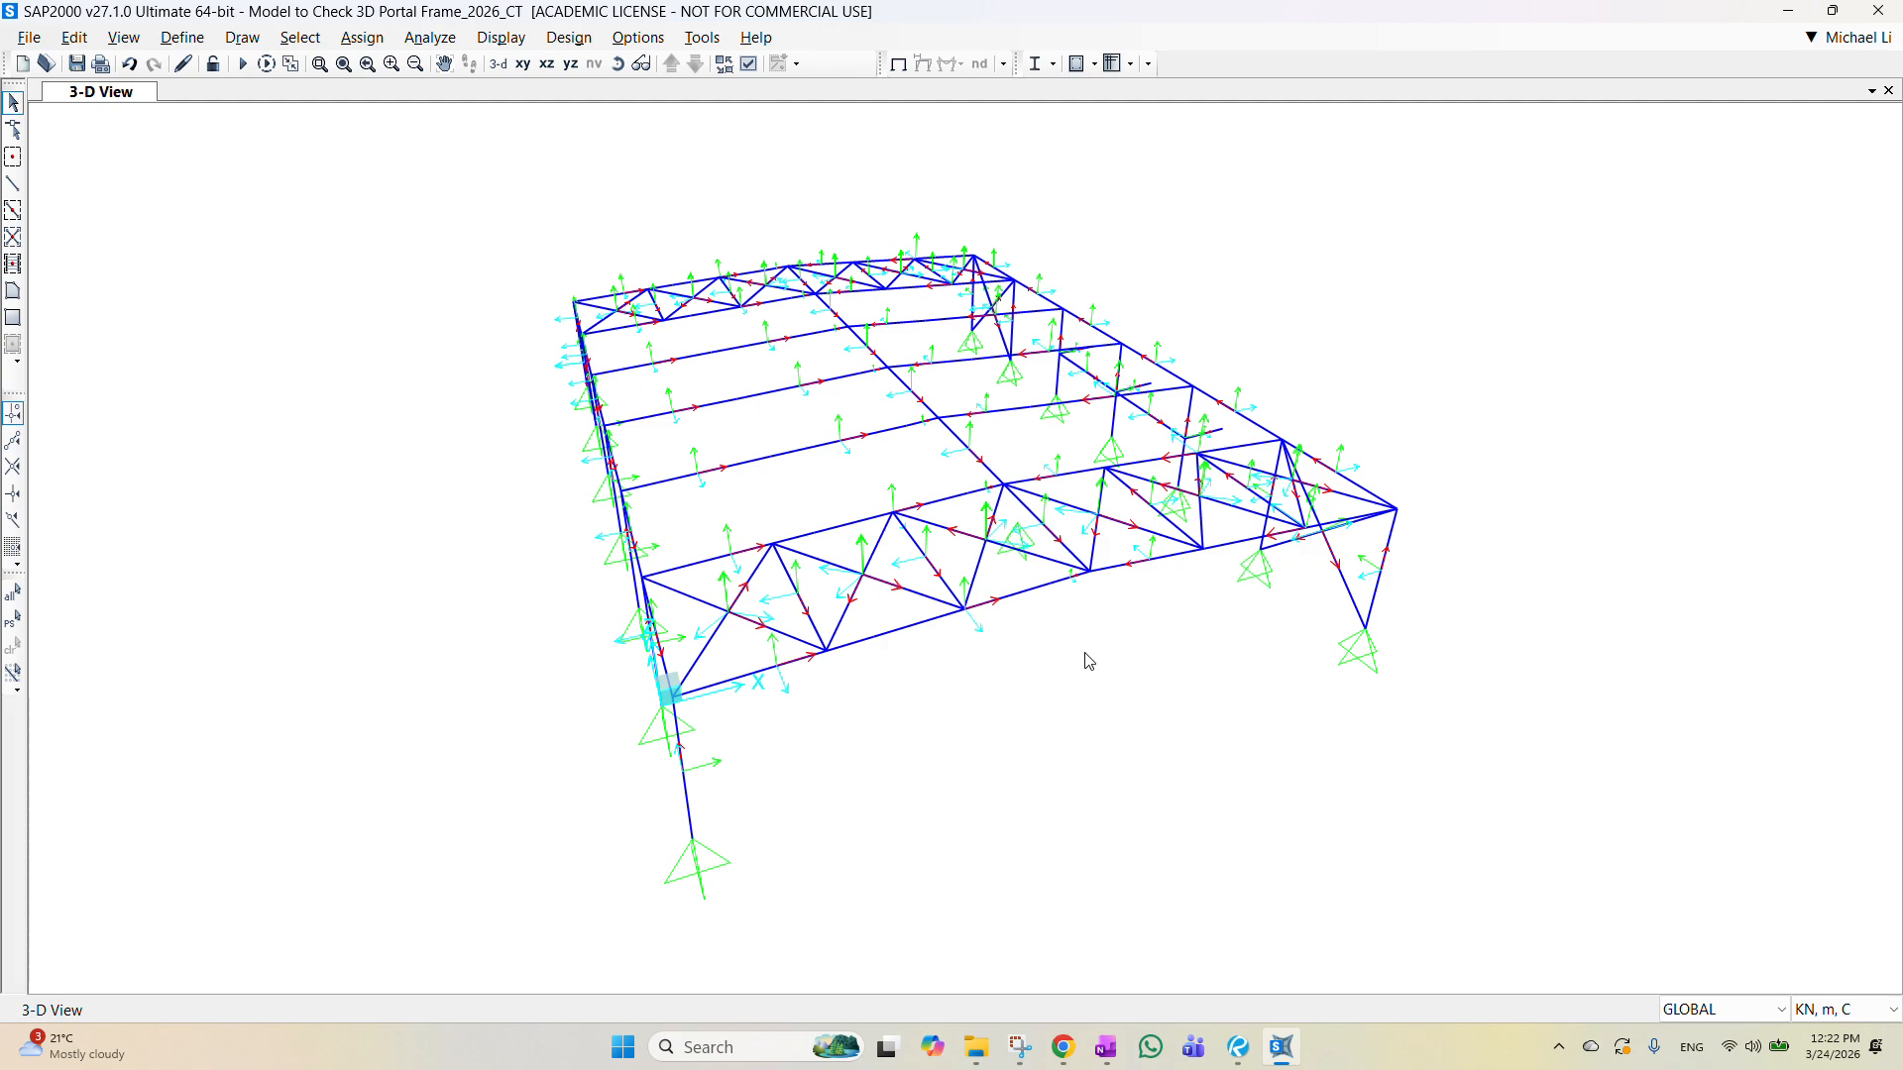
Step: Start a distributed load assignment on the front frame's first rafter segment from the origin-side eave, using load pattern Wu cross down
middle_drag(1089, 654, 1160, 595)
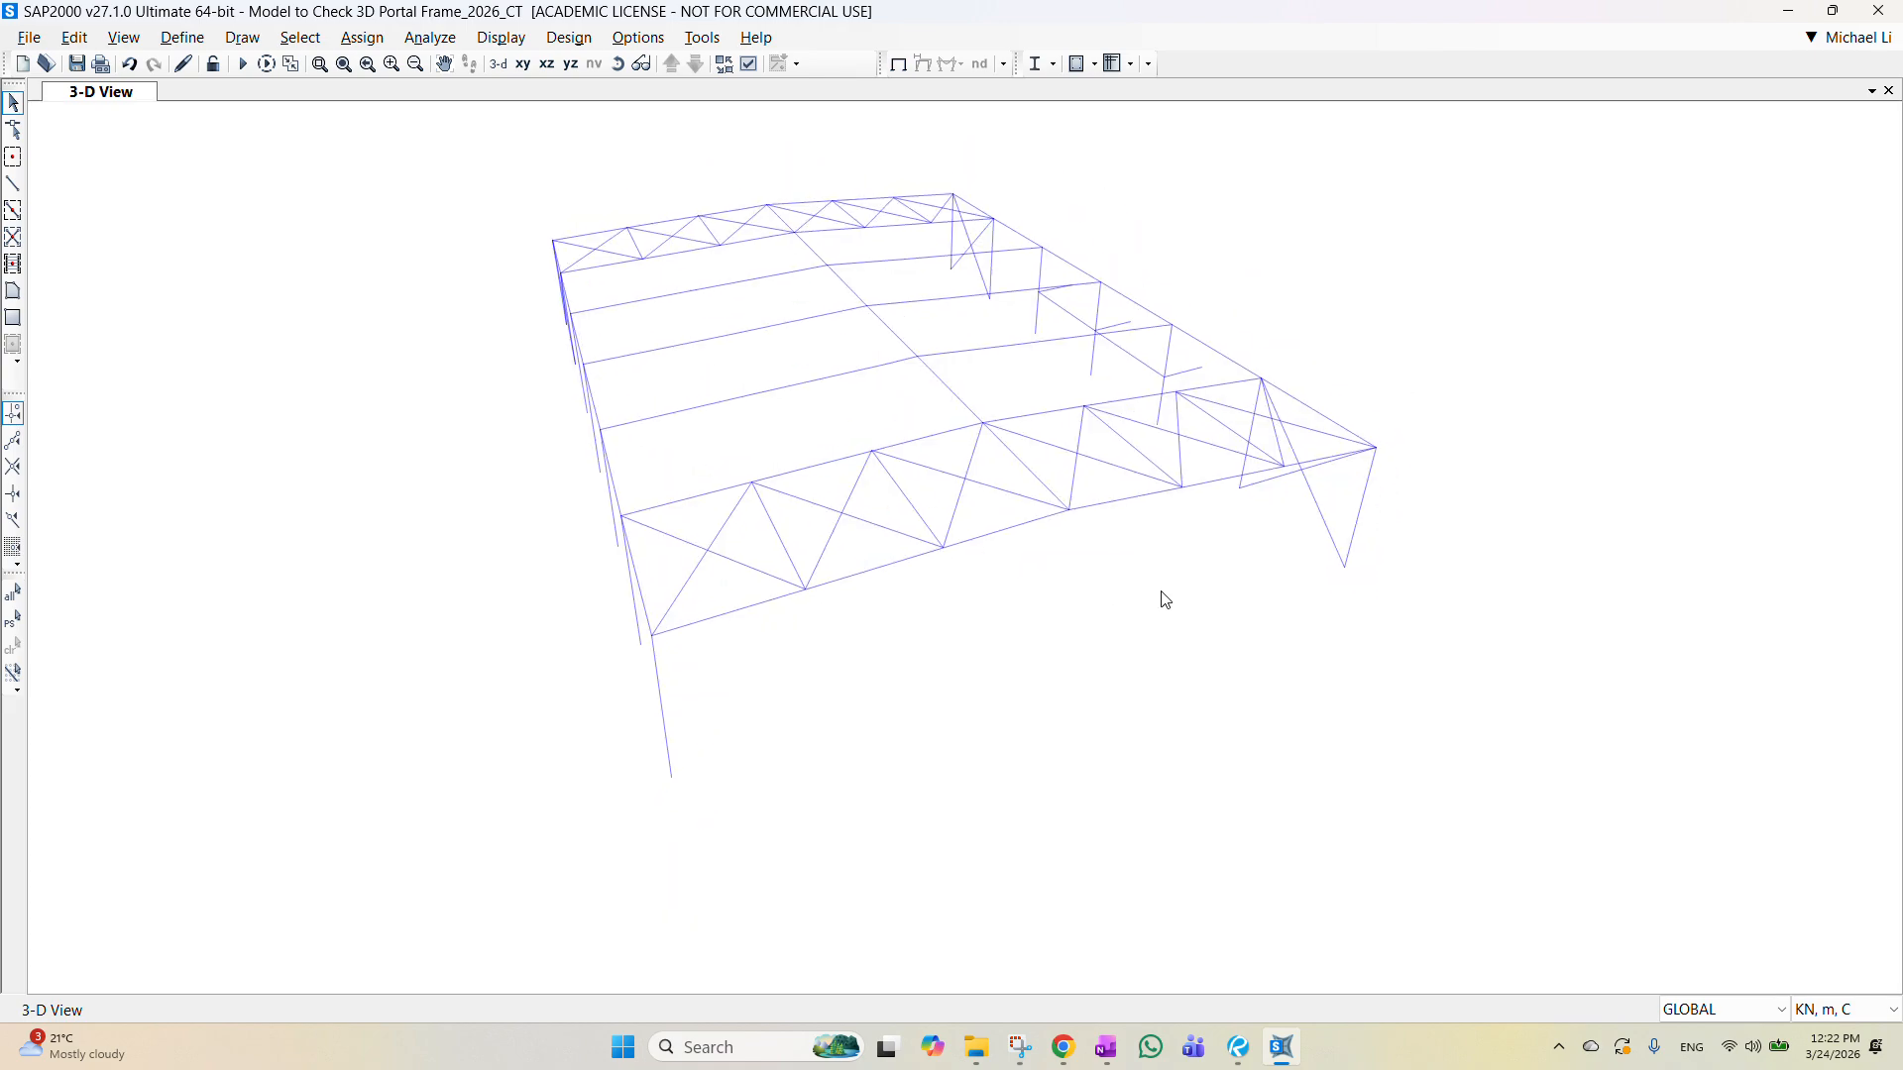
click(753, 603)
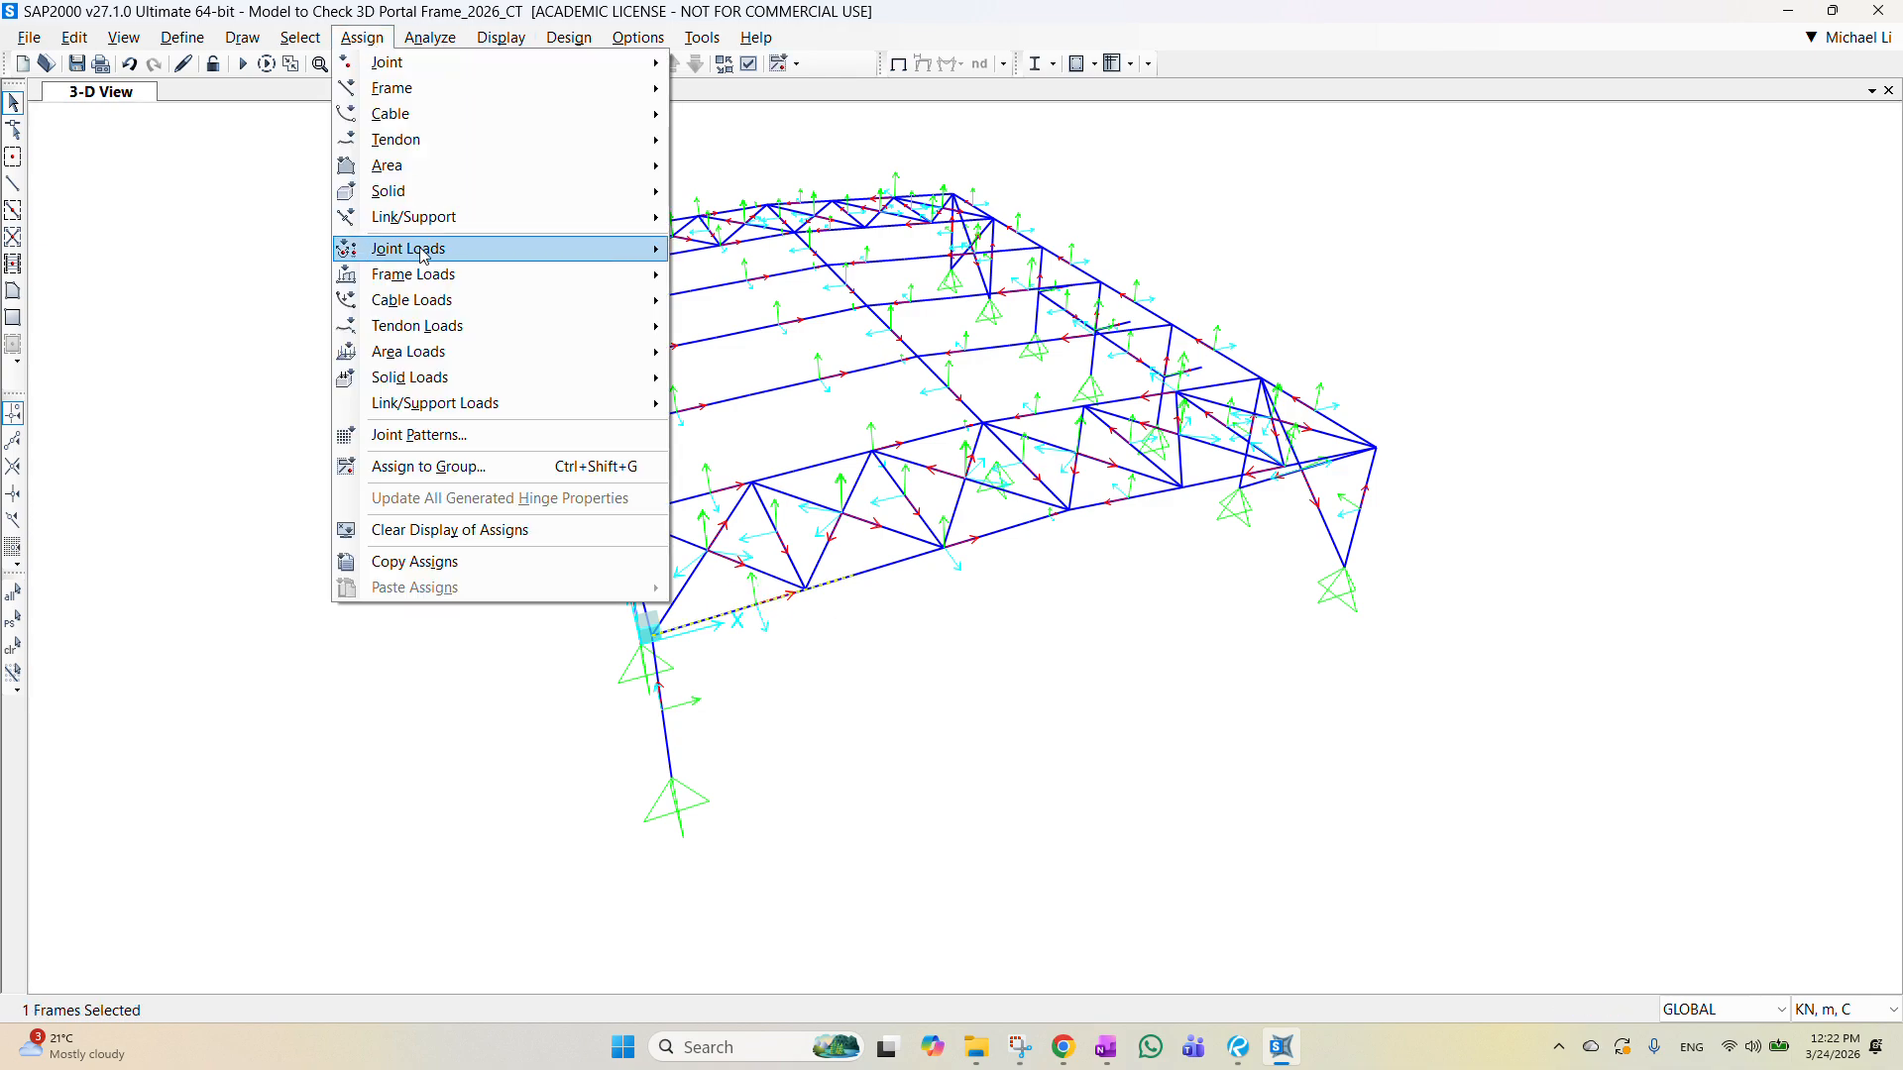
mouse_move(496, 276)
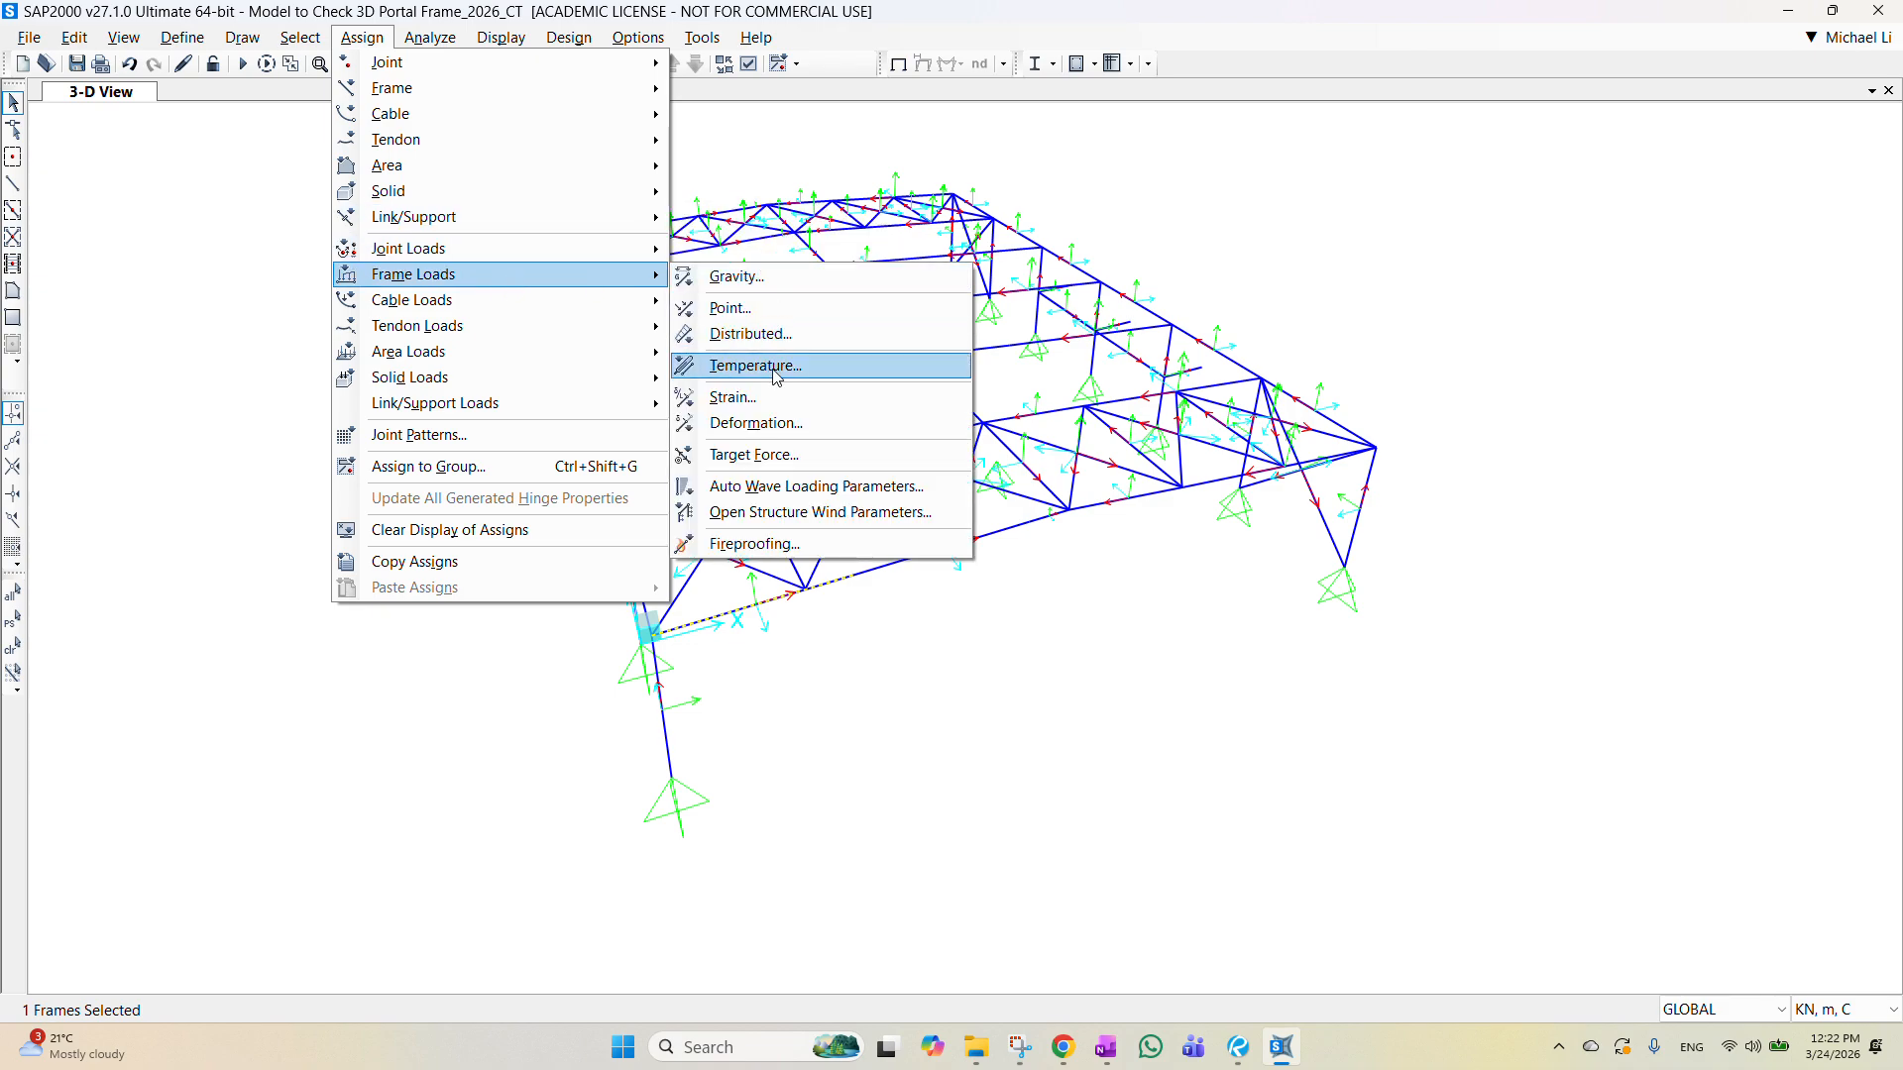
click(785, 333)
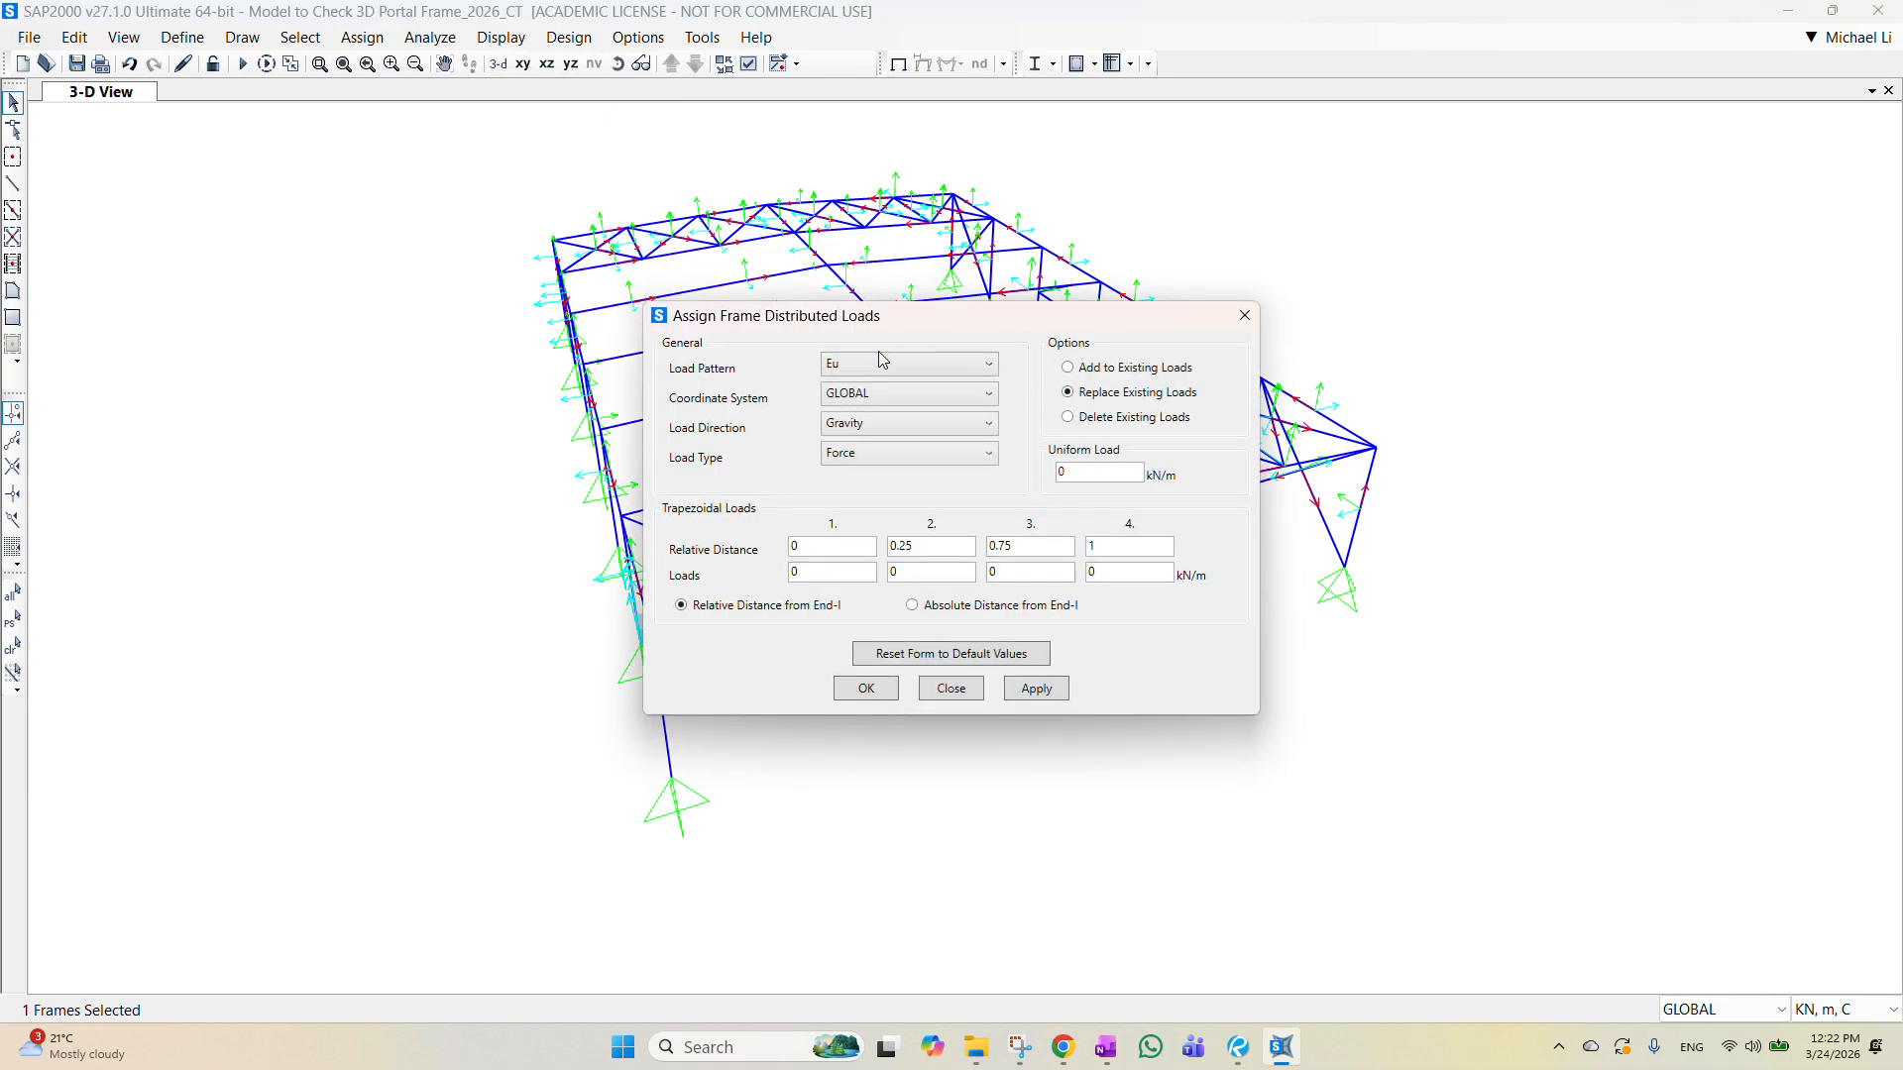
drag(954, 325, 1549, 336)
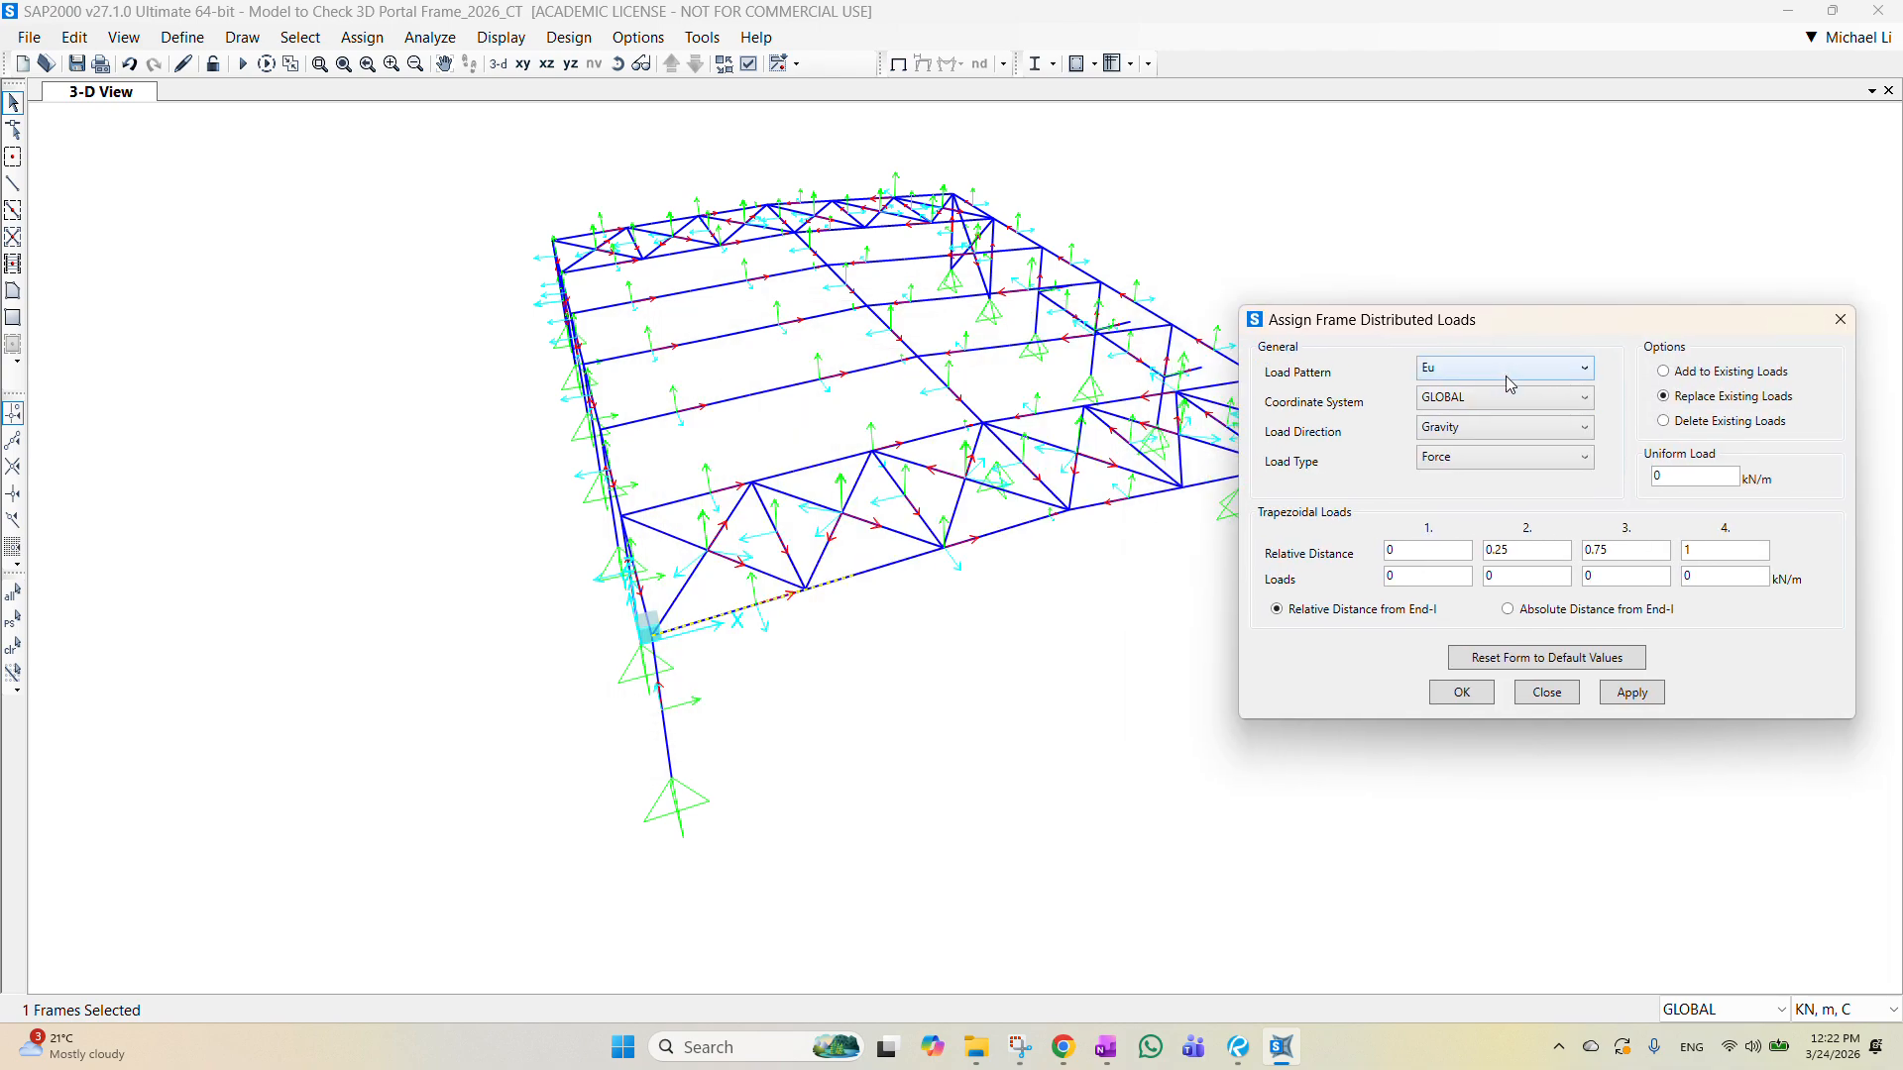
click(1508, 370)
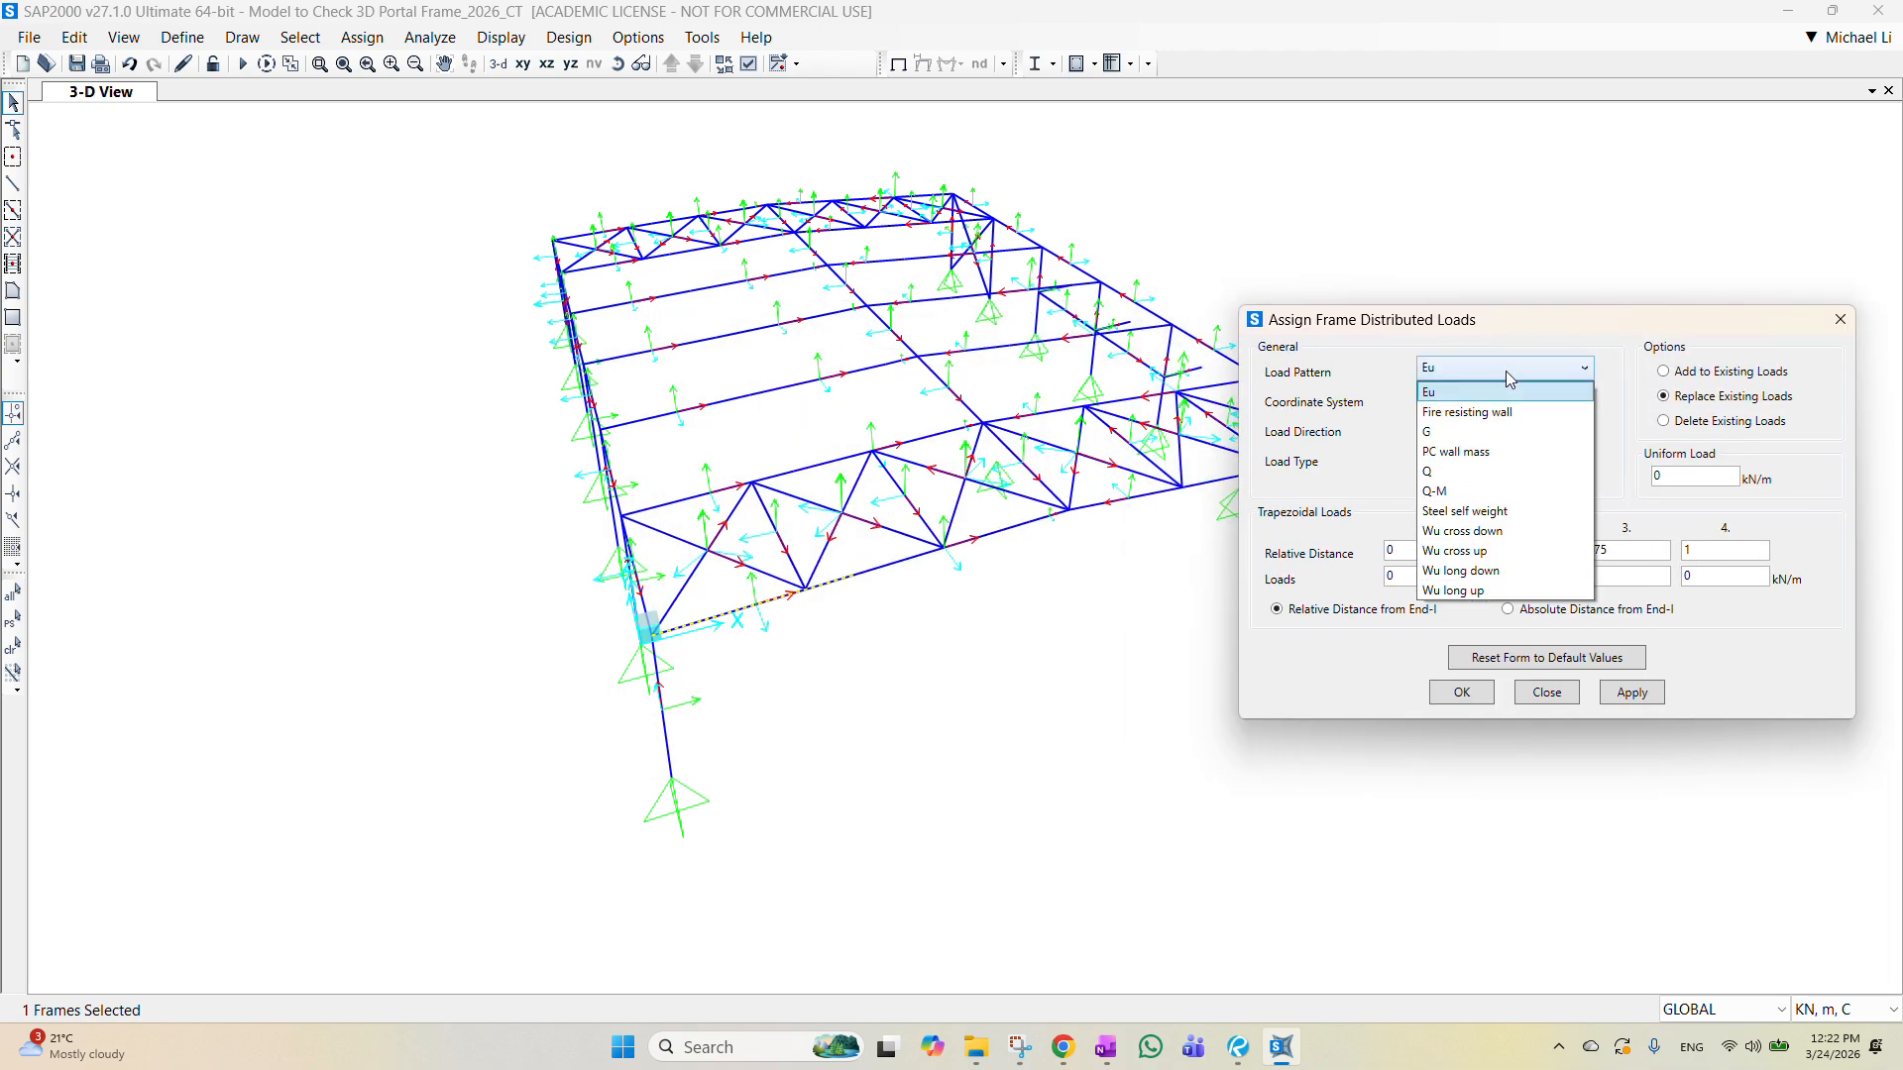
click(1507, 532)
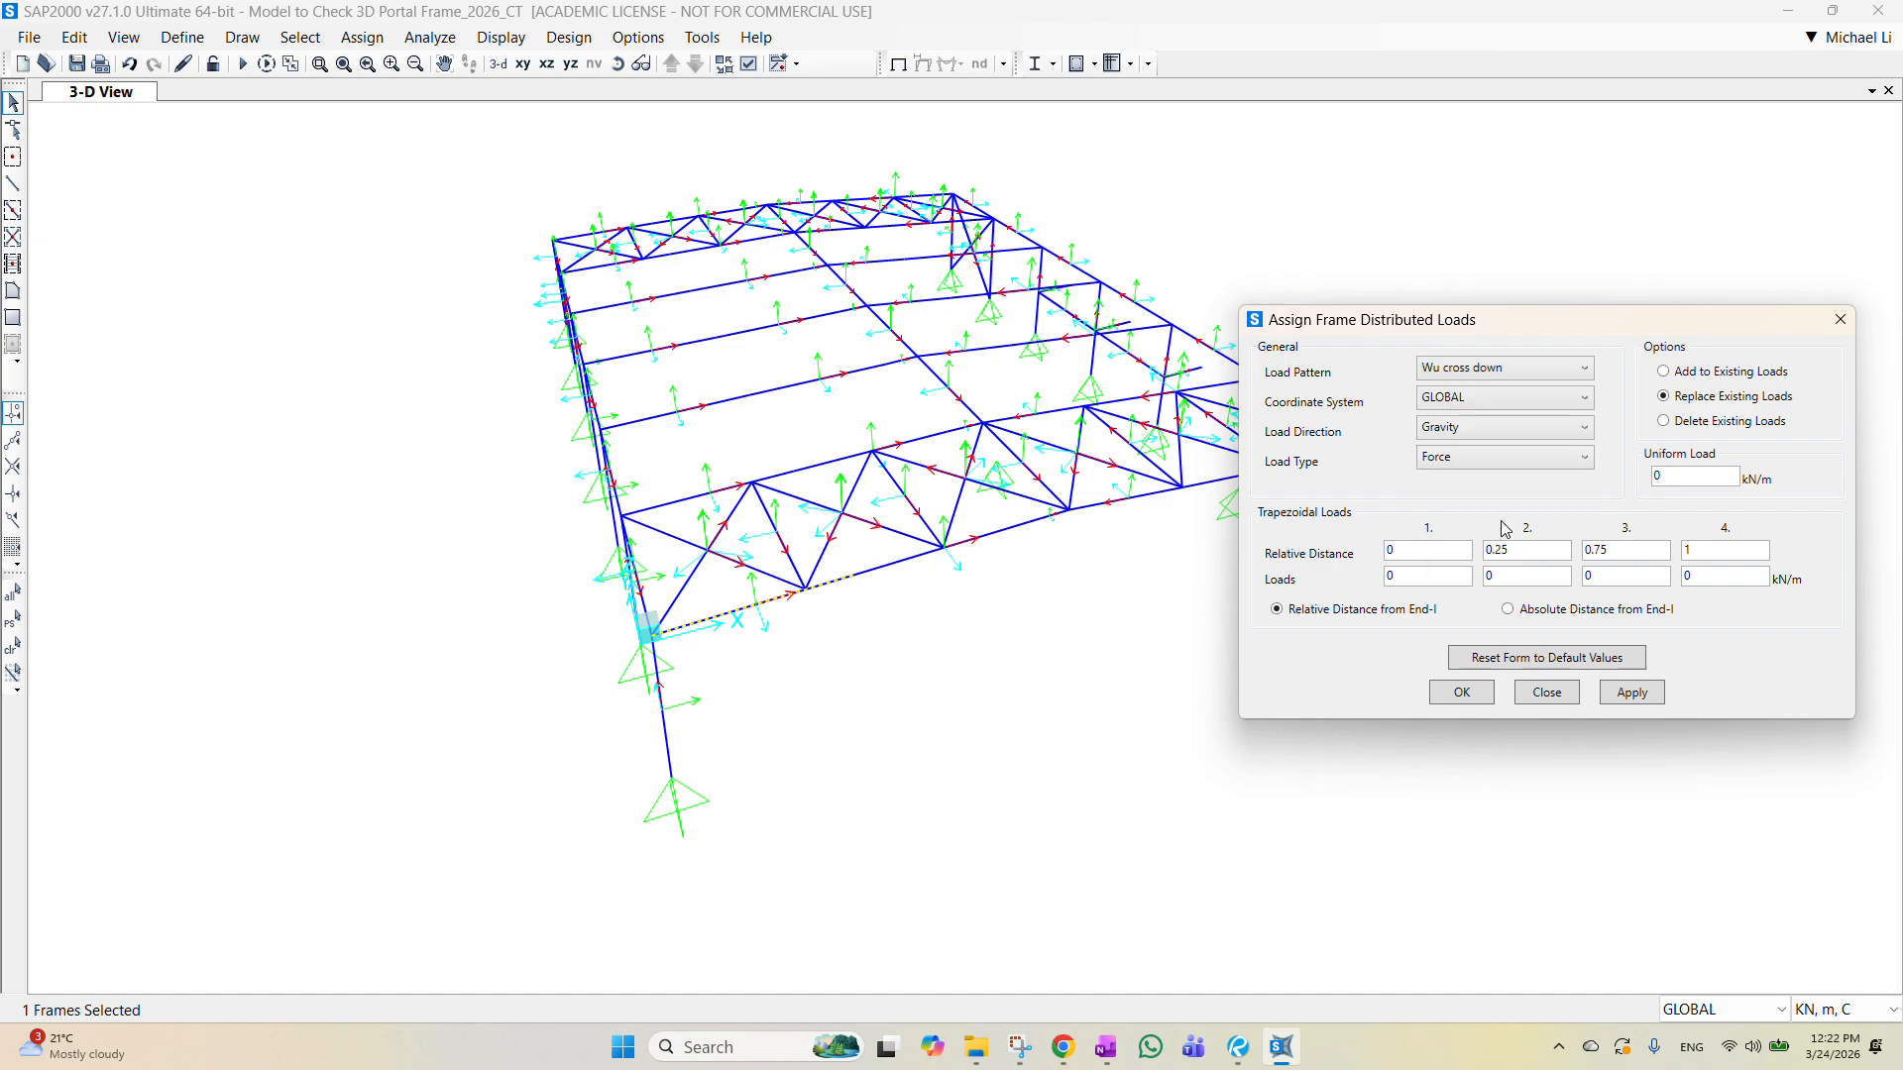
Step: Set the distributed load's coordinate system to Local, load direction to 2 and load type to Force
click(1497, 399)
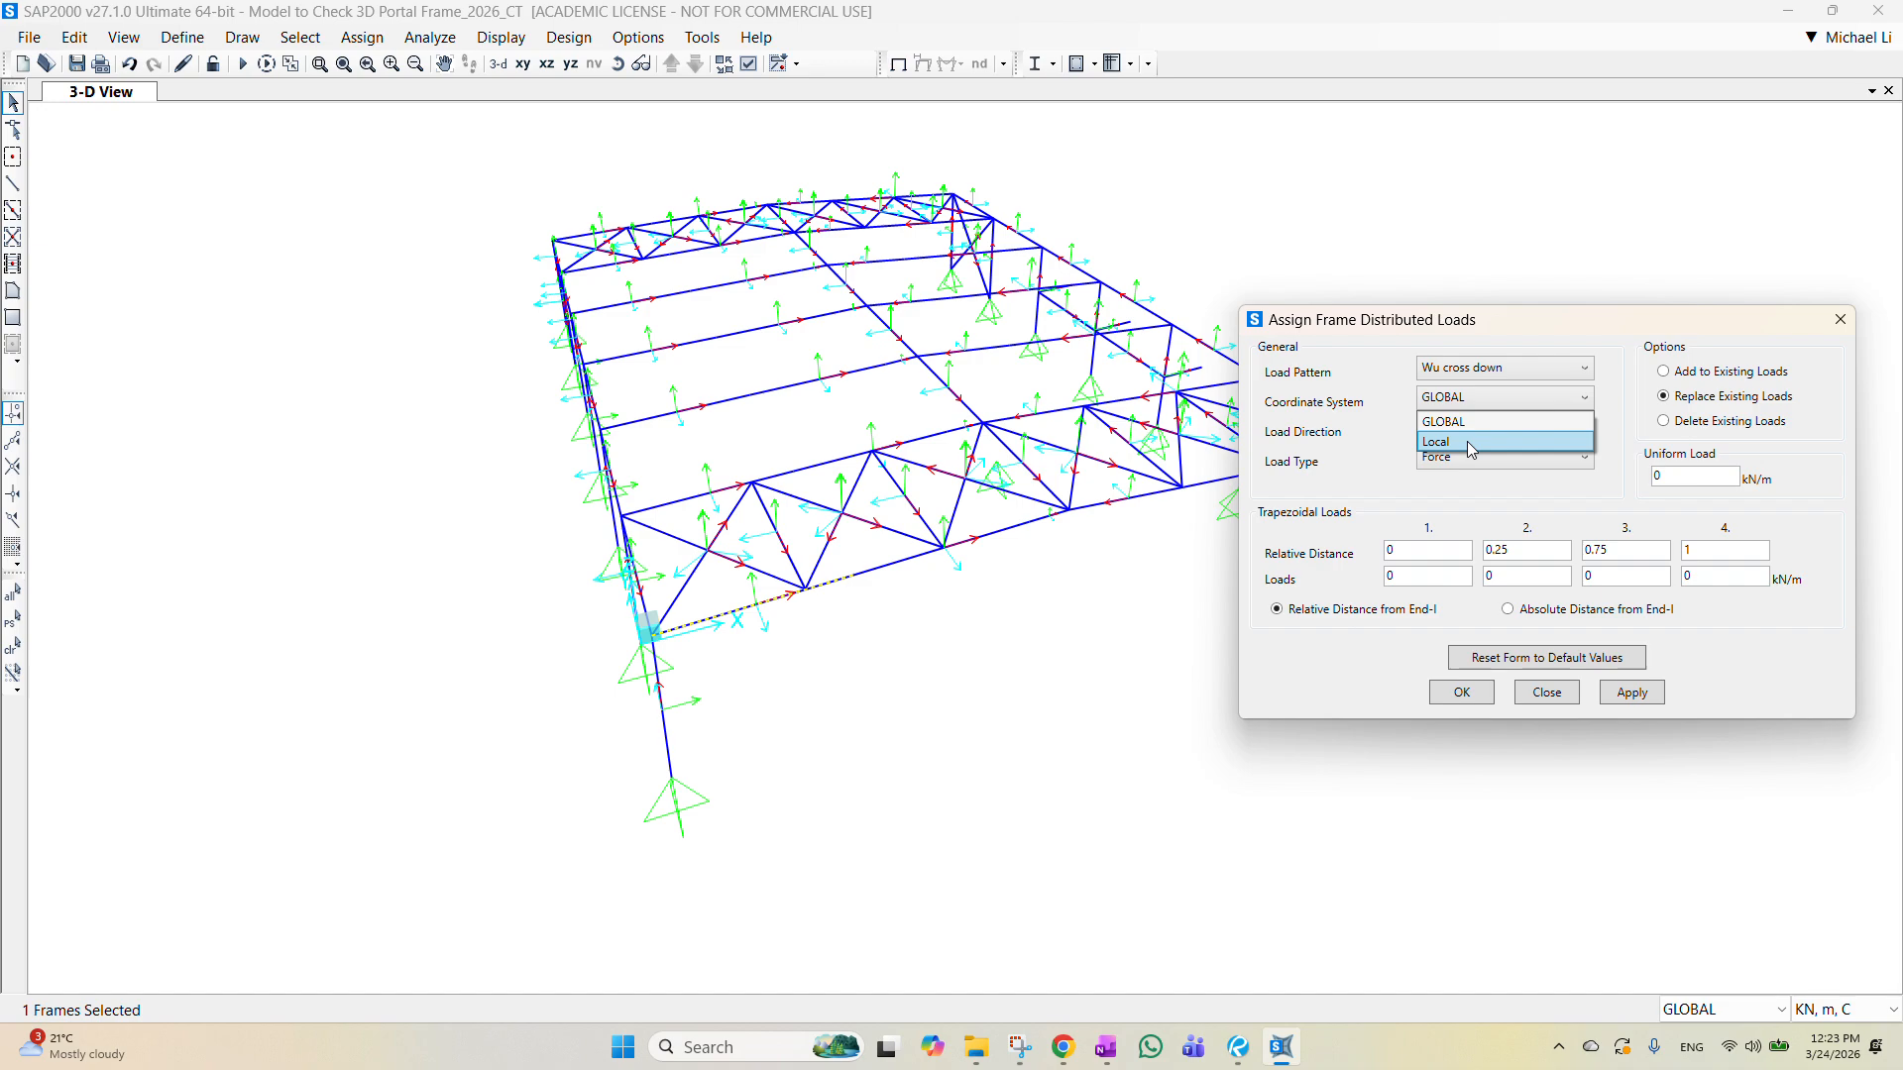
click(1470, 443)
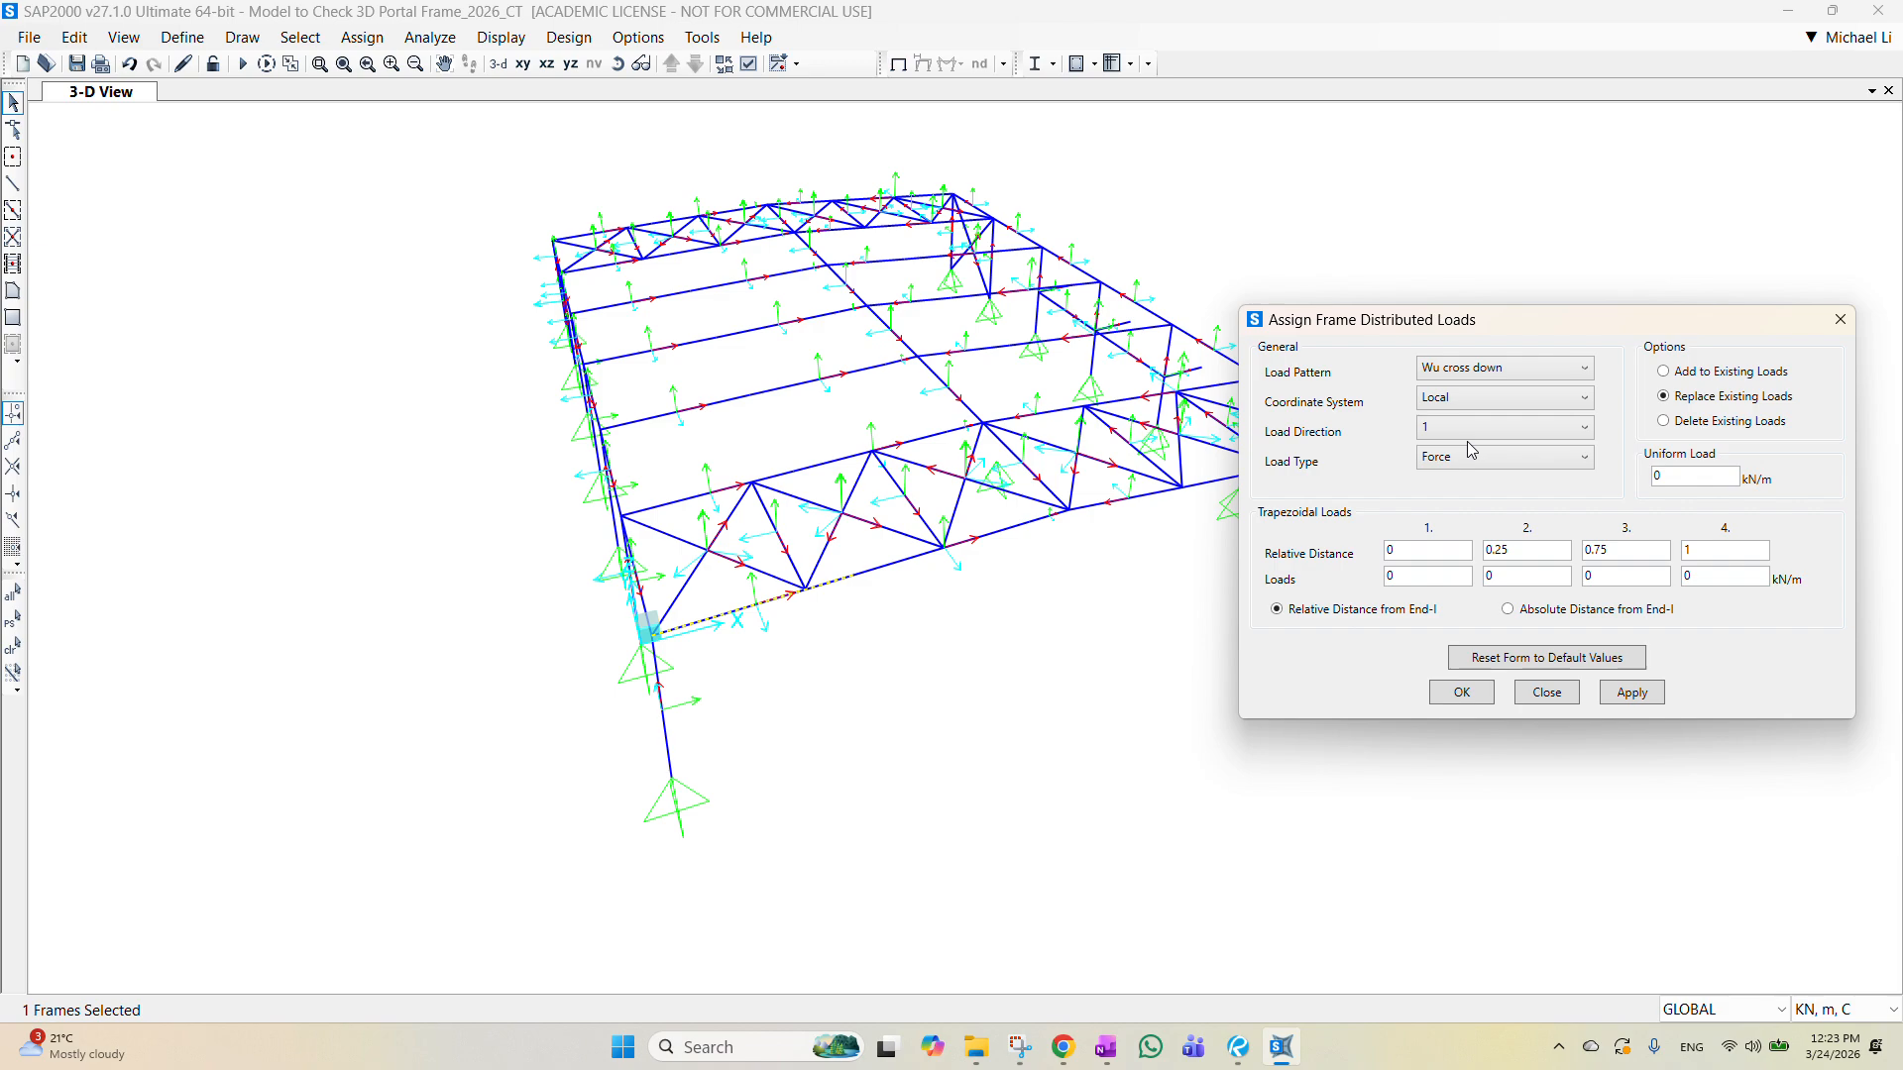
click(1494, 428)
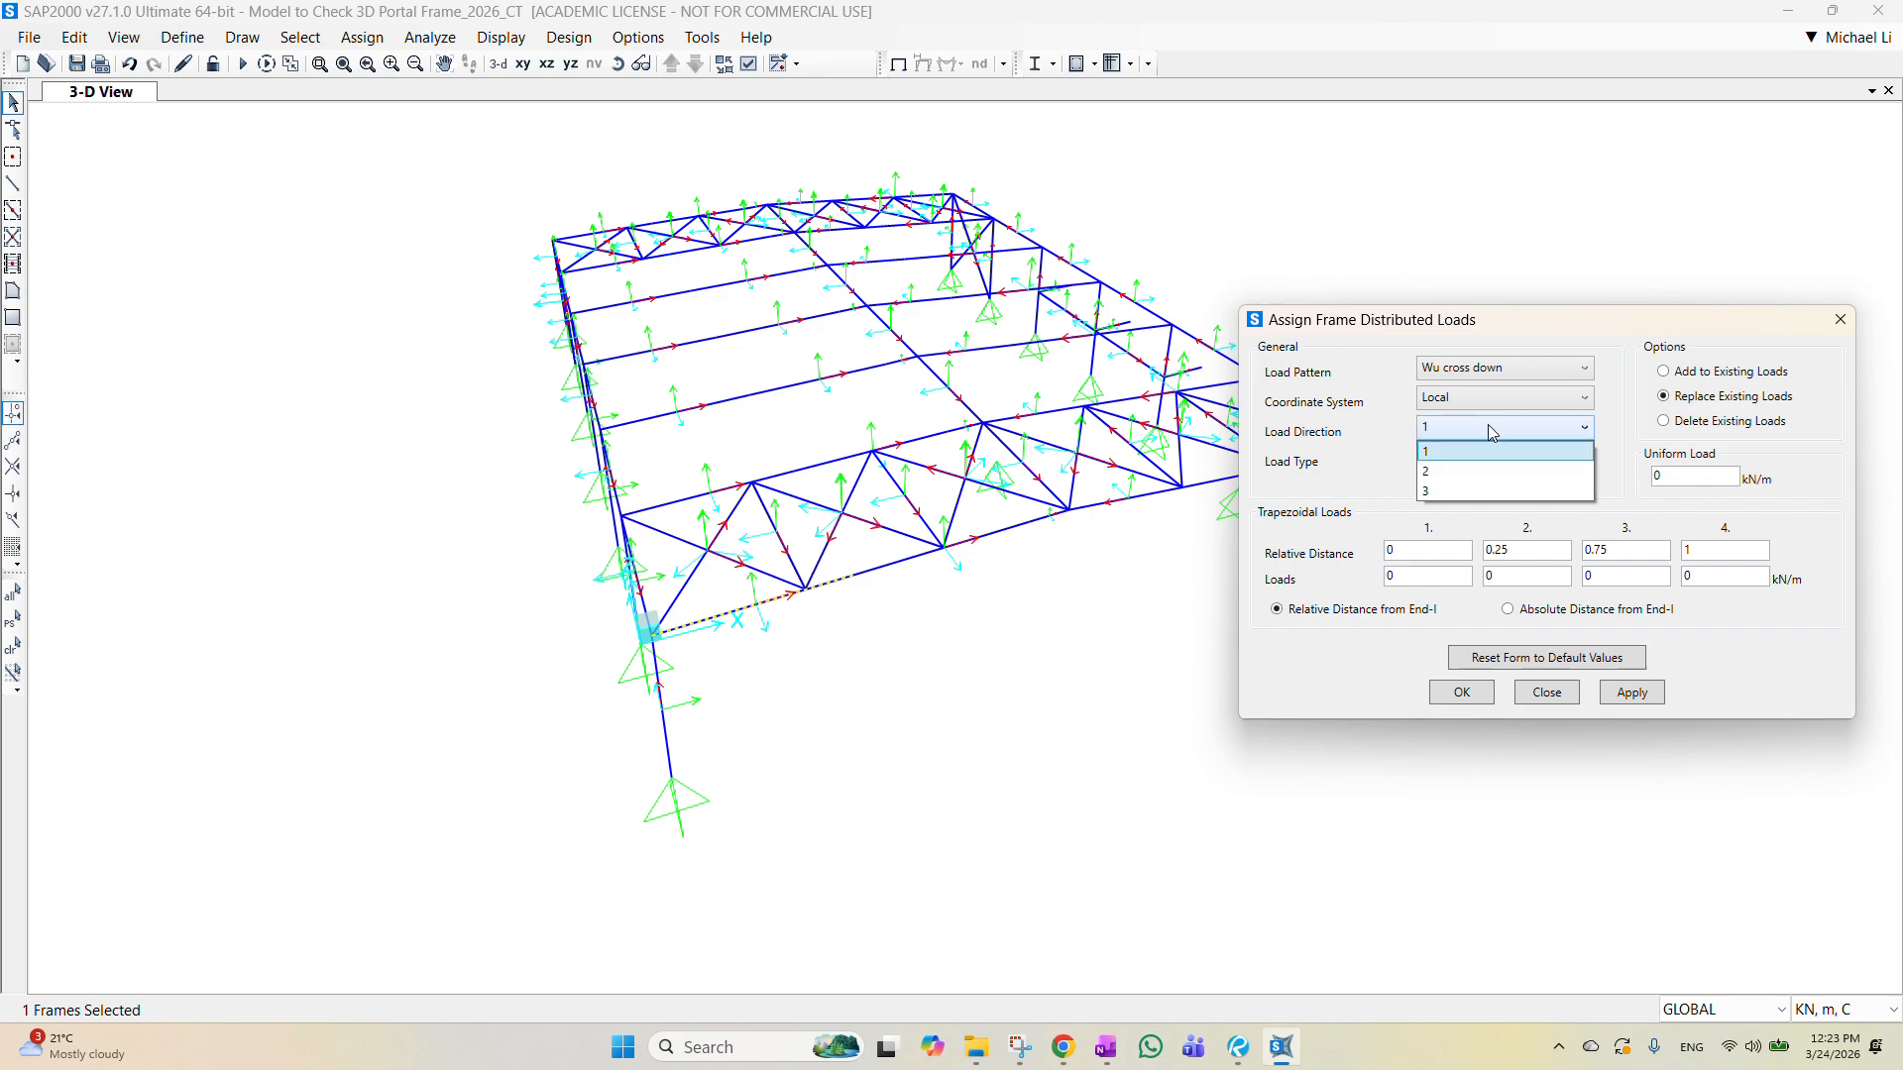
click(1474, 473)
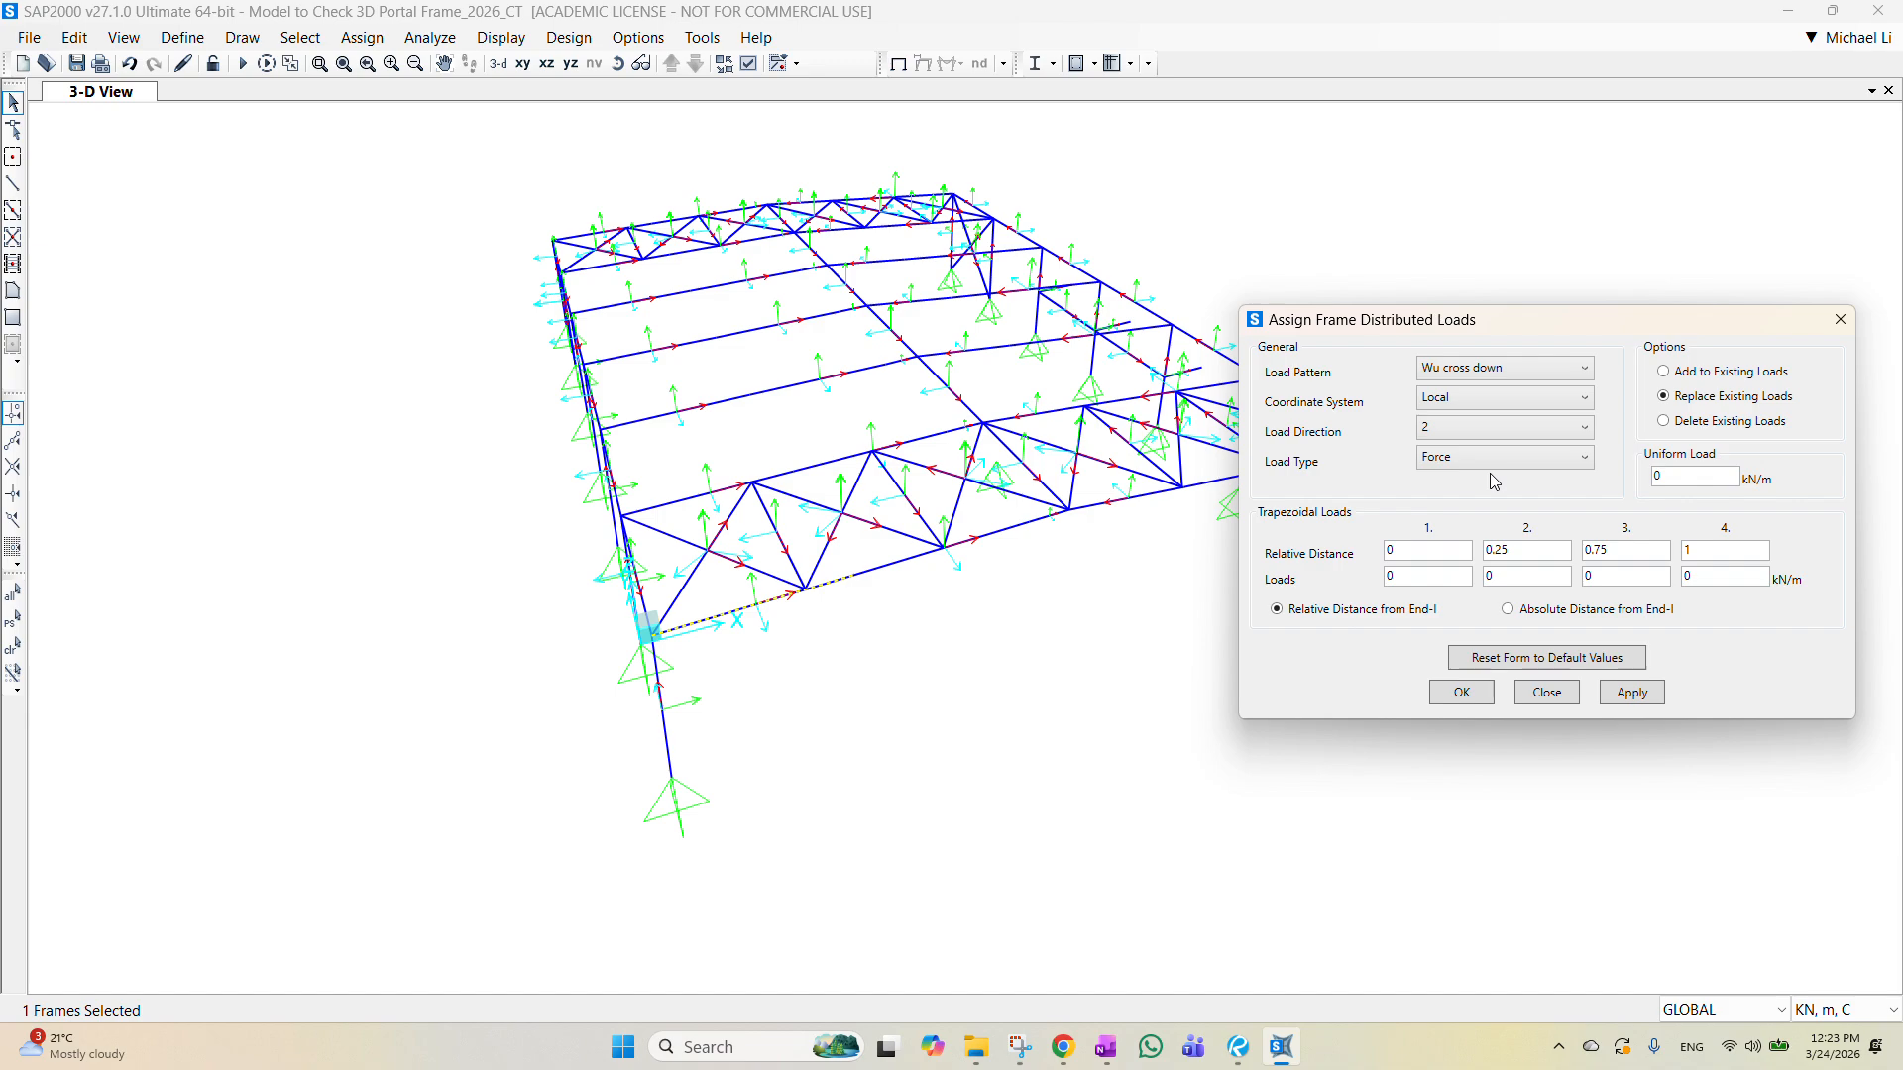
click(1496, 461)
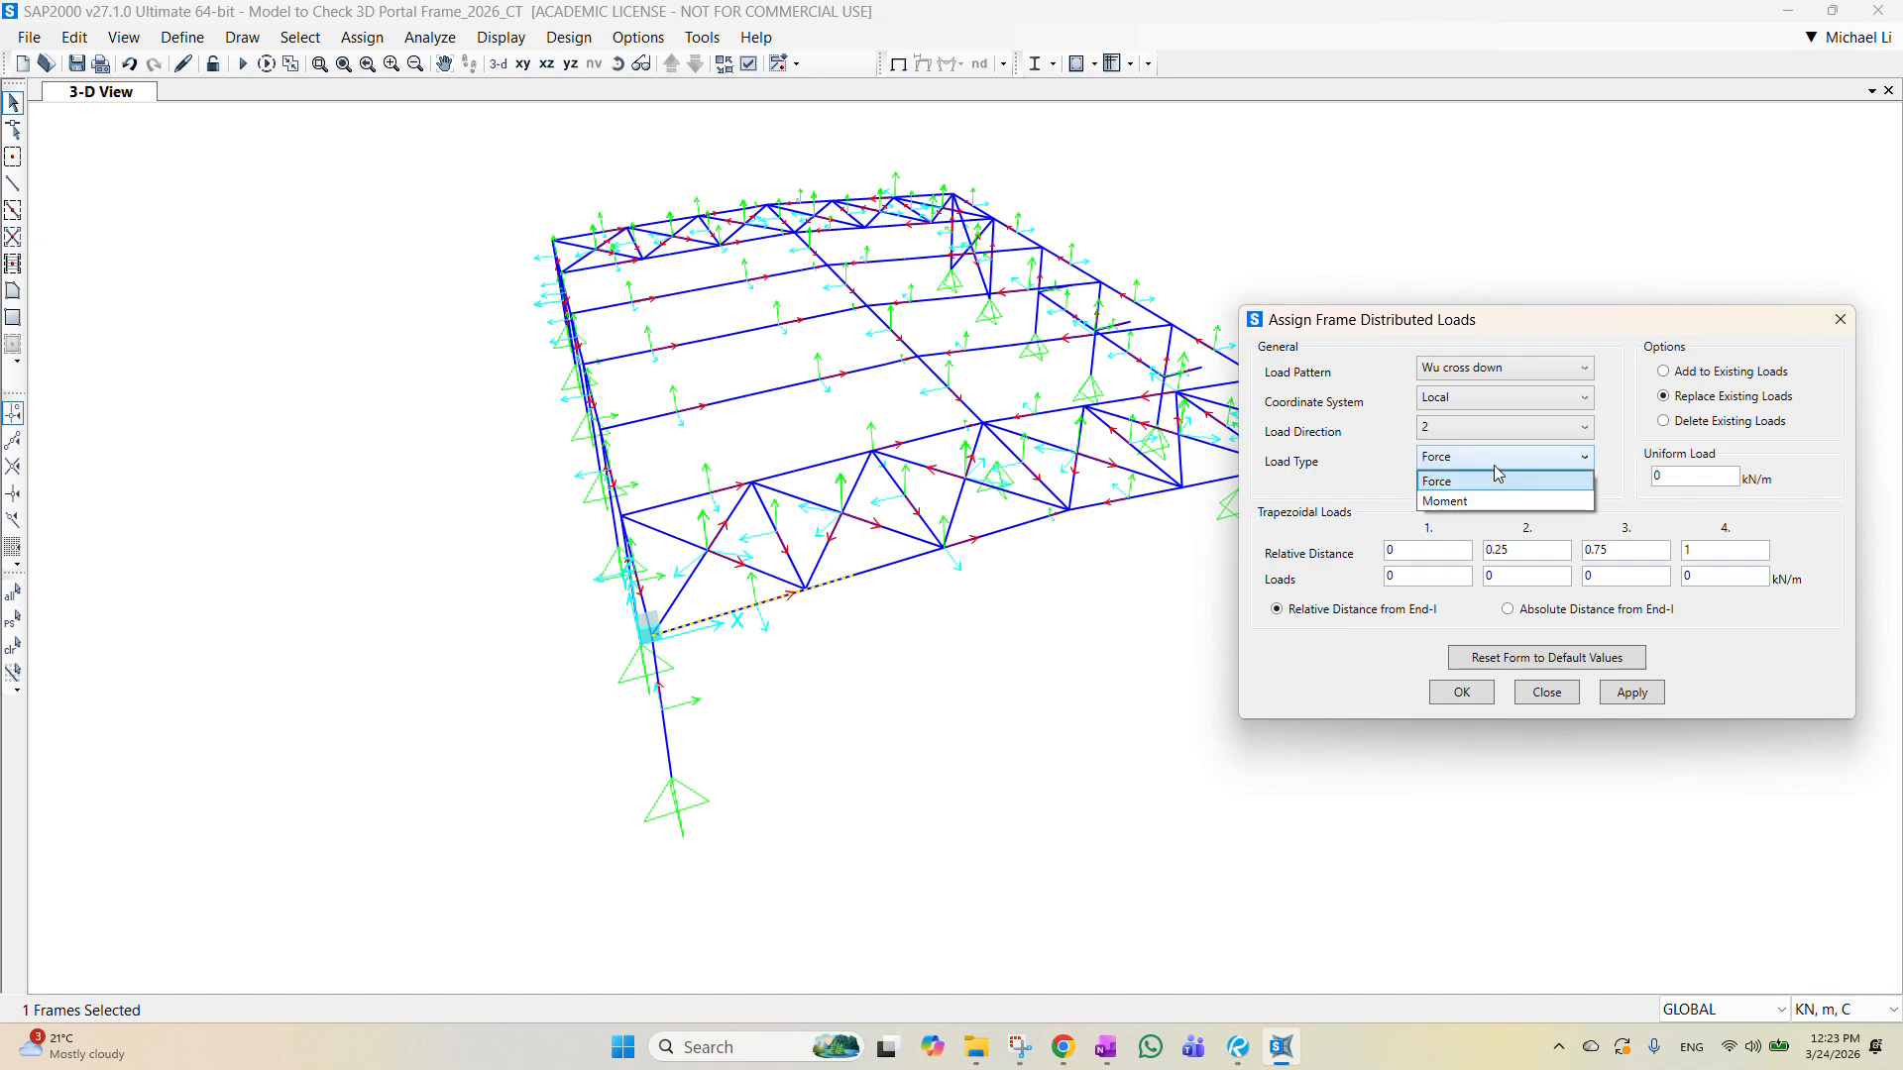
click(1489, 480)
Step: Set the uniform load to 0.54 kN/m per the Revu PDF markup and assign it to the segment, replacing existing loads
double_click(1692, 479)
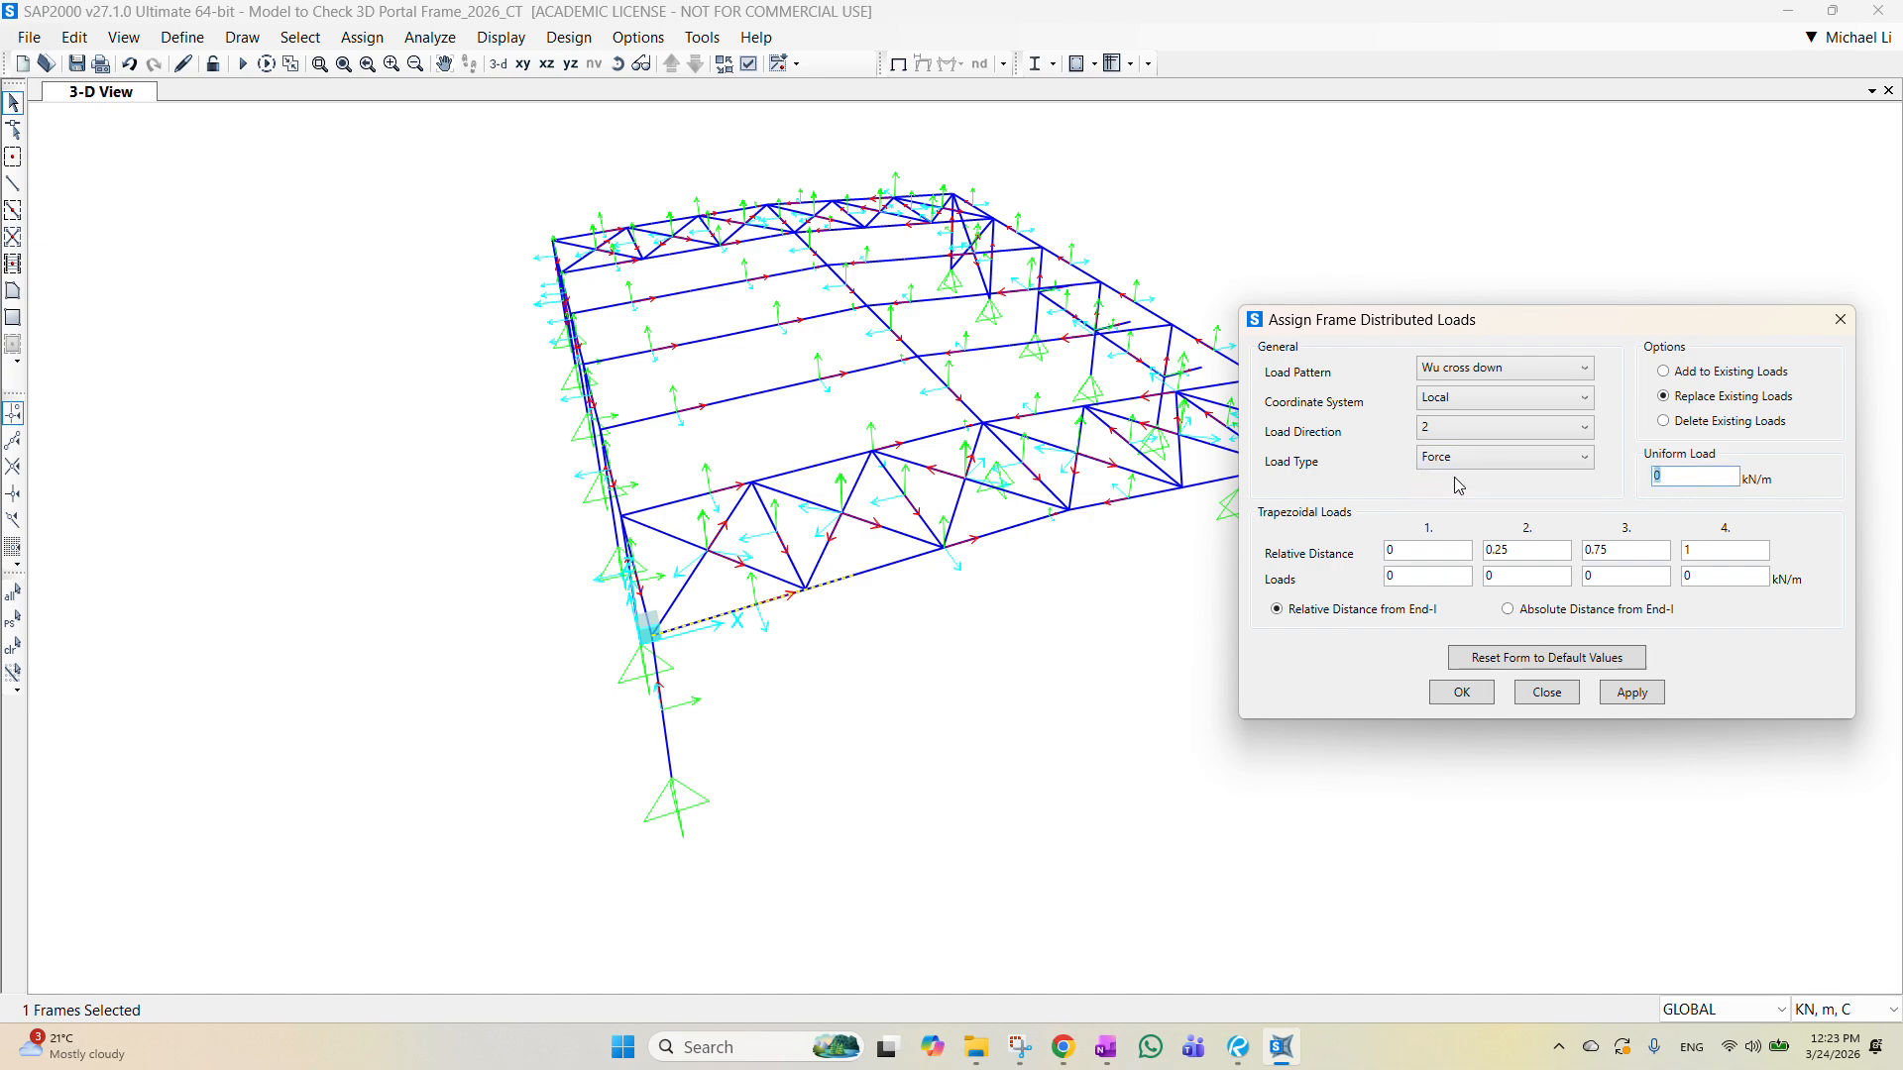
key(alt+Tab)
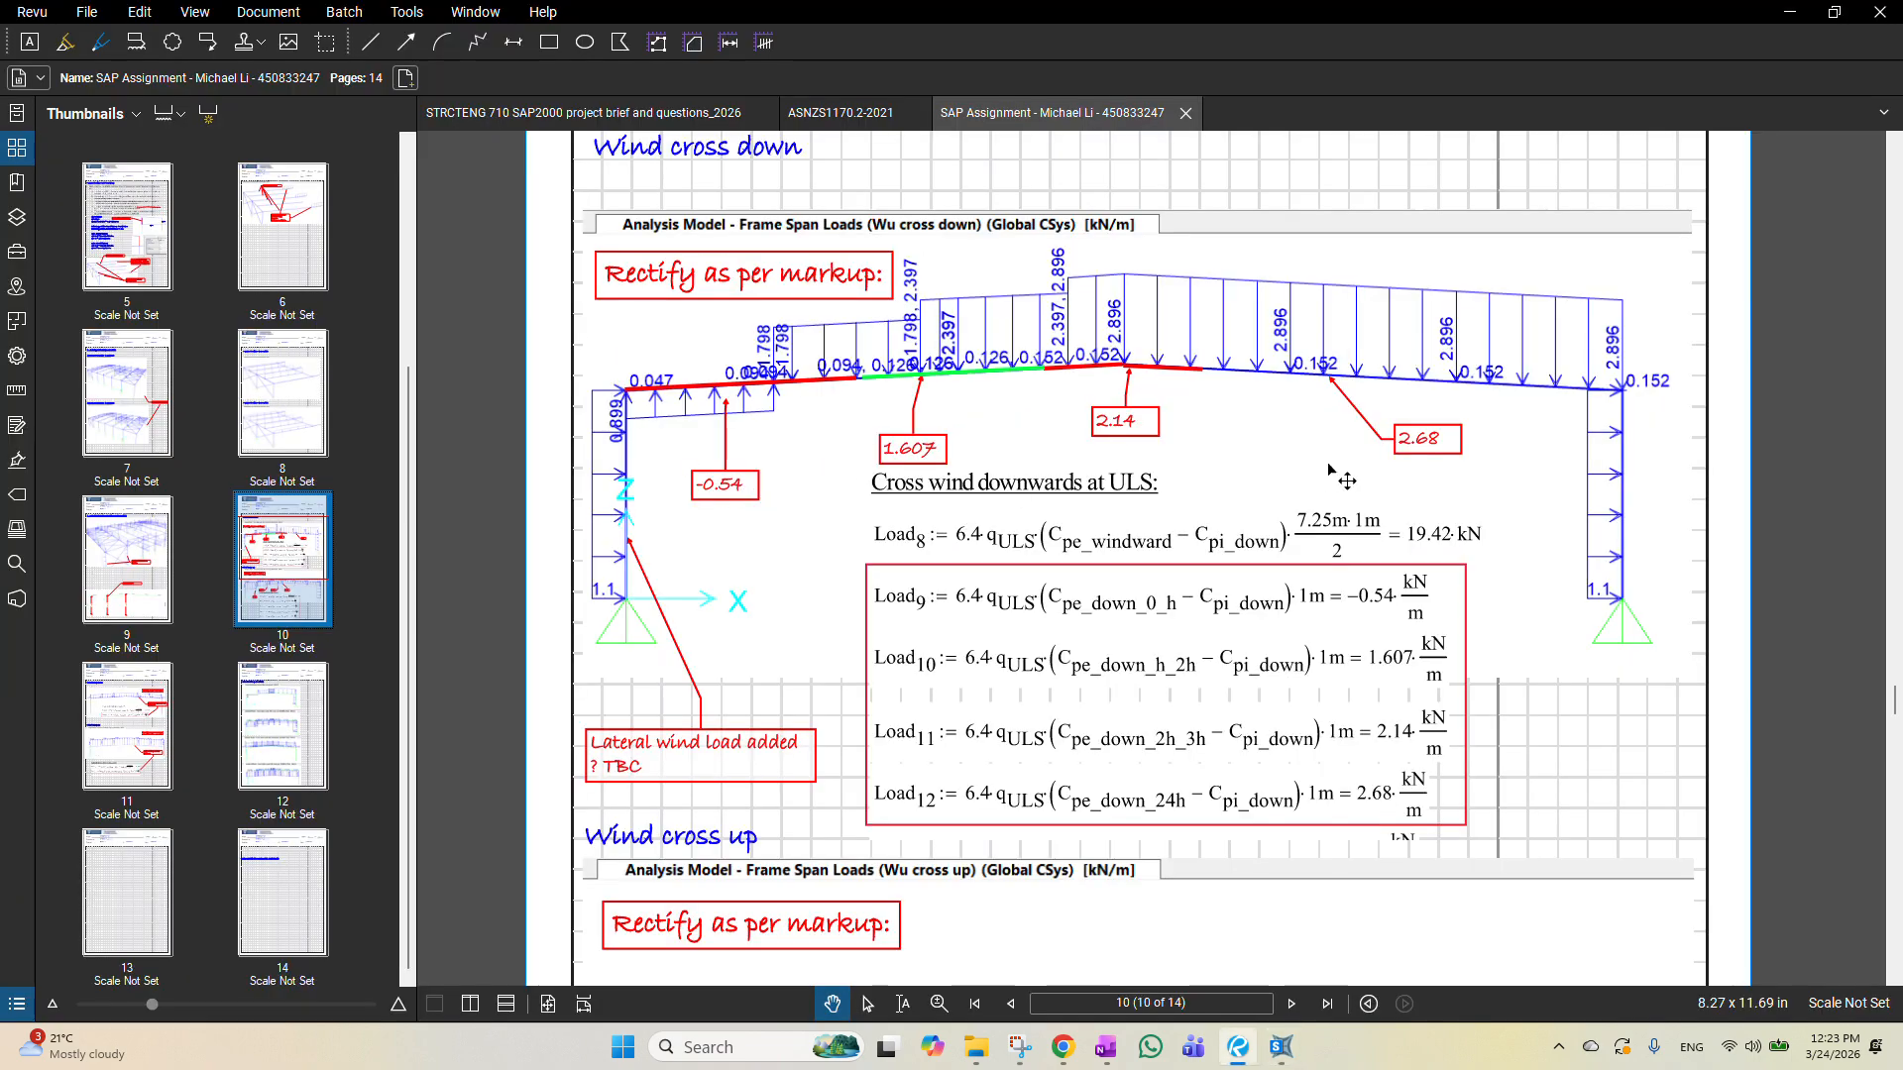
key(alt+Tab)
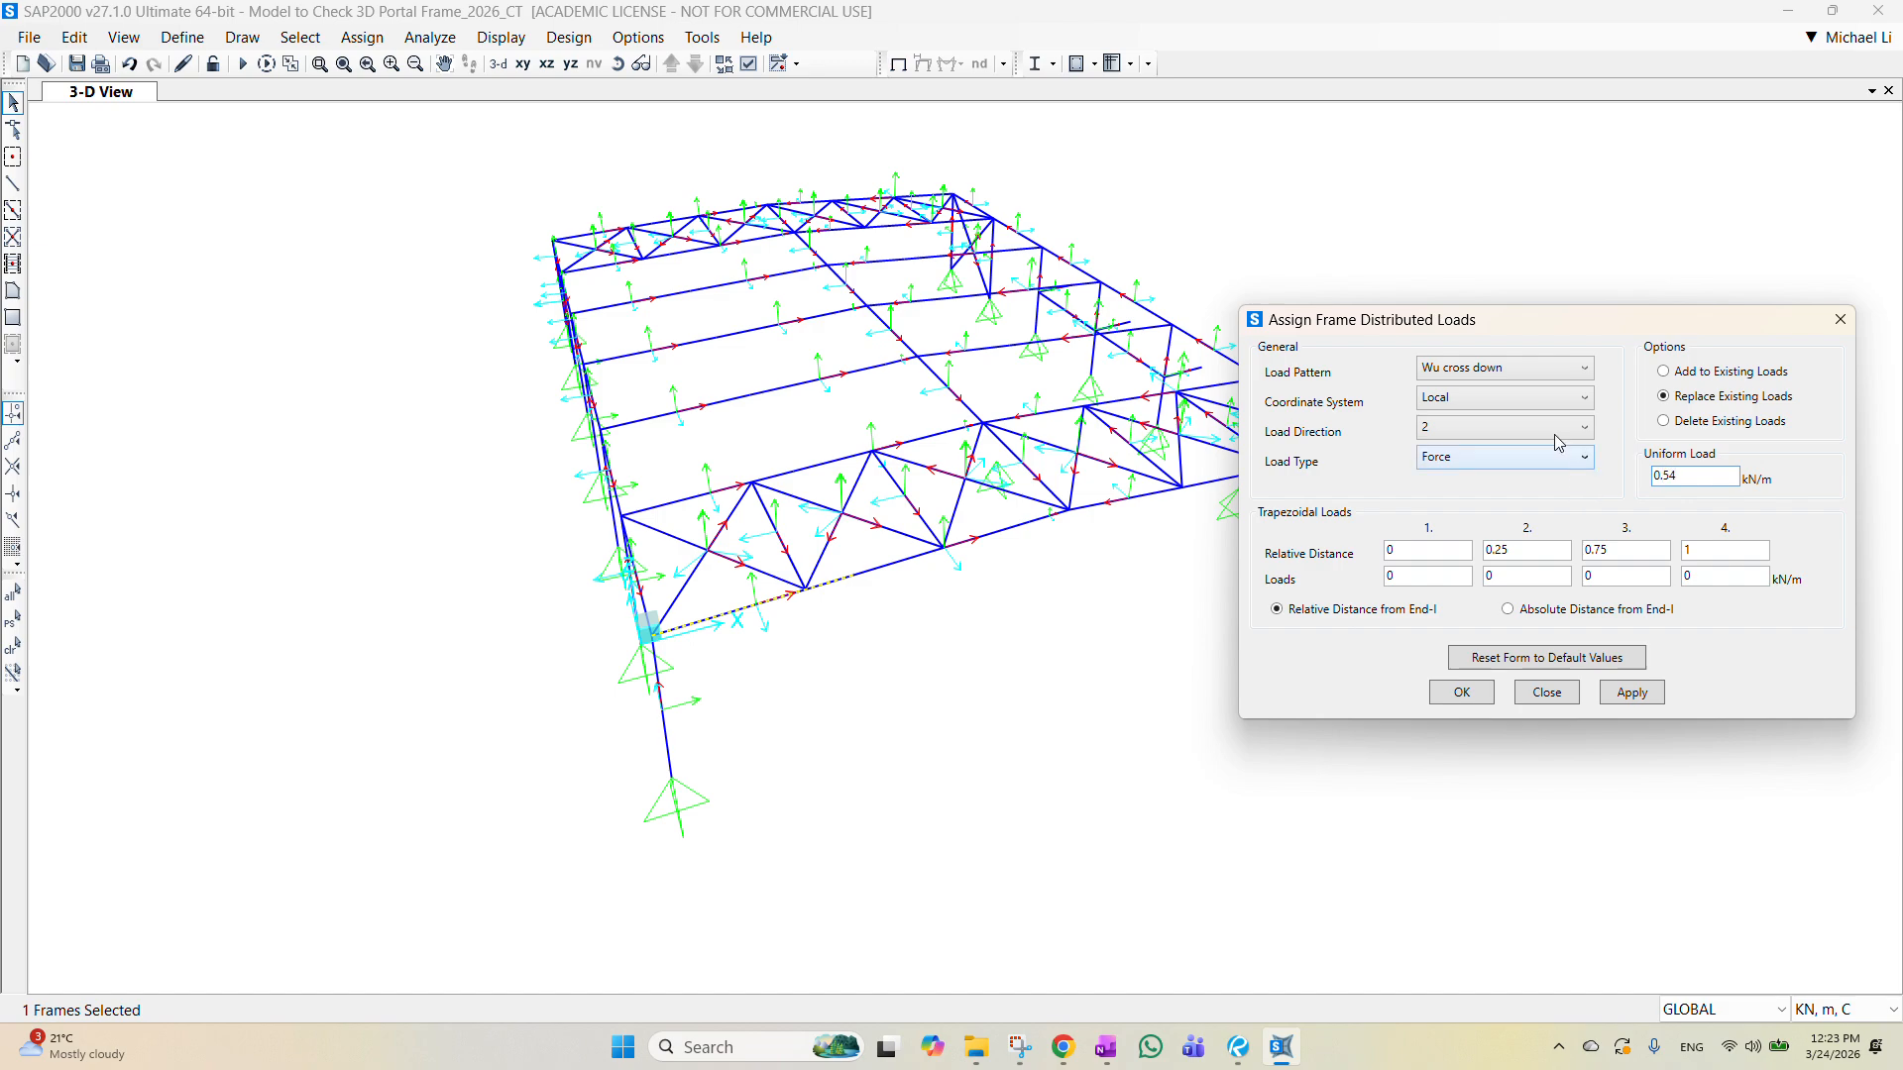
drag(1541, 324, 1546, 274)
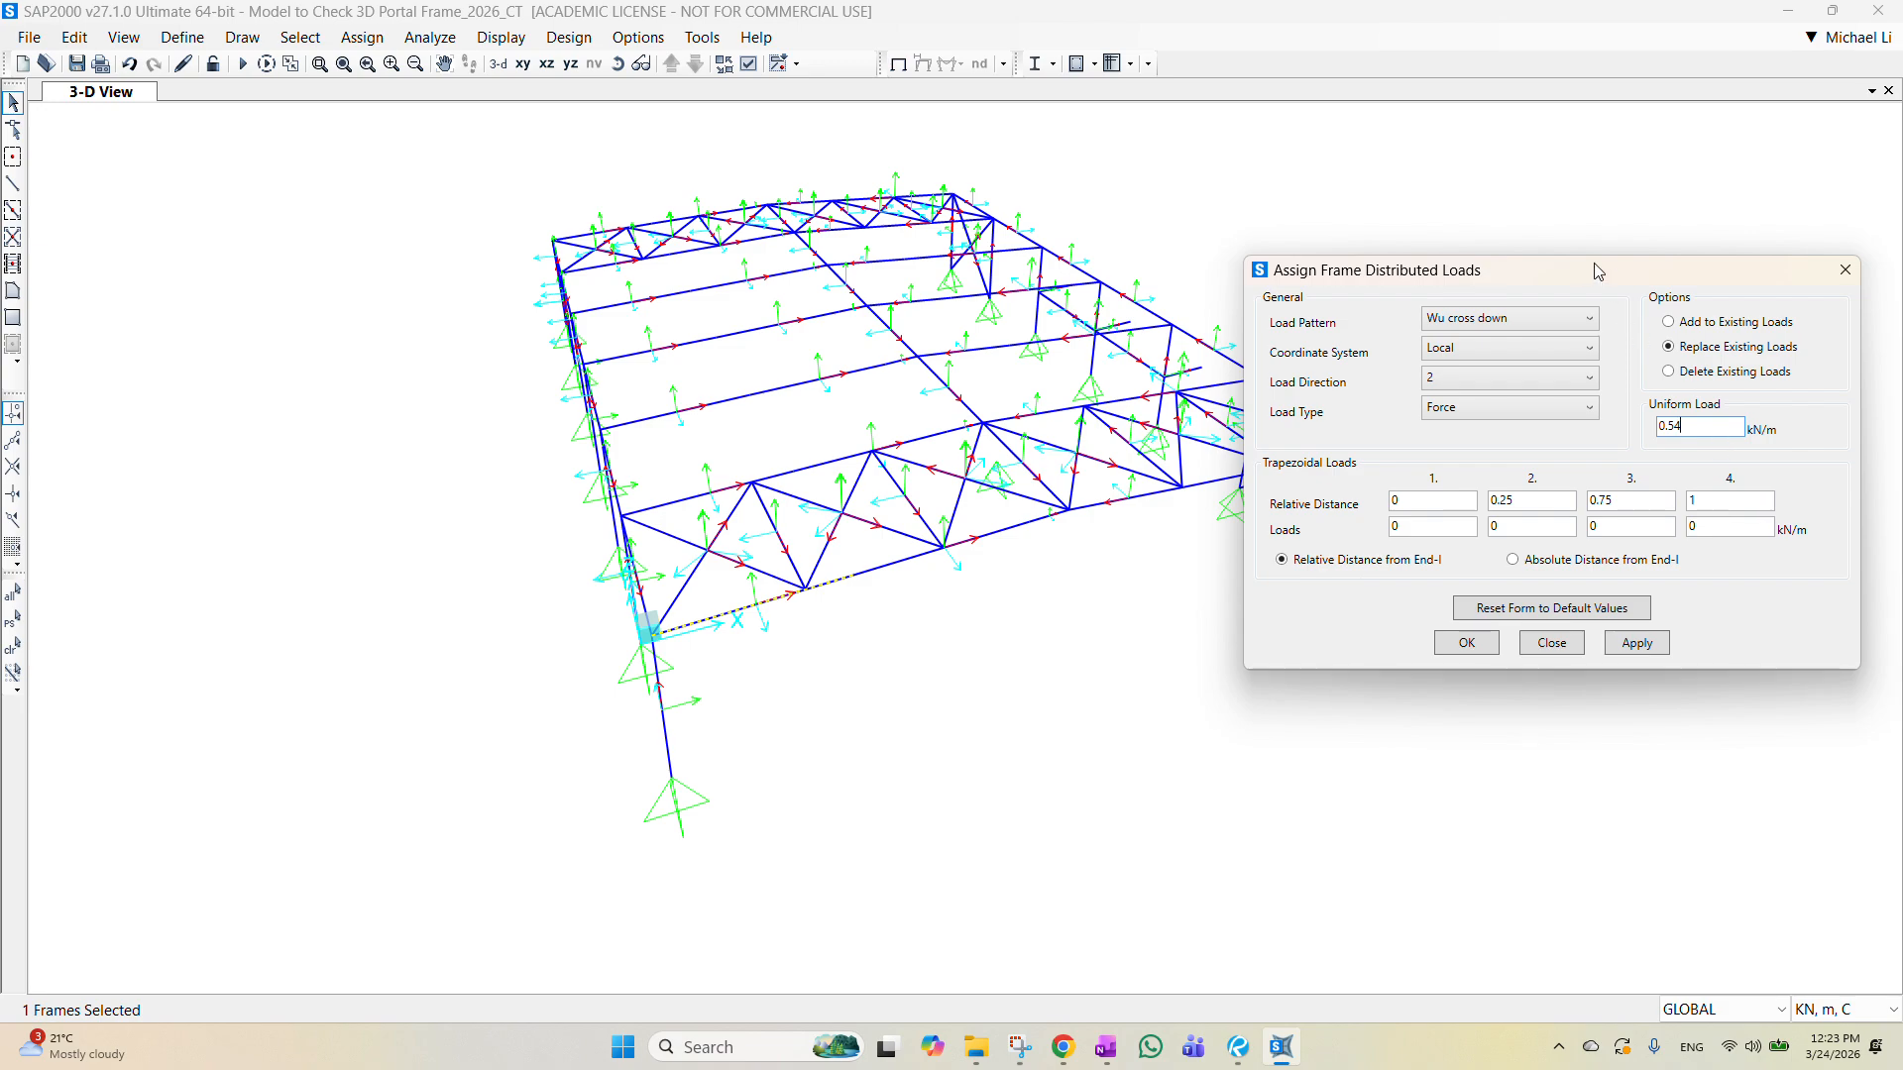
drag(1600, 271, 1636, 248)
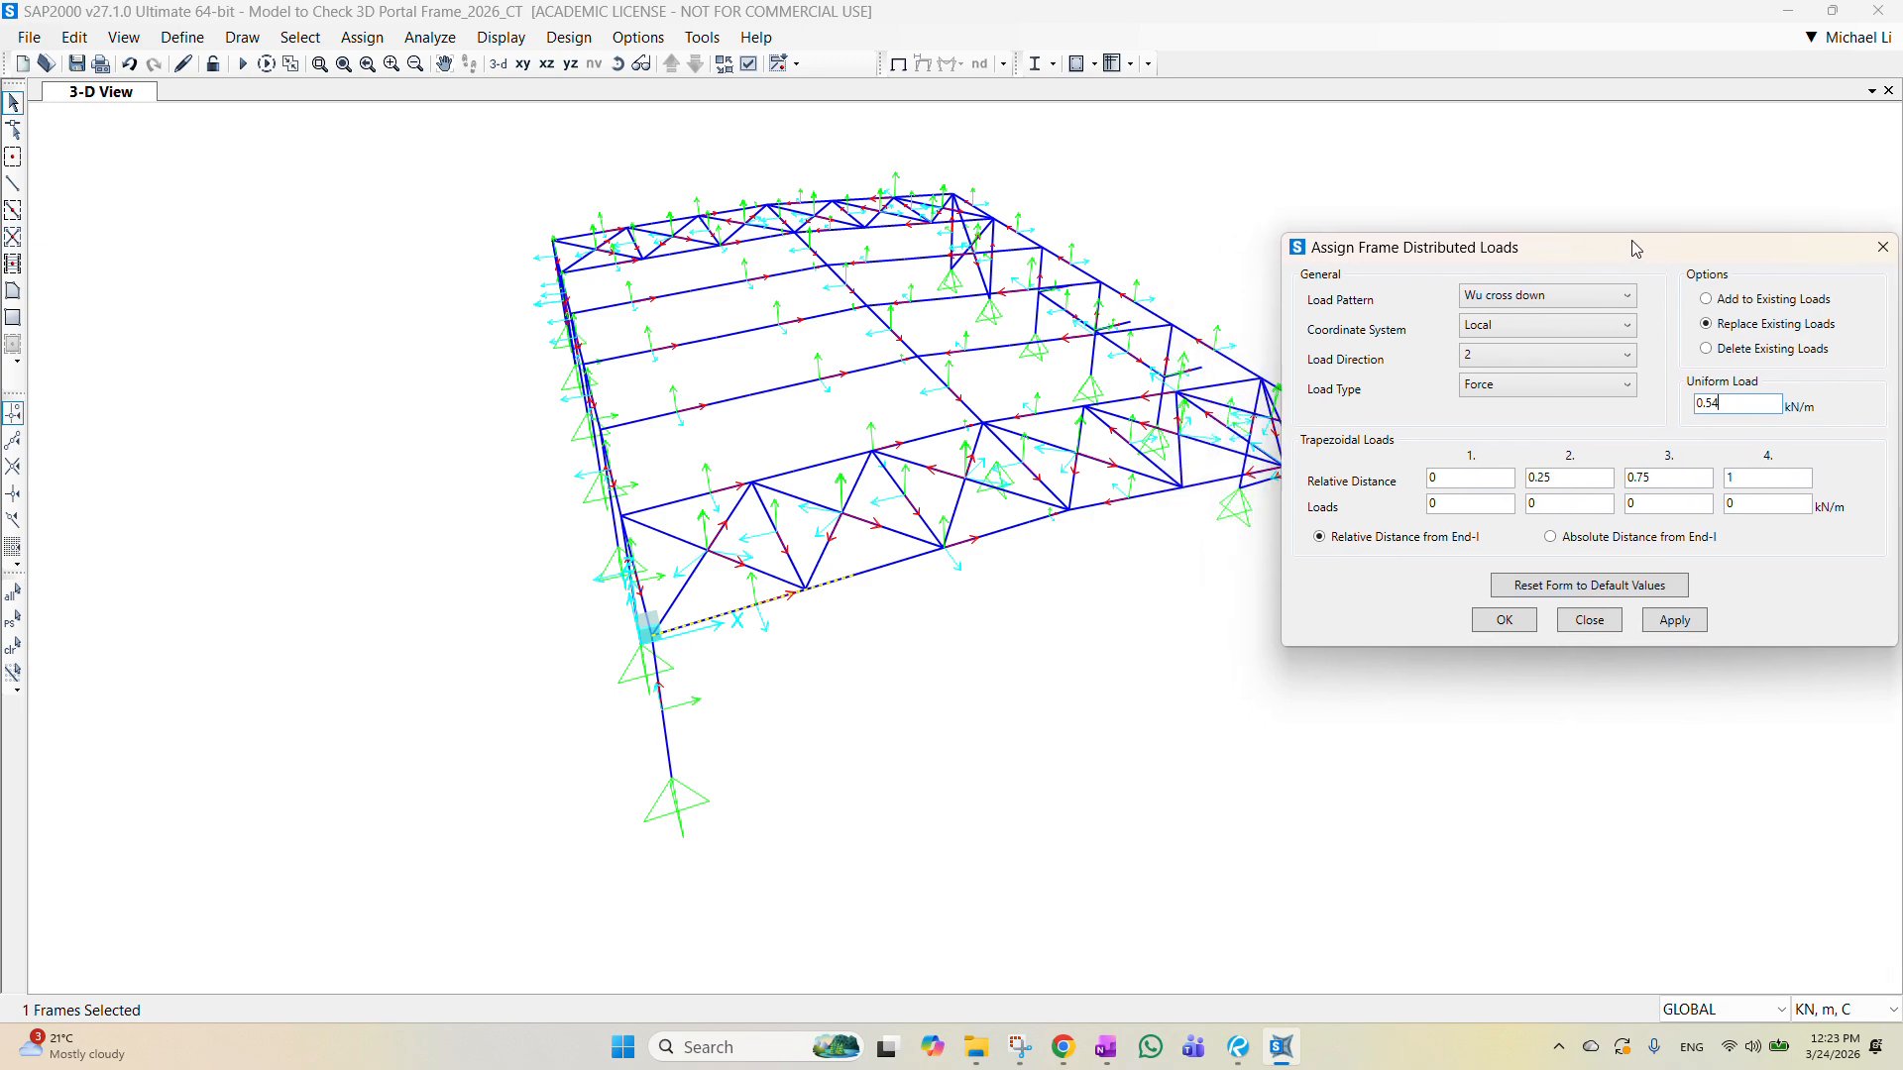
click(1675, 619)
click(1503, 621)
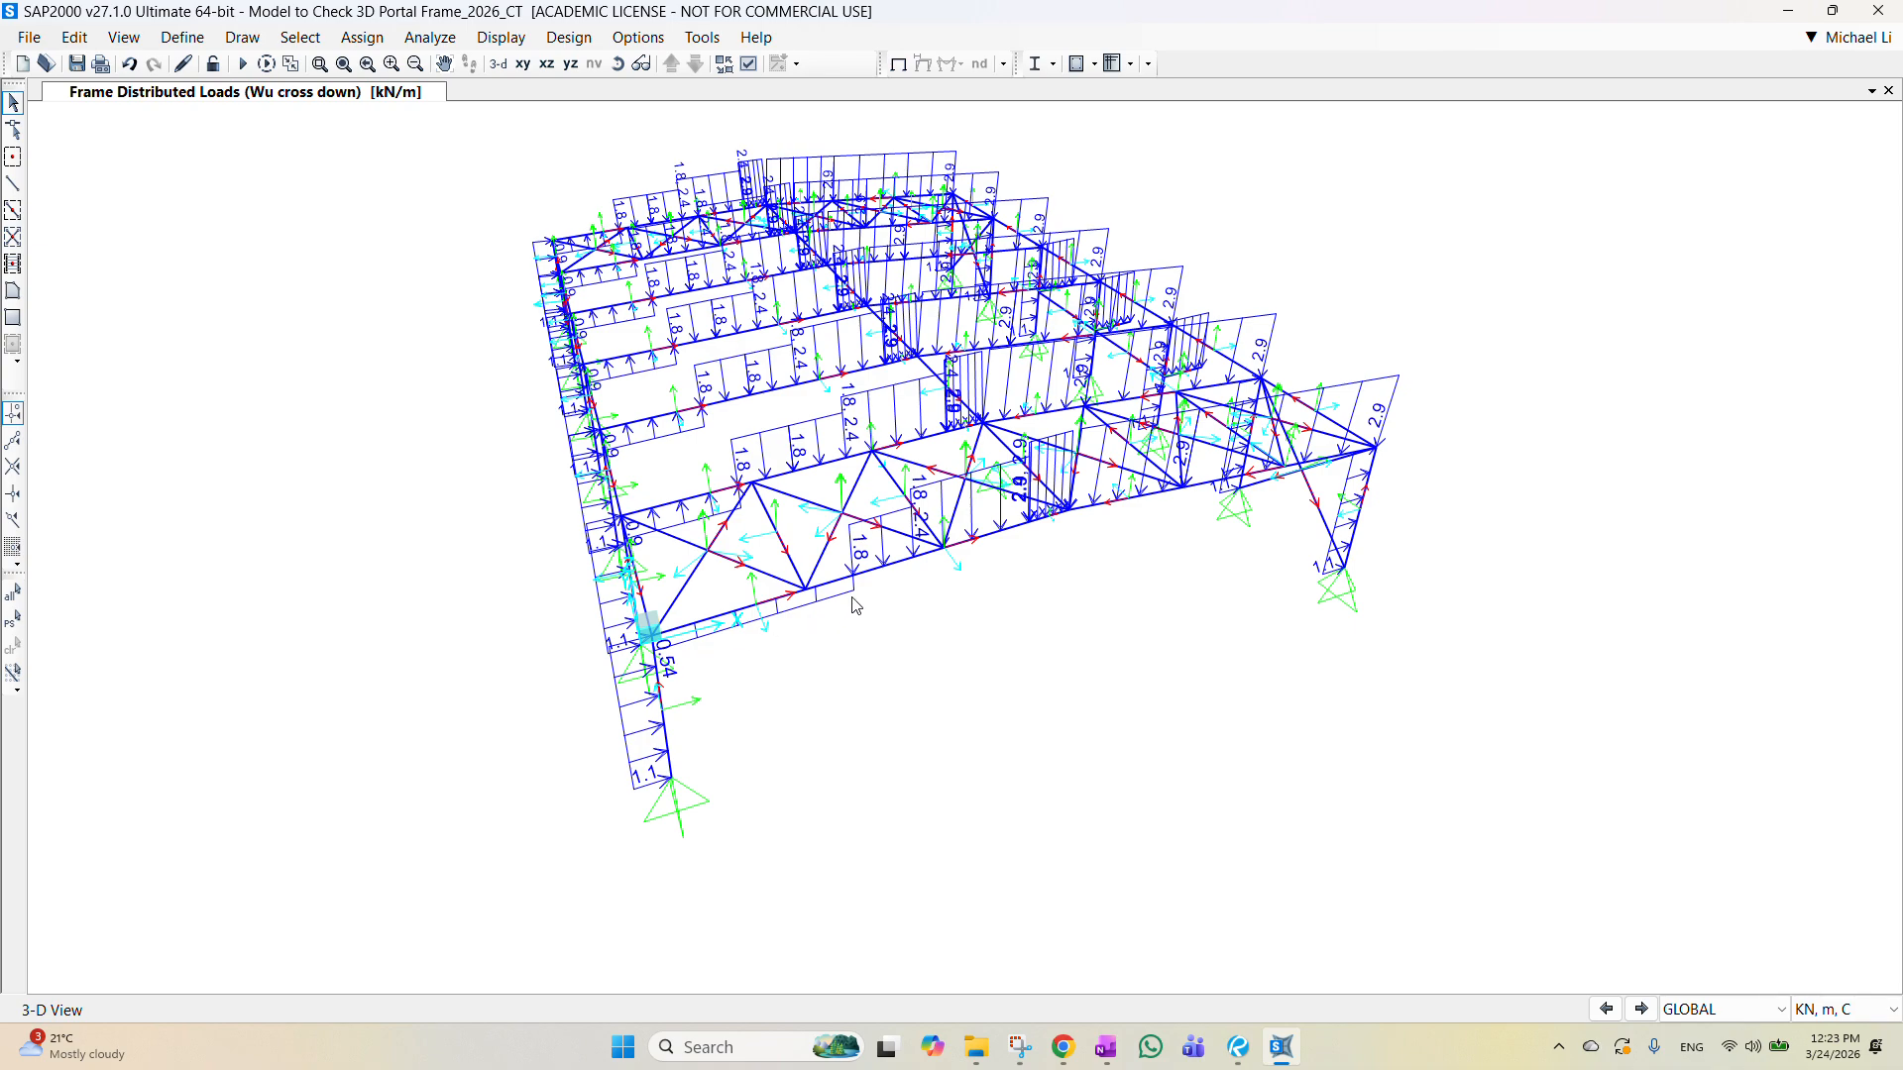
Step: Inspect the assigned loads, run the analysis for all load cases and read through the analysis messages
shift+middle_drag(1032, 672, 973, 688)
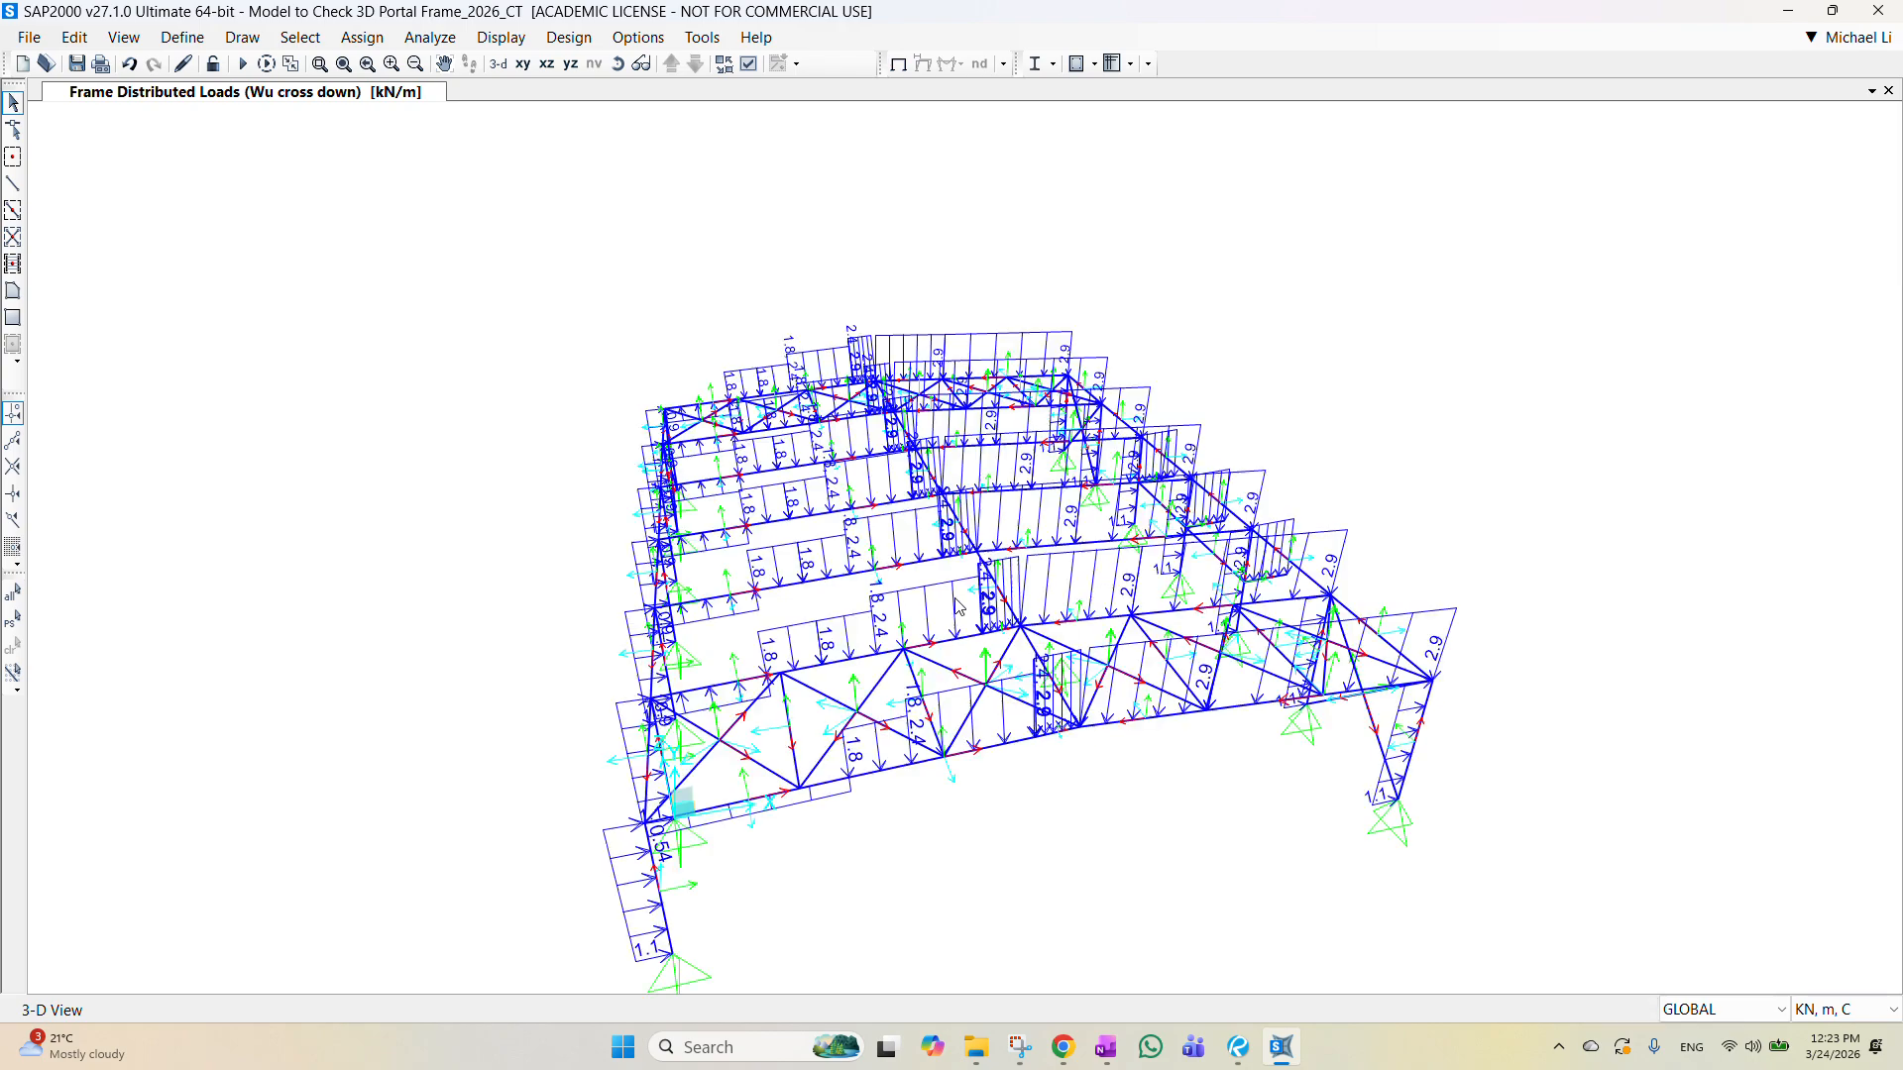
middle_drag(1010, 802, 975, 656)
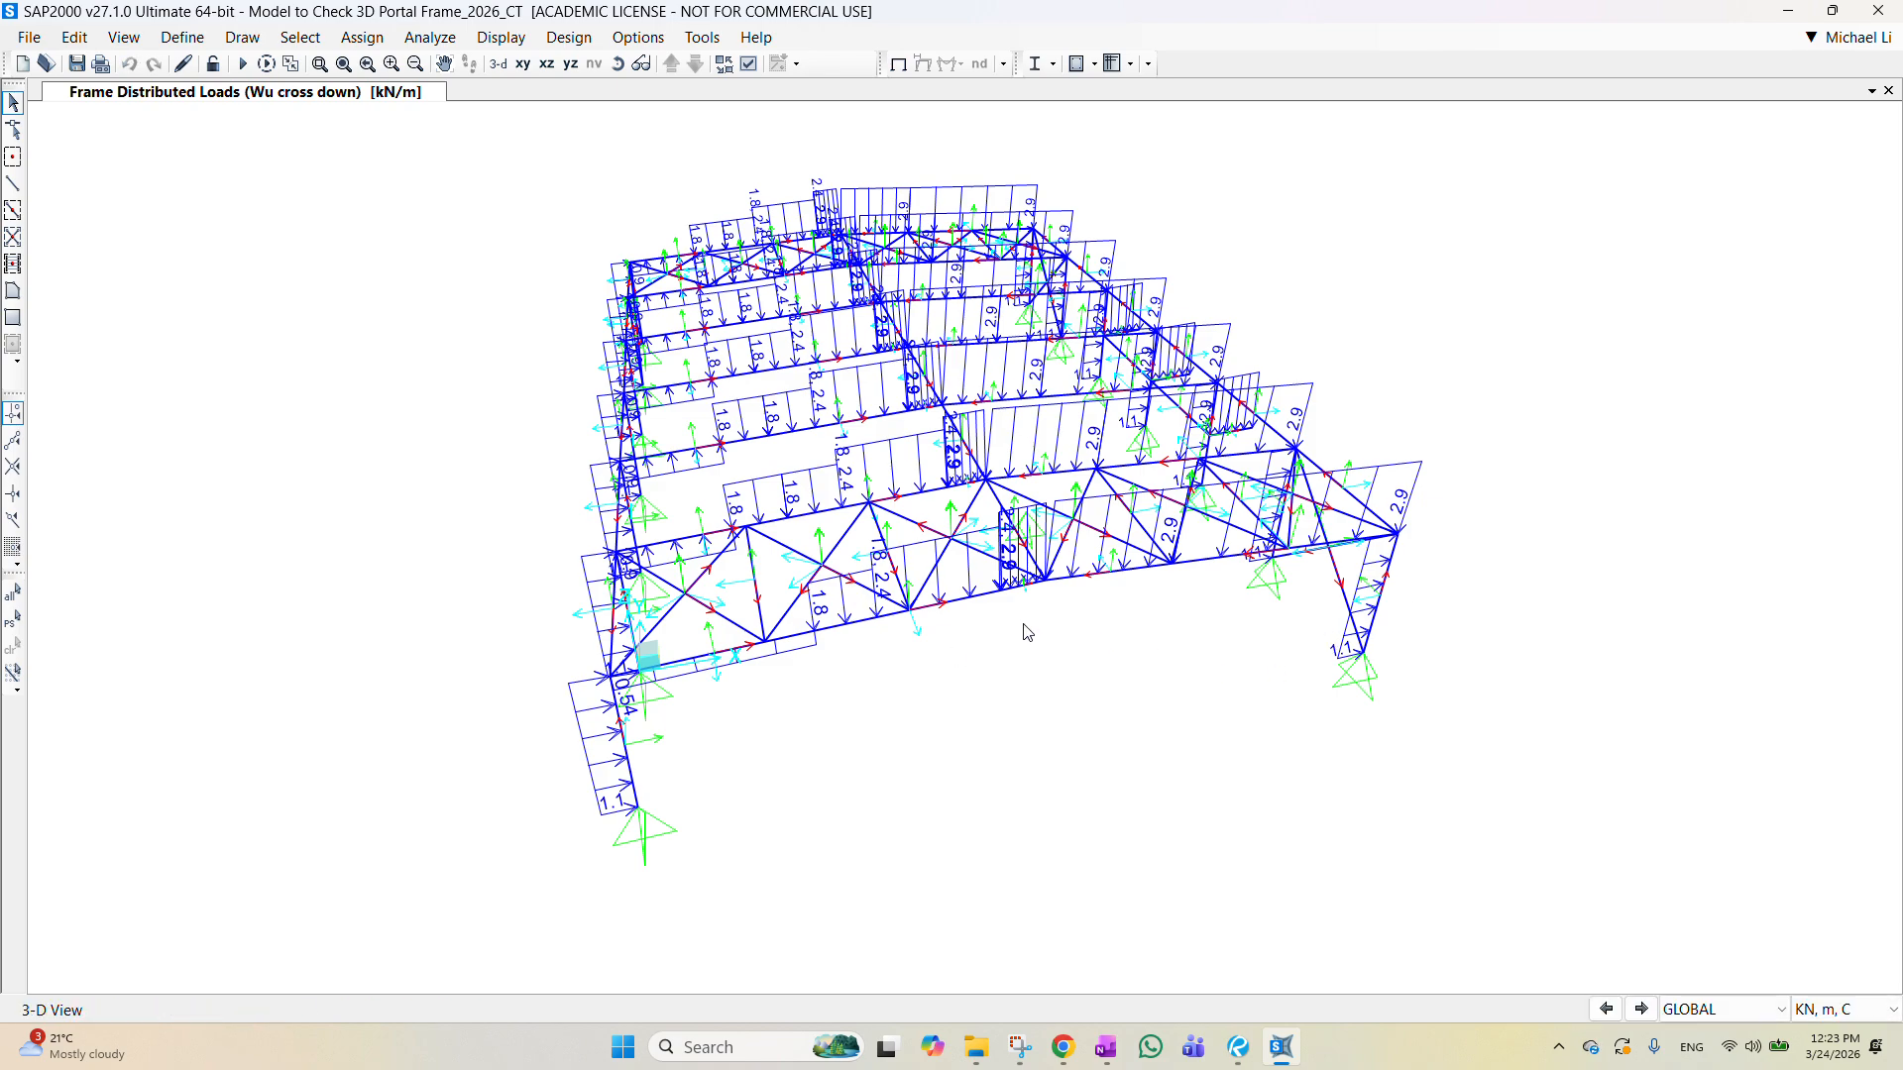
click(242, 64)
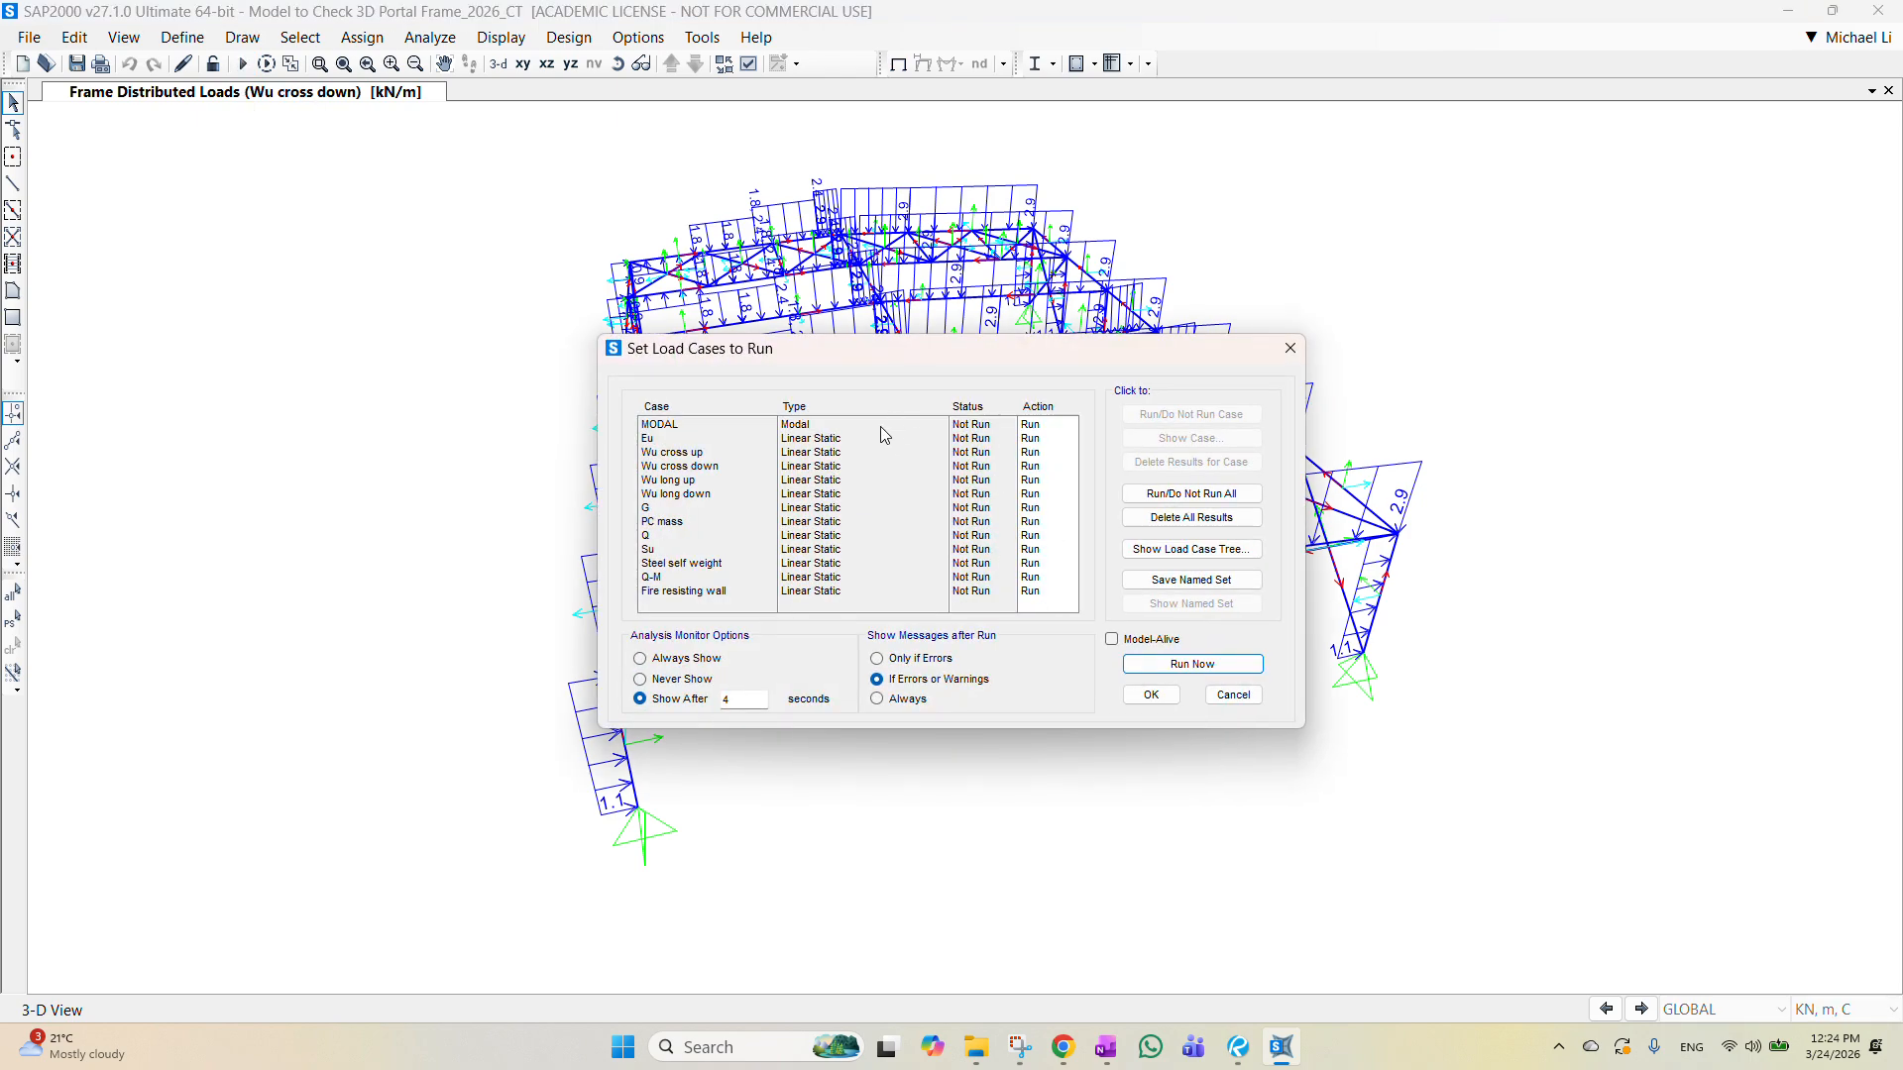
click(1165, 667)
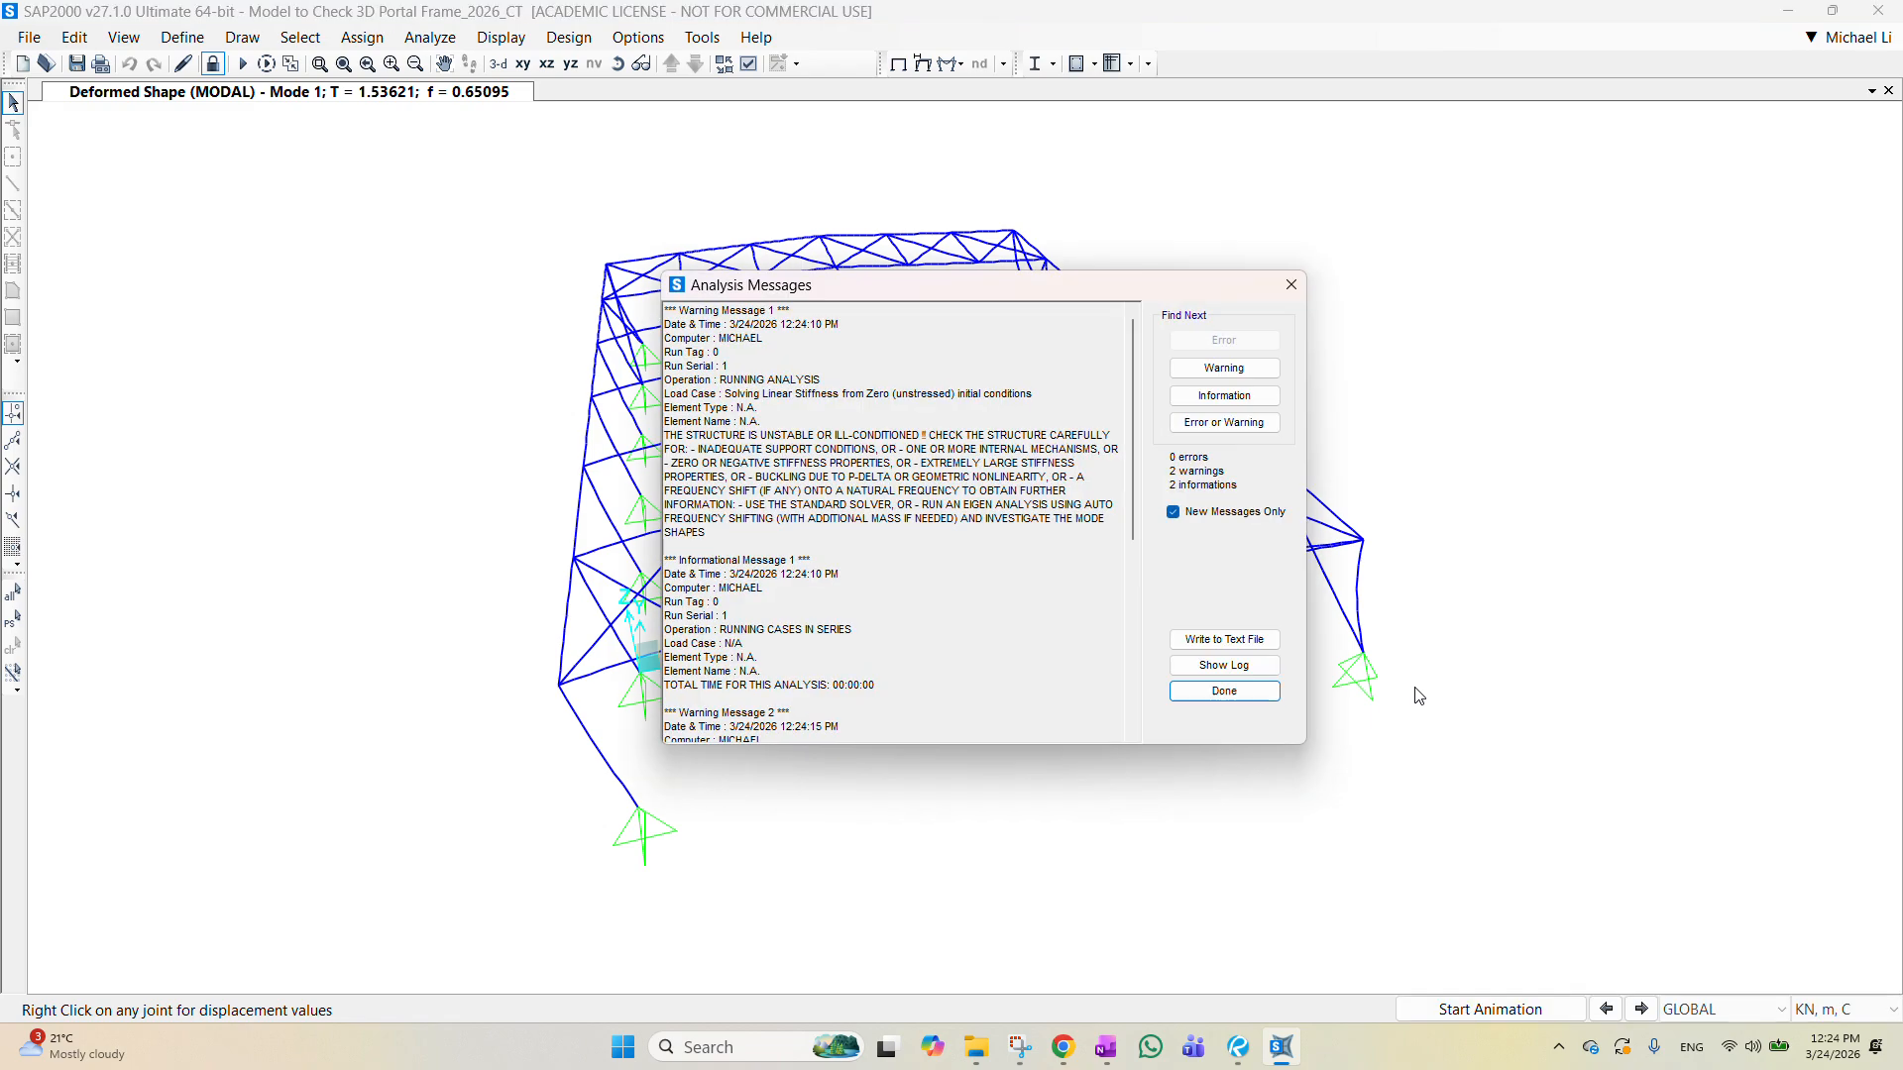
scroll(920, 477, down, 9)
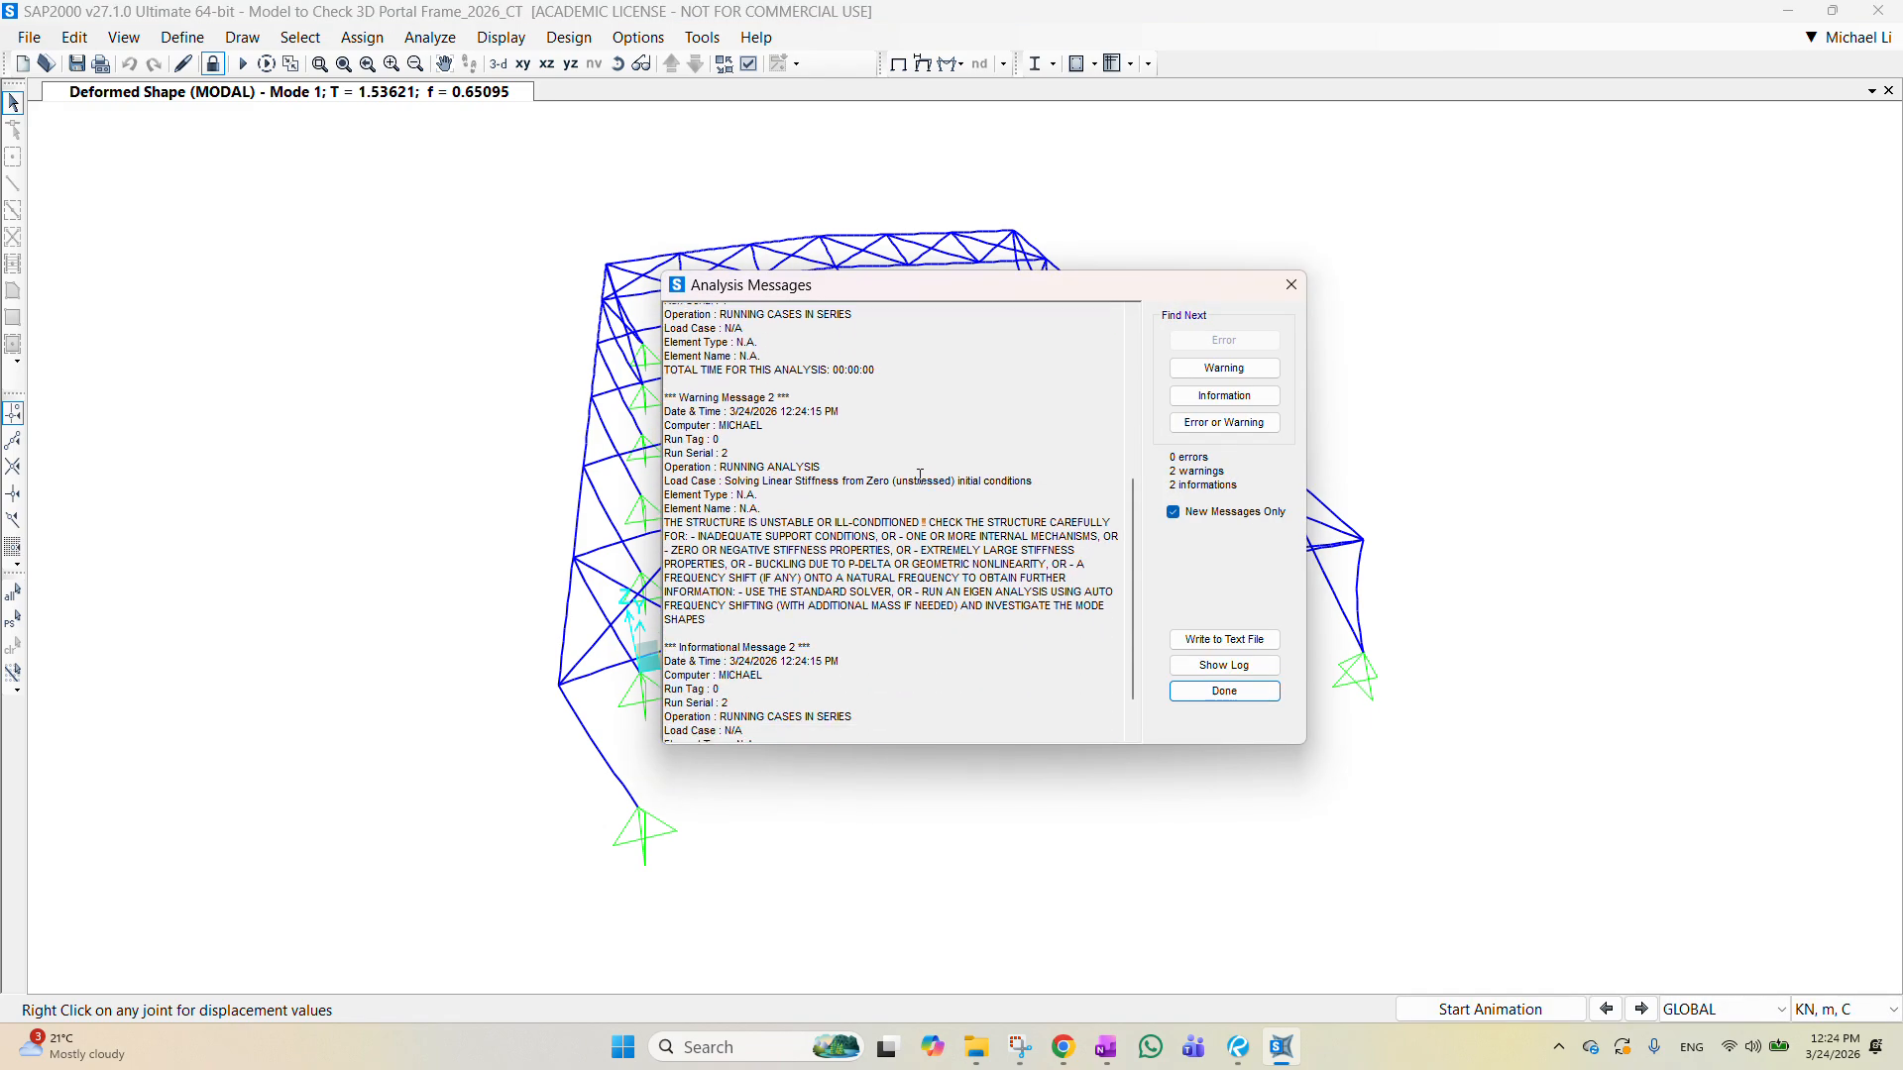
scroll(921, 477, up, 9)
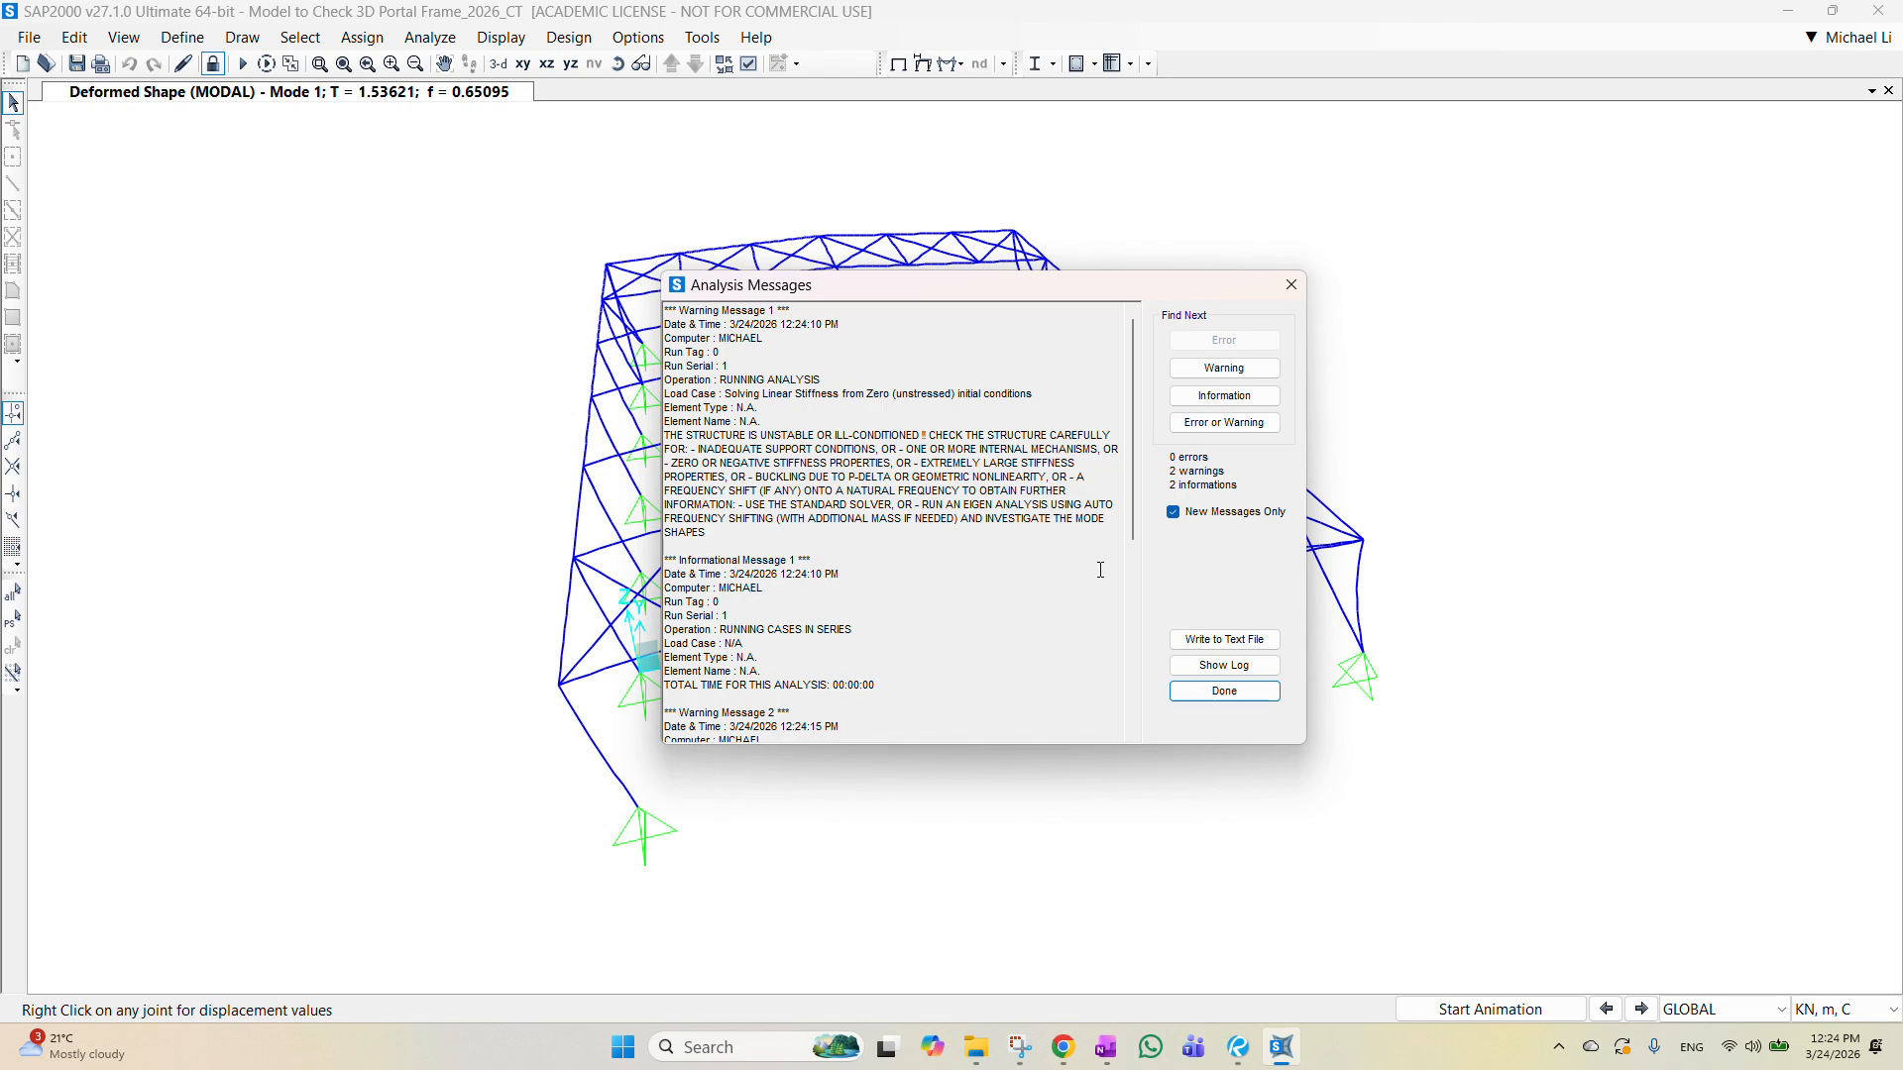
click(1226, 694)
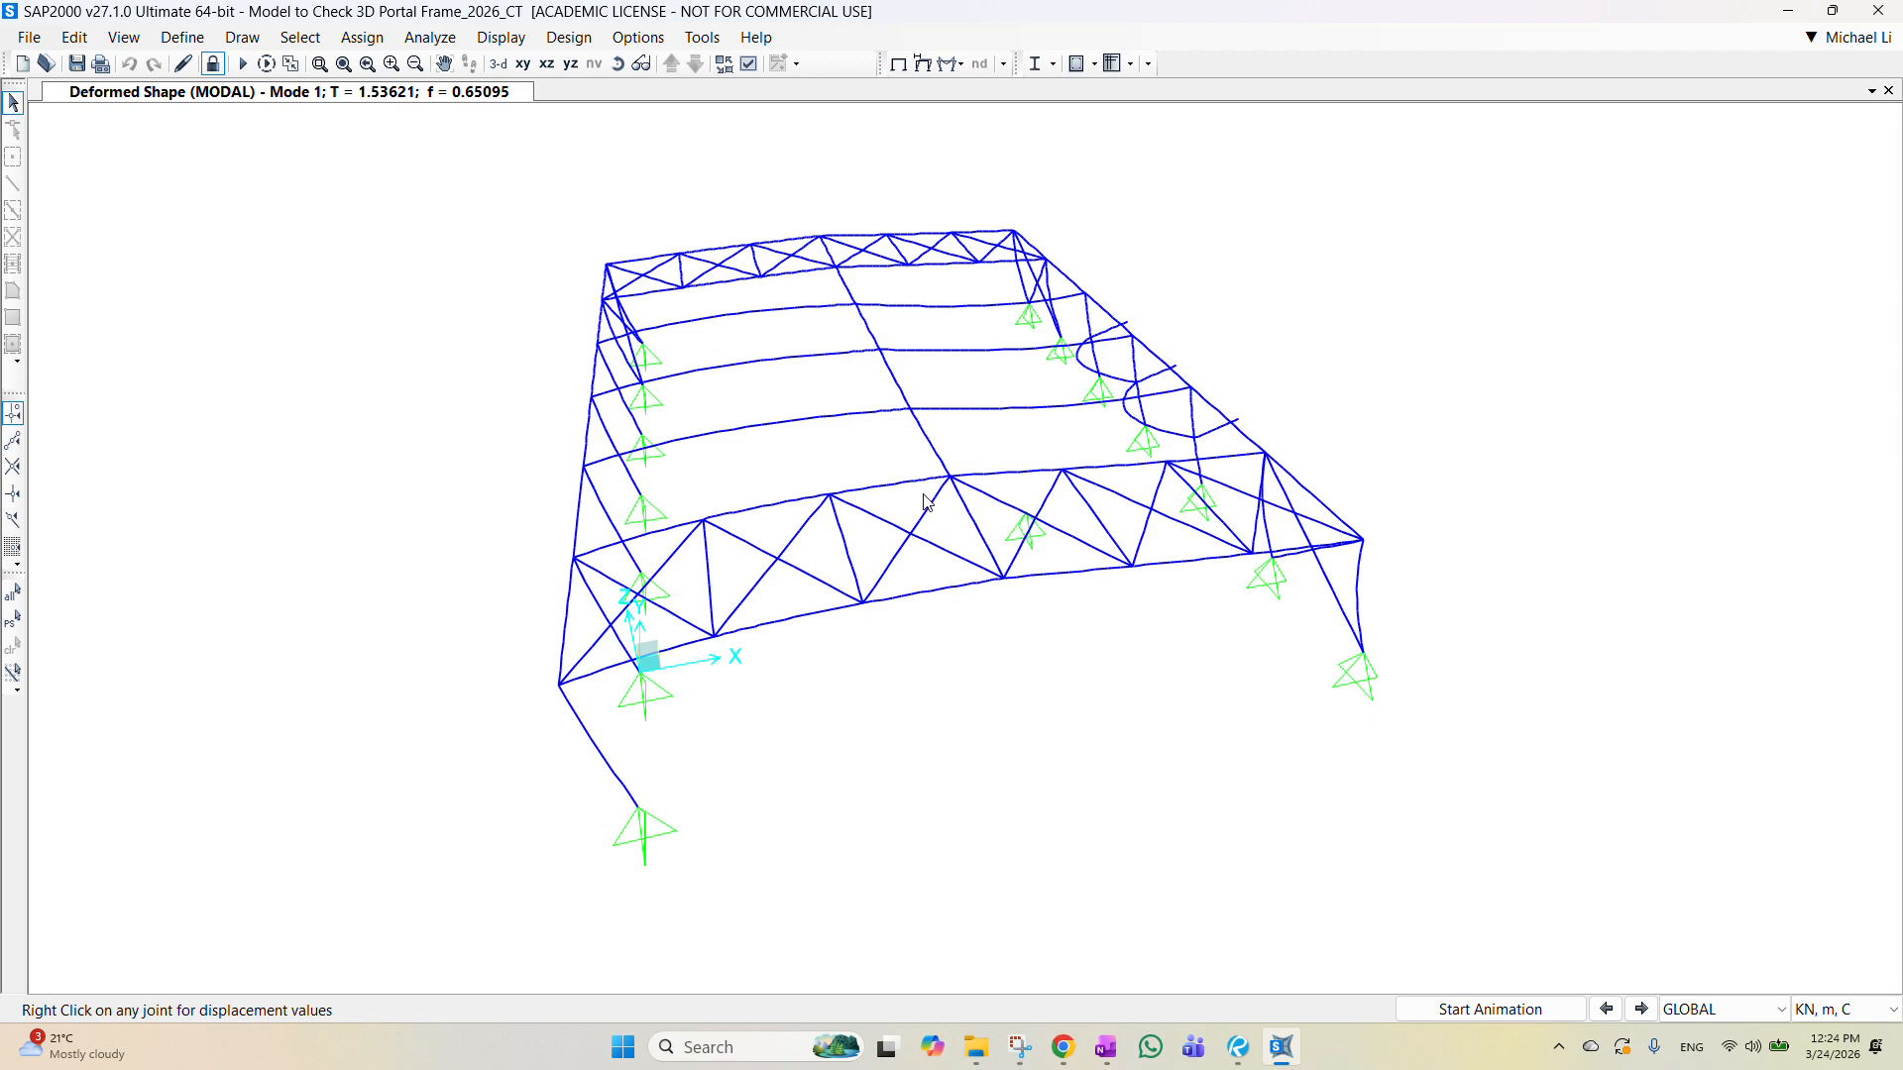
Step: Examine the Mode 2 deformed shape of the frame from several angles for unstable members
click(1640, 1011)
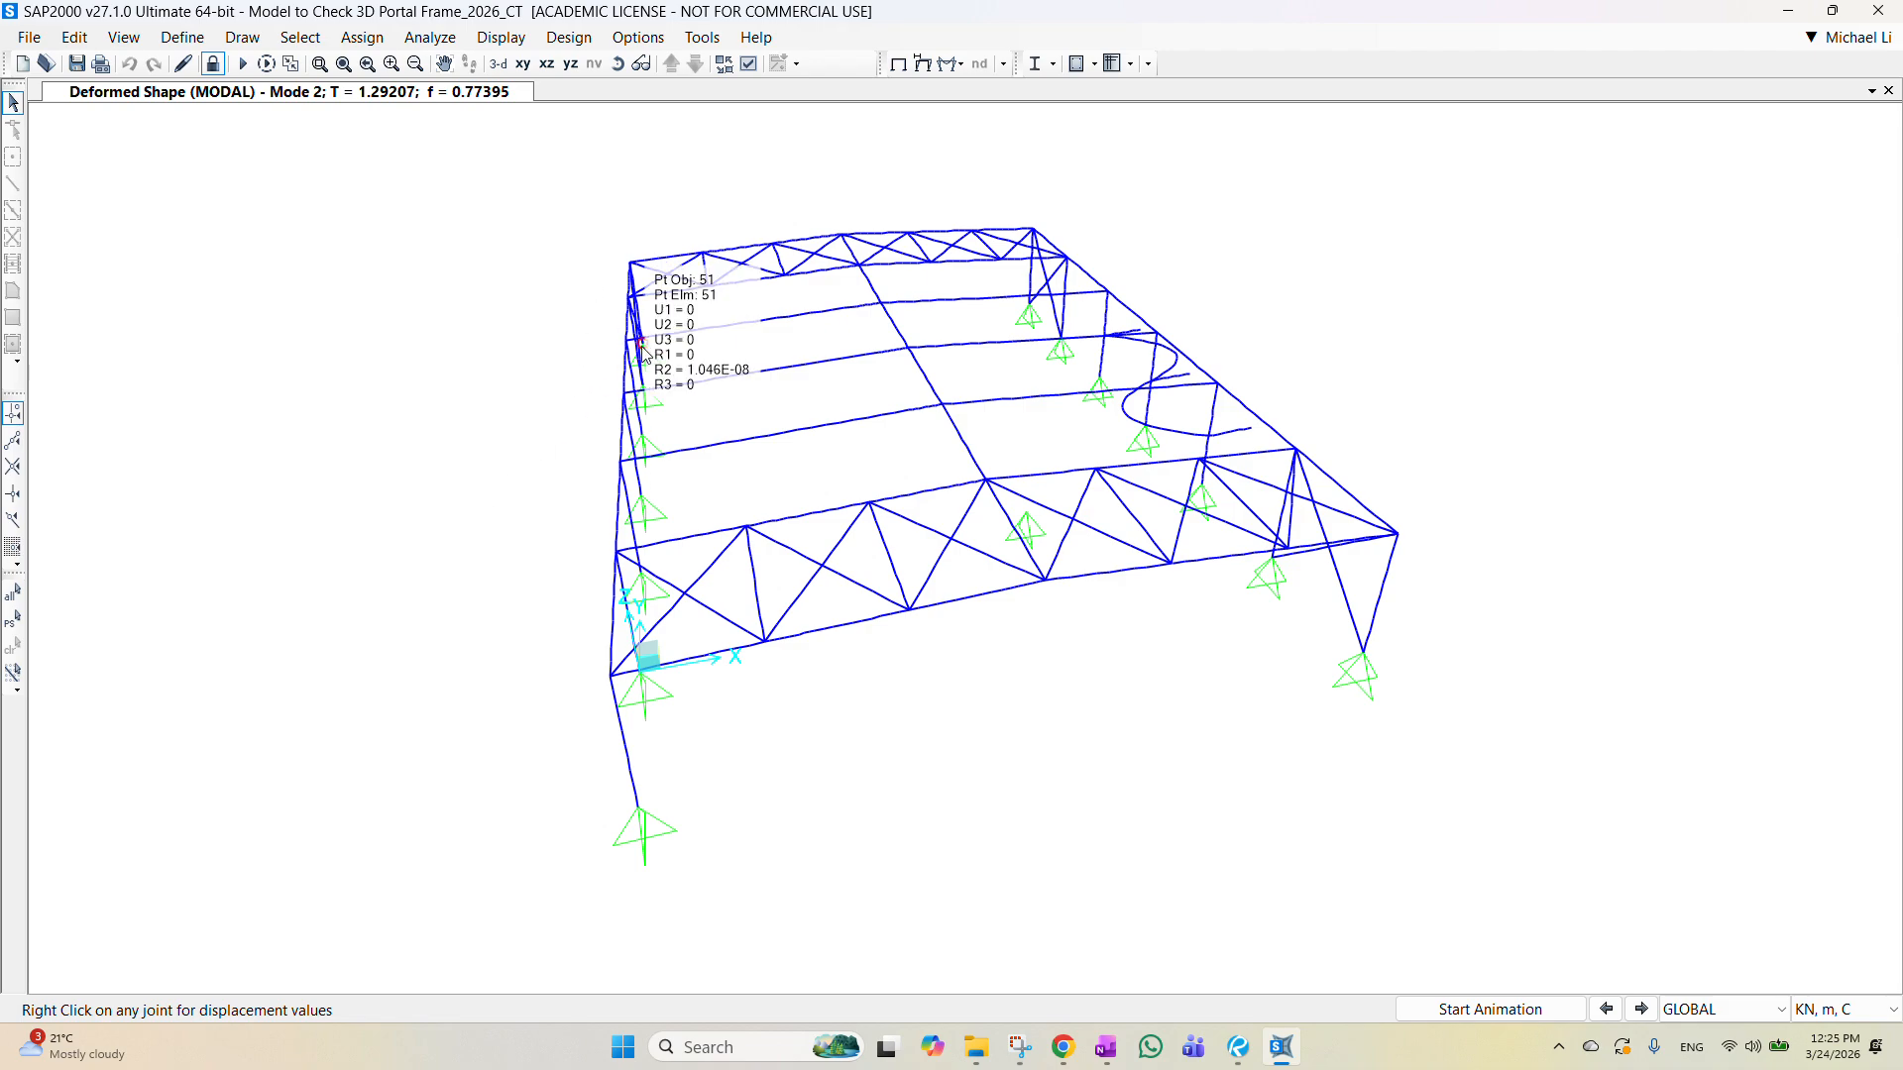
shift+middle_drag(861, 684, 1180, 693)
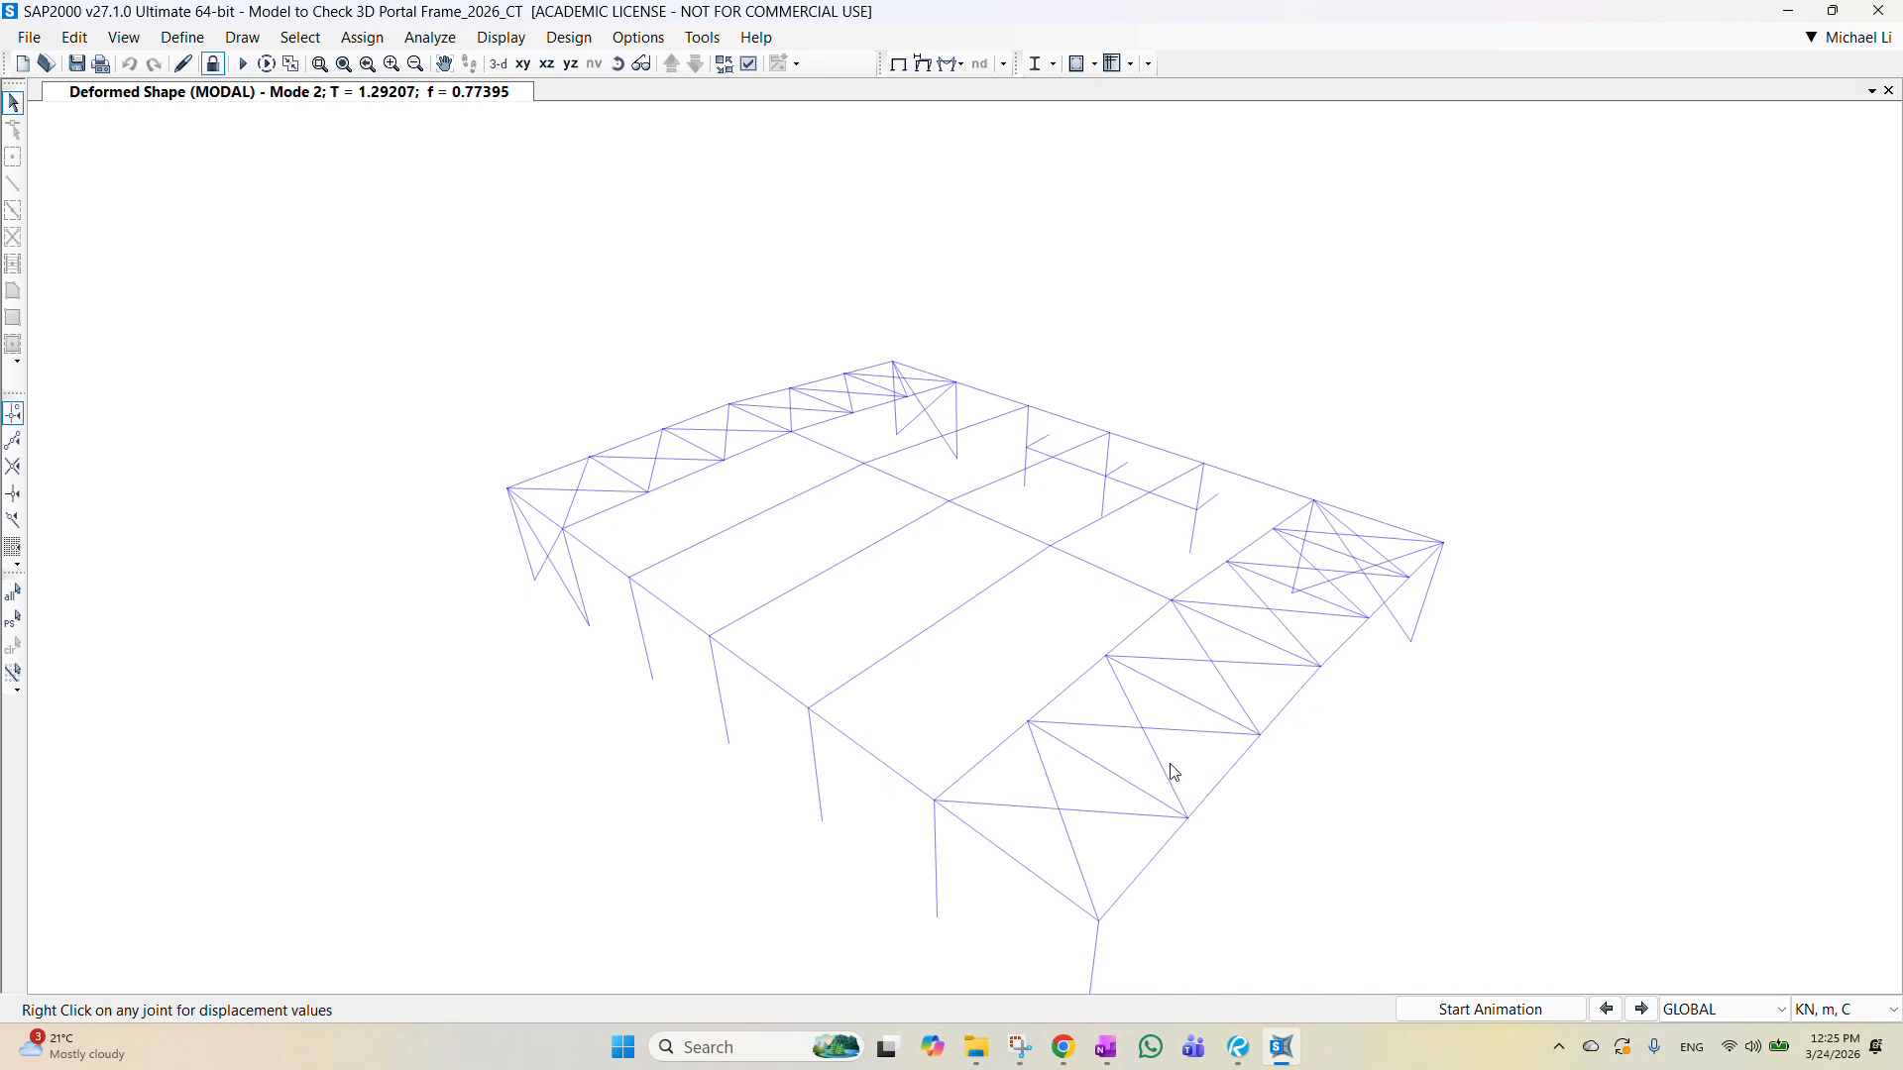
middle_drag(1173, 783, 1125, 629)
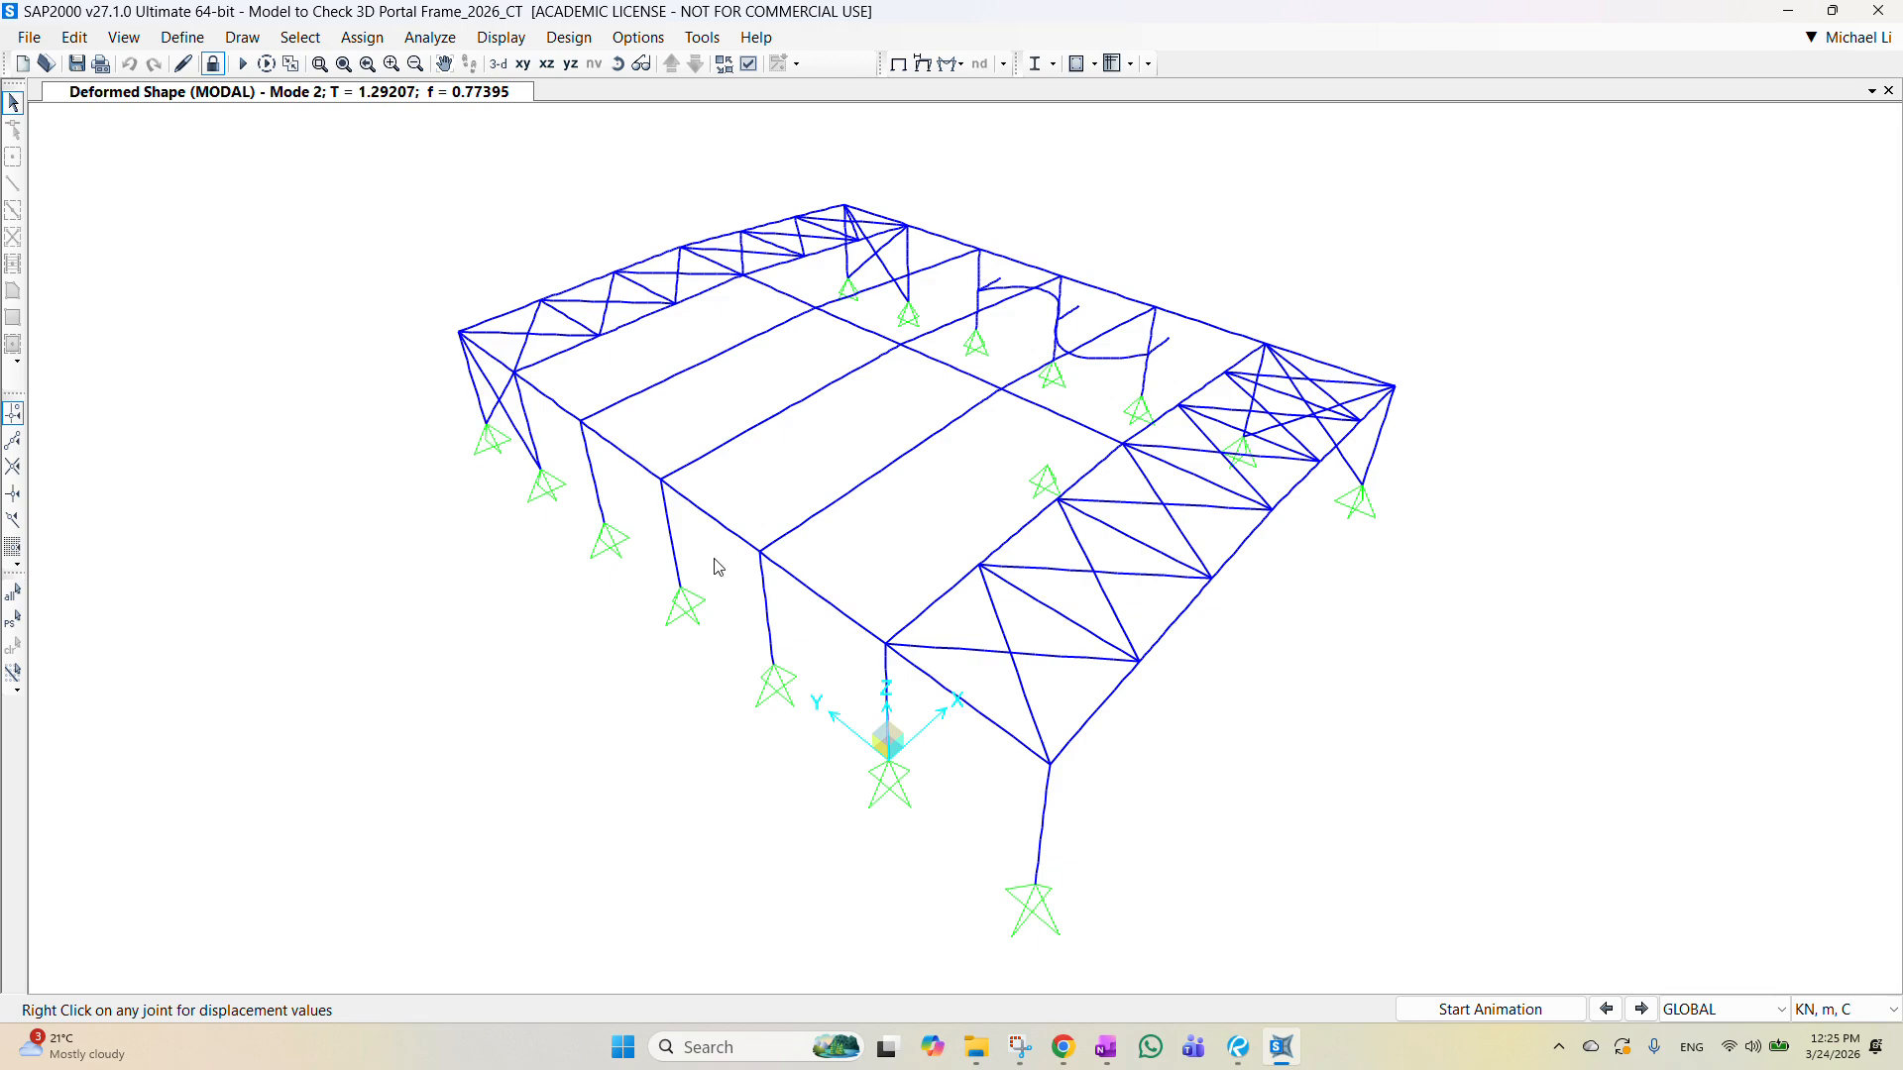
mouse_move(1490, 590)
shift+middle_down()
mouse_move(1372, 629)
mouse_move(1394, 631)
shift+middle_up()
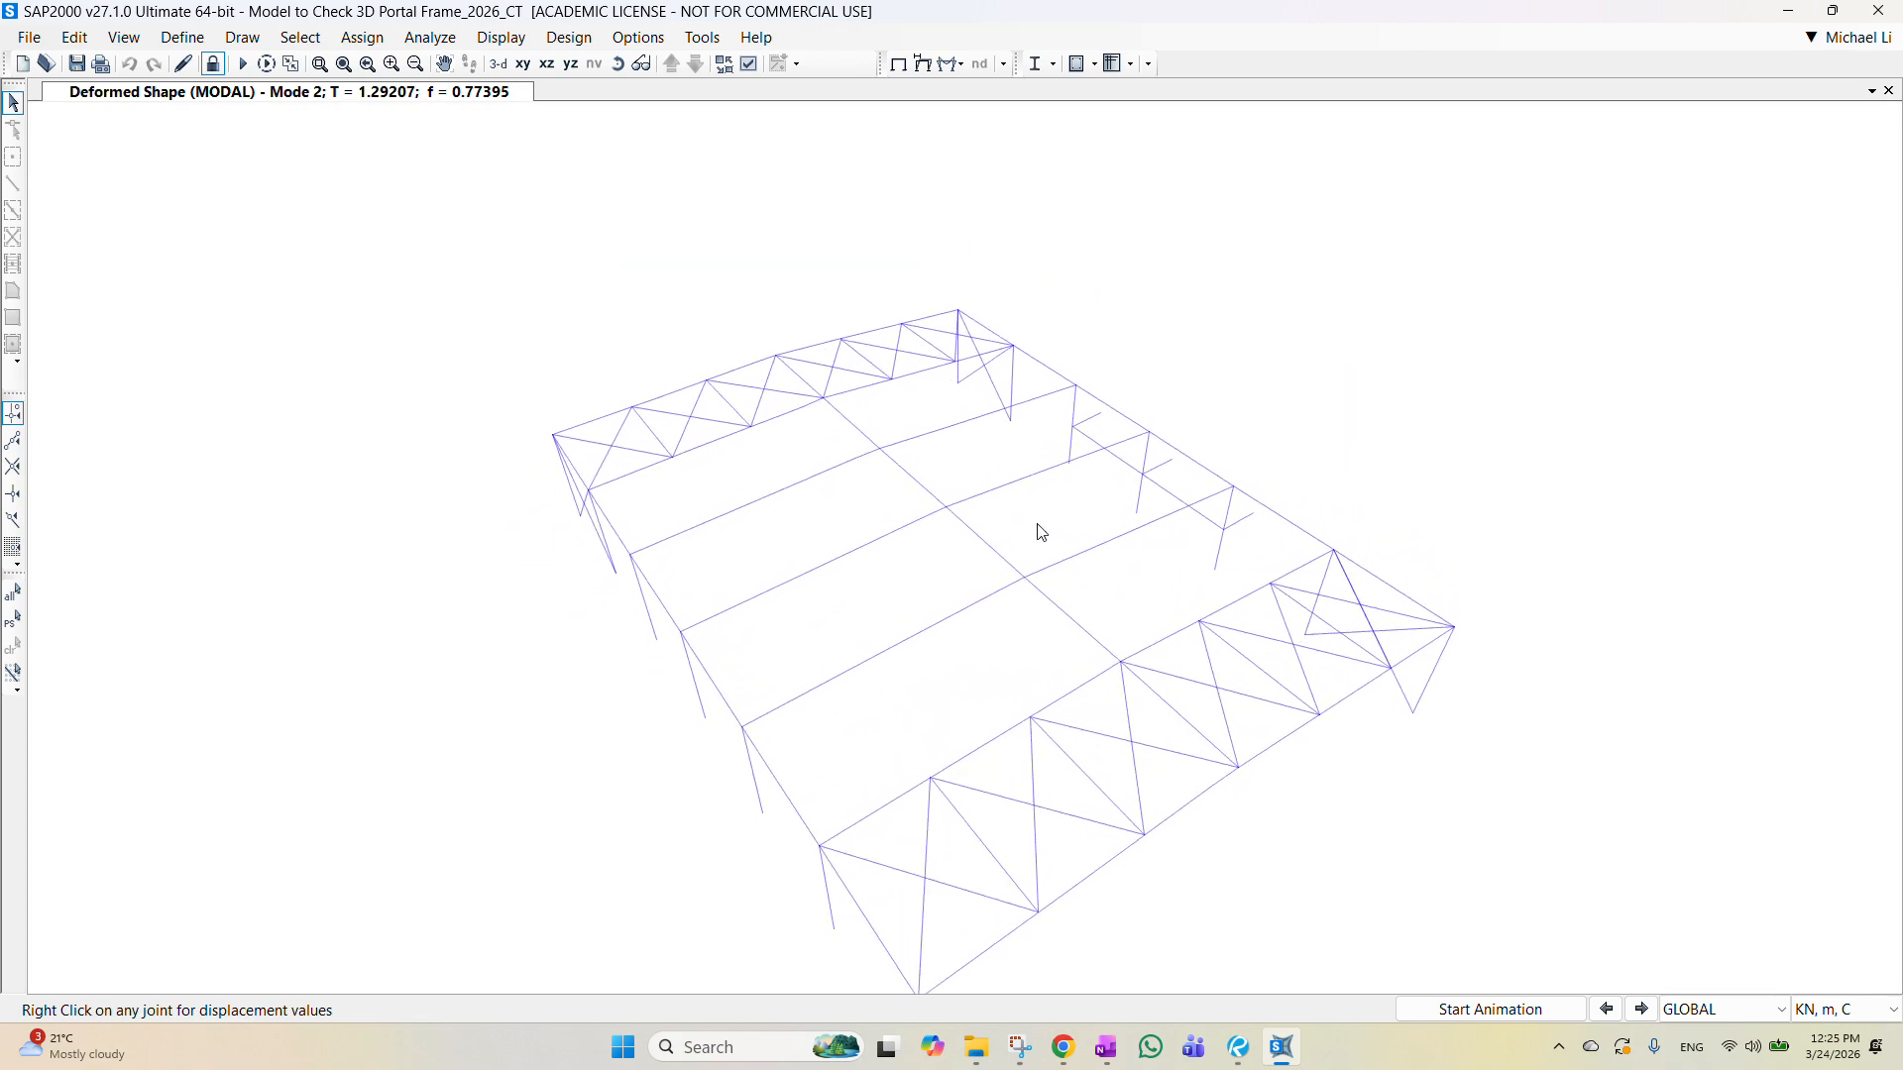
middle_drag(1044, 546, 1023, 467)
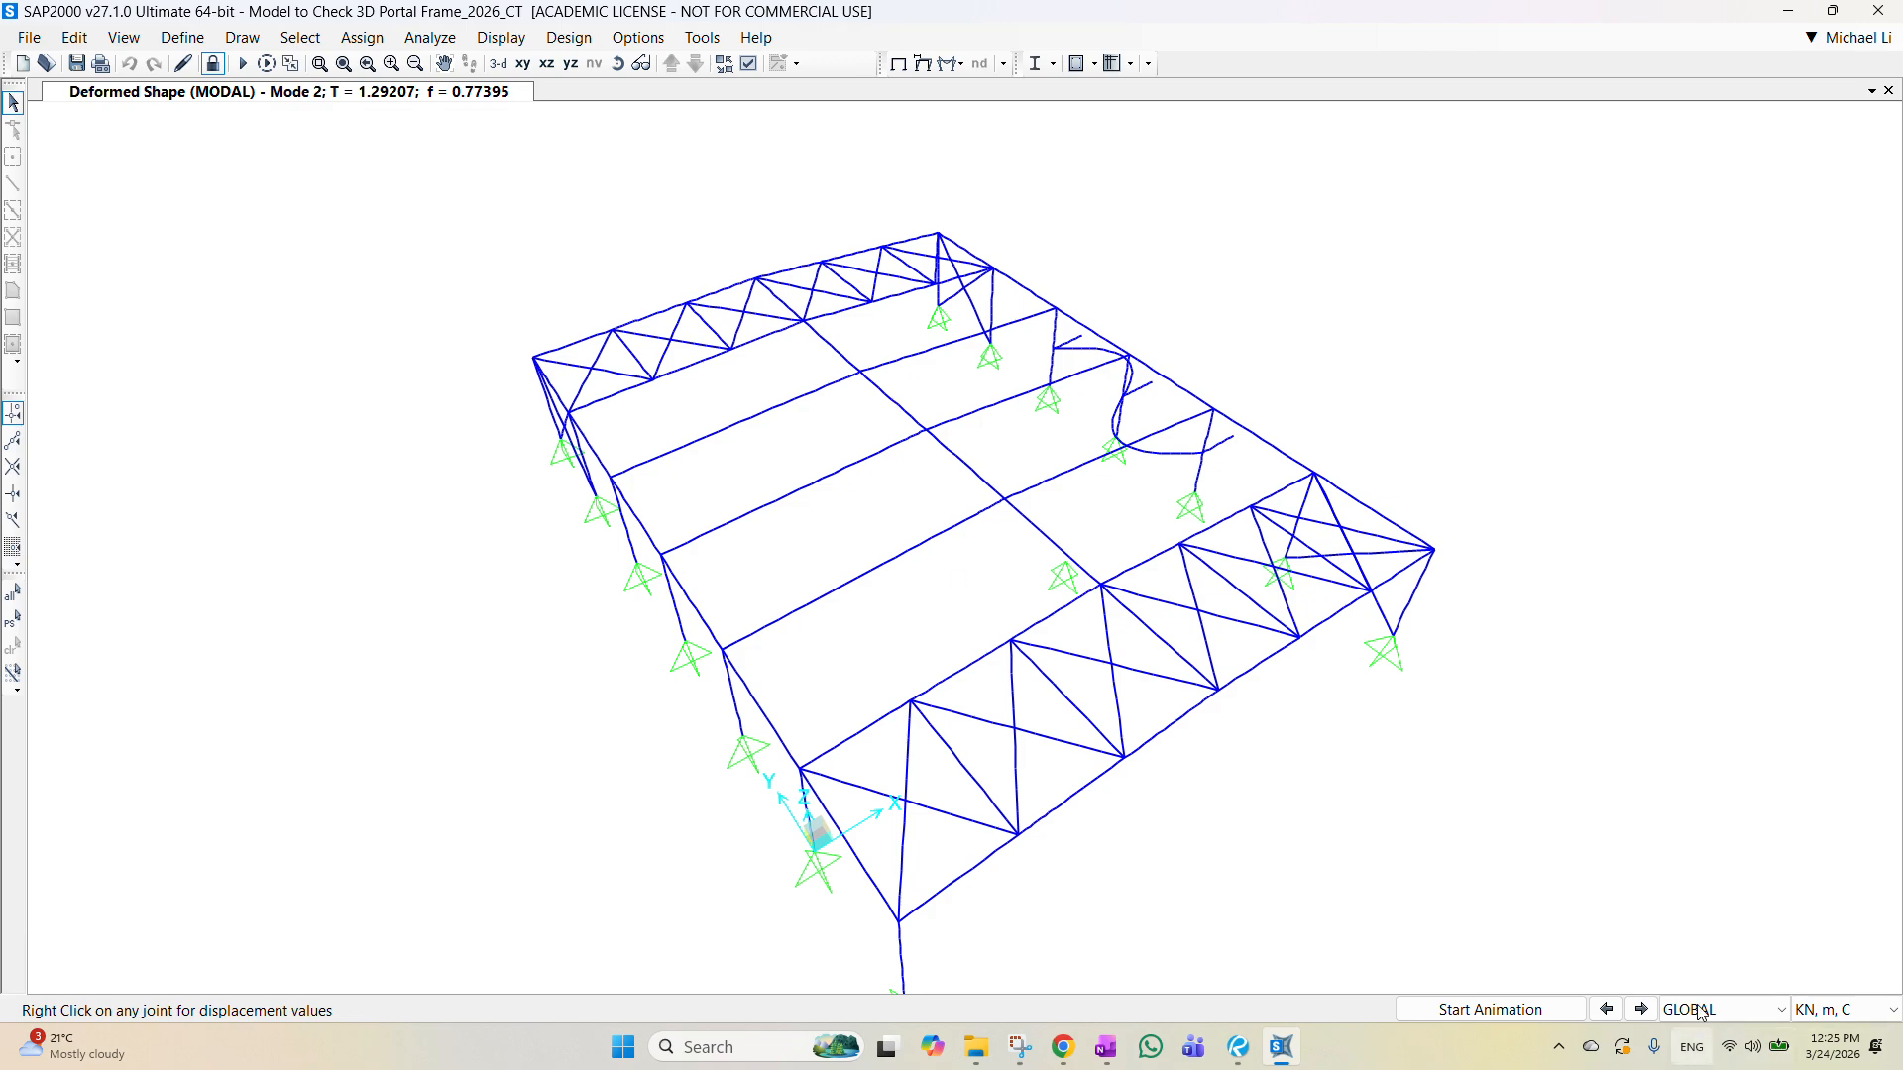
click(1640, 1009)
key(super+shift+s)
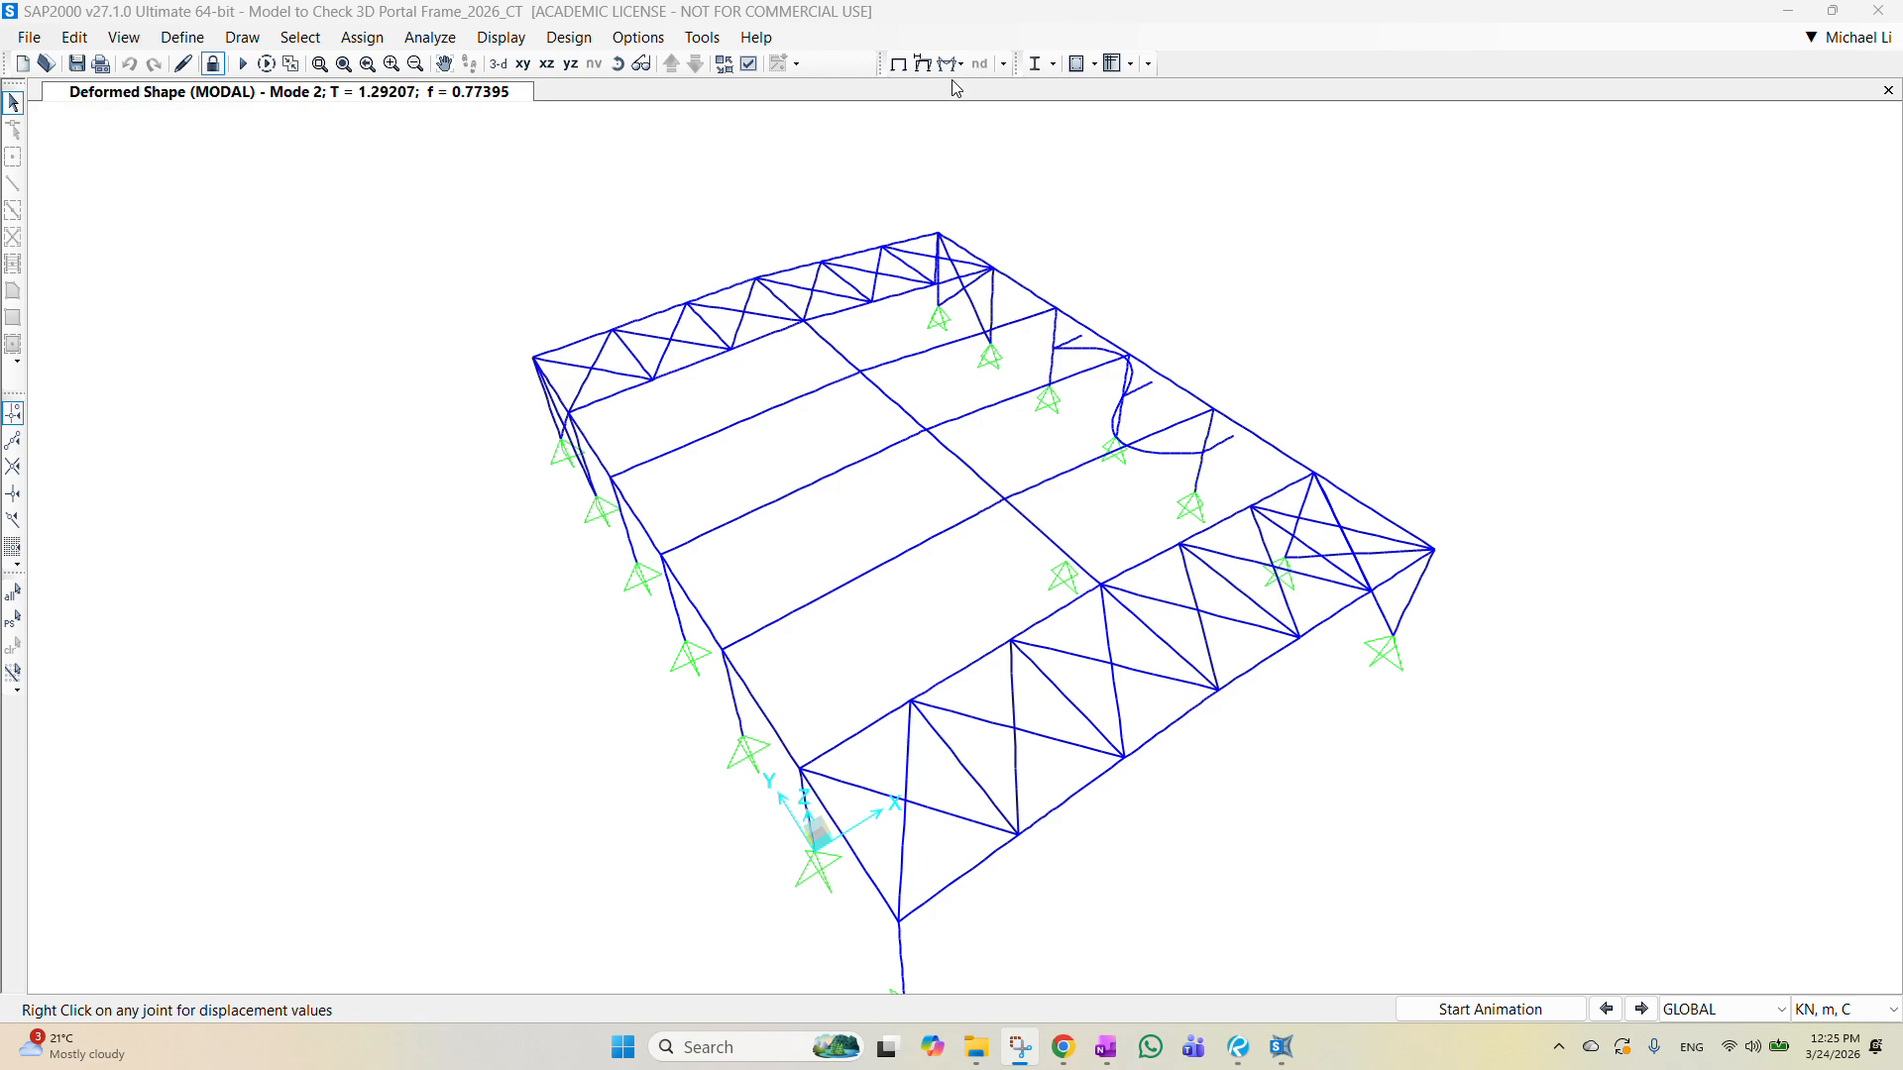
click(929, 17)
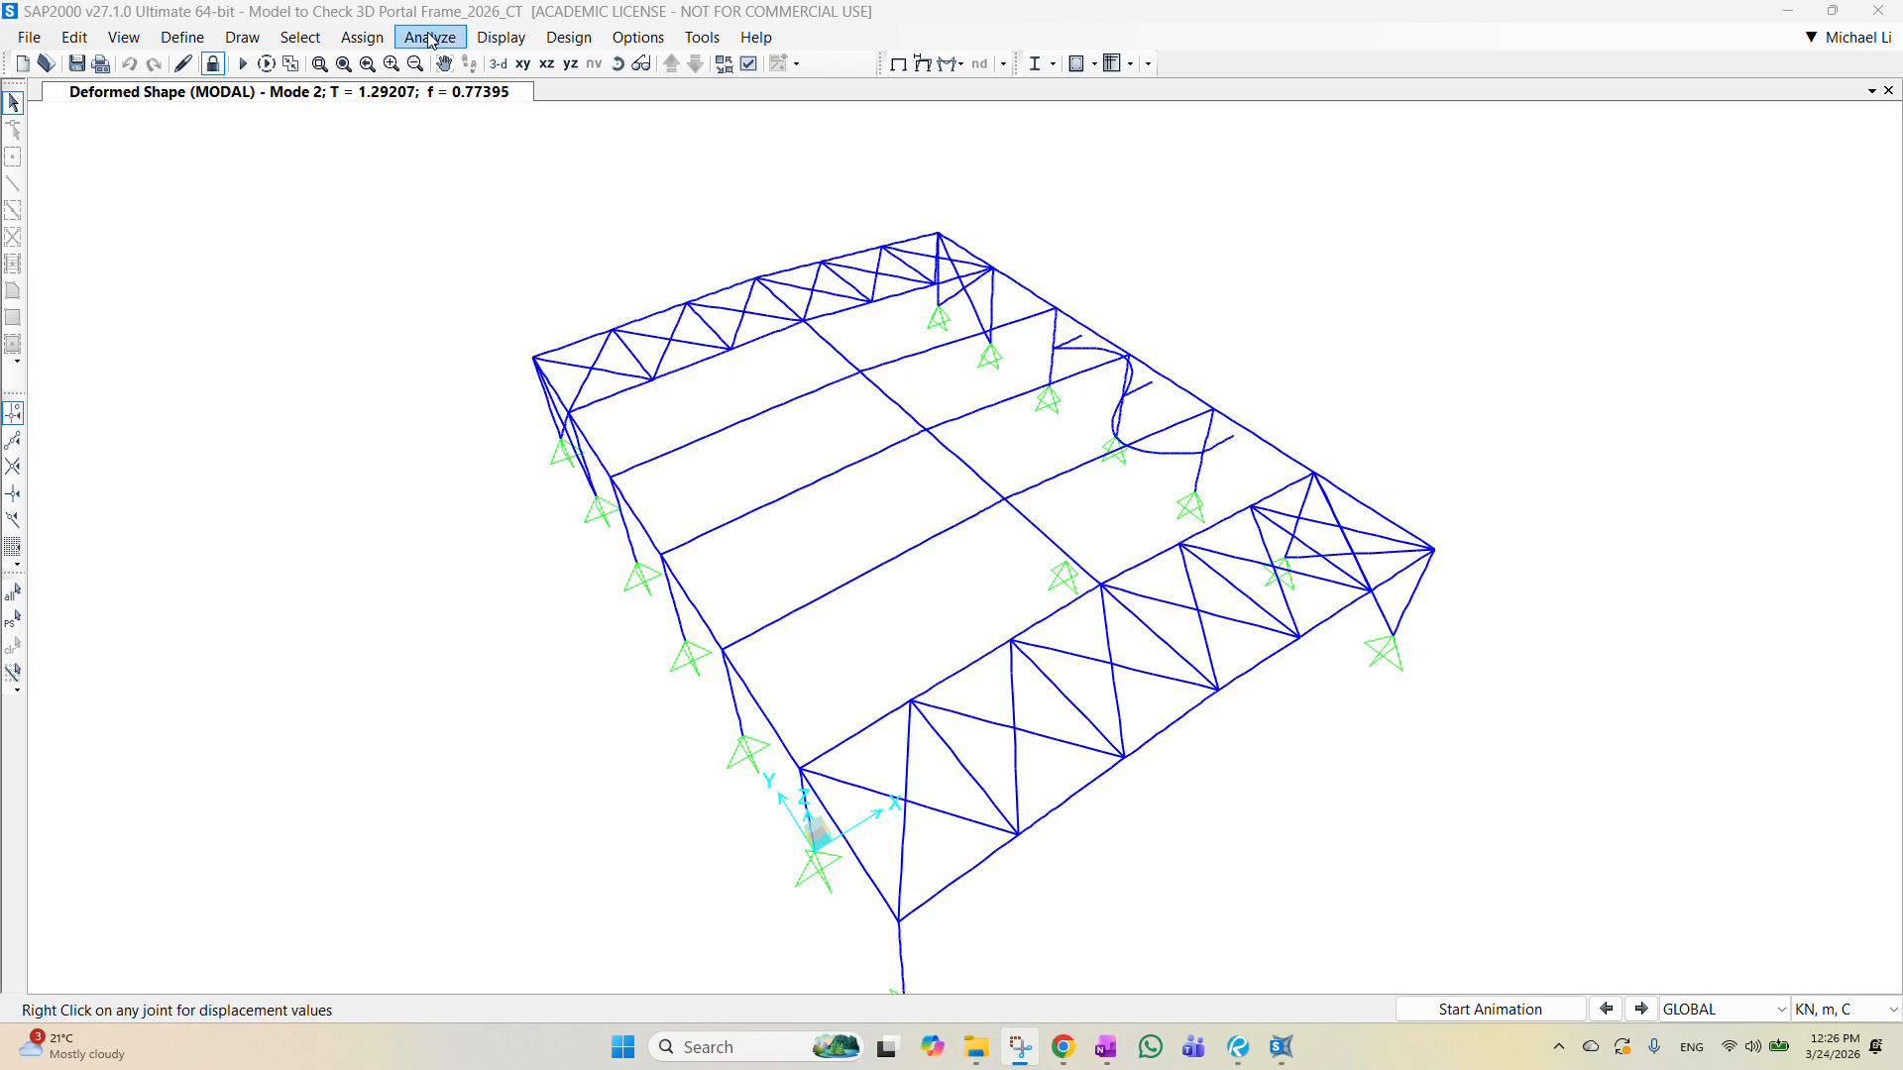
click(569, 37)
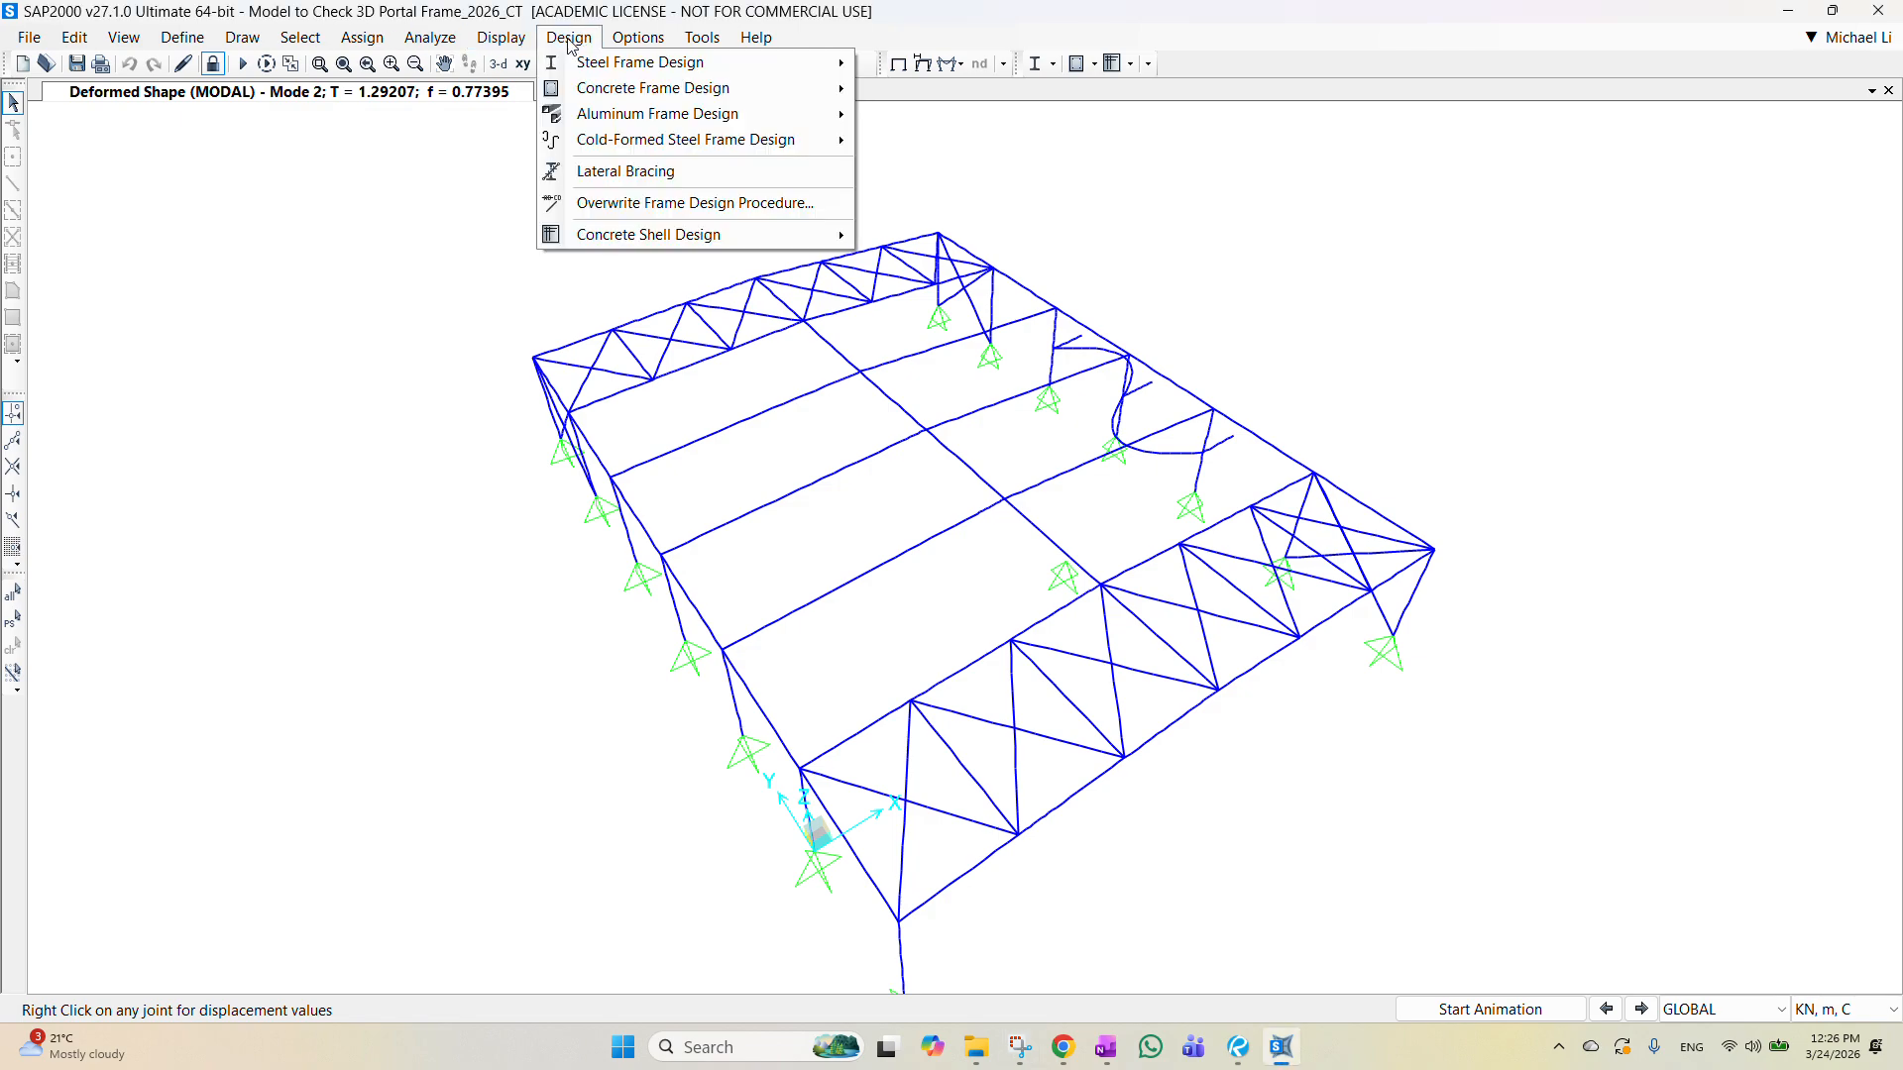
Step: Run the steel frame design check of the structure and review the colour-coded member utilisation
mouse_move(626, 67)
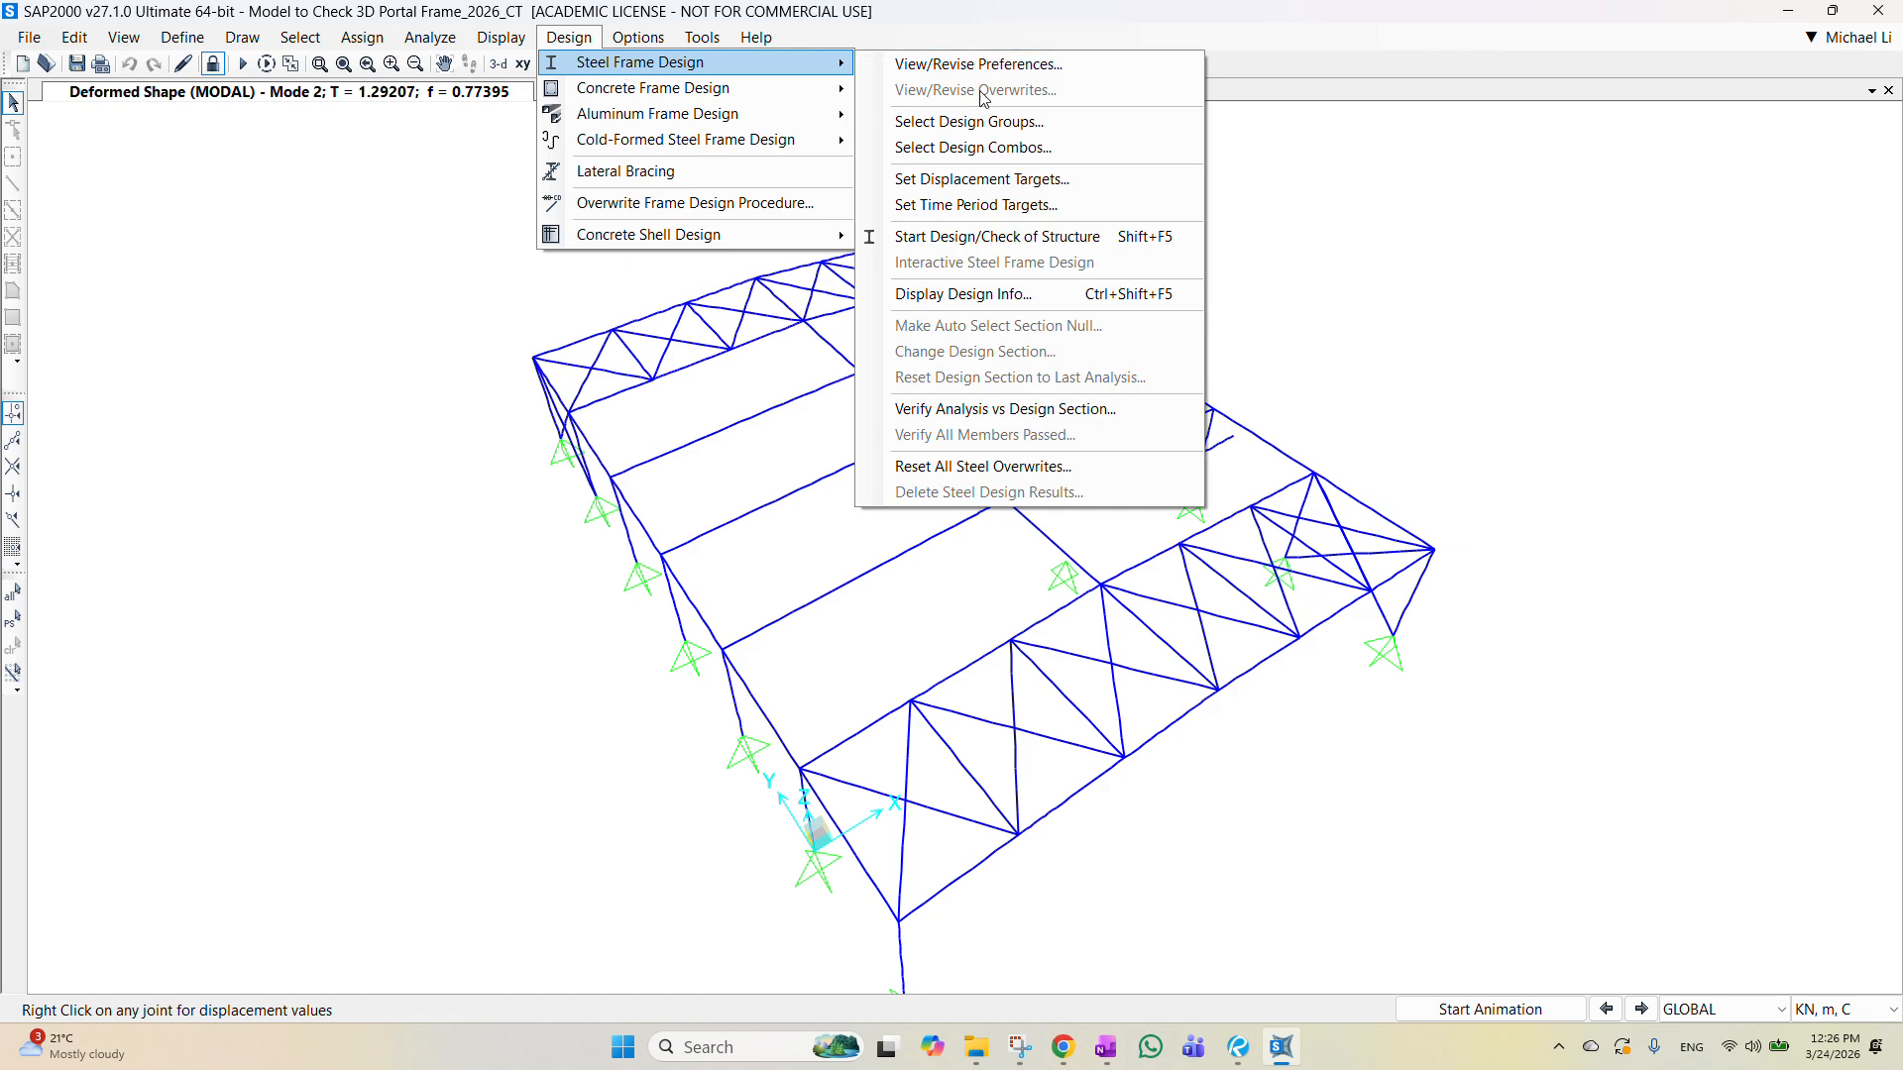
click(963, 242)
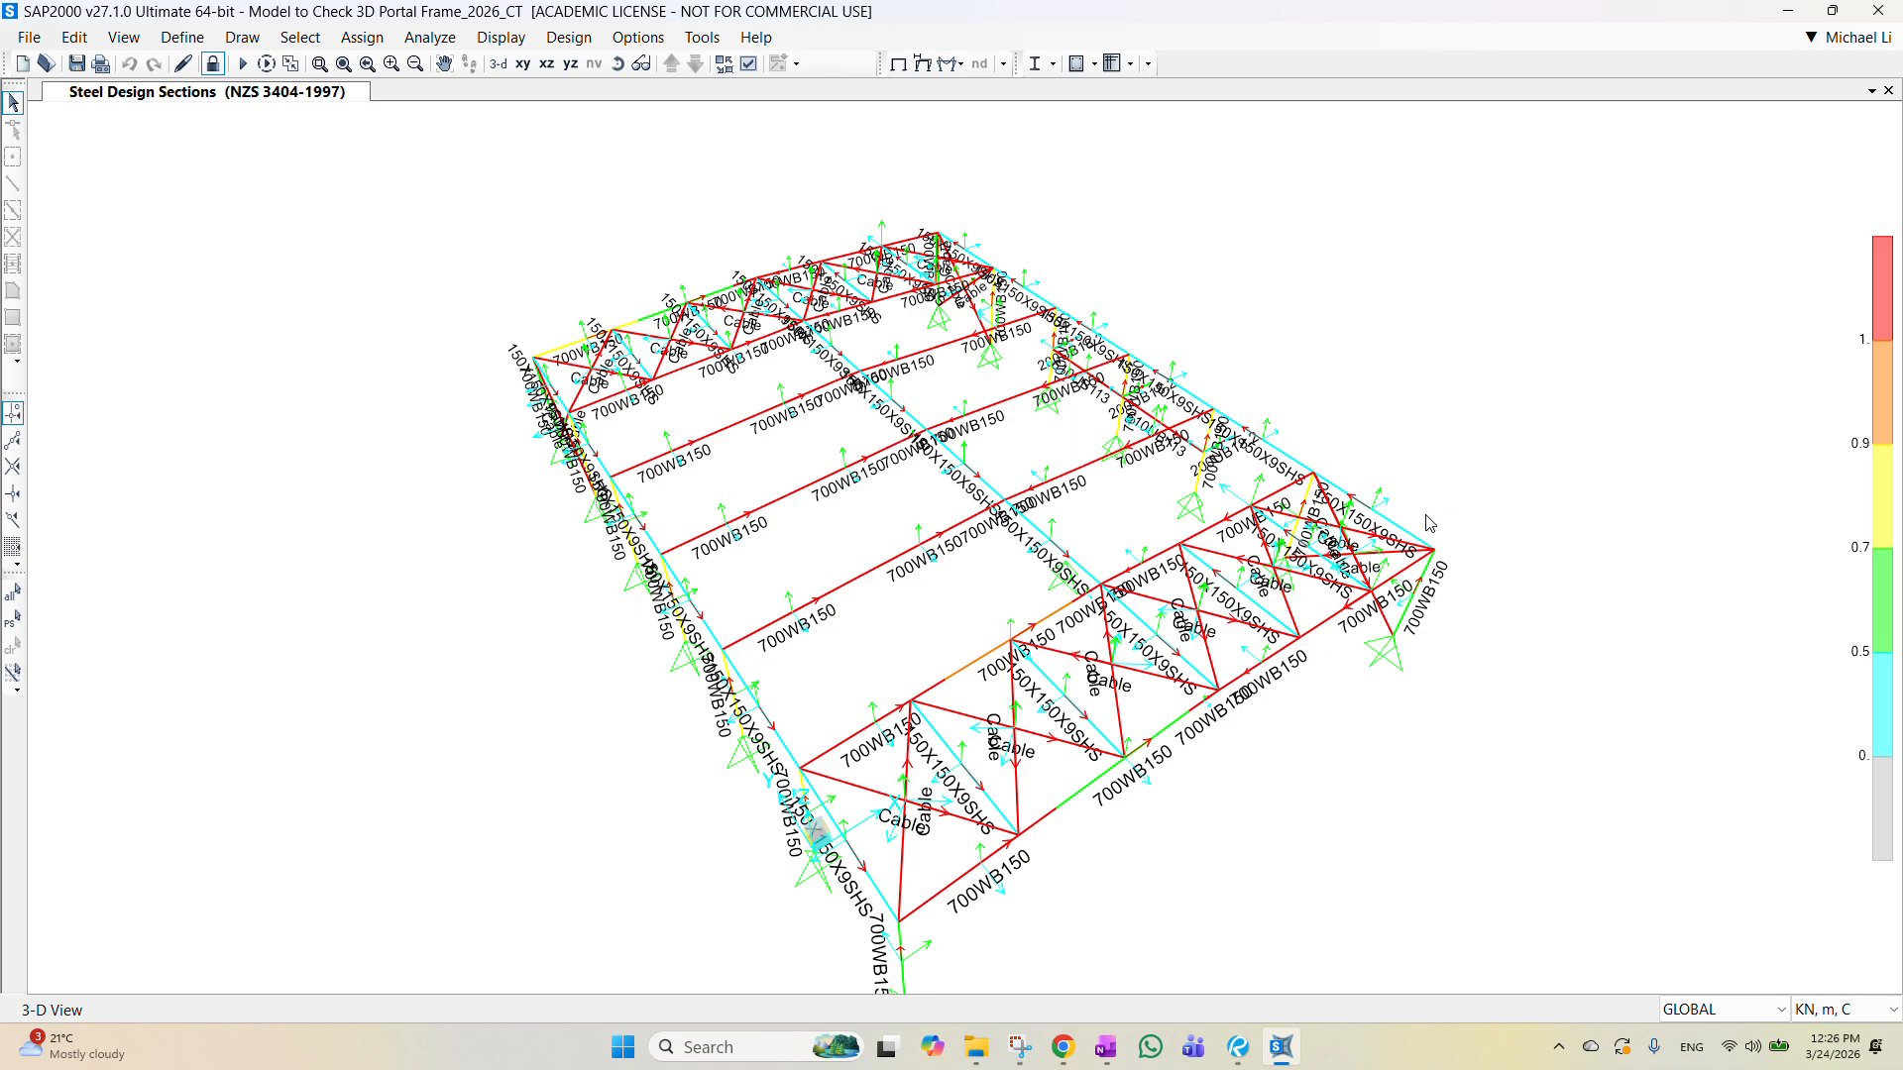
middle_drag(1181, 679, 1139, 597)
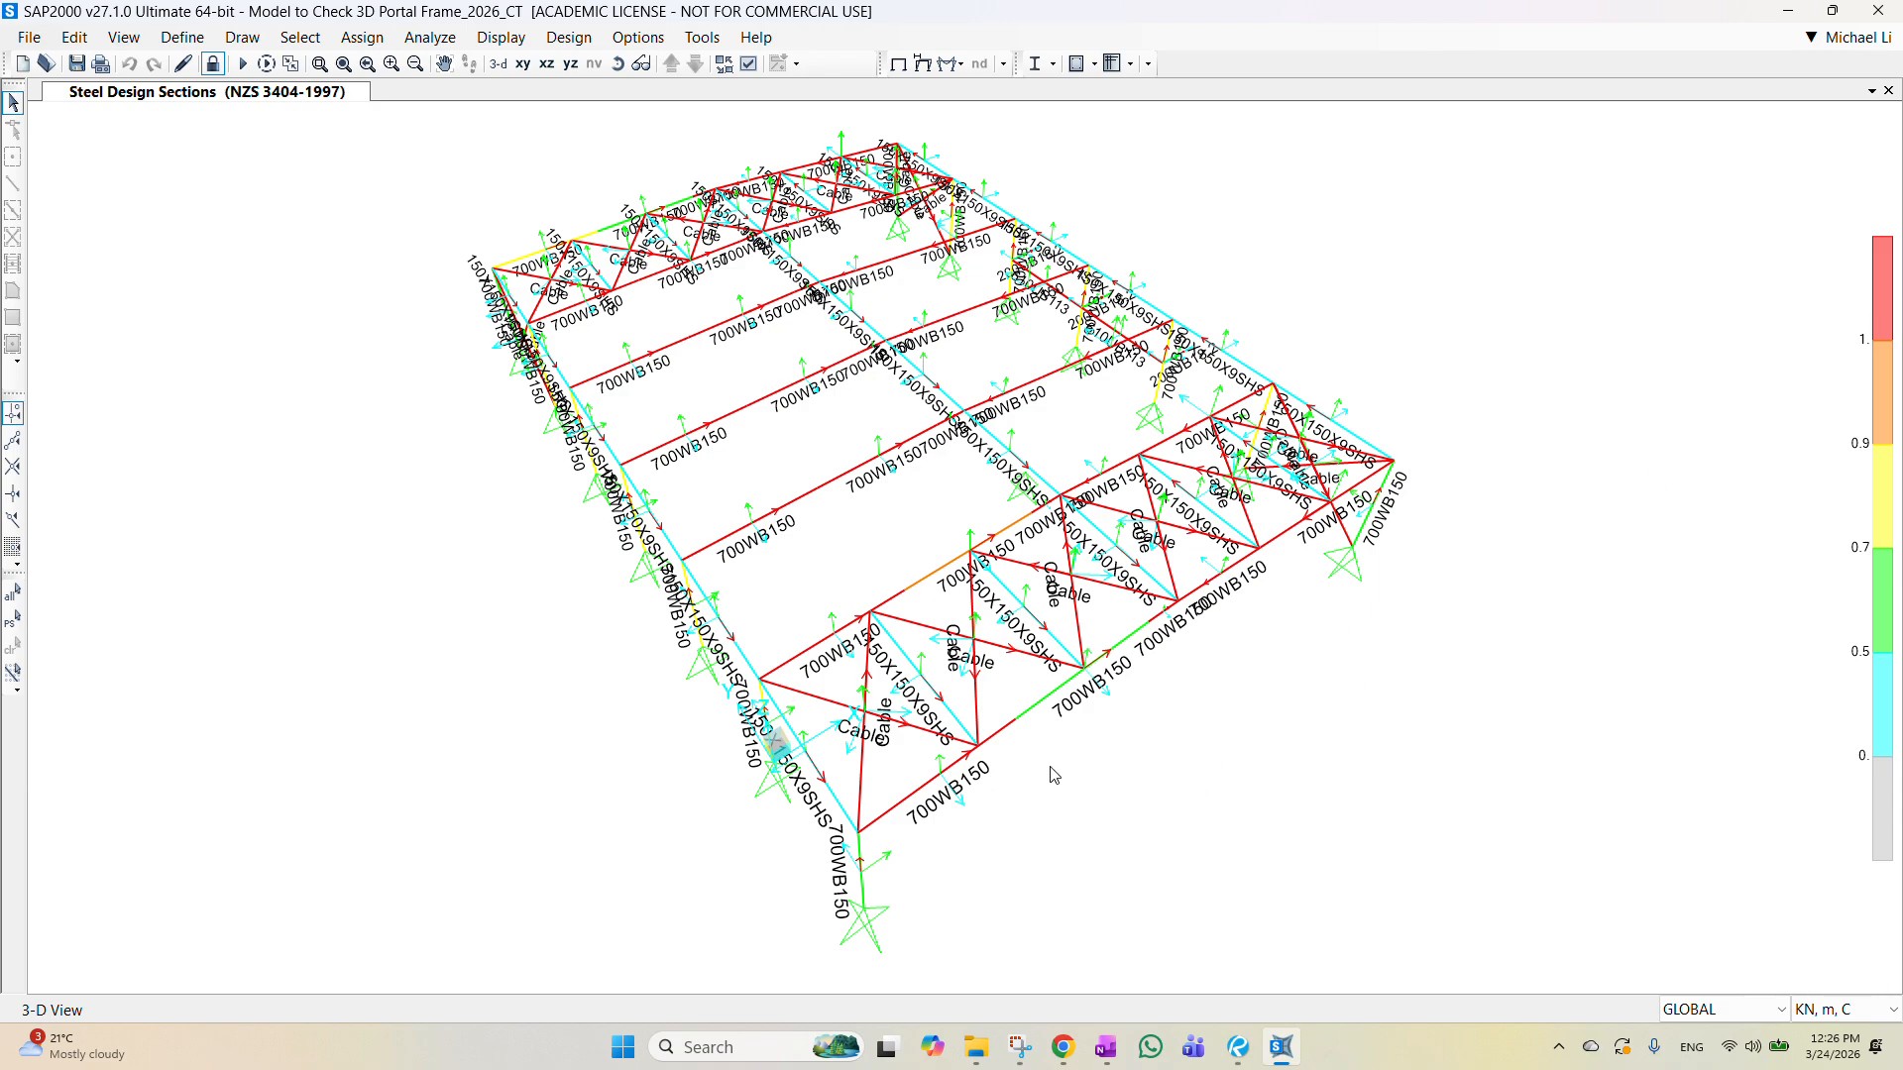
middle_drag(729, 311, 523, 370)
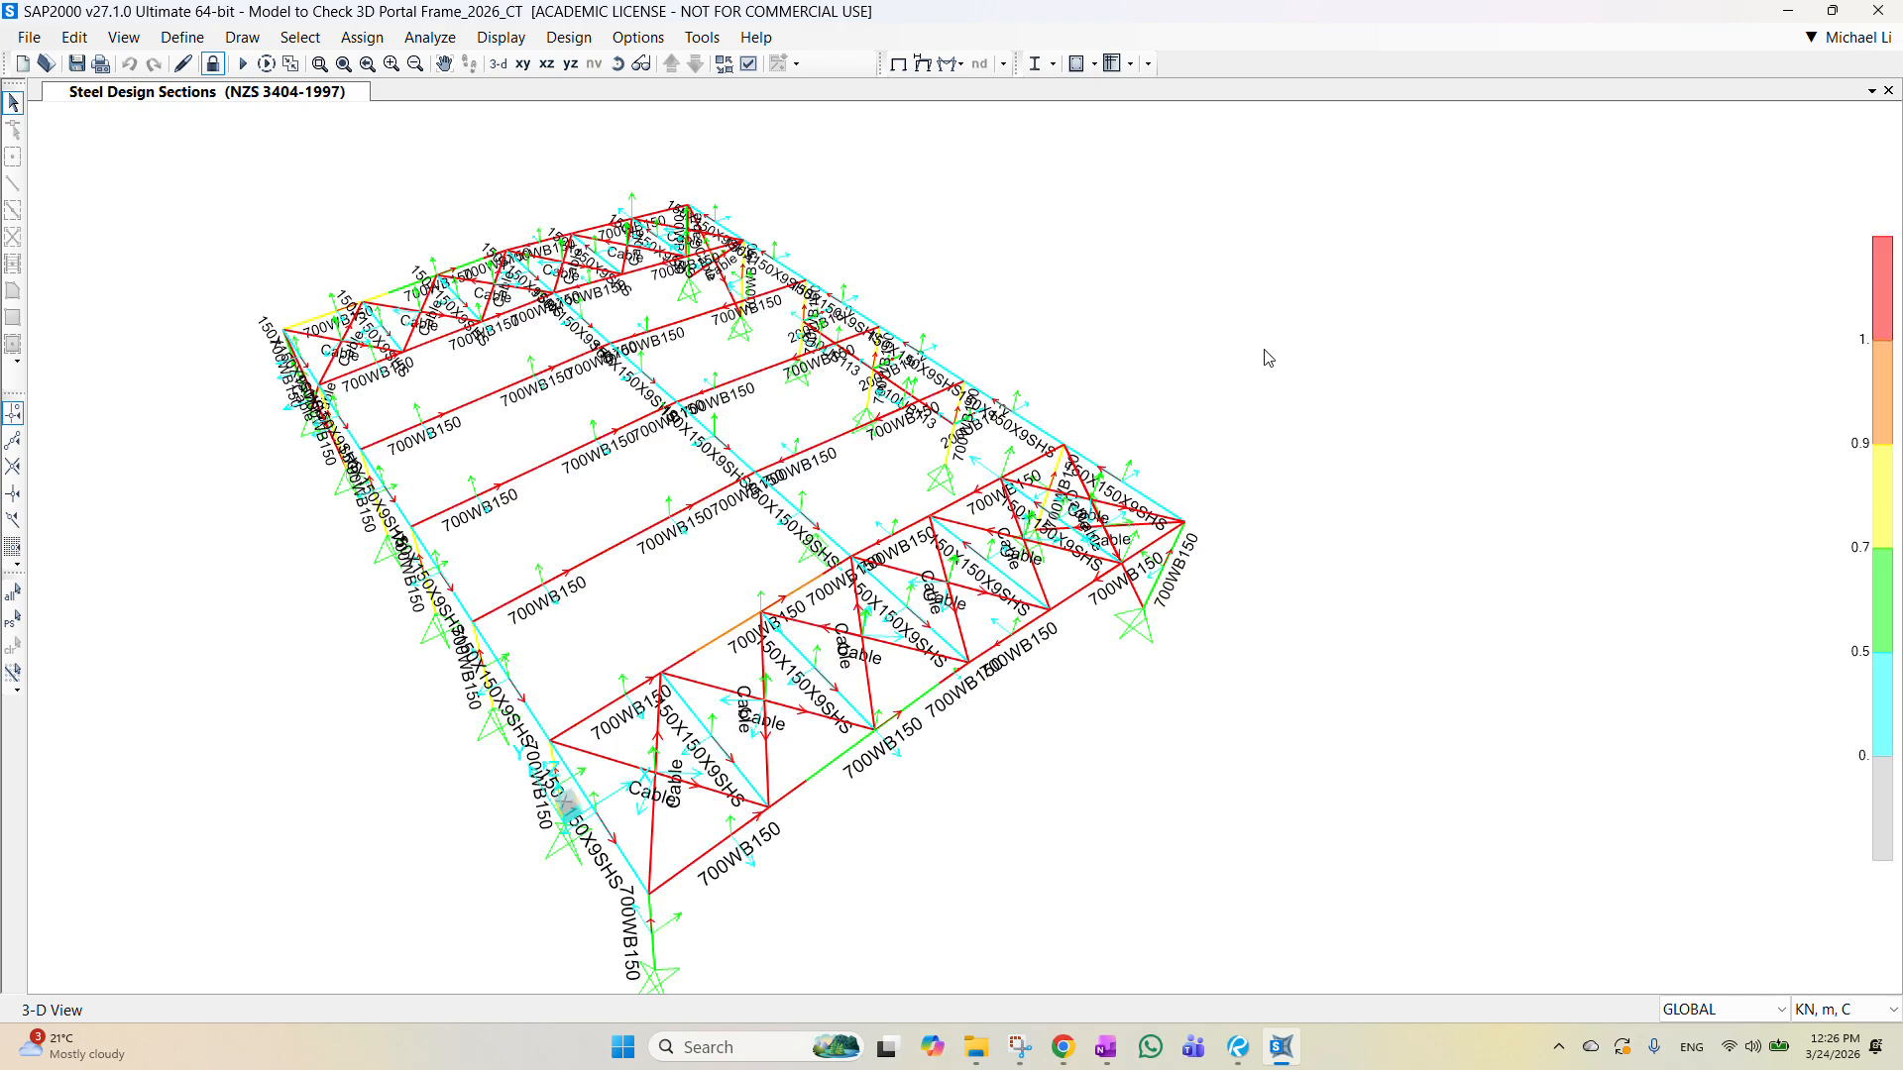
Step: Display the frame force diagram of Moment 3-3 for the ENVE combination as a filled diagram
click(501, 38)
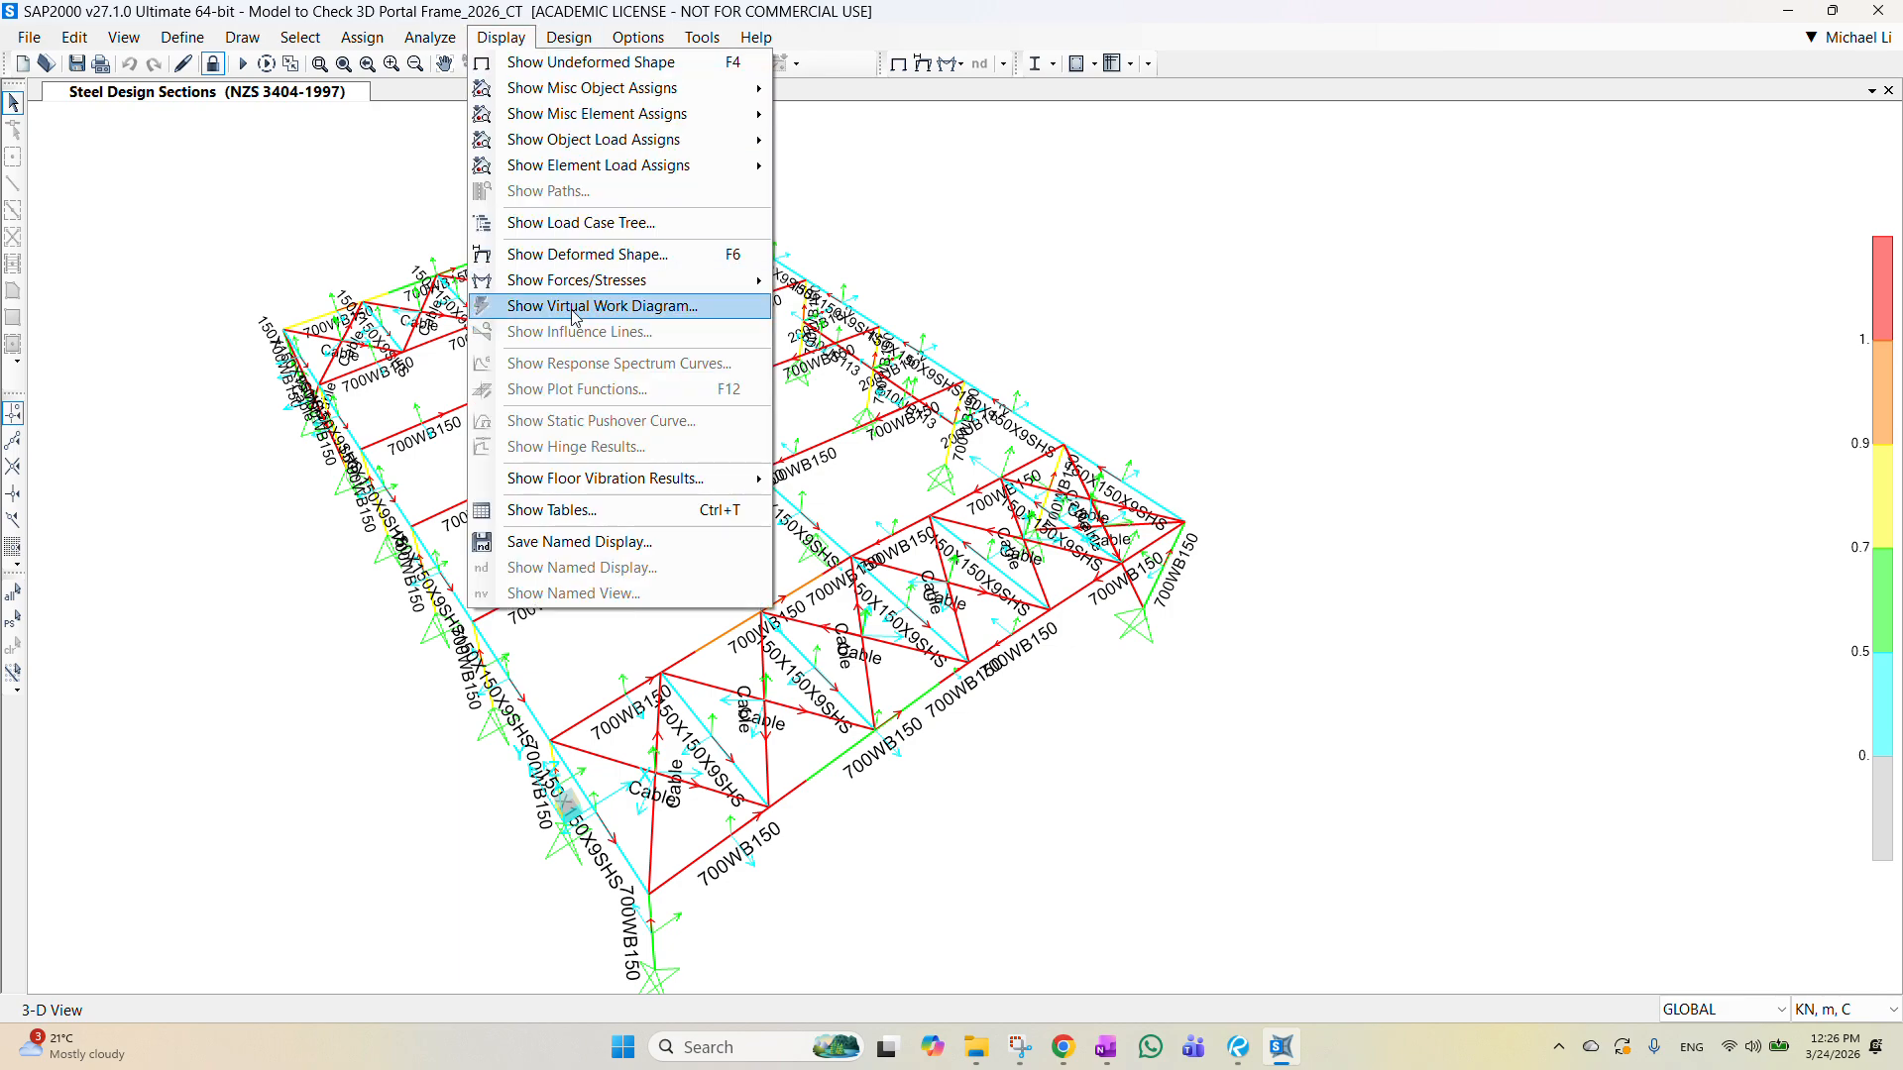
mouse_move(639, 285)
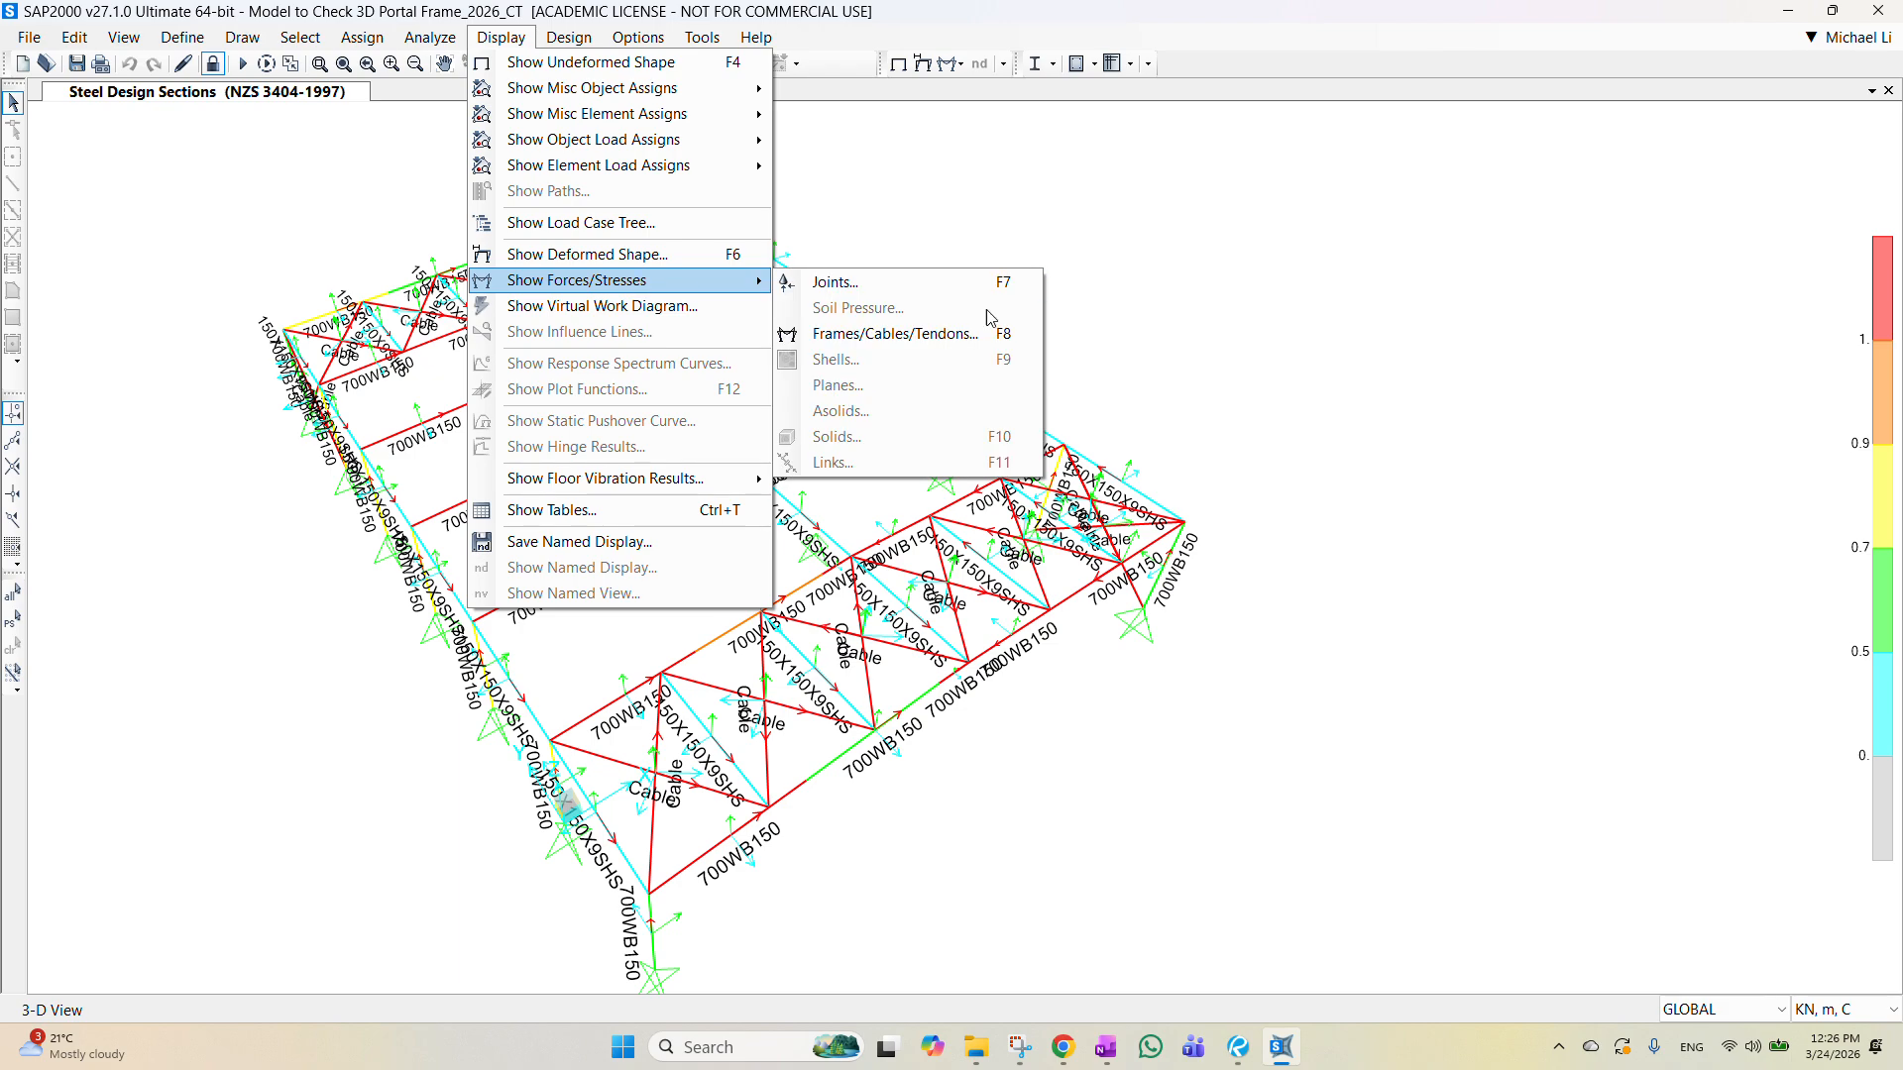
click(904, 335)
drag(1004, 190, 1560, 231)
click(1584, 266)
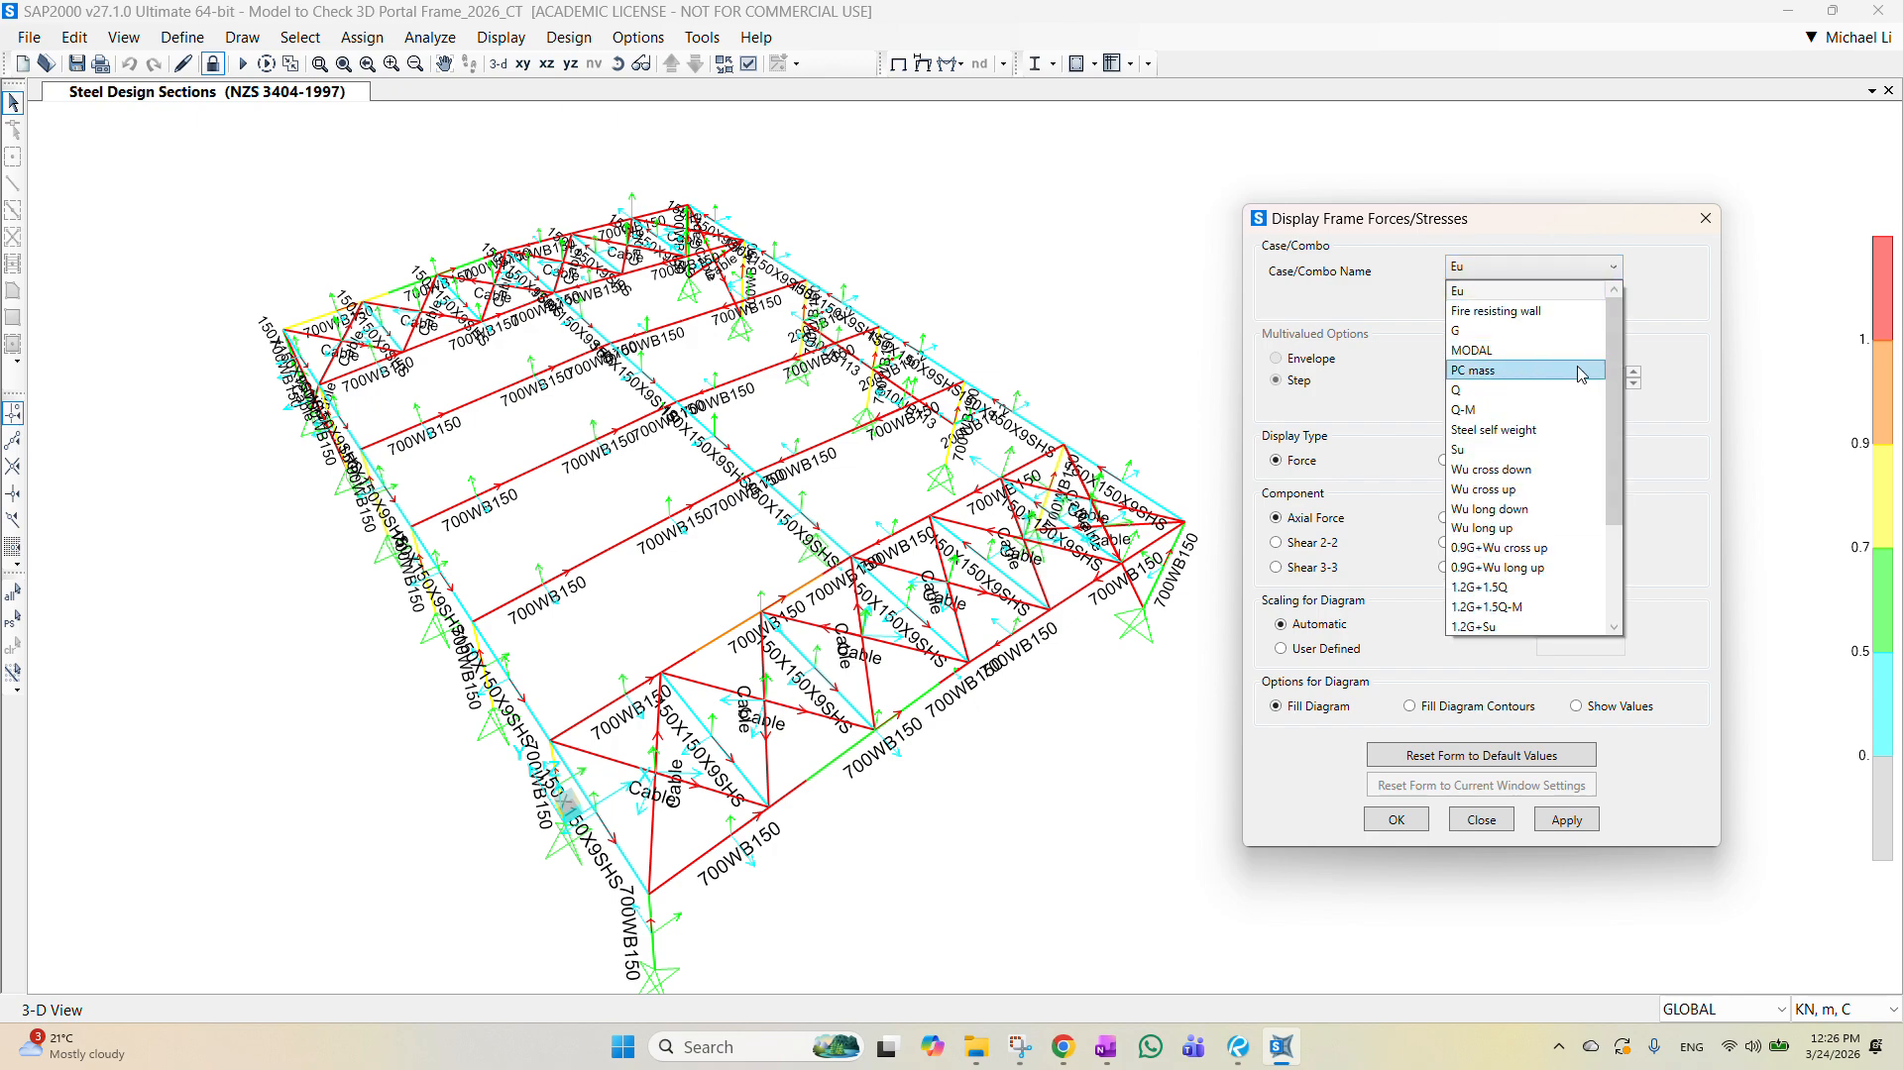
scroll(1582, 374, down, 1)
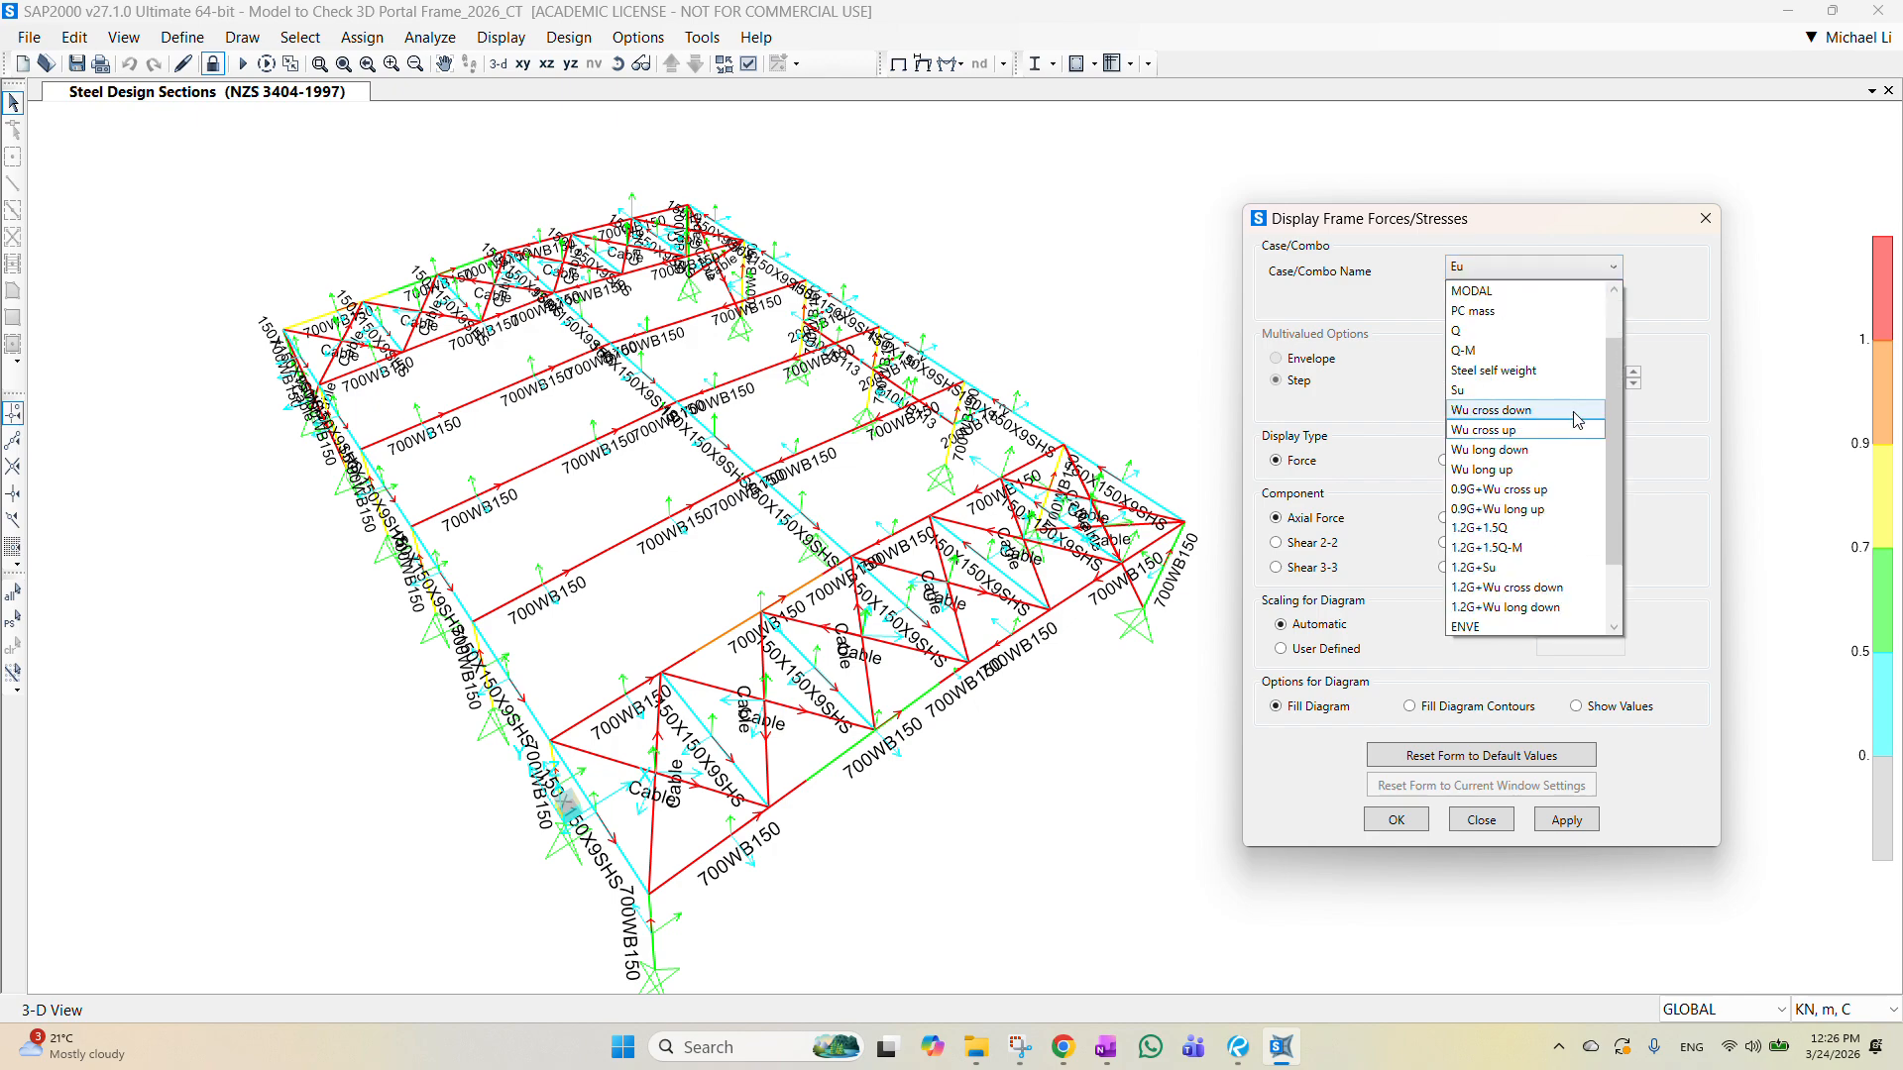
scroll(1577, 420, down, 2)
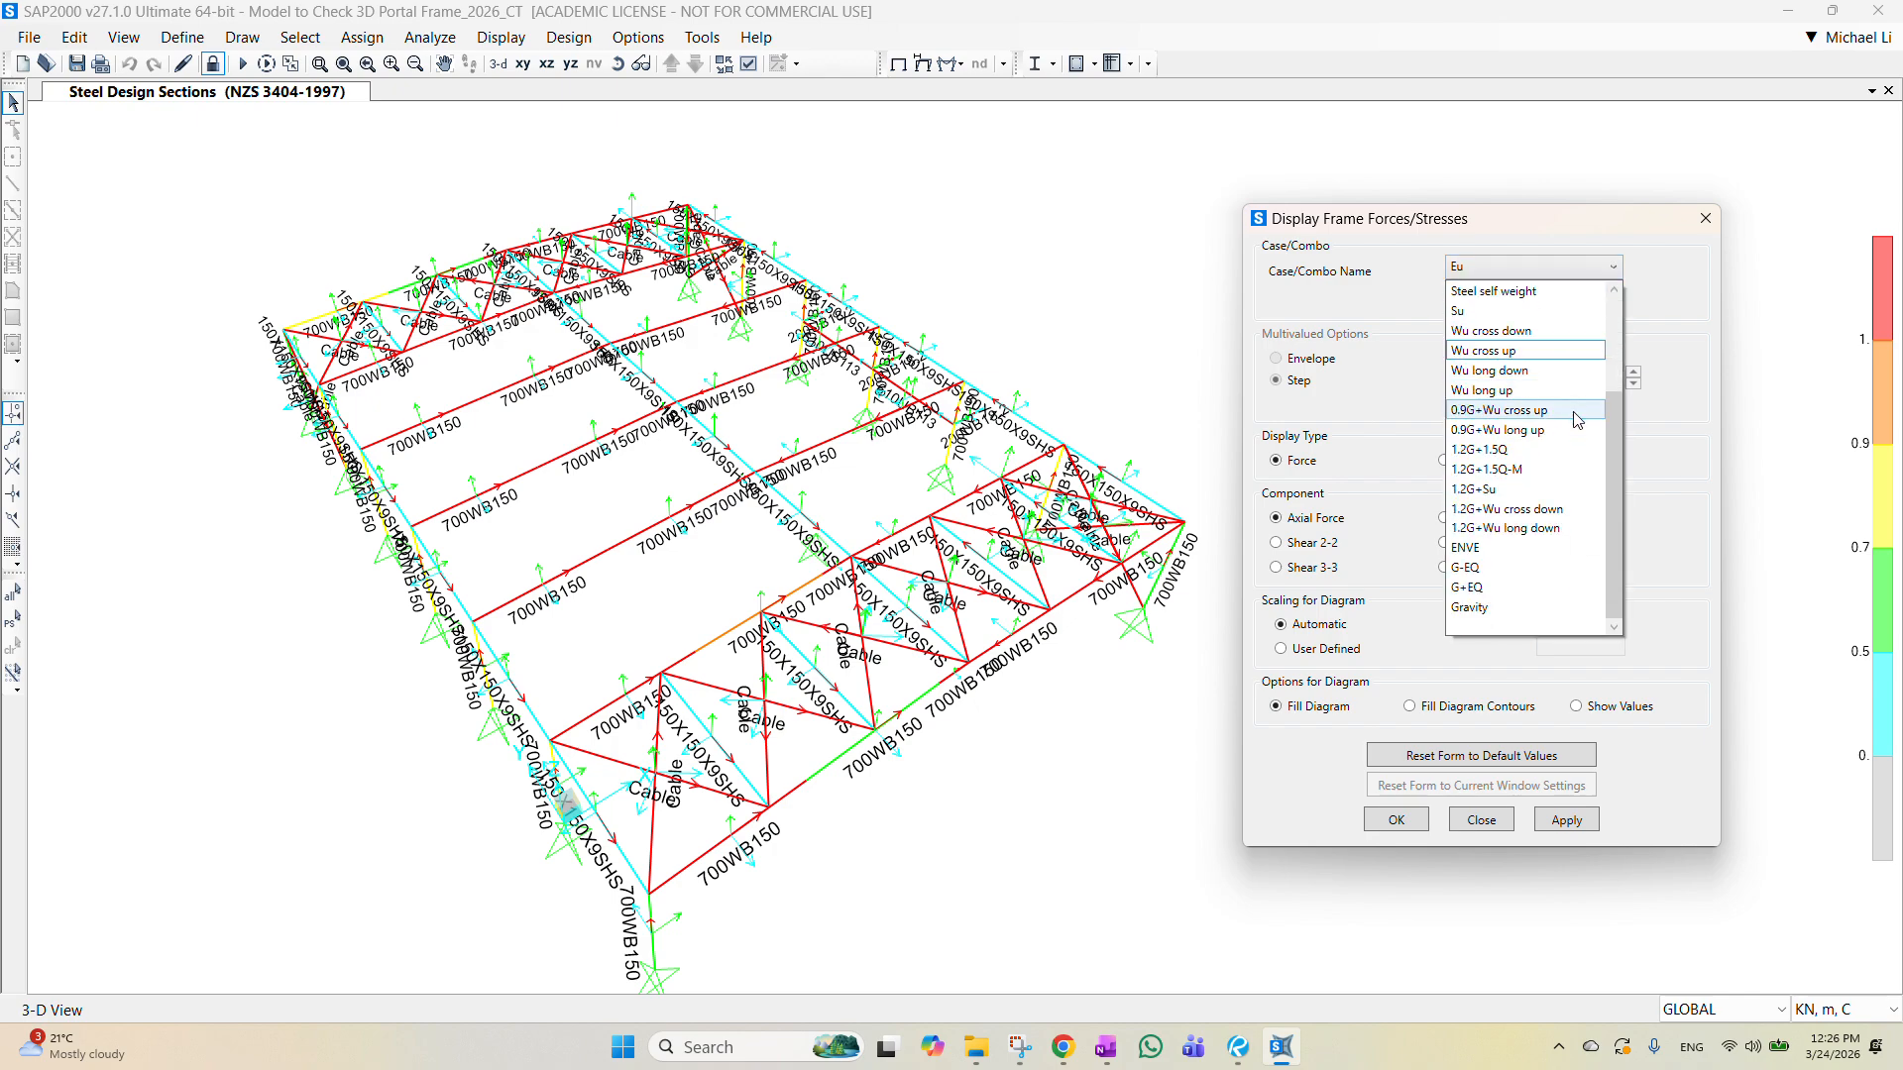
click(1547, 550)
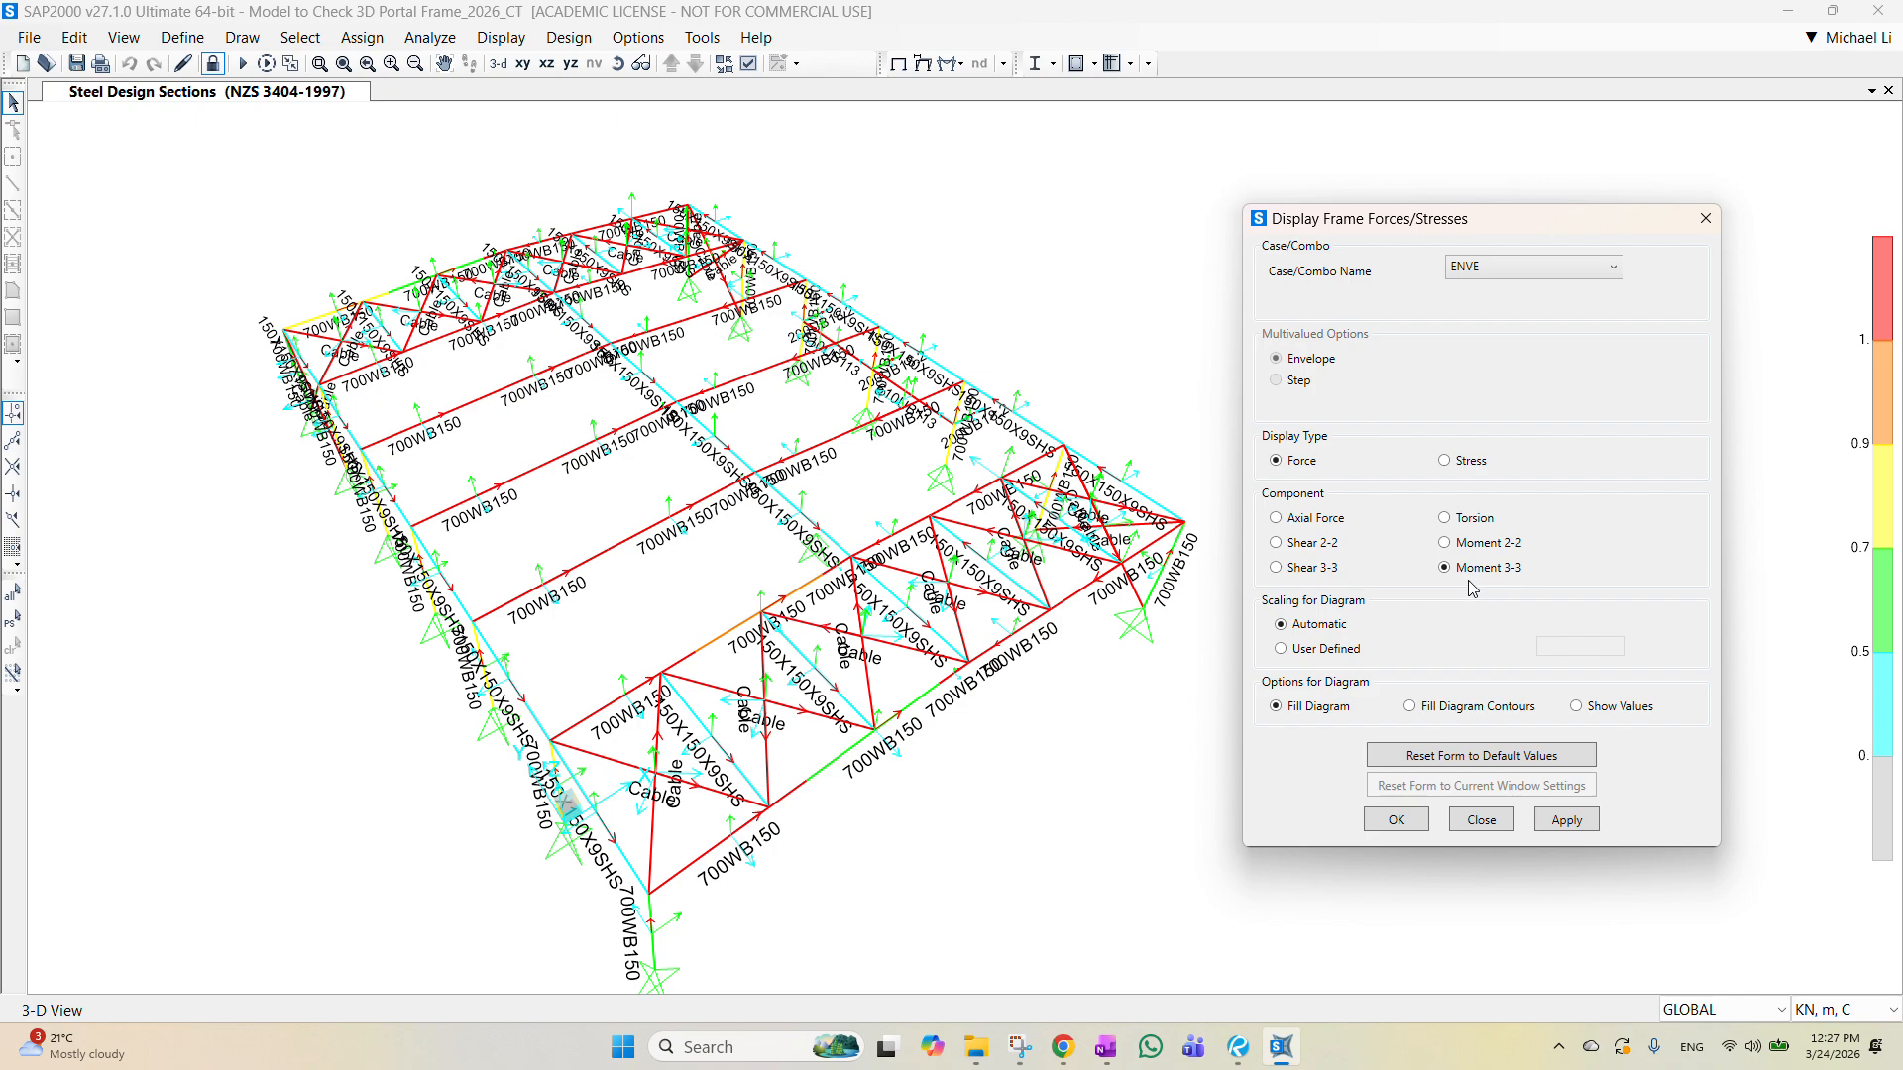
click(1572, 827)
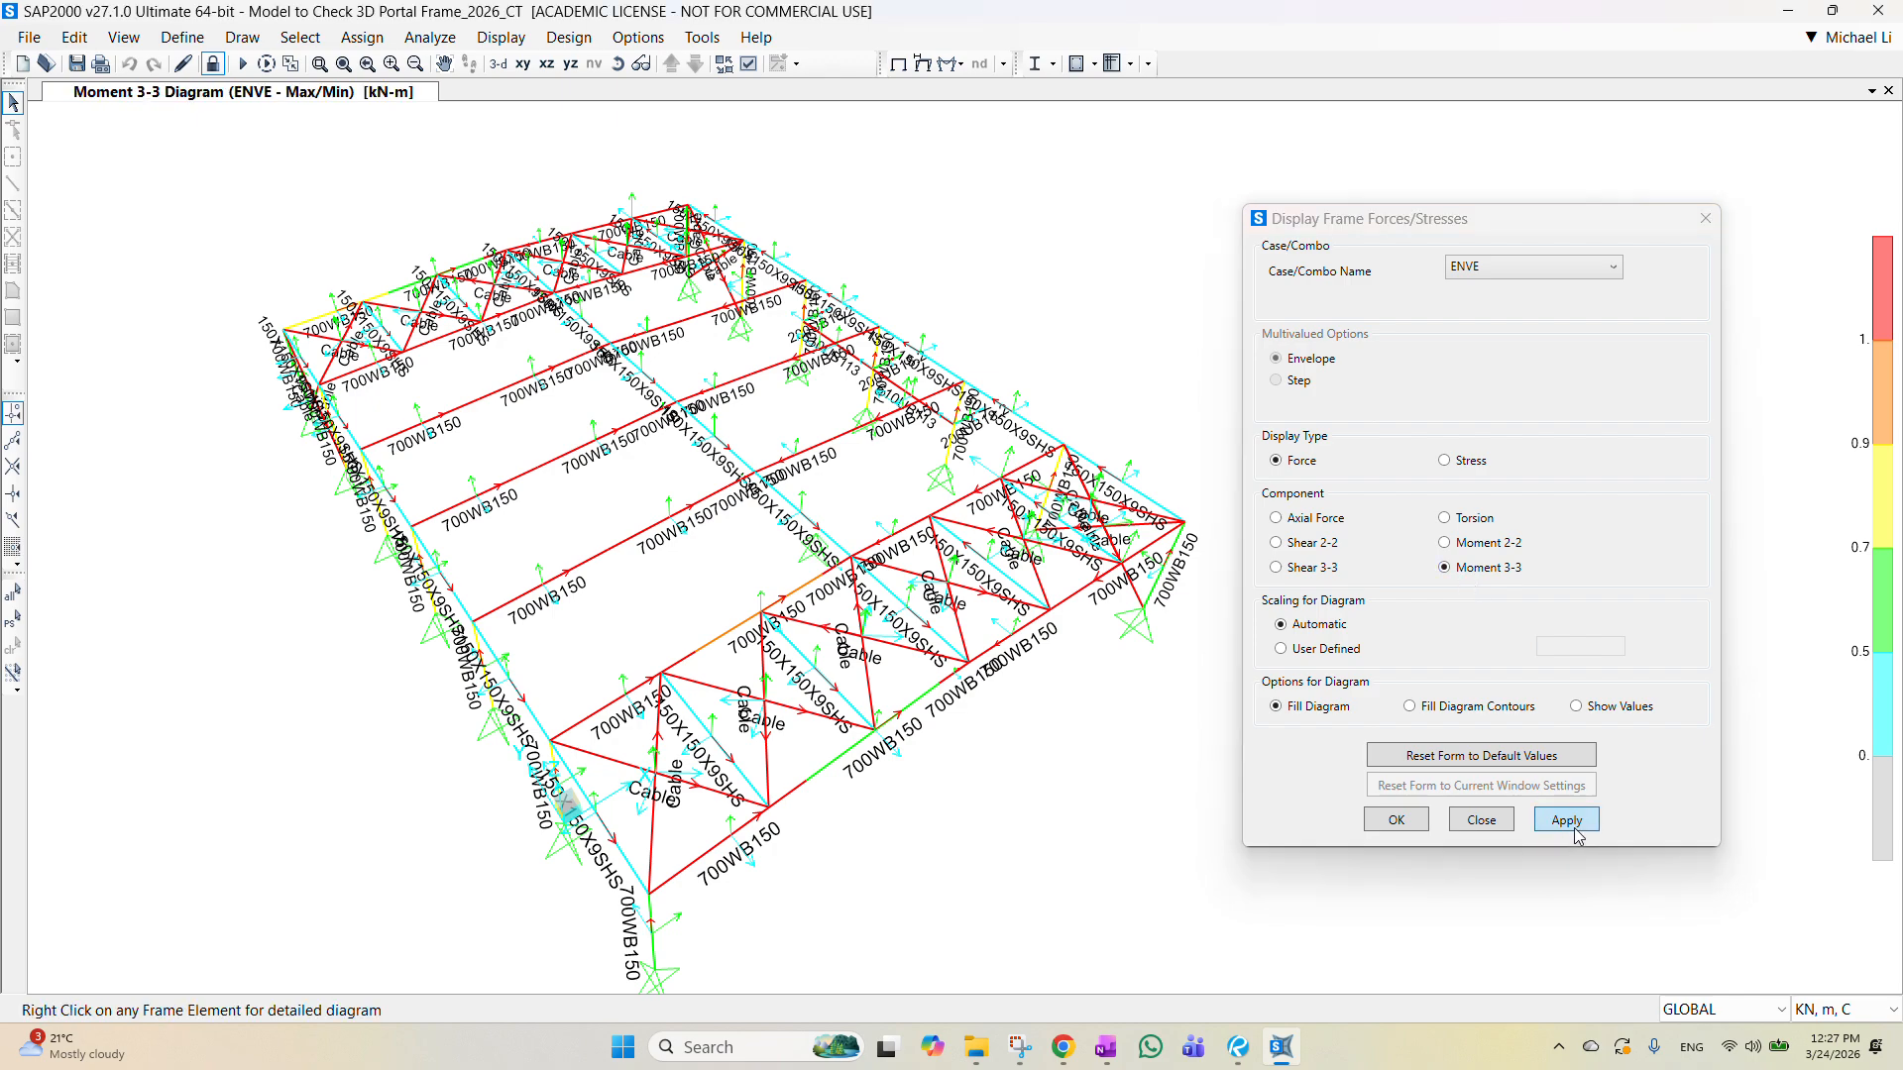
click(1394, 822)
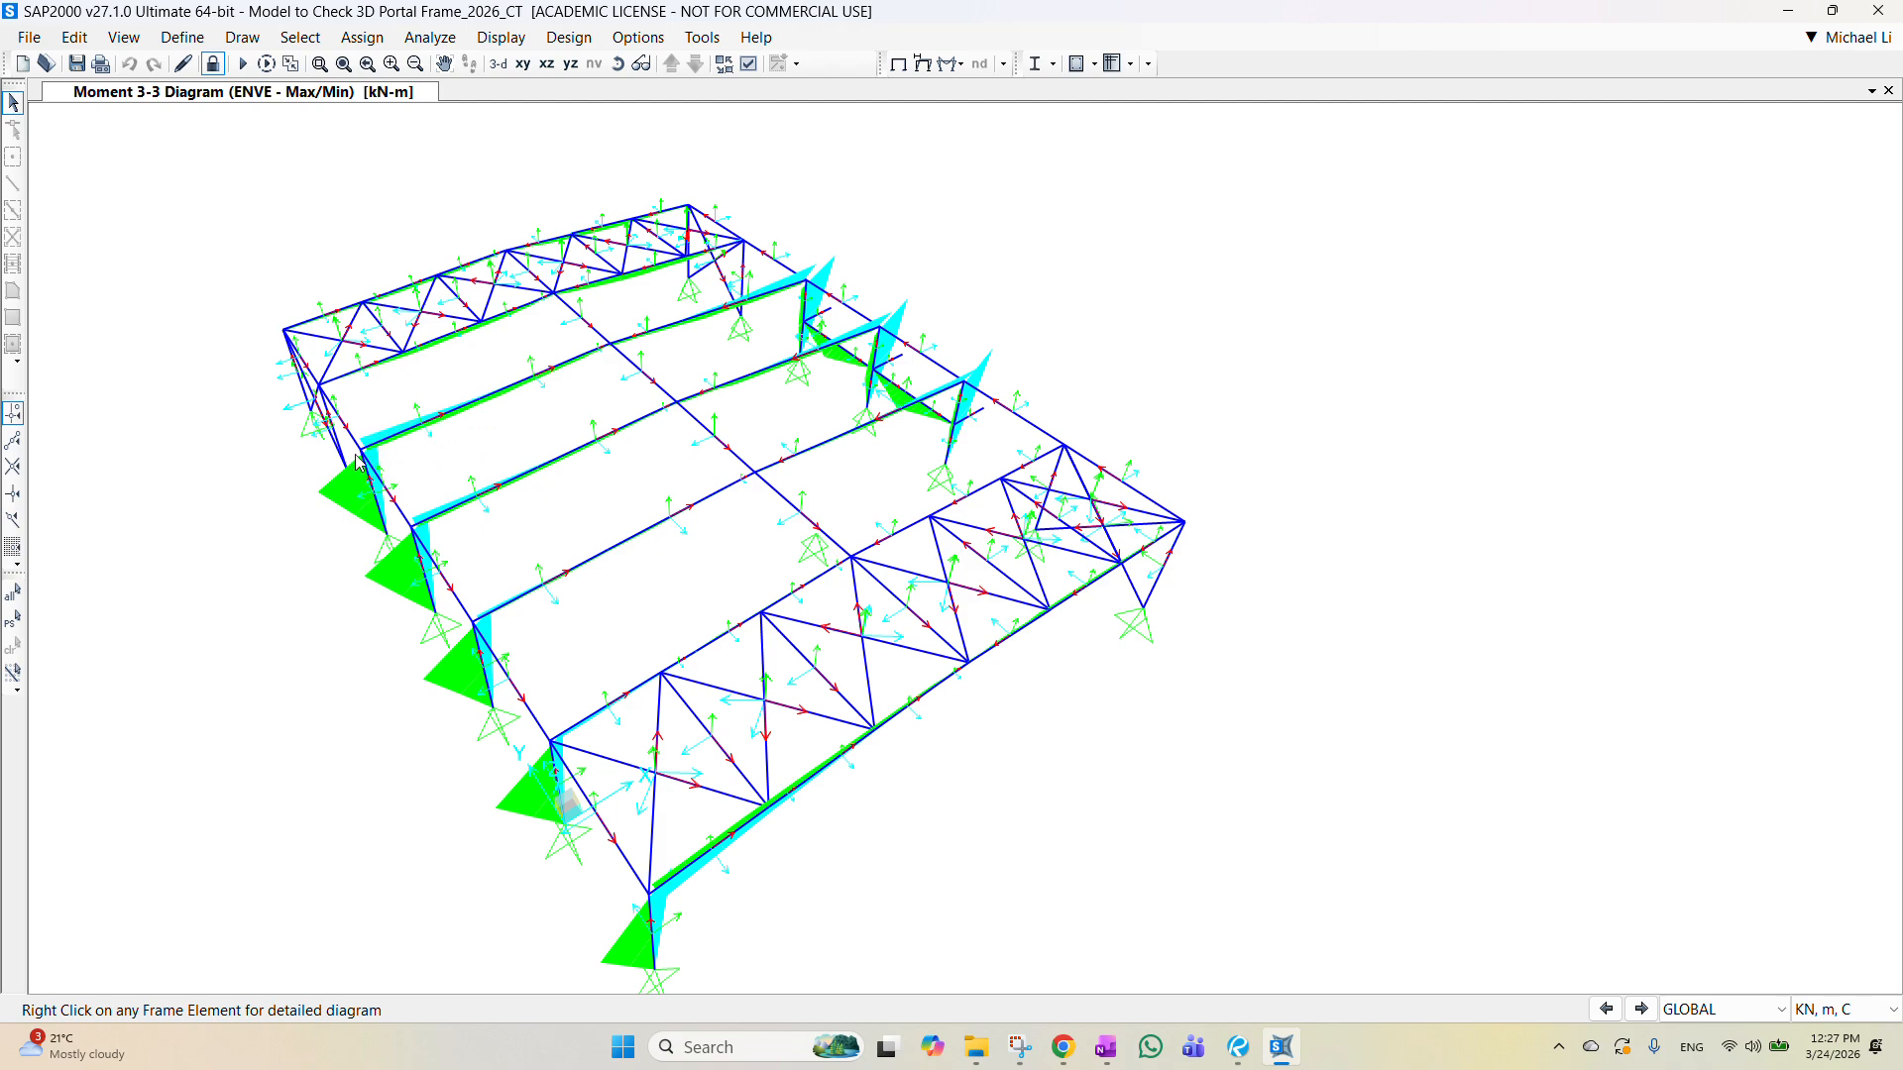
Step: Examine the ENVE Moment 3-3 envelope across the portal columns and rafters from several angles
mouse_move(334, 459)
mouse_move(664, 511)
shift+middle_drag(1293, 502, 783, 520)
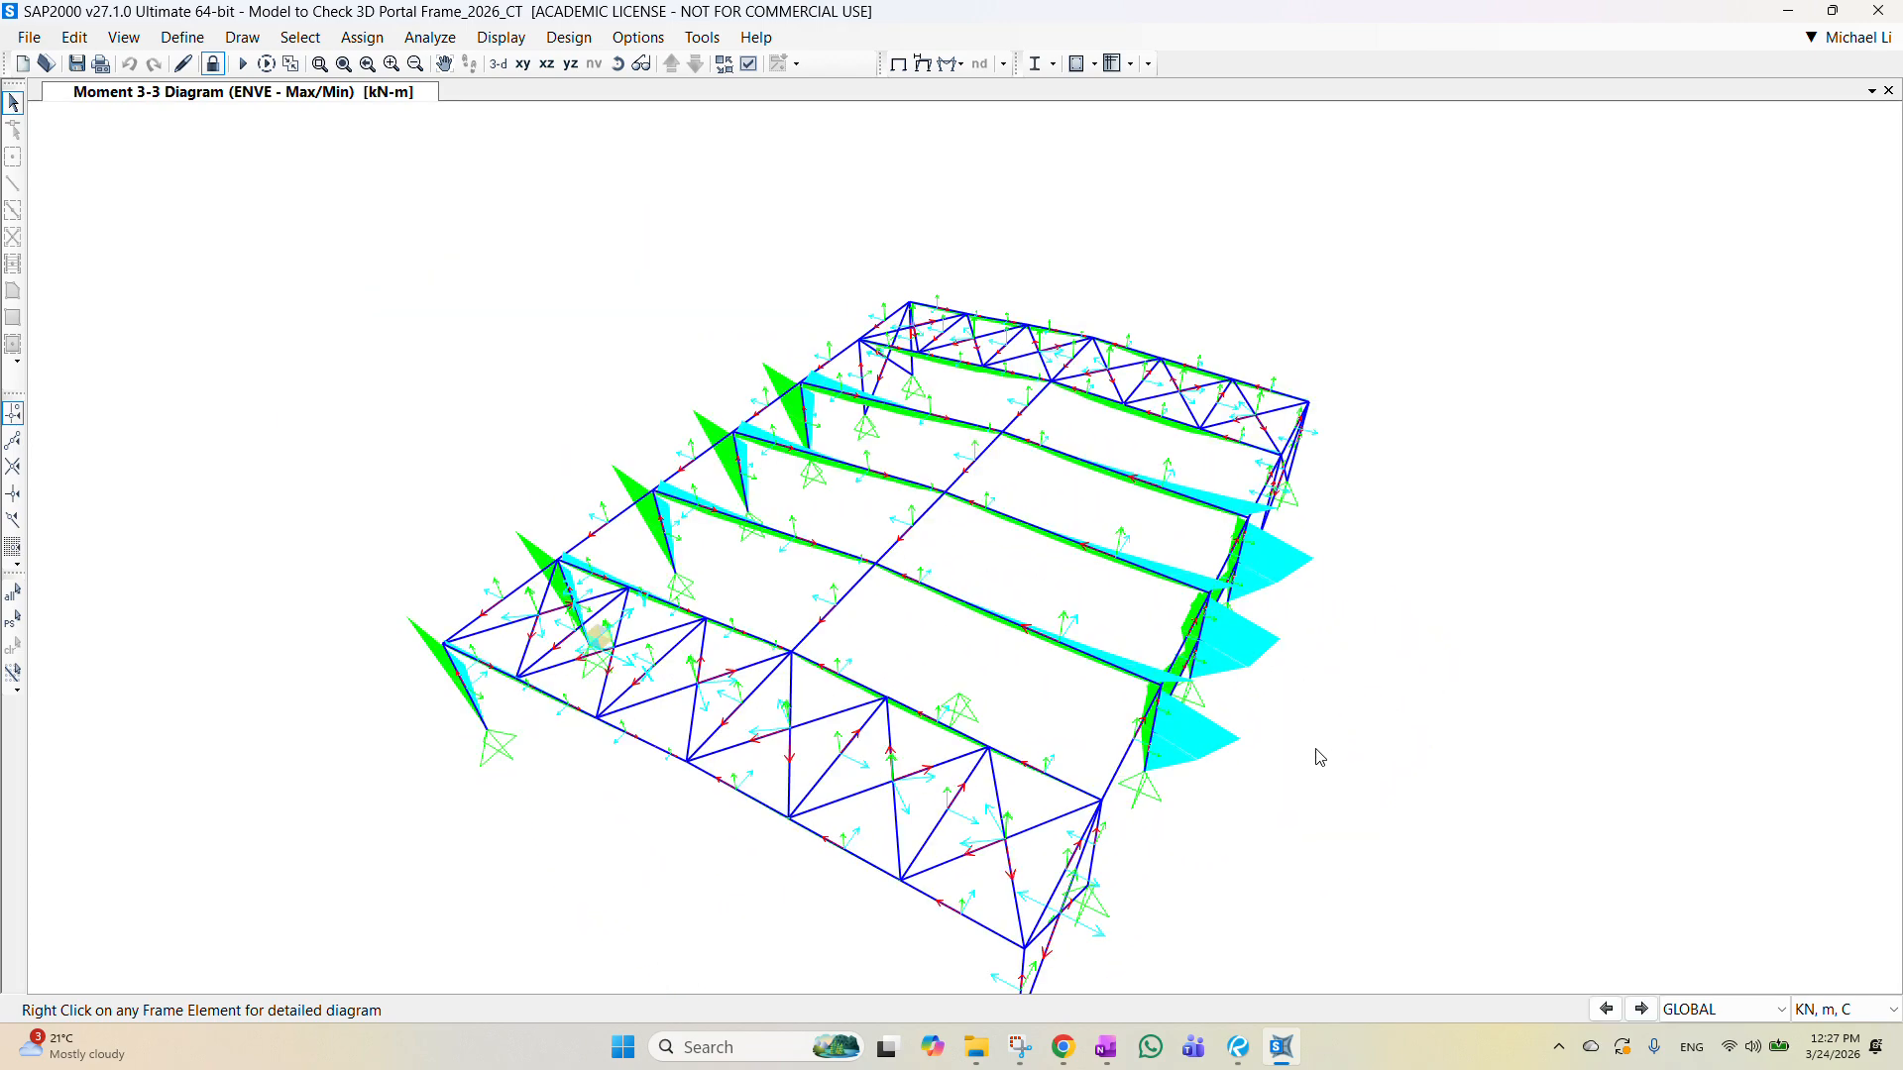
middle_drag(1319, 759, 1126, 552)
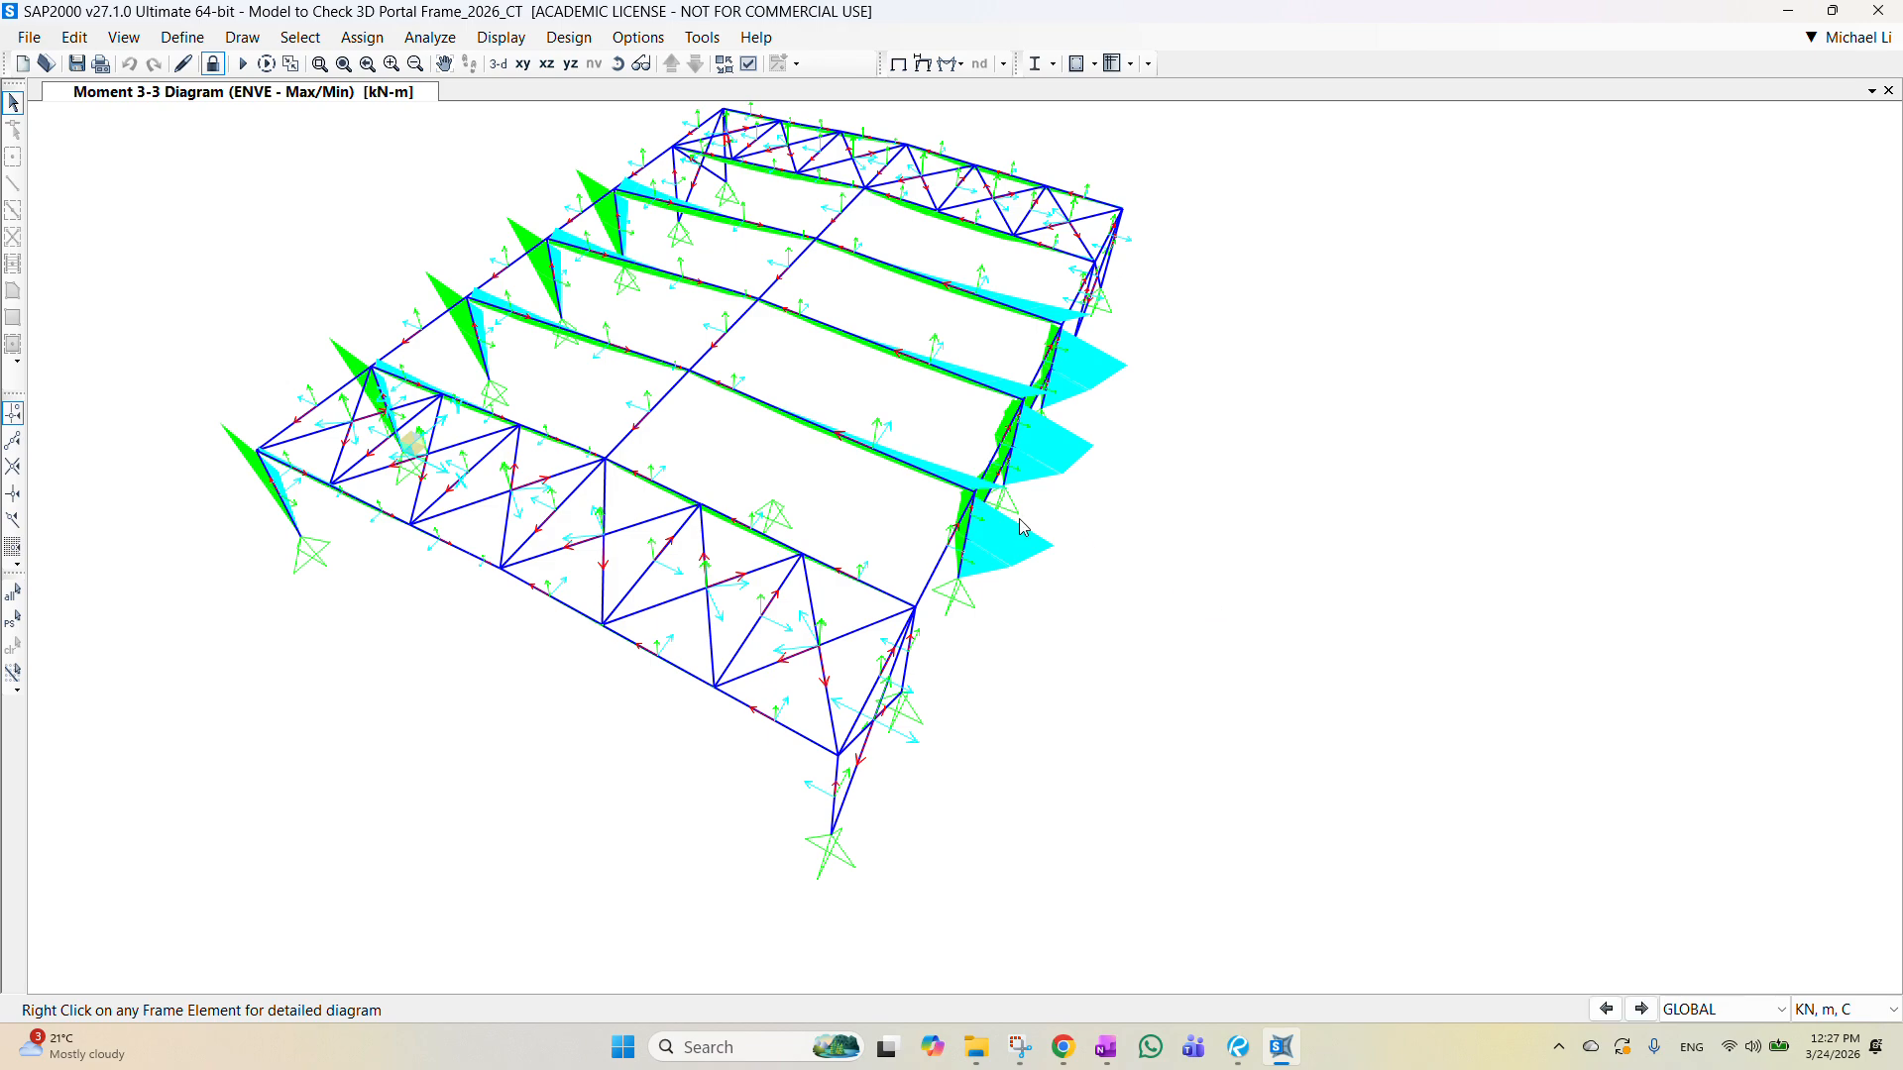
shift+middle_drag(1197, 788, 1145, 738)
shift+middle_drag(757, 807, 1096, 763)
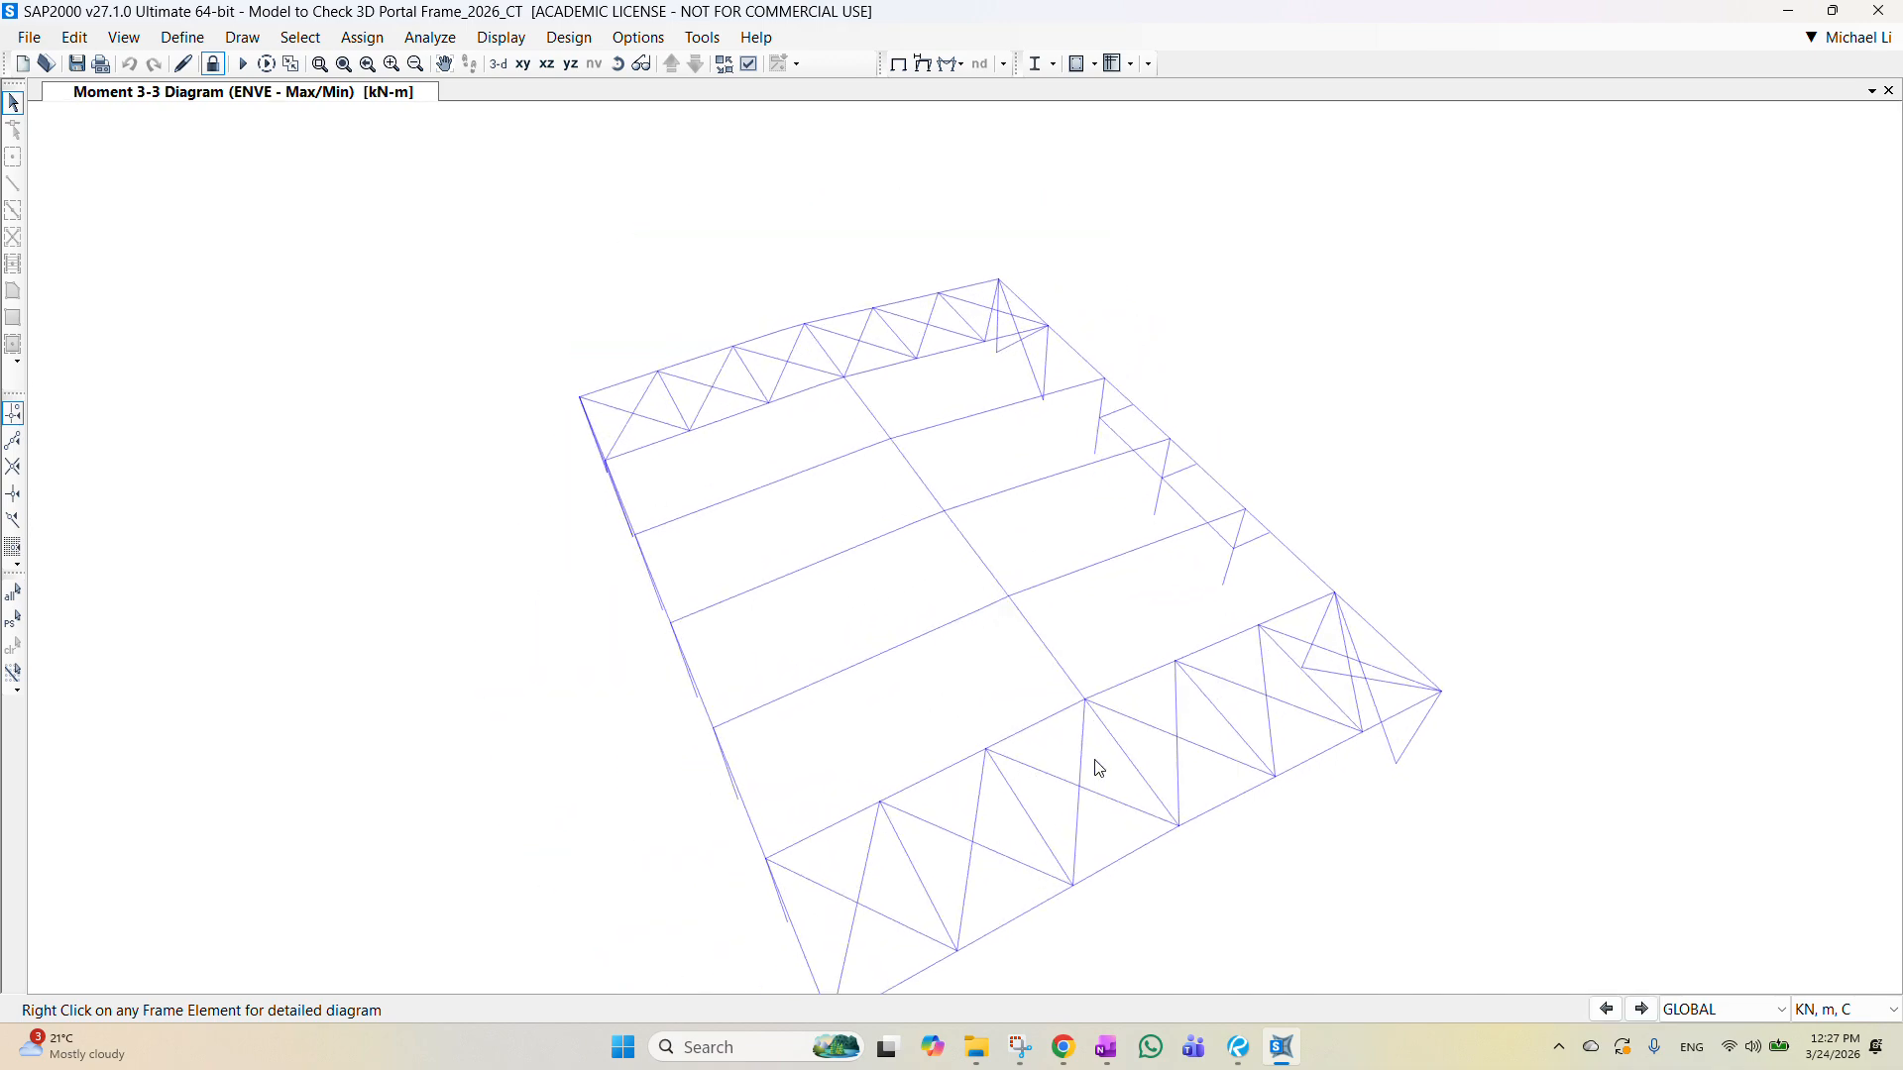
shift+middle_drag(1161, 702, 1019, 666)
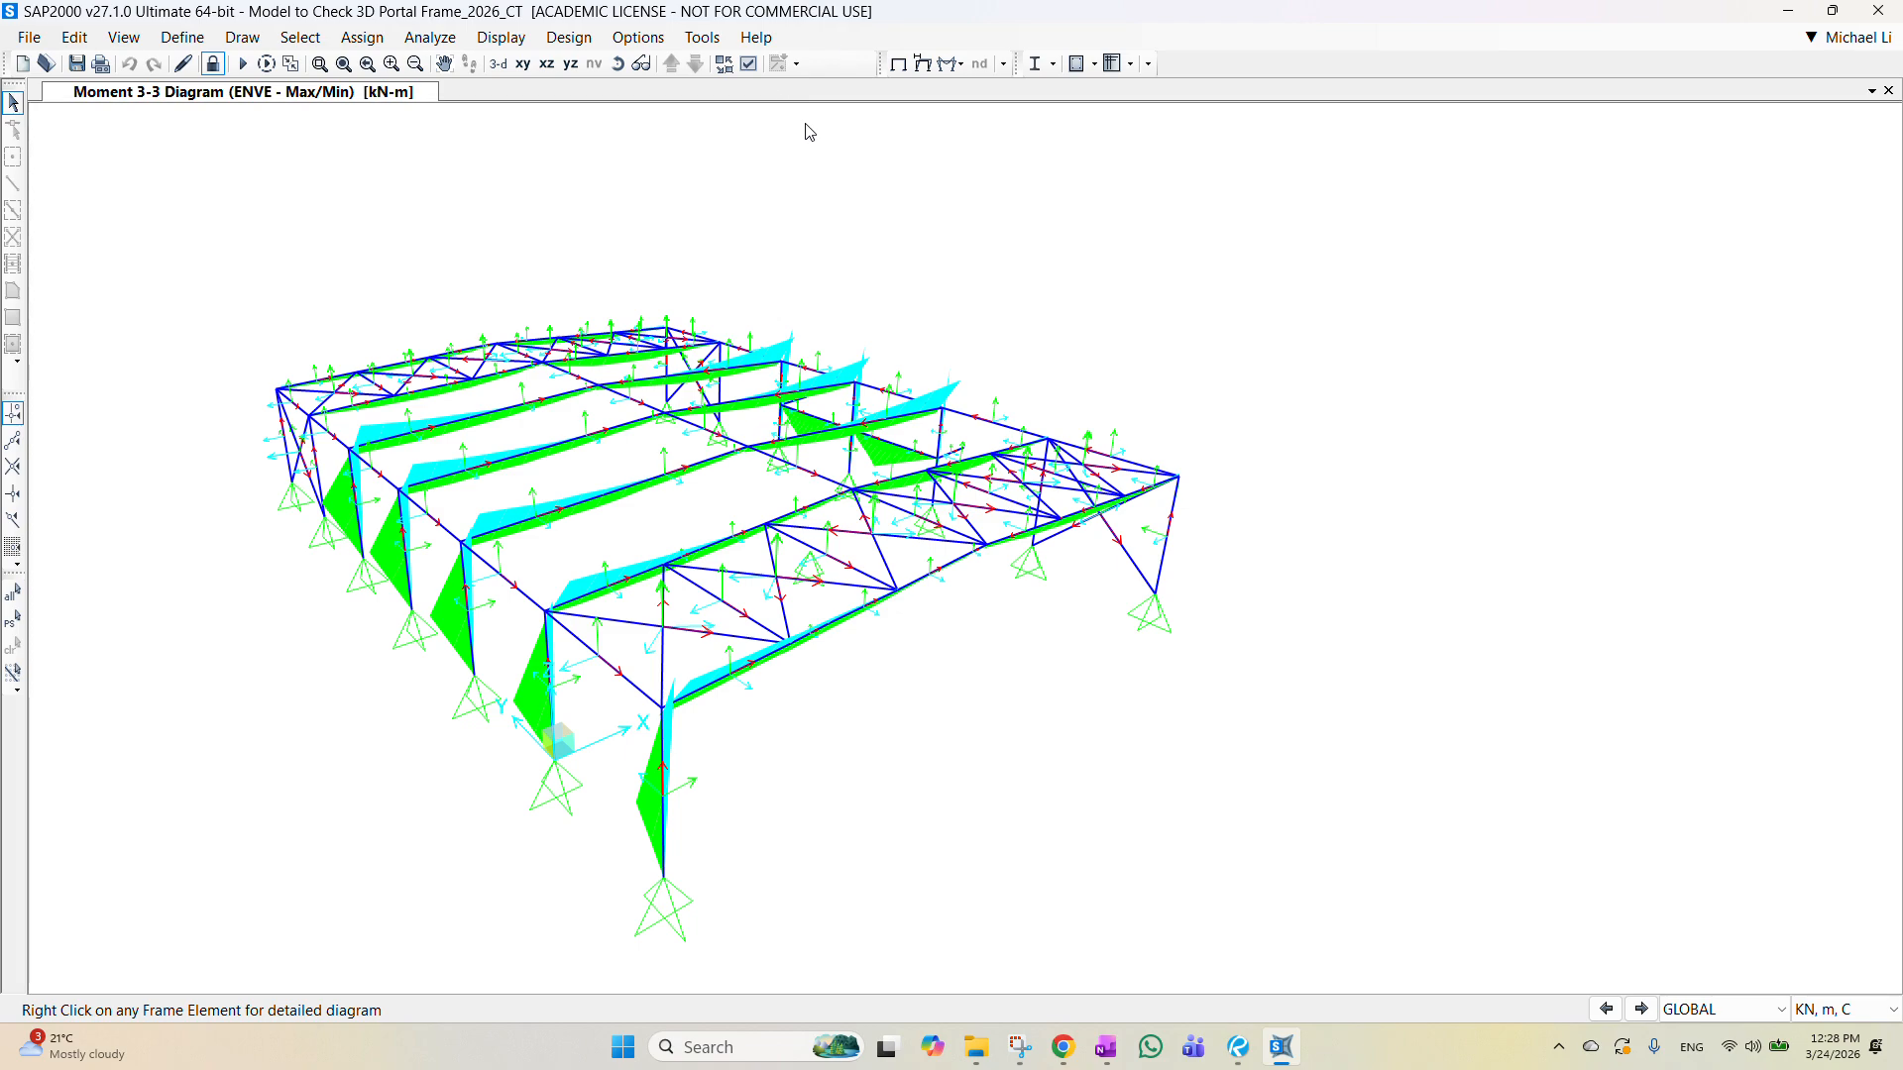
Step: Switch the ENVE Moment 3-3 diagram to show values on the frame members
click(952, 68)
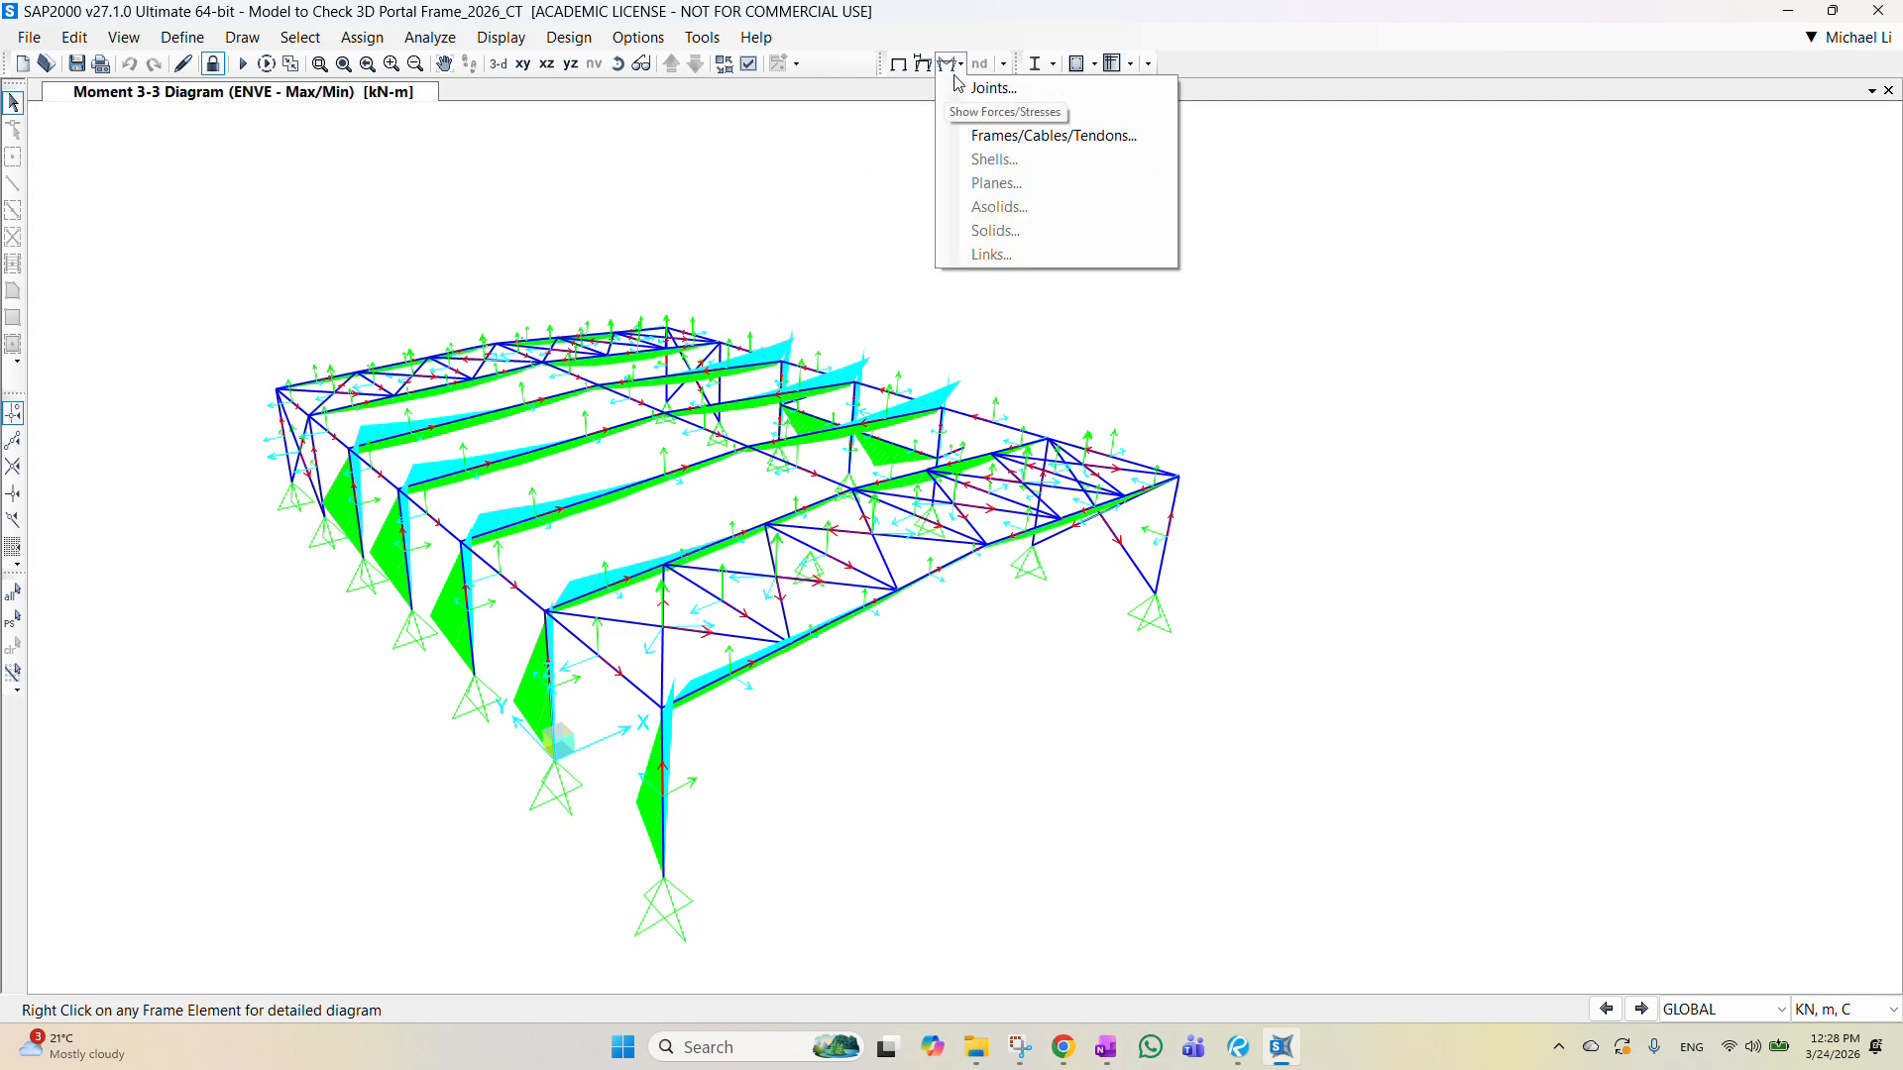
click(1041, 133)
drag(1042, 206, 1472, 195)
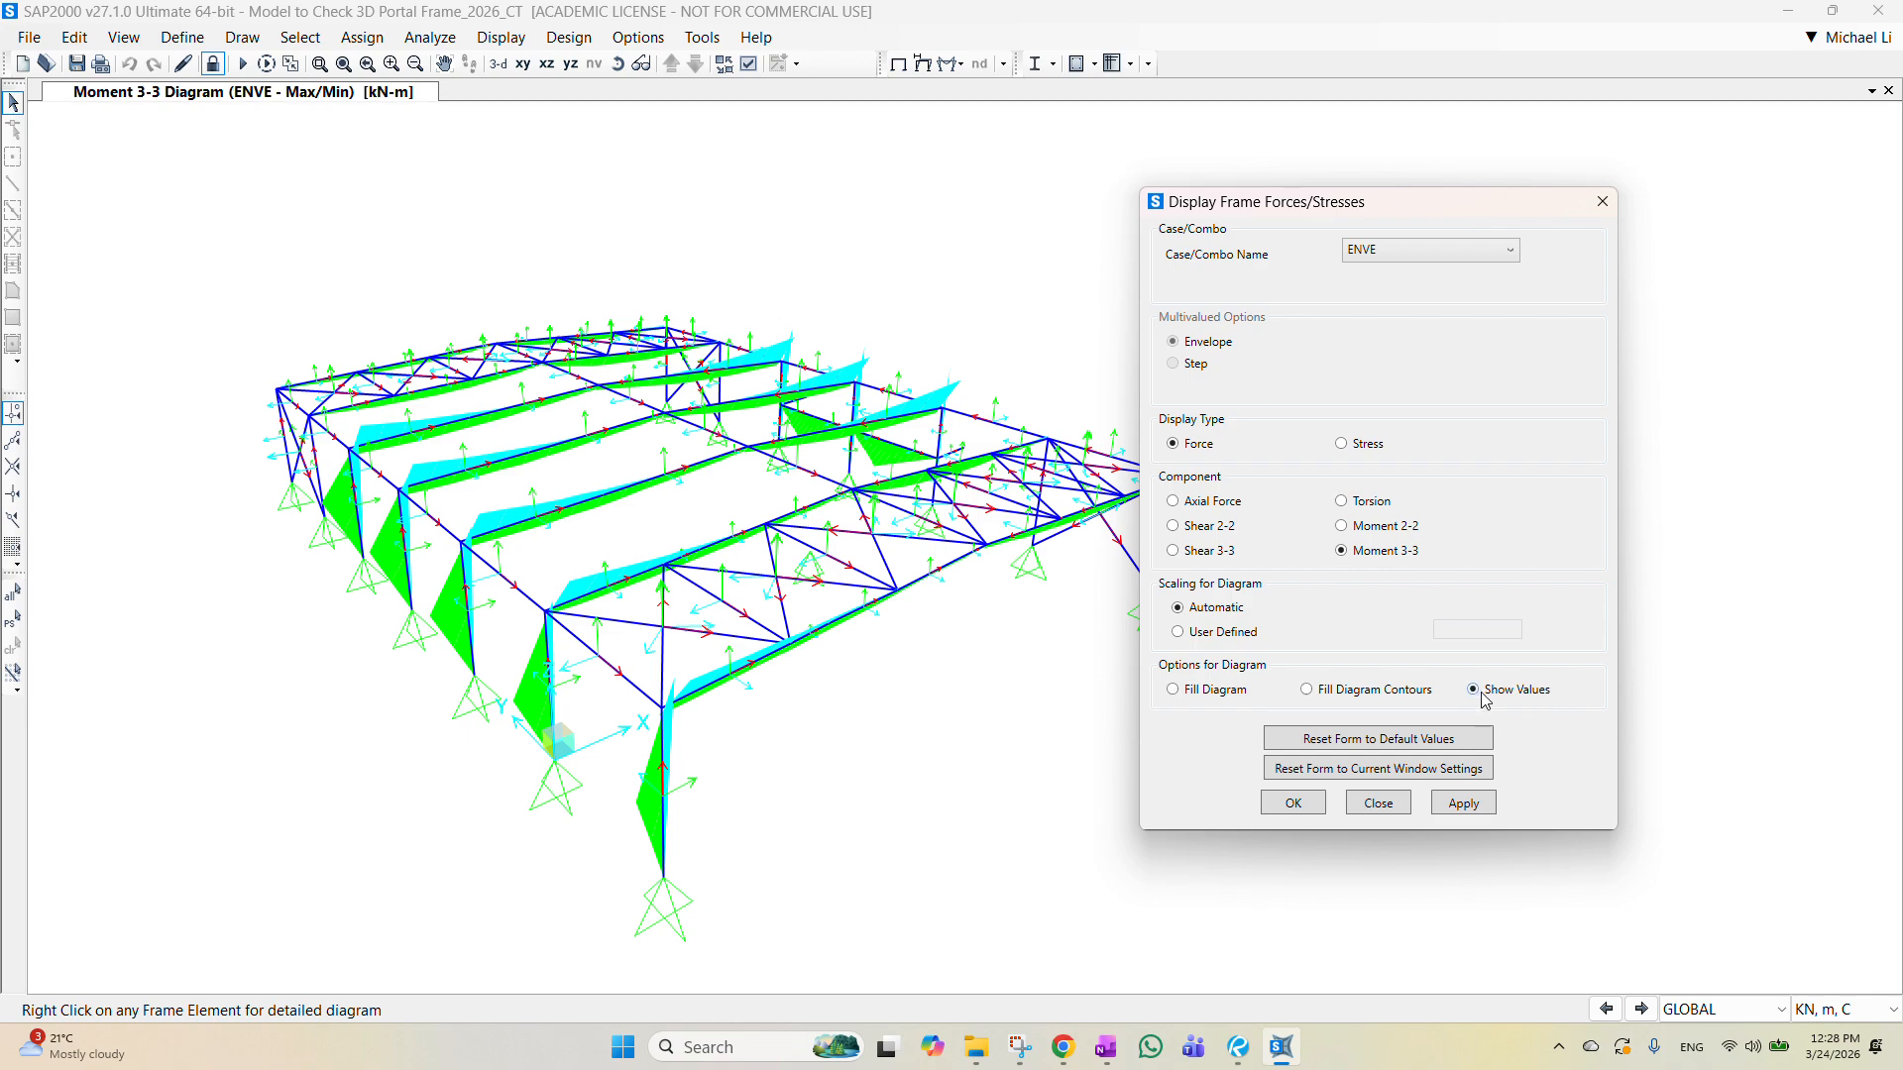
click(1294, 803)
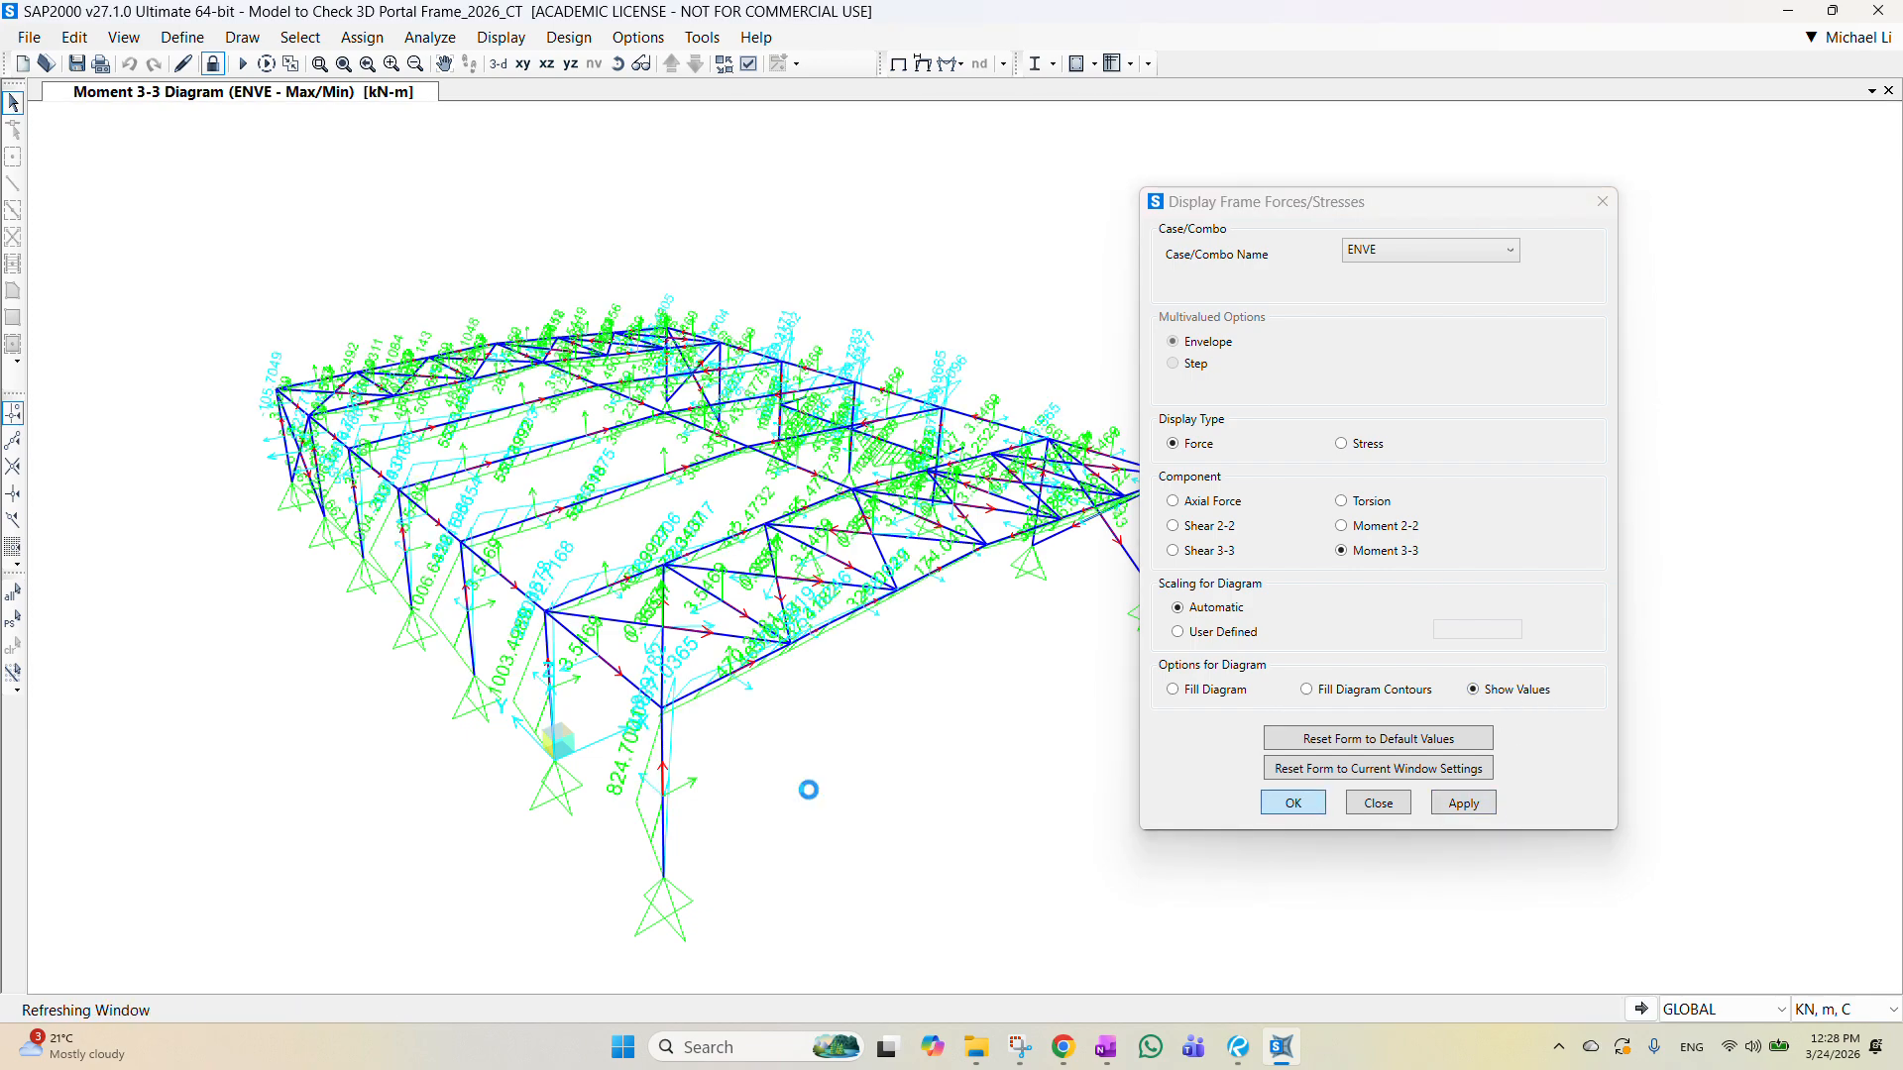
shift+middle_drag(993, 722, 876, 857)
middle_drag(1140, 887, 814, 688)
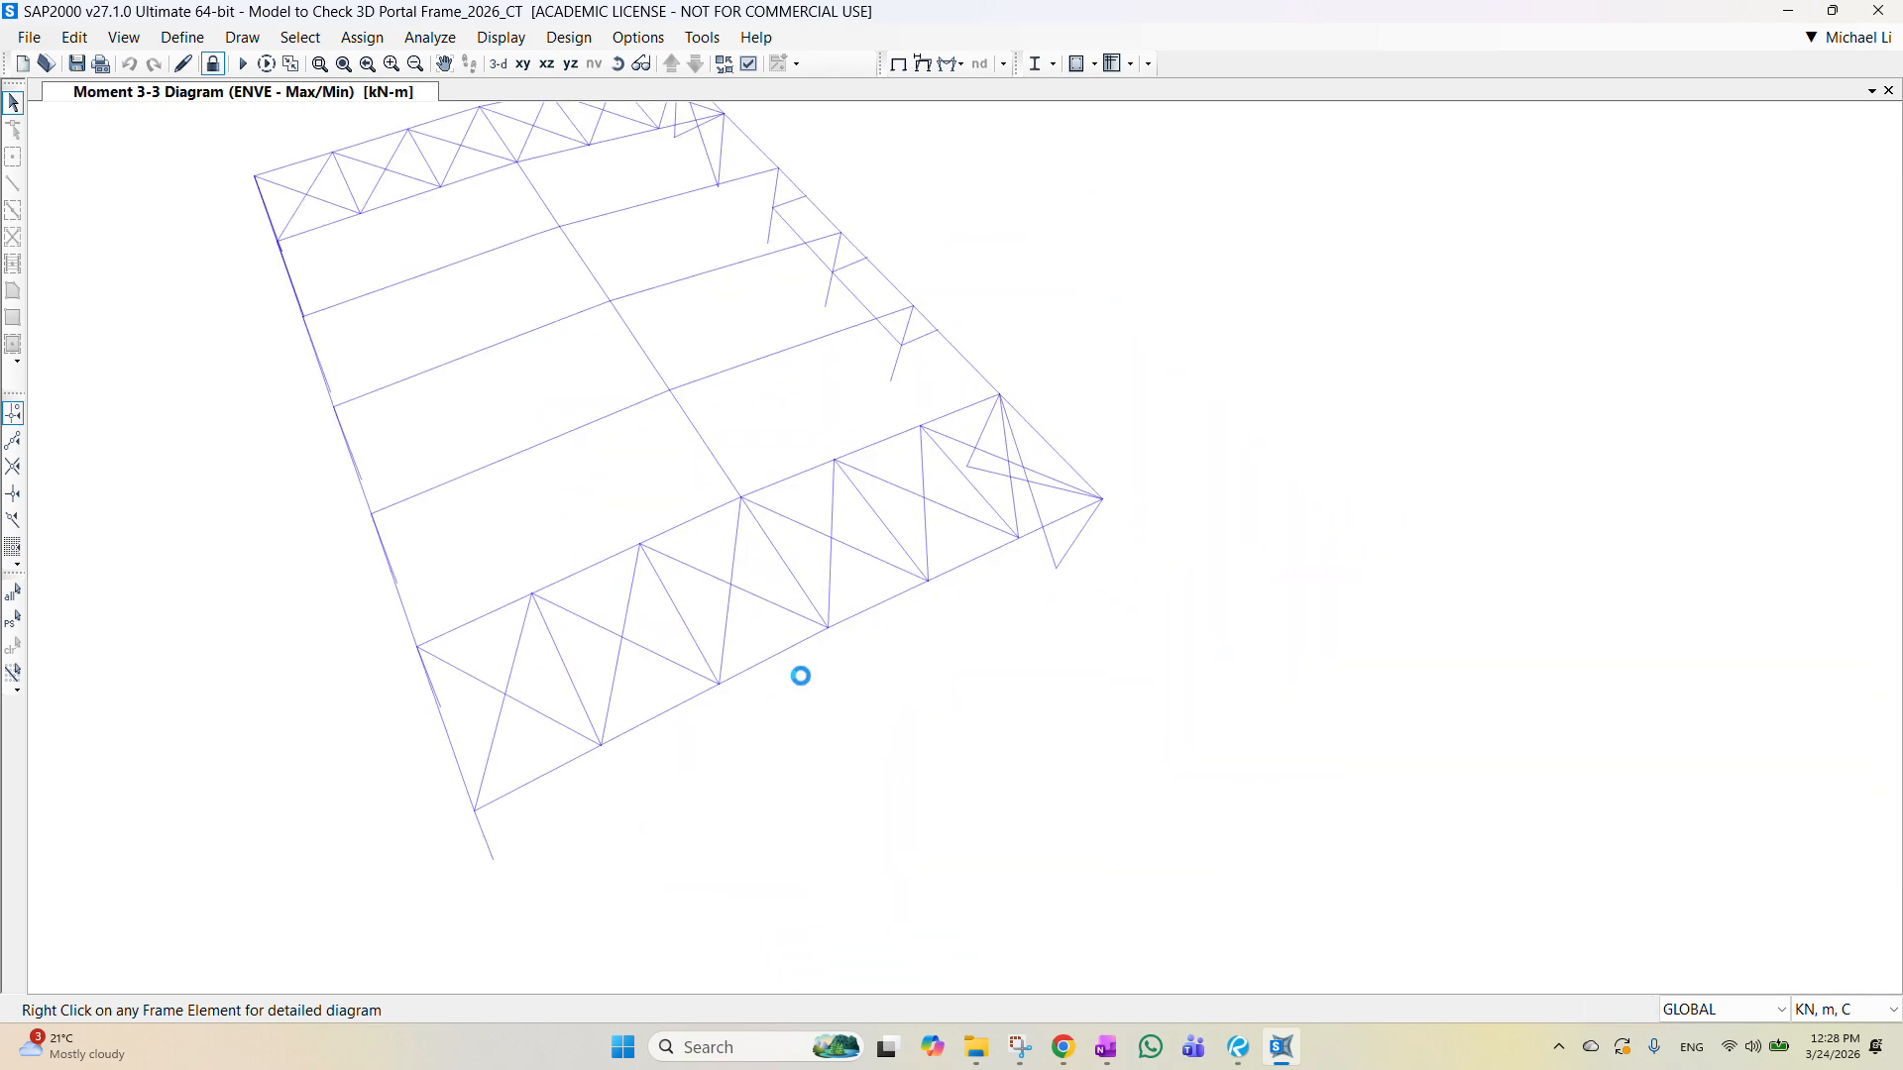
middle_drag(654, 482, 727, 560)
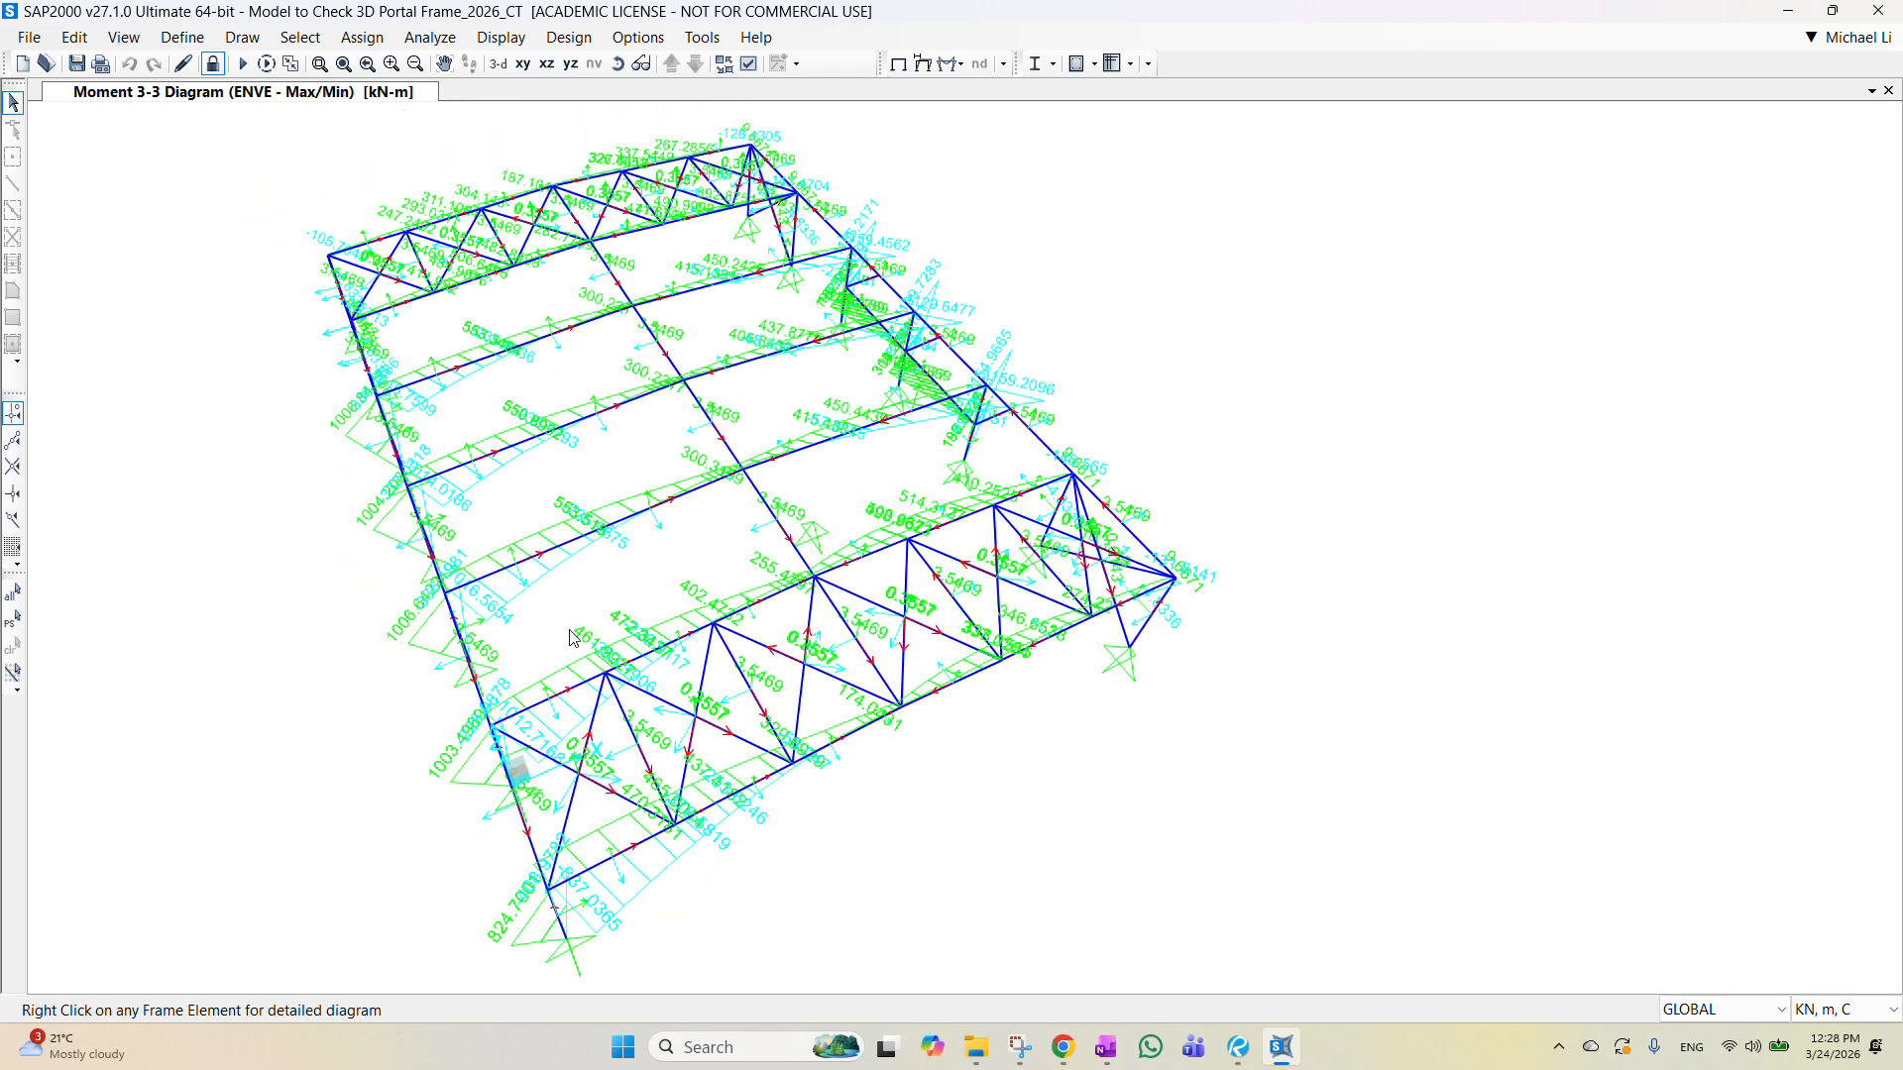
Step: Select all members of the interior portal frame next to the front braced bay and show only that selection
shift+middle_drag(575, 639, 1169, 705)
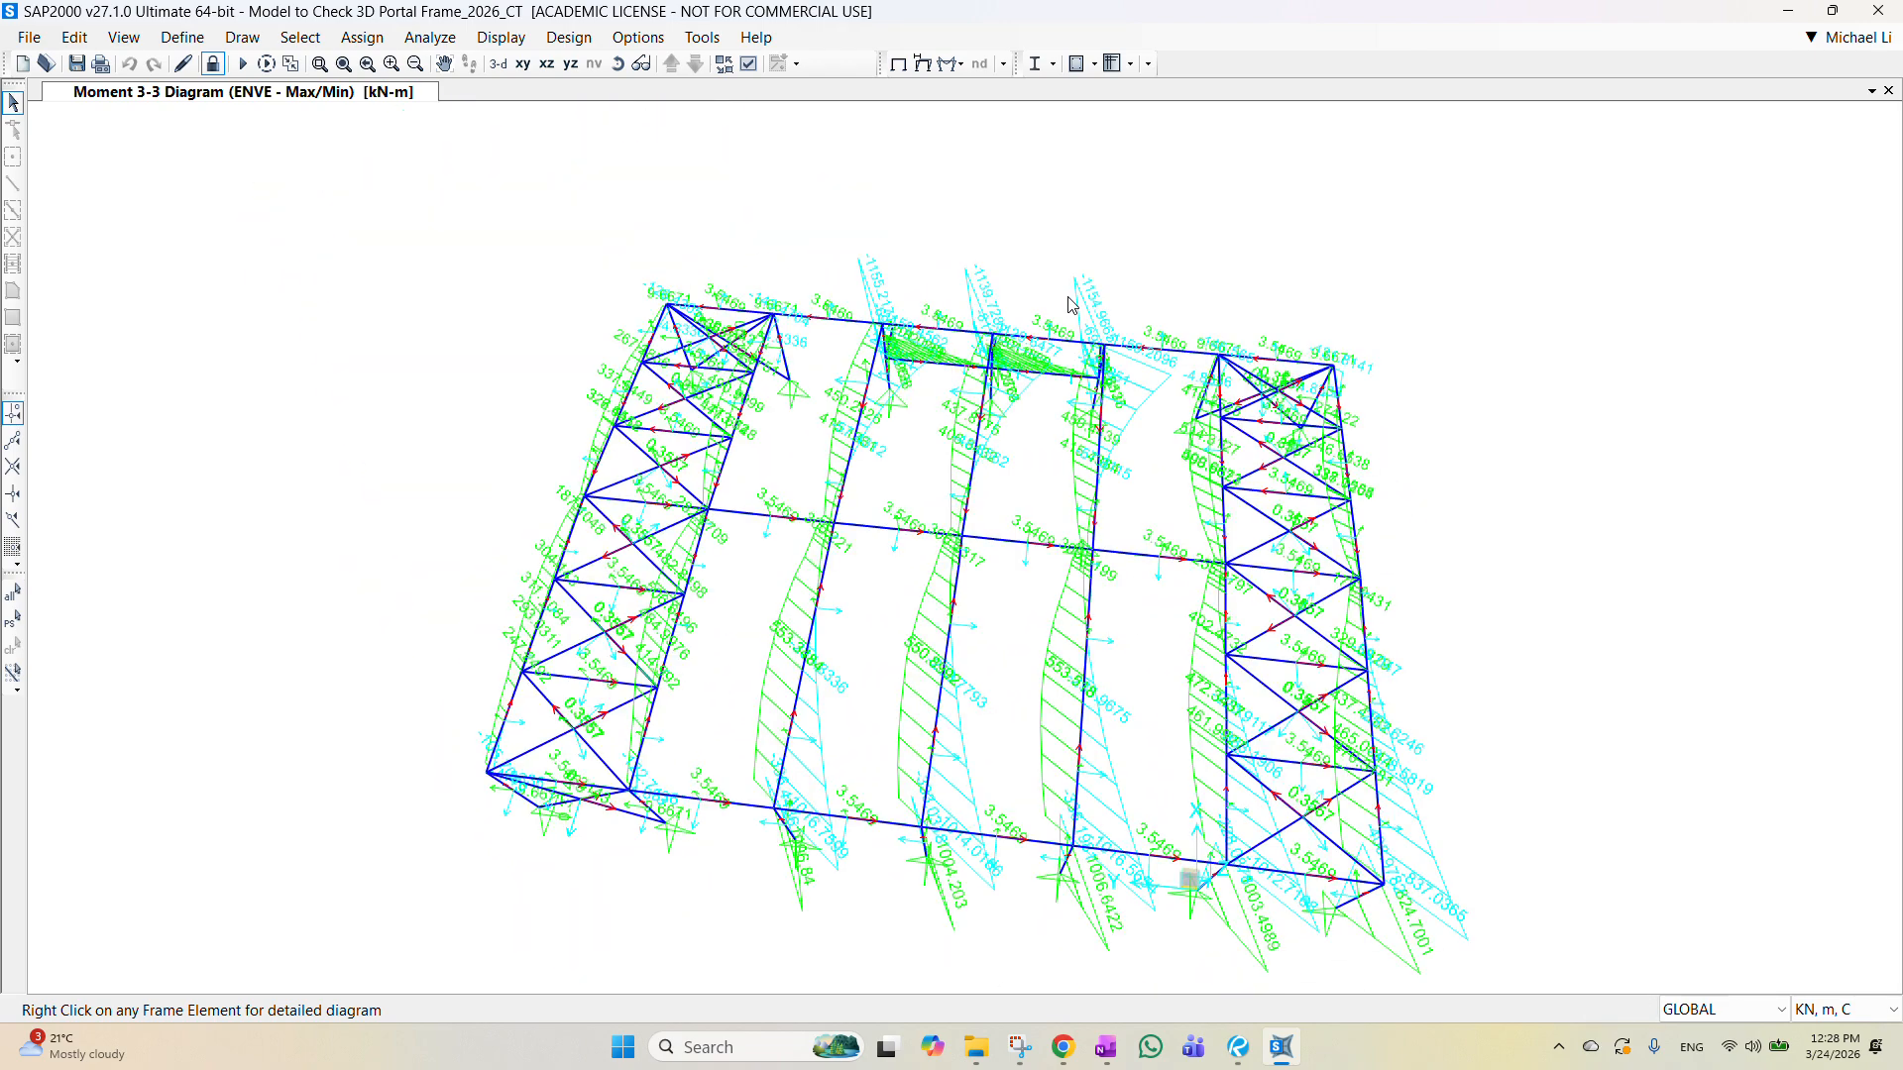
drag(1061, 284, 1119, 944)
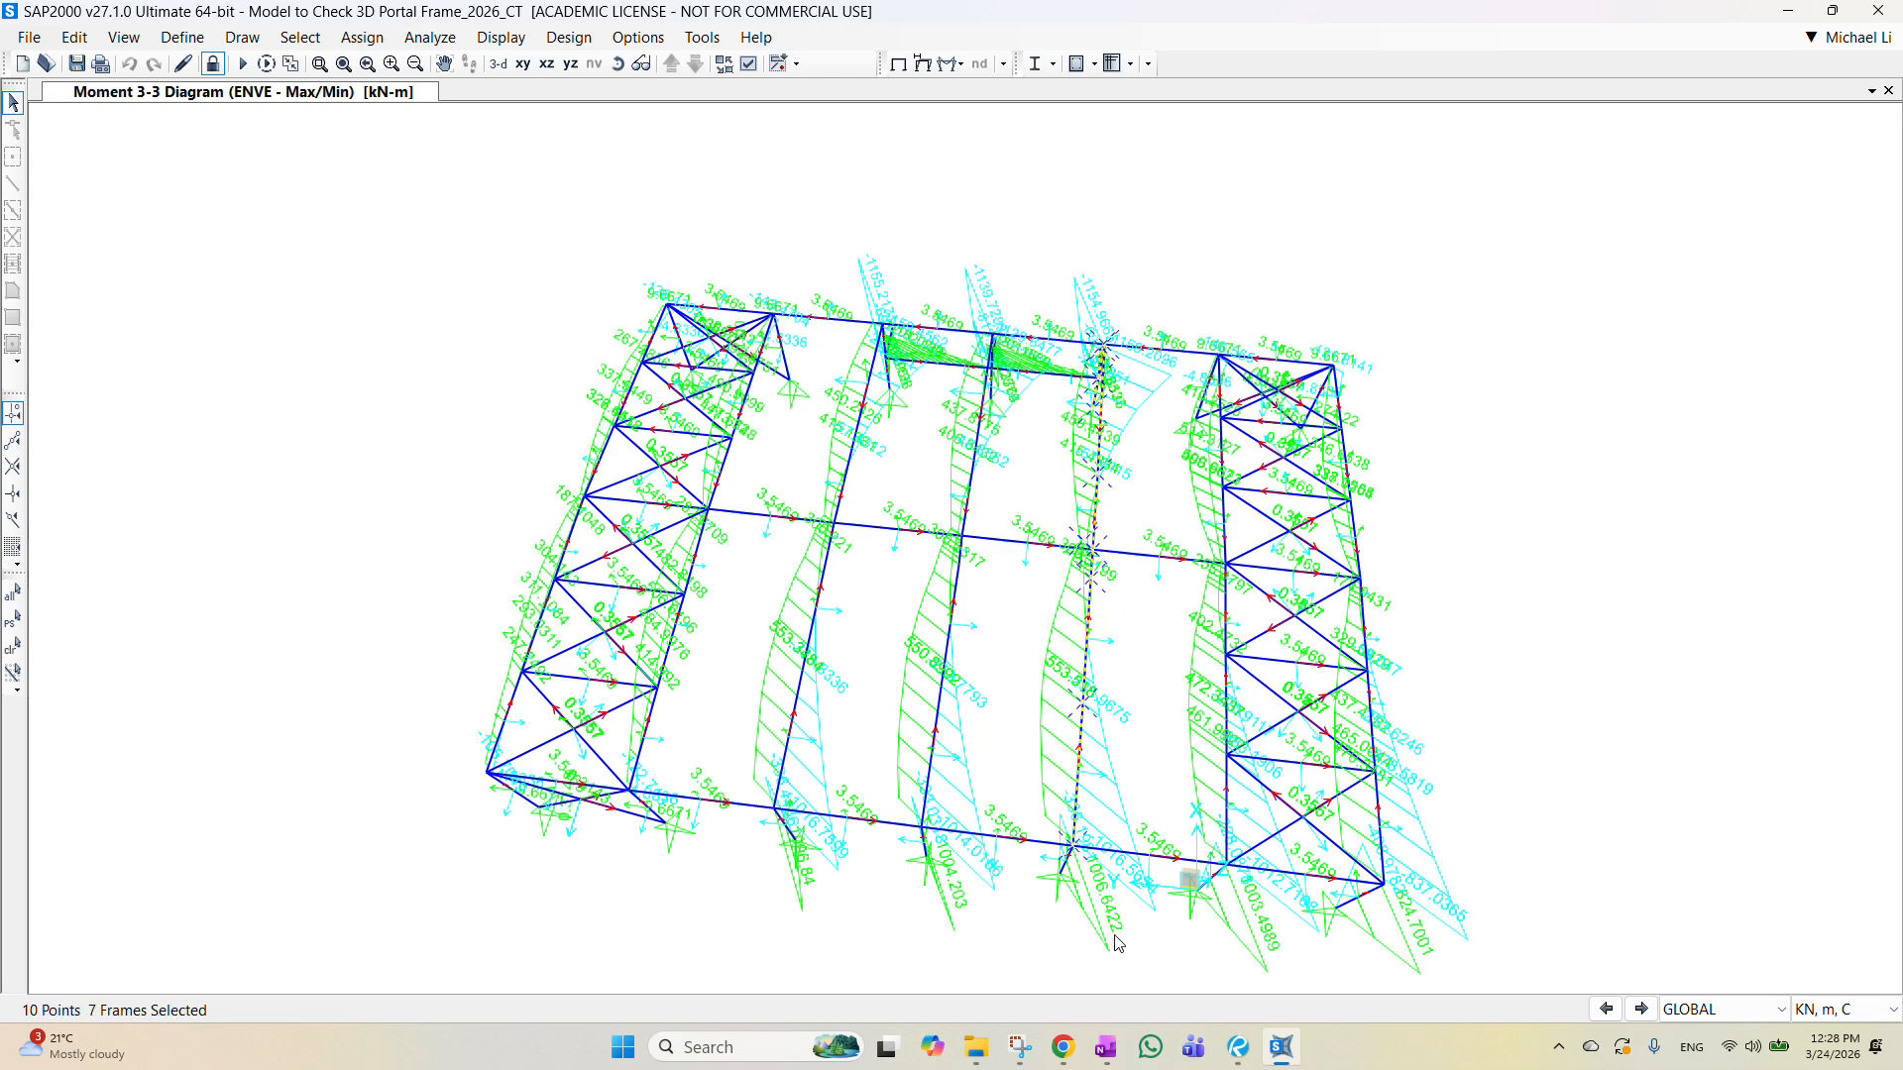
click(1049, 865)
right_click(1177, 275)
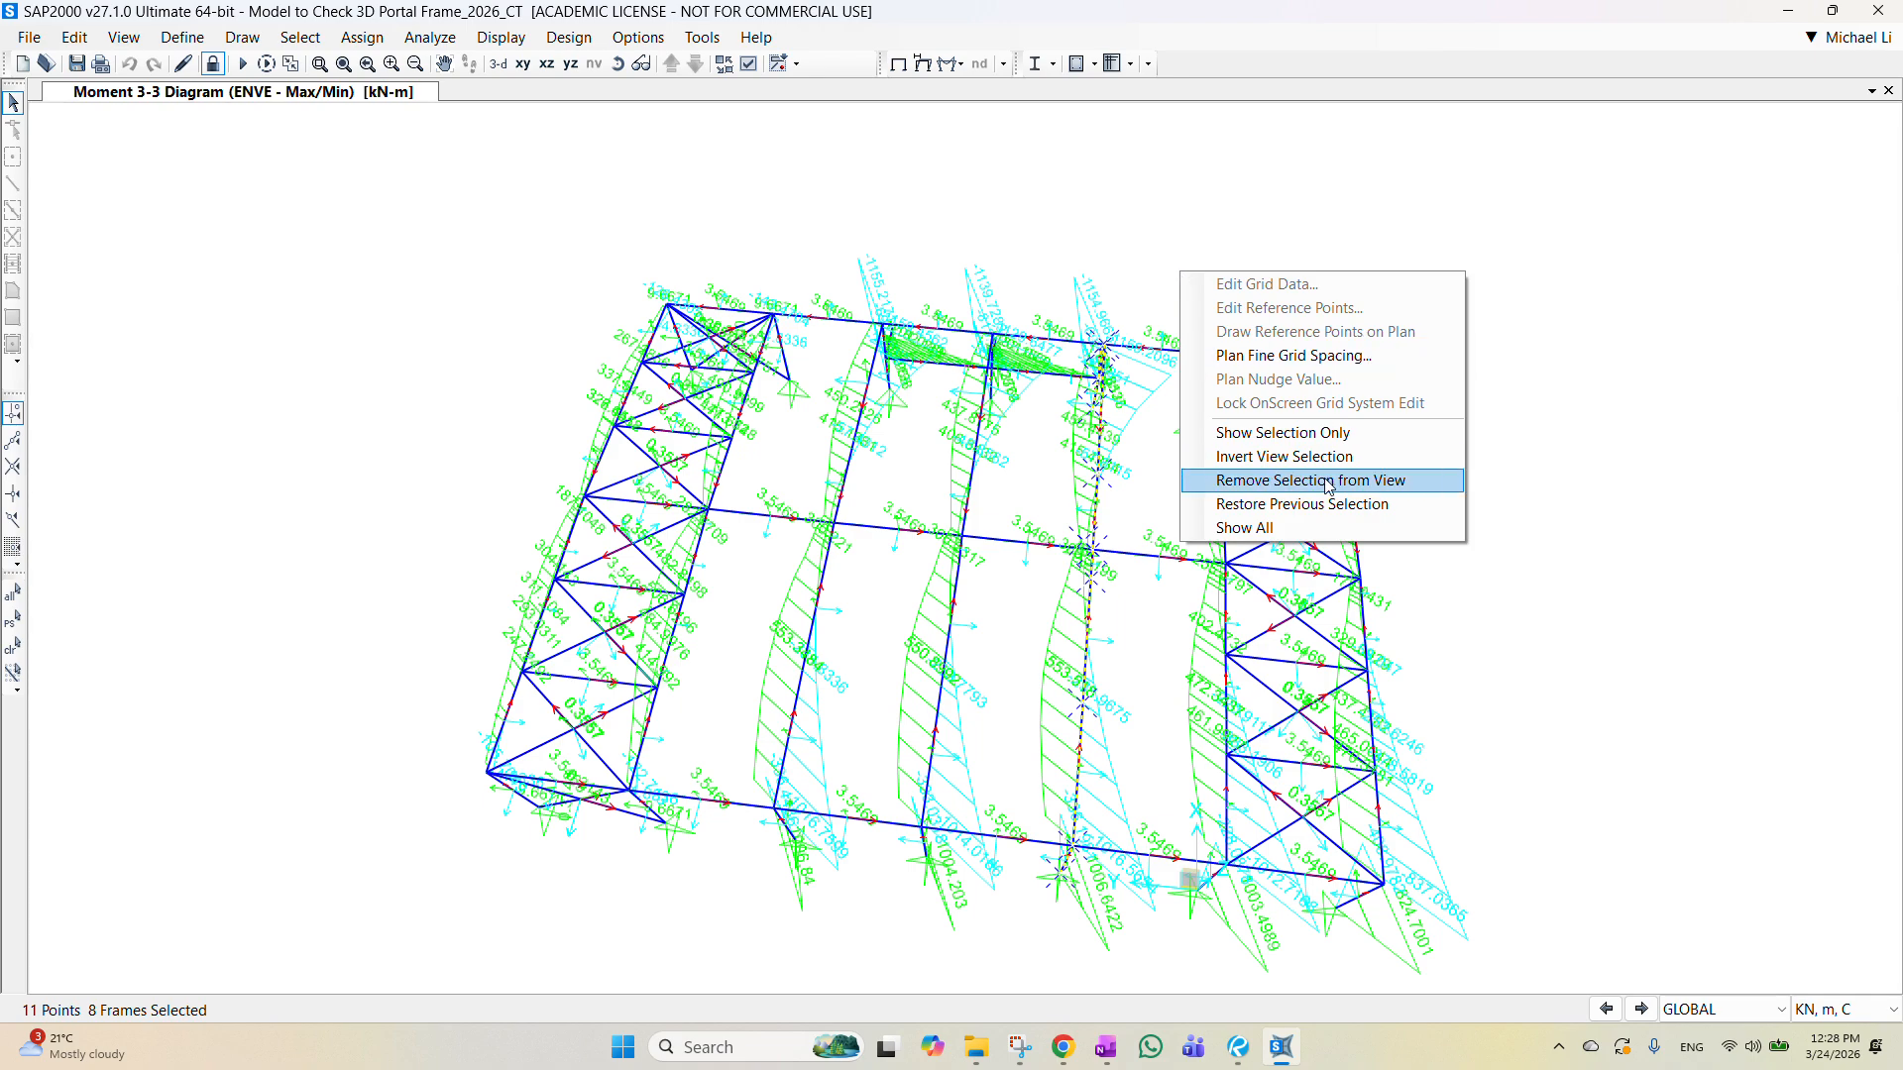
click(1320, 436)
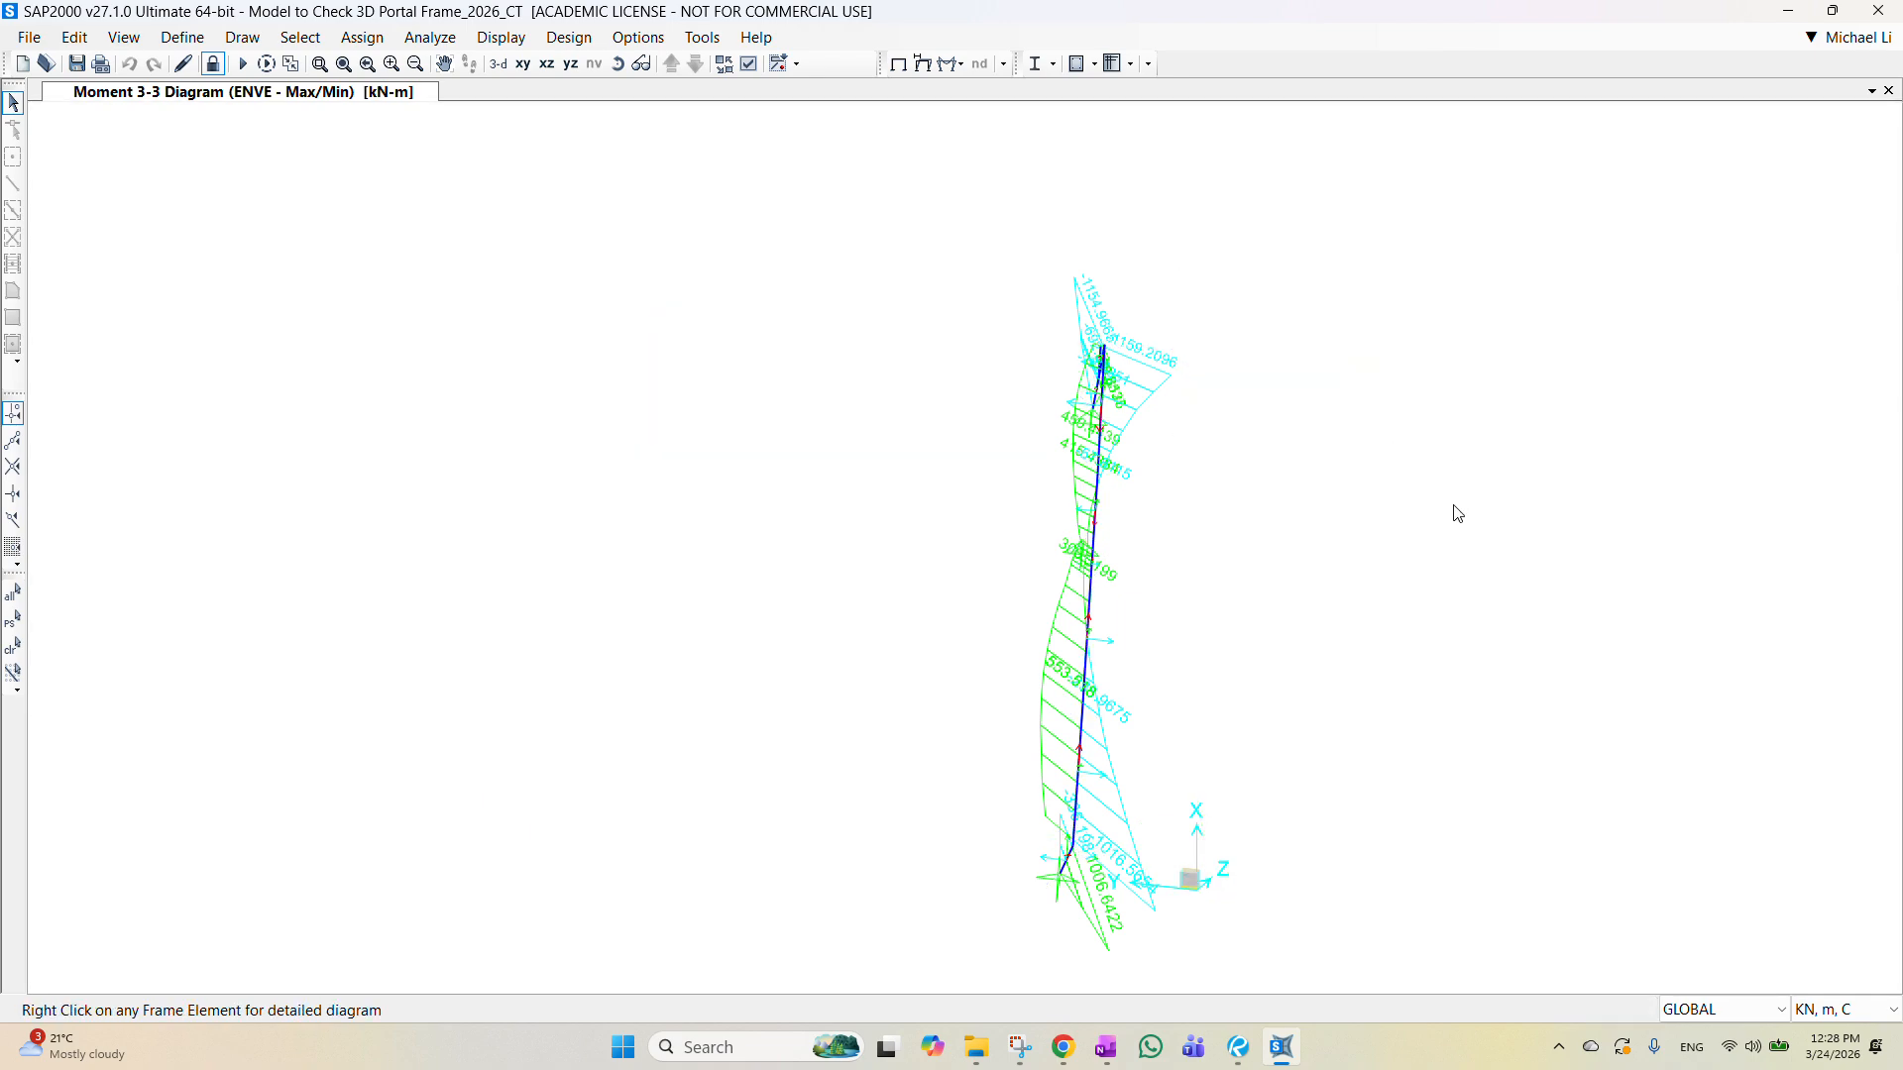
shift+middle_drag(1458, 514, 899, 440)
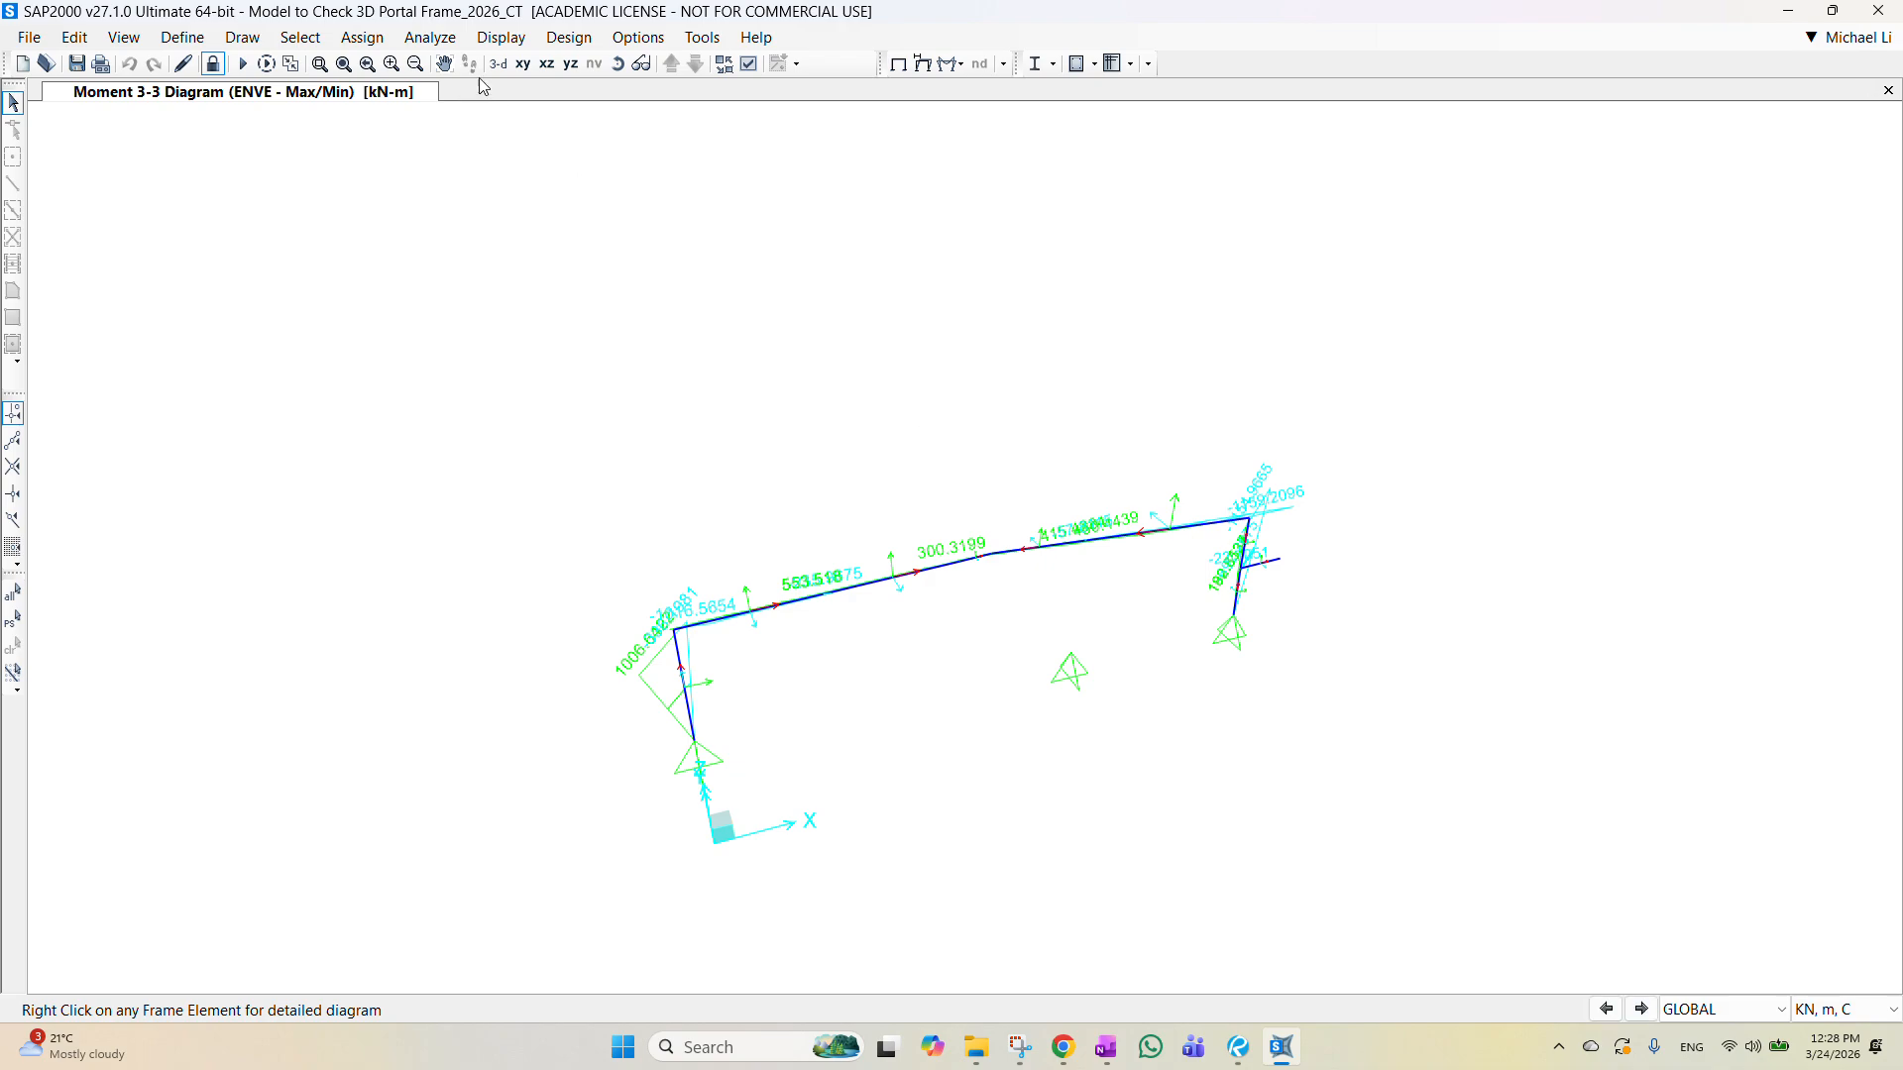
click(546, 63)
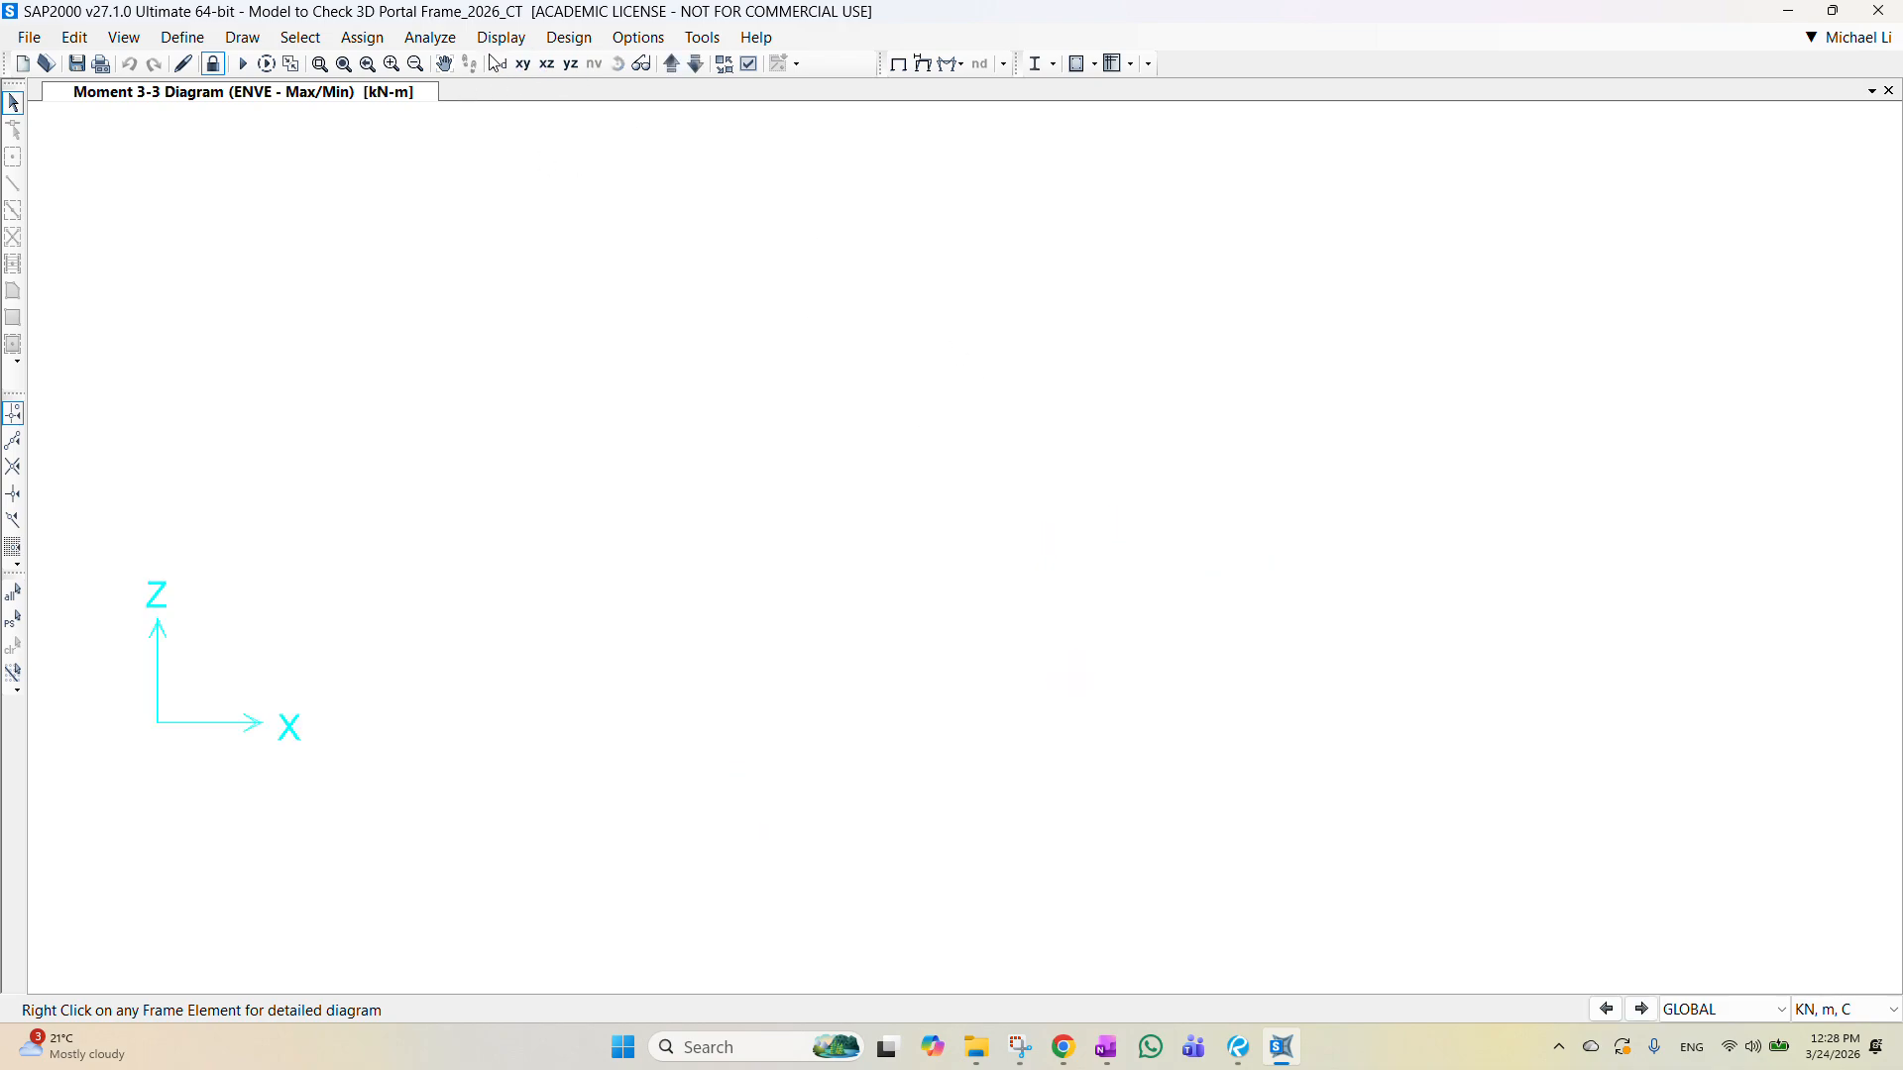
click(522, 63)
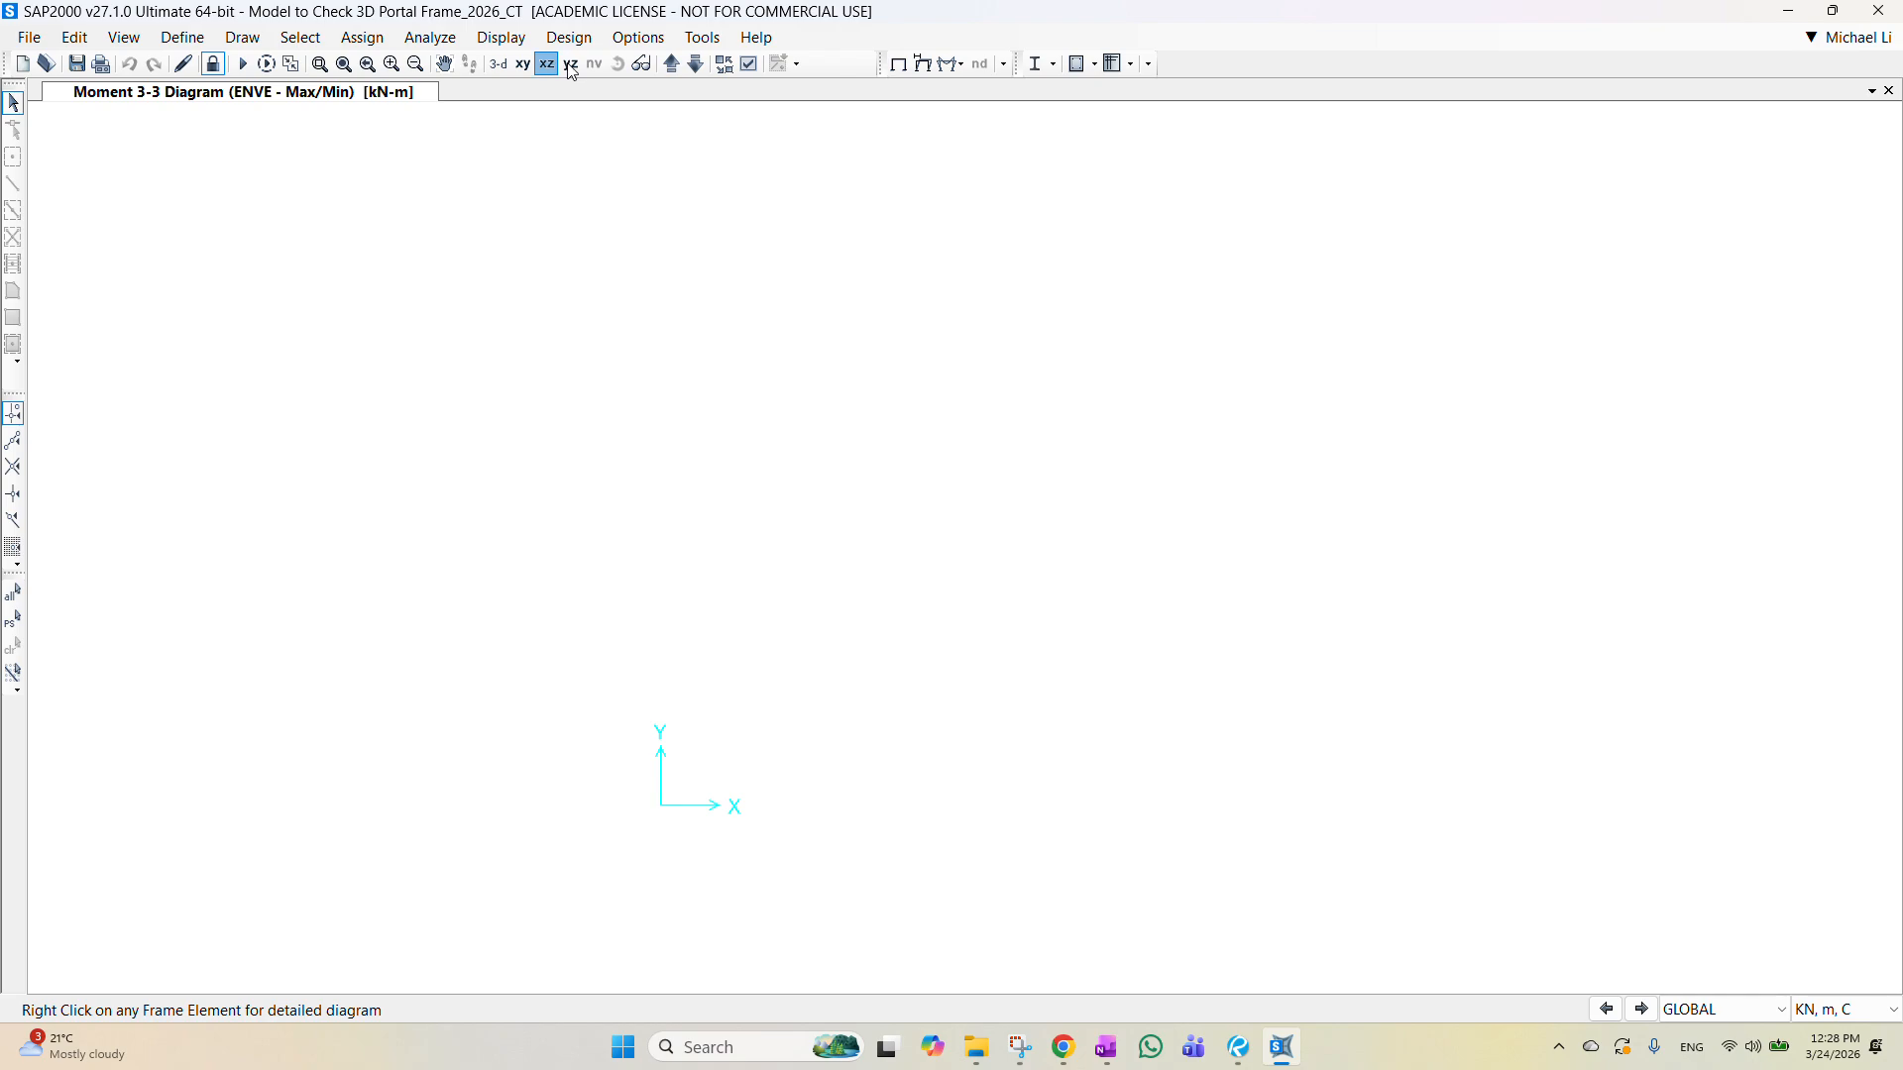
click(572, 65)
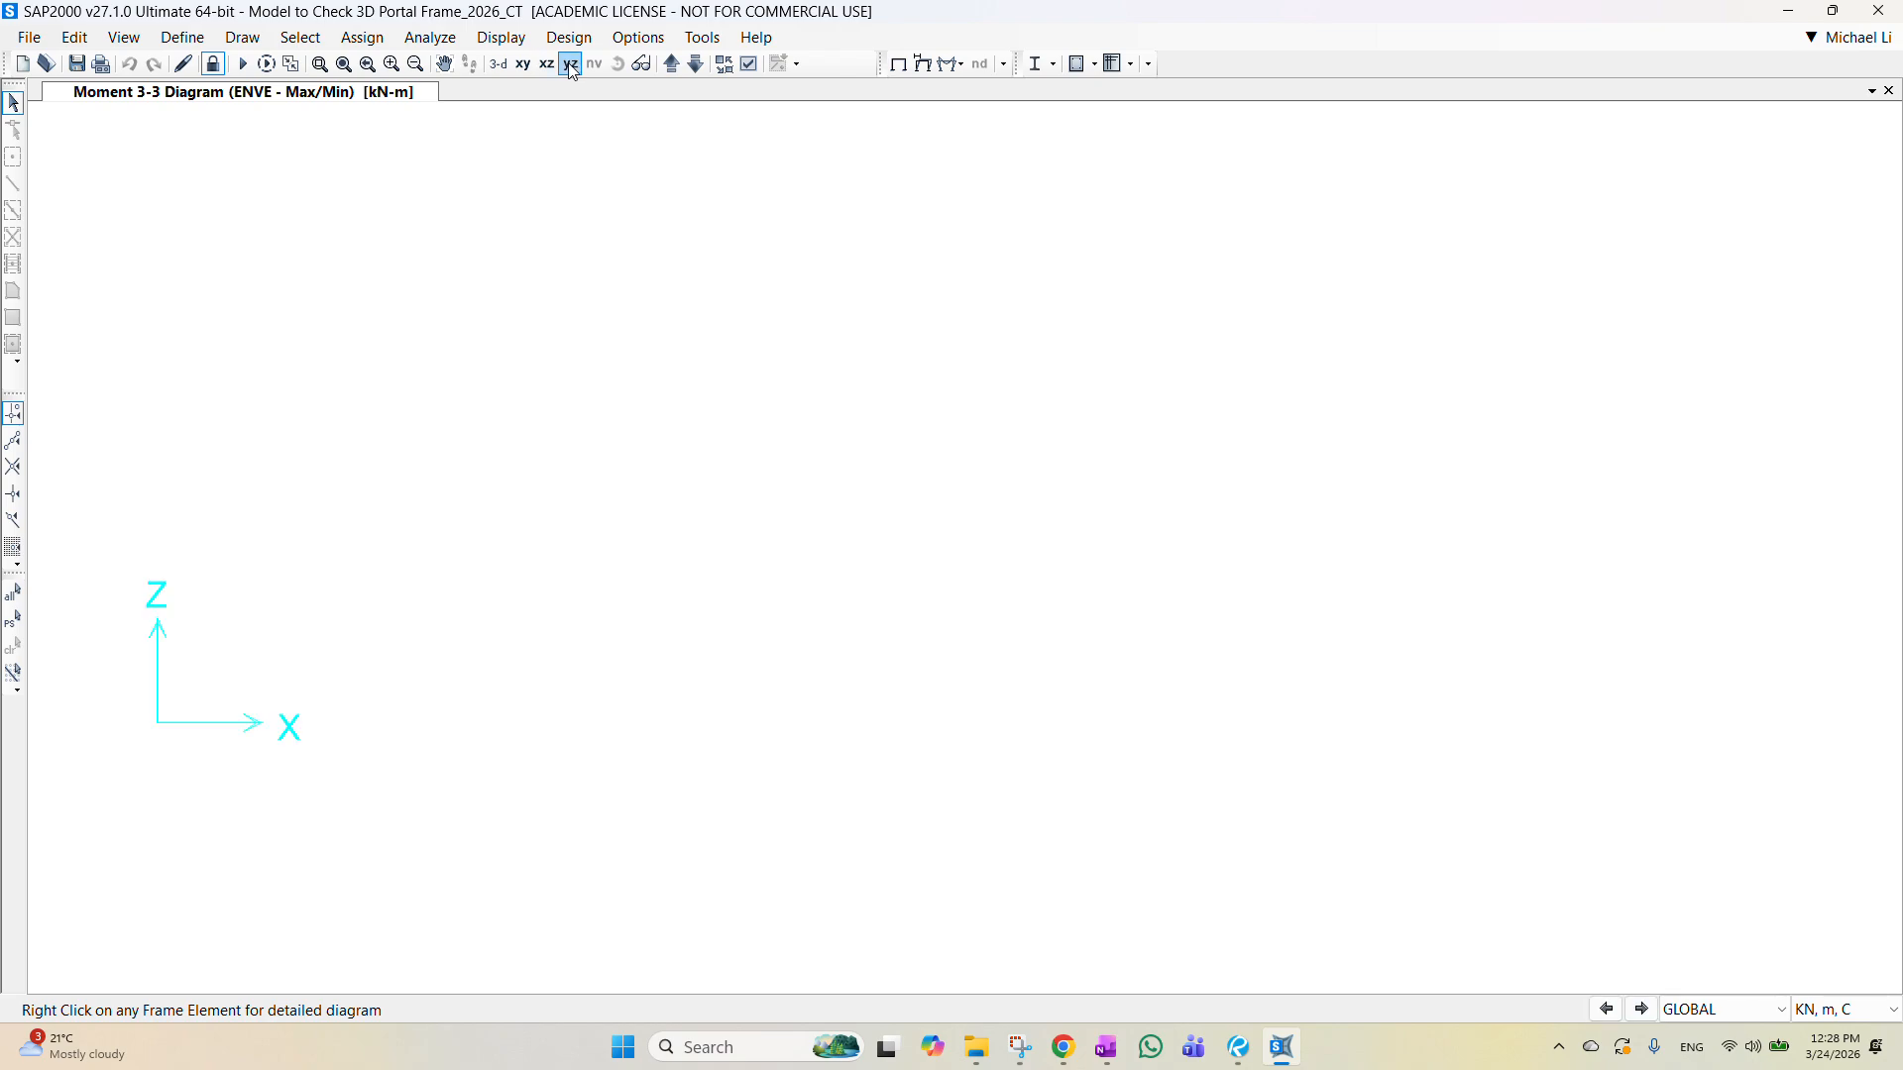
click(498, 64)
Step: Examine the Moment 3-3 values along the isolated portal frame's columns and rafters in elevation and at an angle
shift+middle_drag(1053, 455, 923, 373)
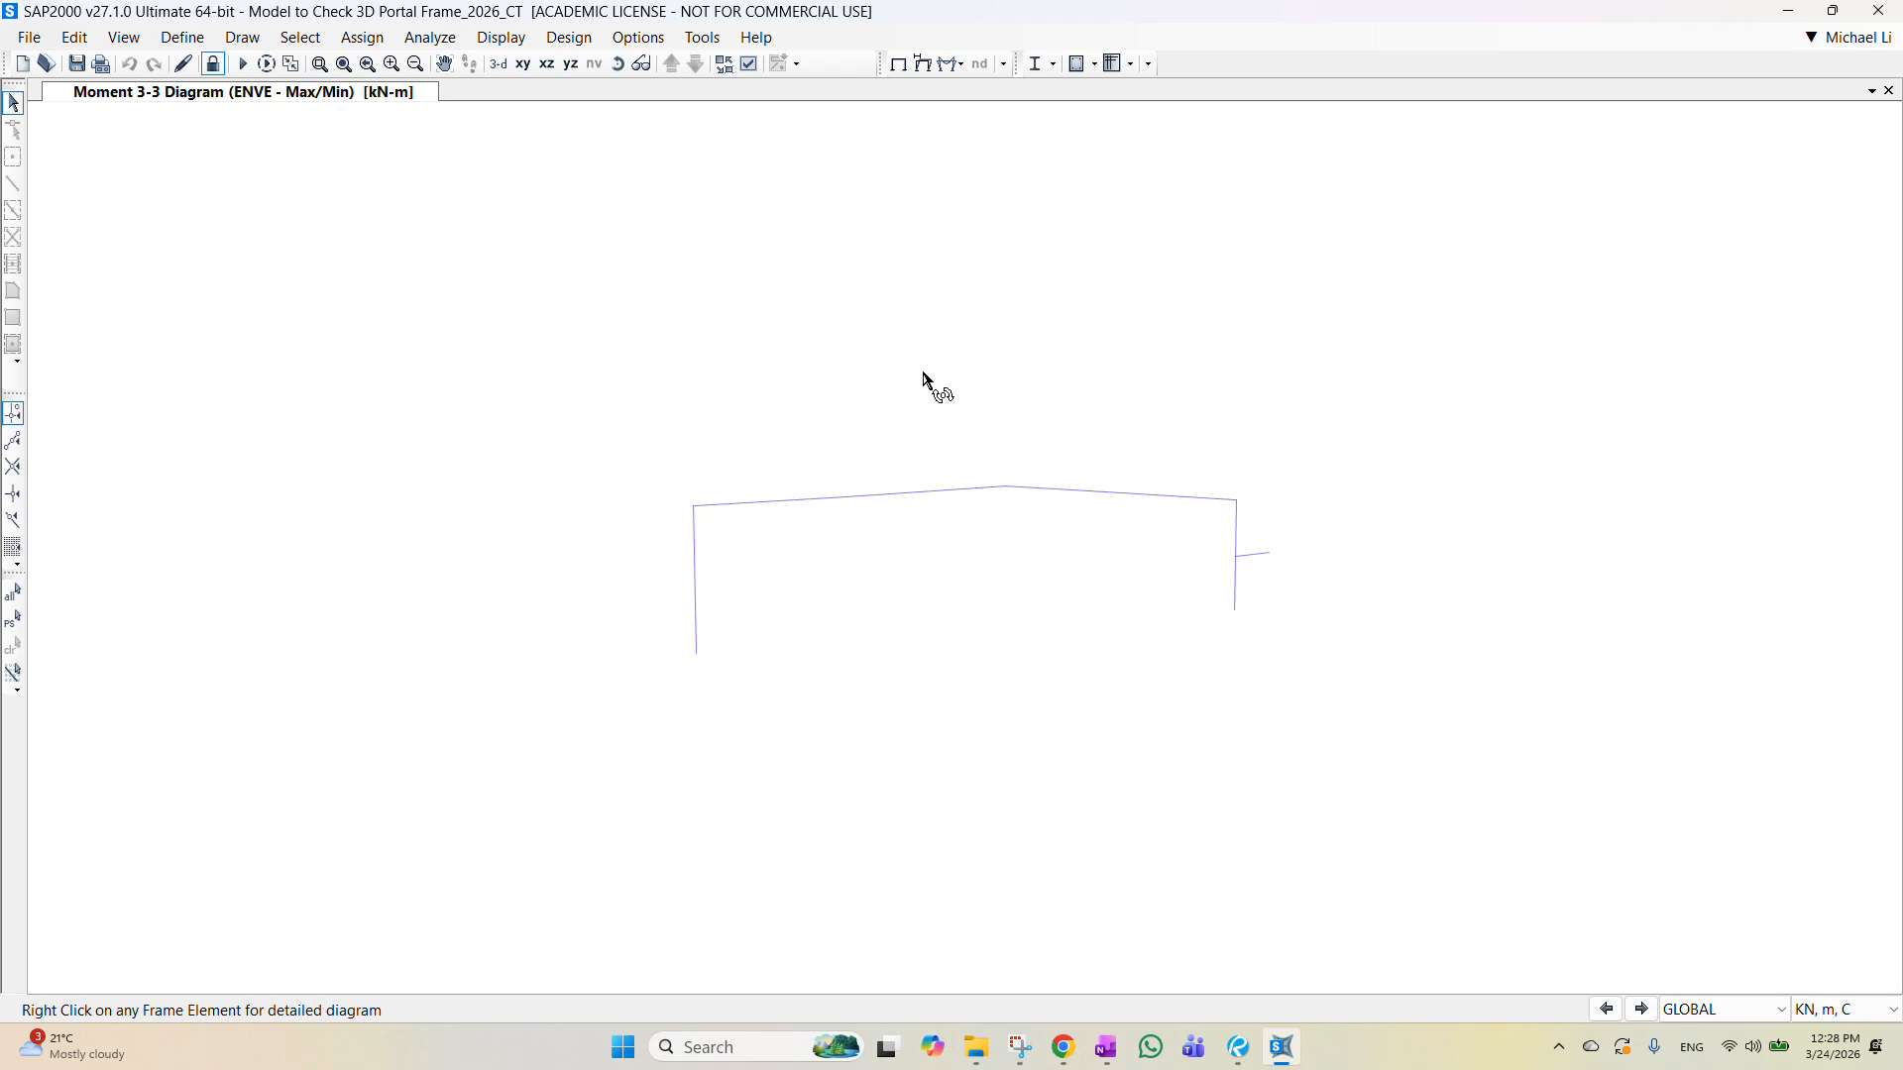
shift+middle_drag(1068, 533, 928, 485)
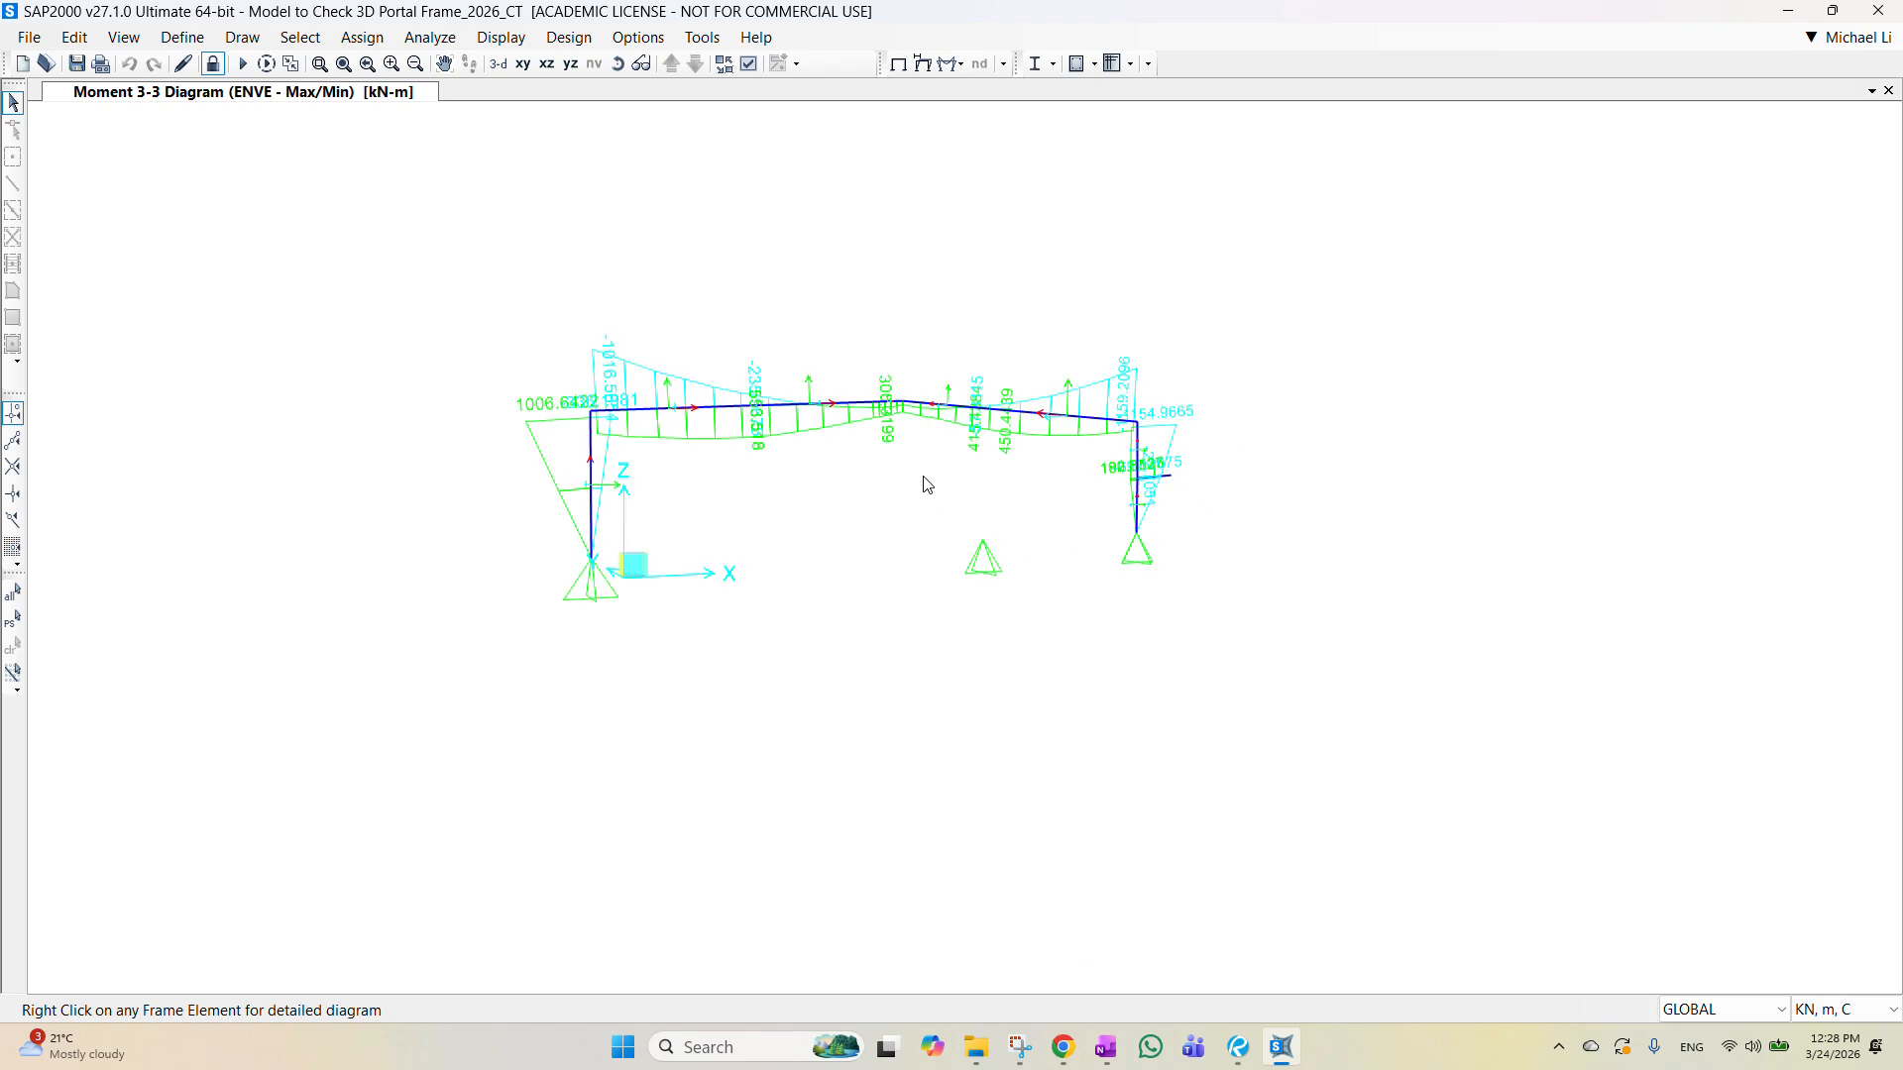
scroll(900, 481, up, 3)
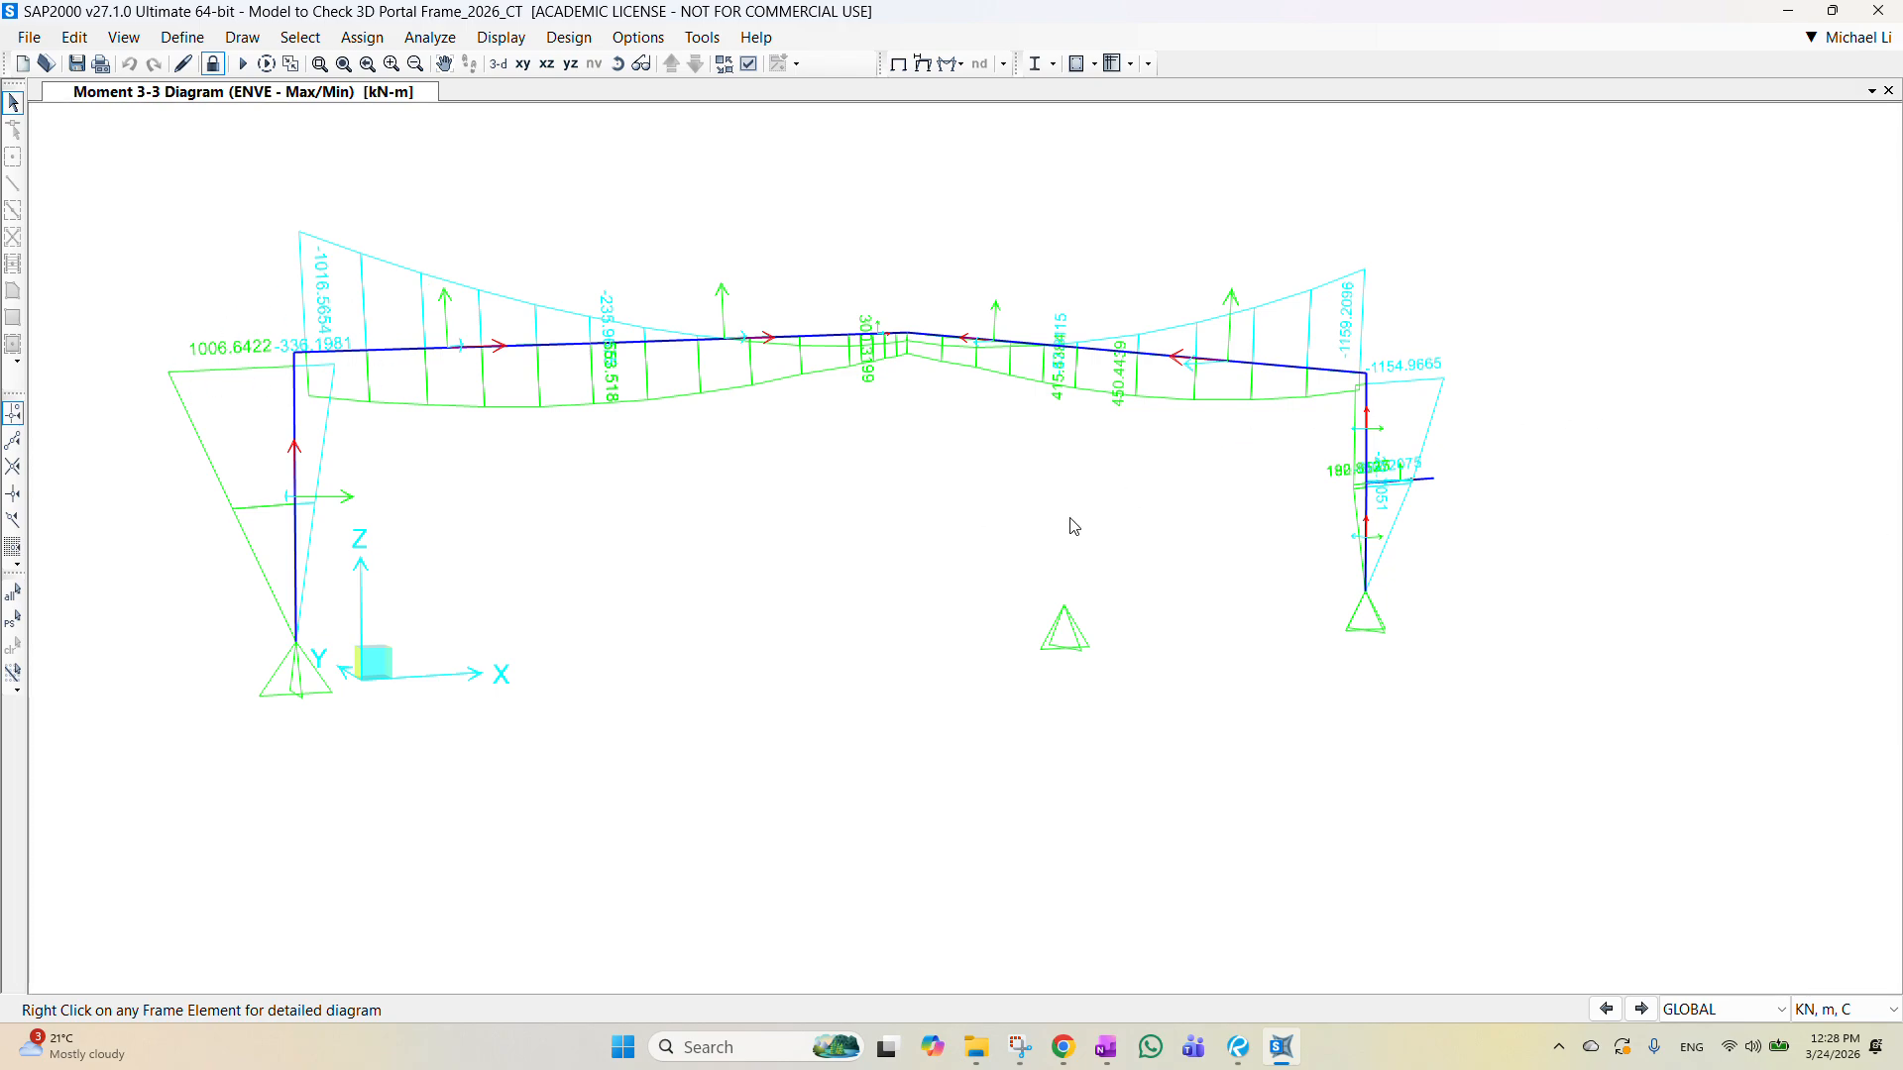
shift+middle_drag(842, 462, 1068, 441)
middle_drag(911, 388, 1006, 414)
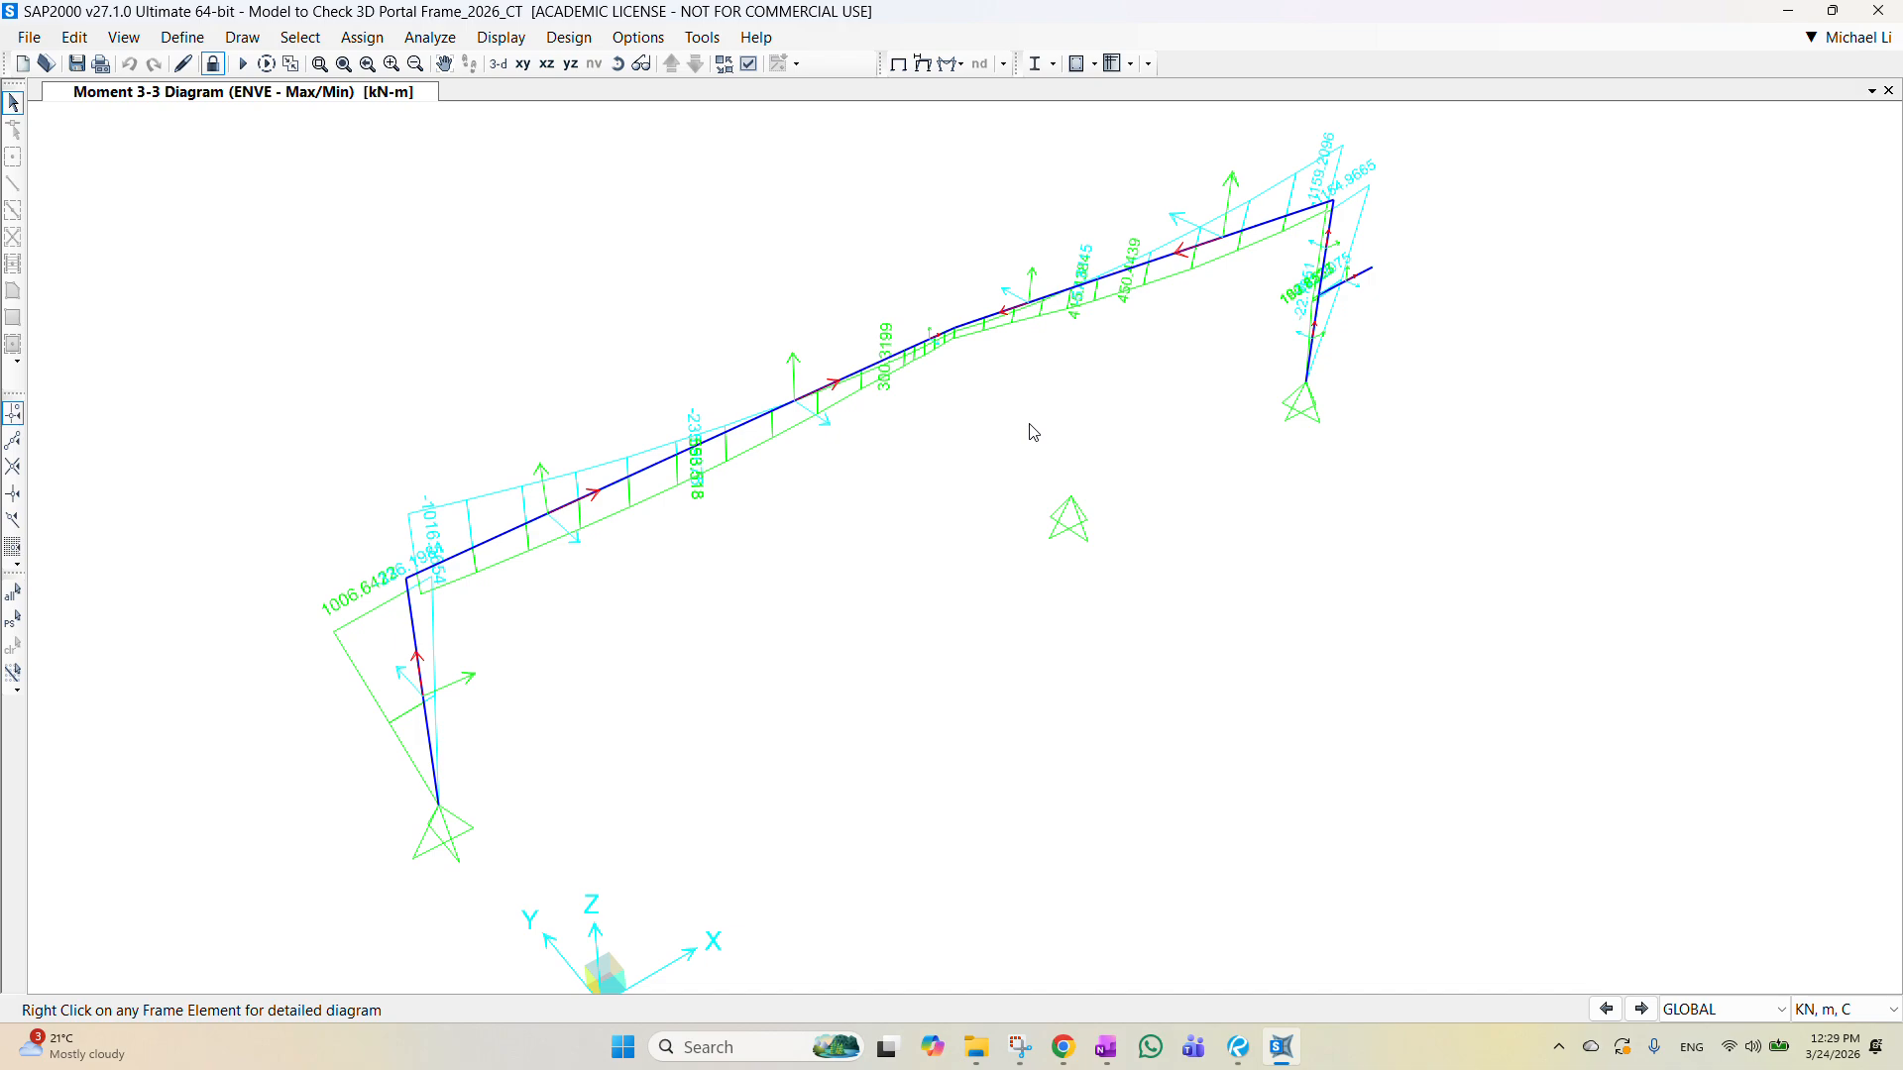